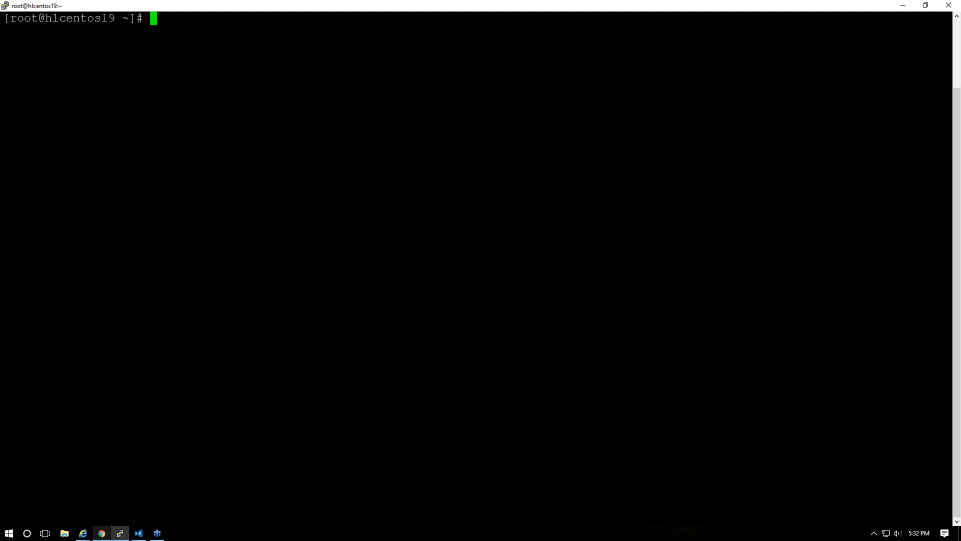
Show the summary of the hlvicapp01 VM under Core > Management in vSphere Web Client
mouse_move(105, 537)
click(112, 506)
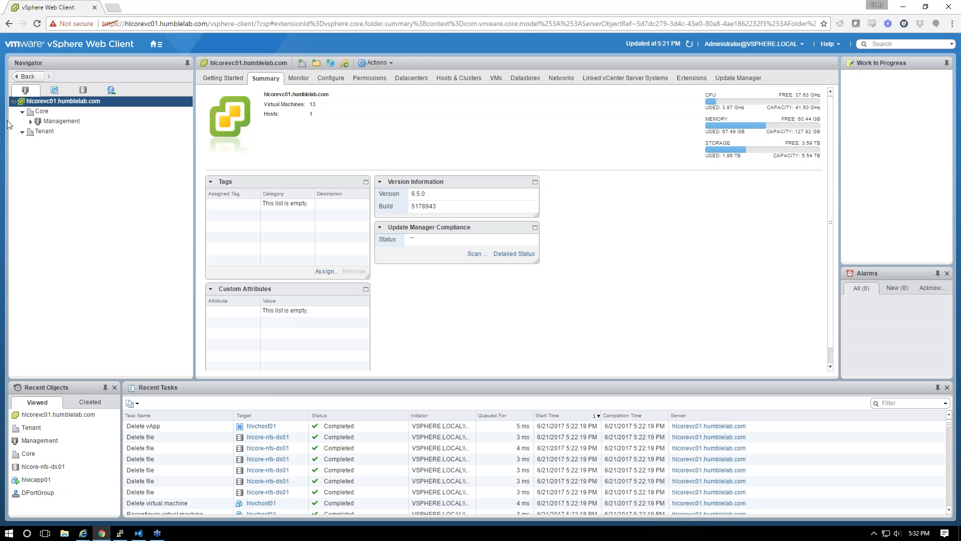
click(31, 121)
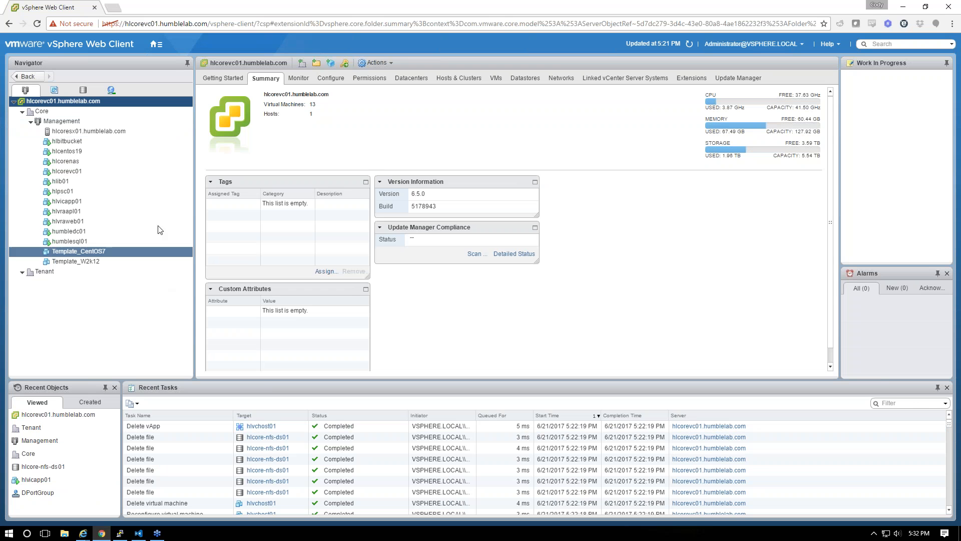
click(79, 202)
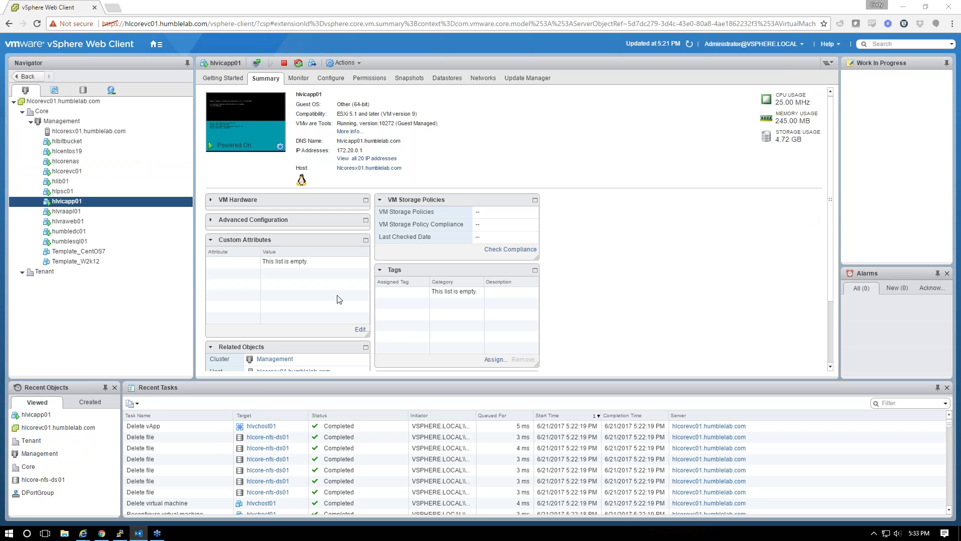
click(121, 533)
Paste the vic-machine-linux create command for hlvchost01, review its target and password options, and run it
right_click(202, 32)
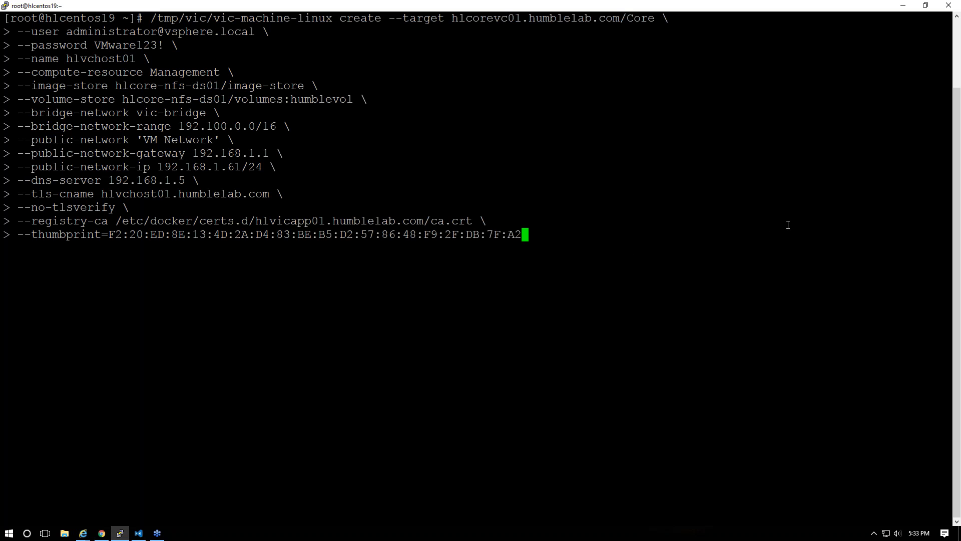
double_click(111, 44)
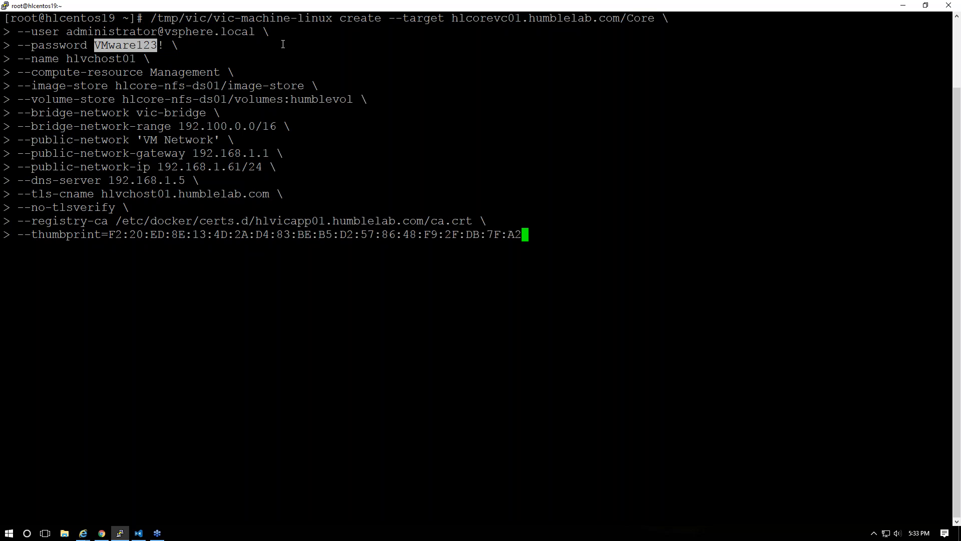
drag(172, 18, 290, 18)
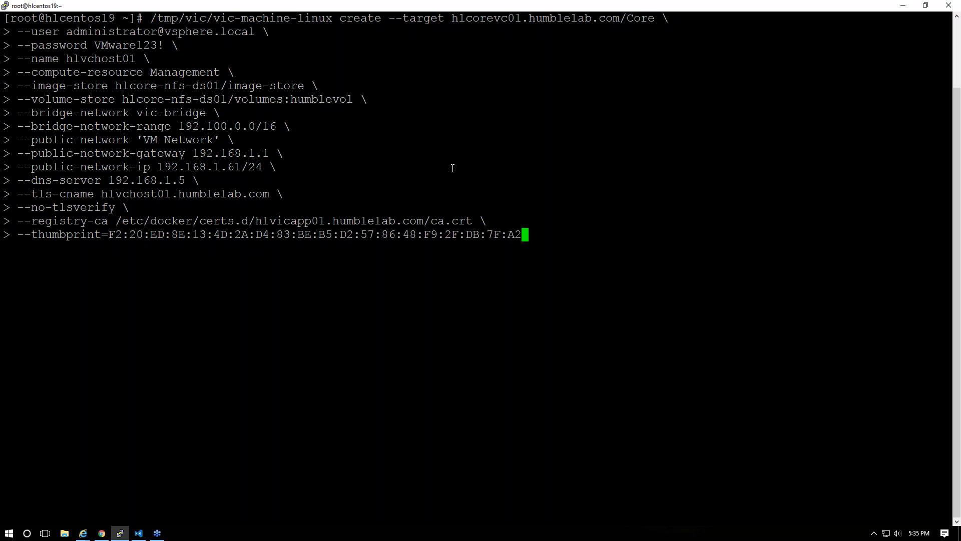
key(Return)
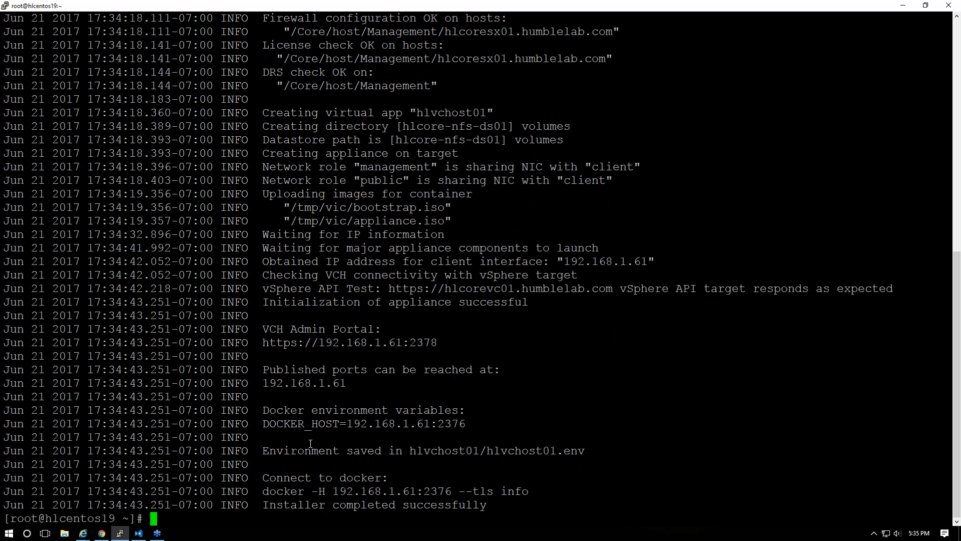
Run 'docker -H 192.168.1.61:2376 --tls info' and check the server version and storage driver
drag(264, 493, 527, 493)
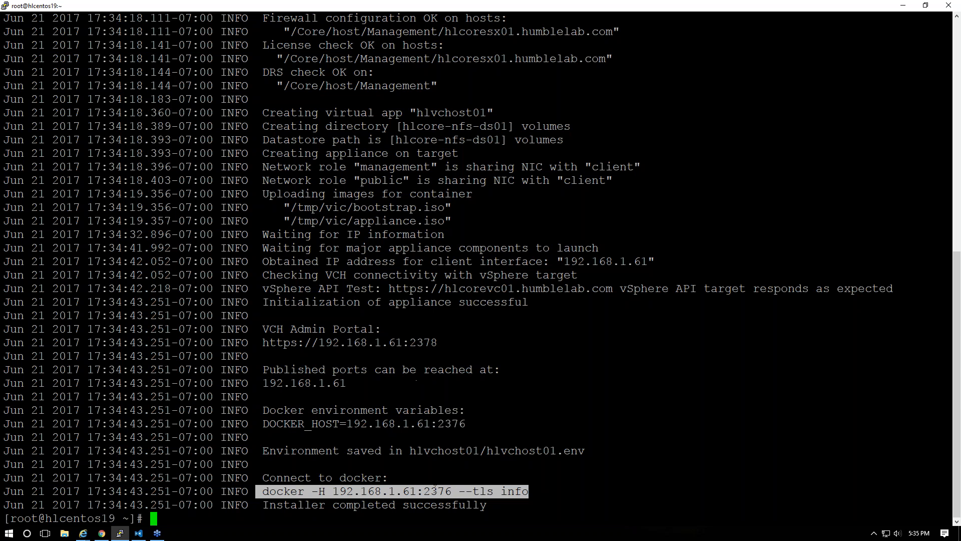
right_click(406, 364)
key(Home)
key(End)
key(BackSpace)
text(o)
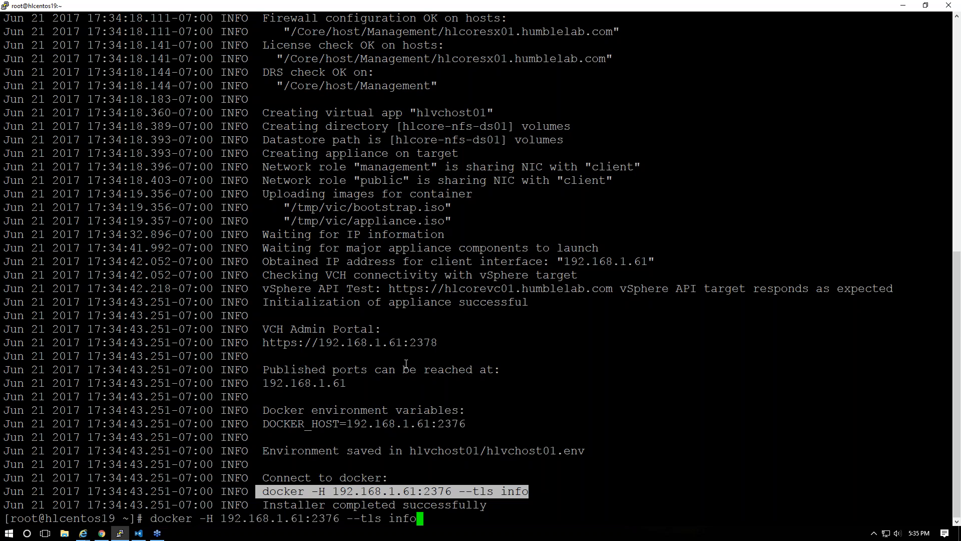
key(Return)
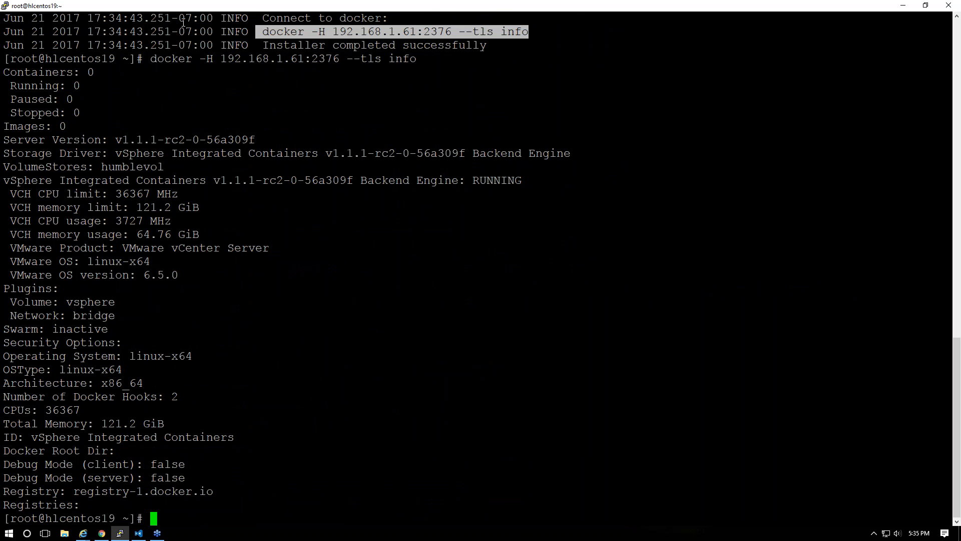
drag(122, 153, 430, 153)
drag(115, 140, 331, 144)
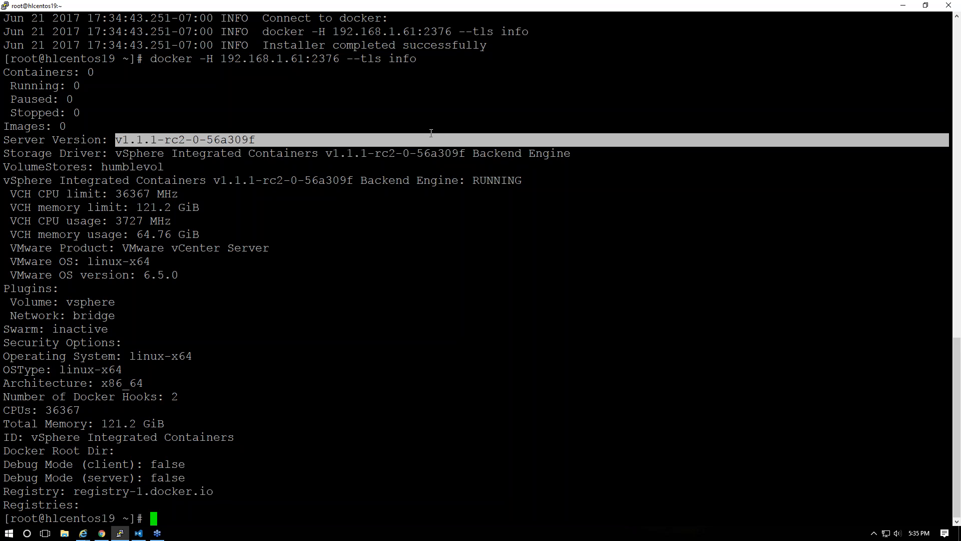
Pull the nginx image onto the container host with 'docker -H 192.168.1.61:2376 --tls pull nginx'
key(Up)
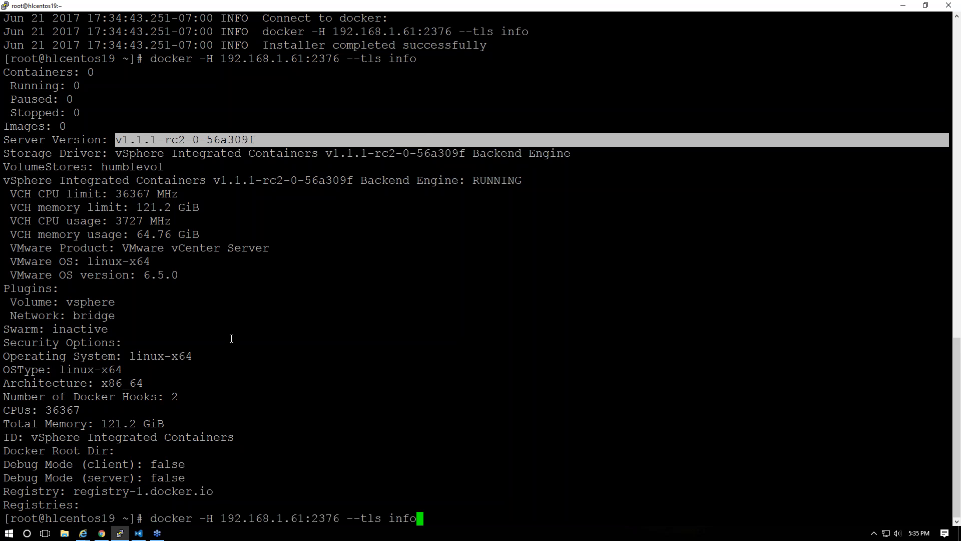
key(BackSpace)
key(BackSpace)
key(BackSpace)
key(BackSpace)
text(pull nginx)
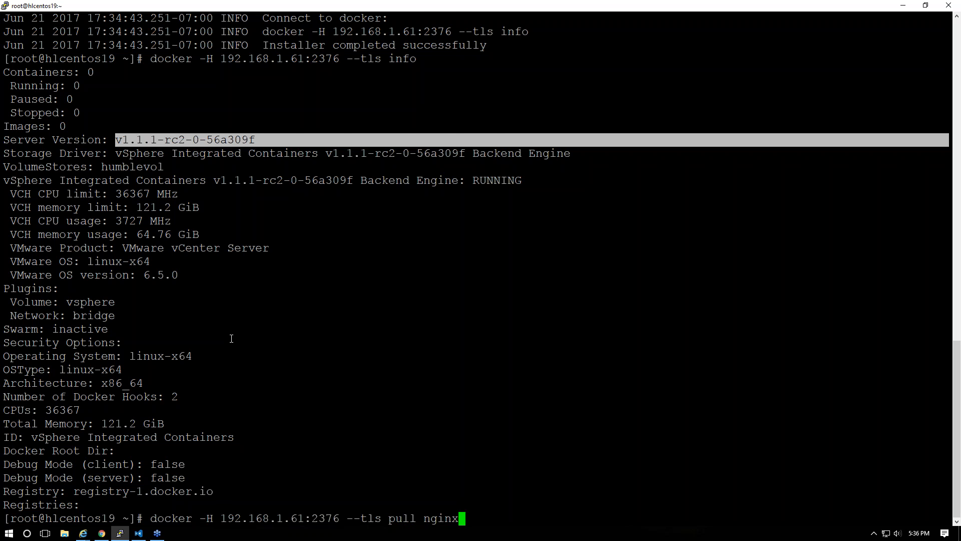
key(Return)
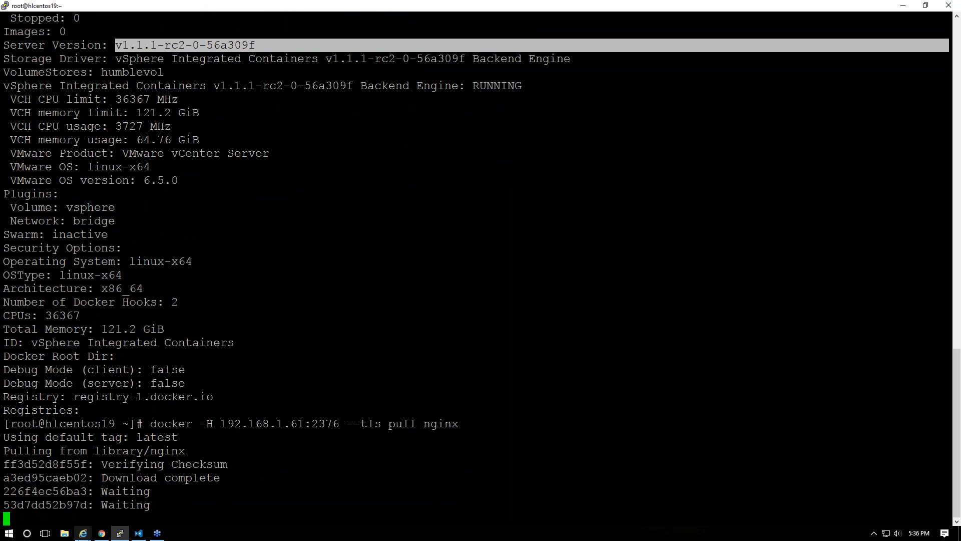
click(102, 534)
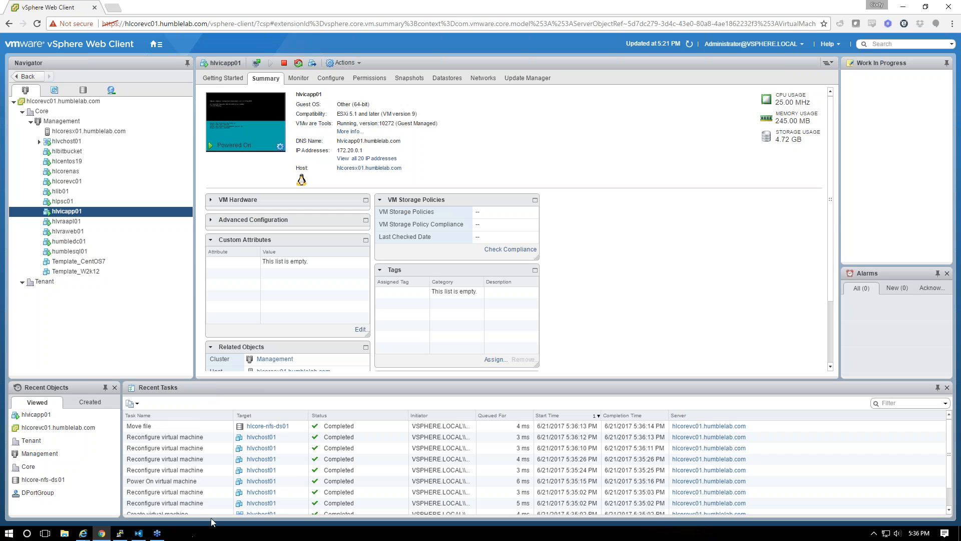
Browse hlcore-nfs-ds01 to image-store/VIC/<host ID>/images and widen the Name column
click(83, 90)
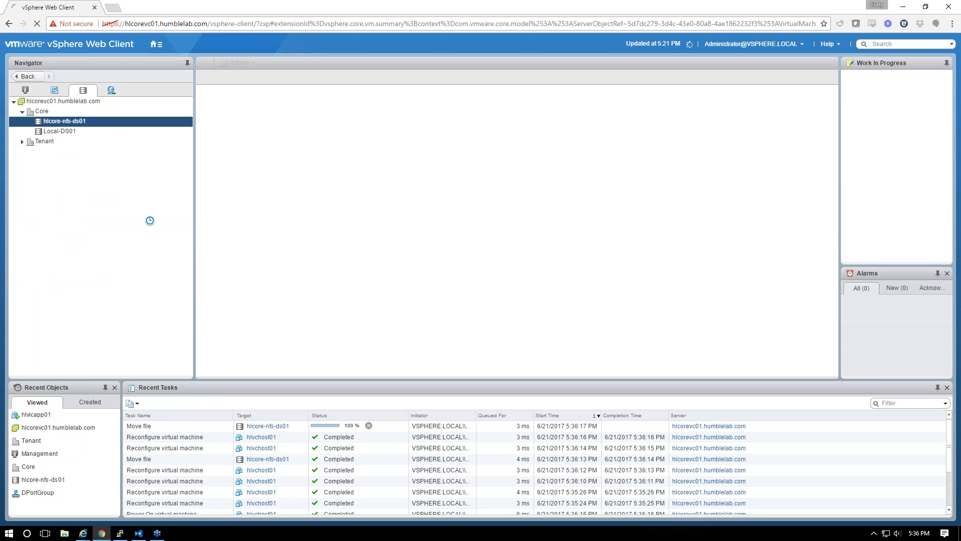
right_click(66, 126)
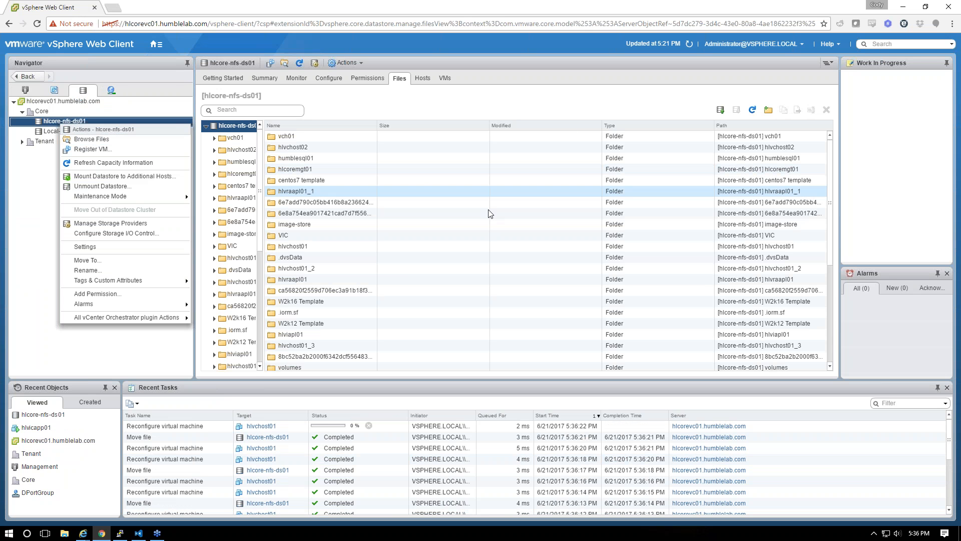
click(404, 266)
double_click(352, 235)
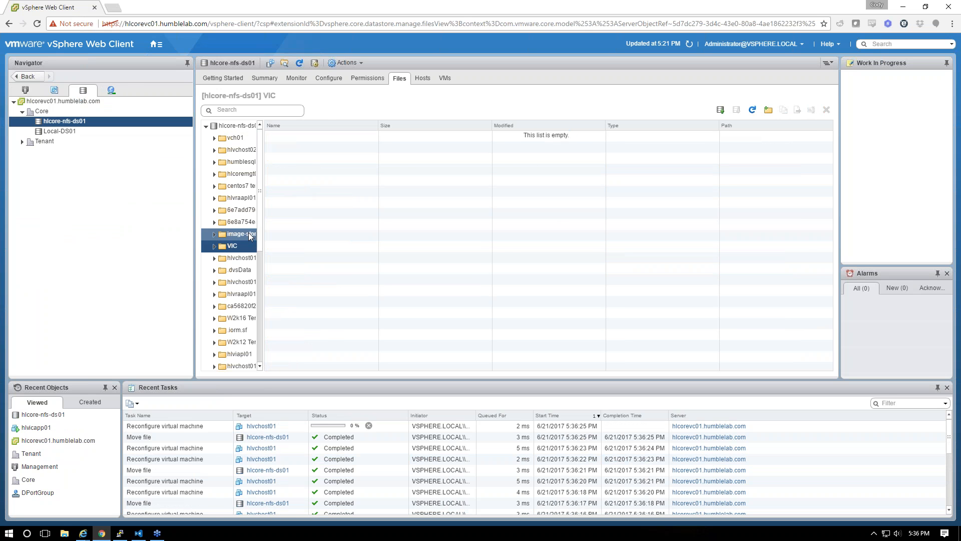
click(214, 235)
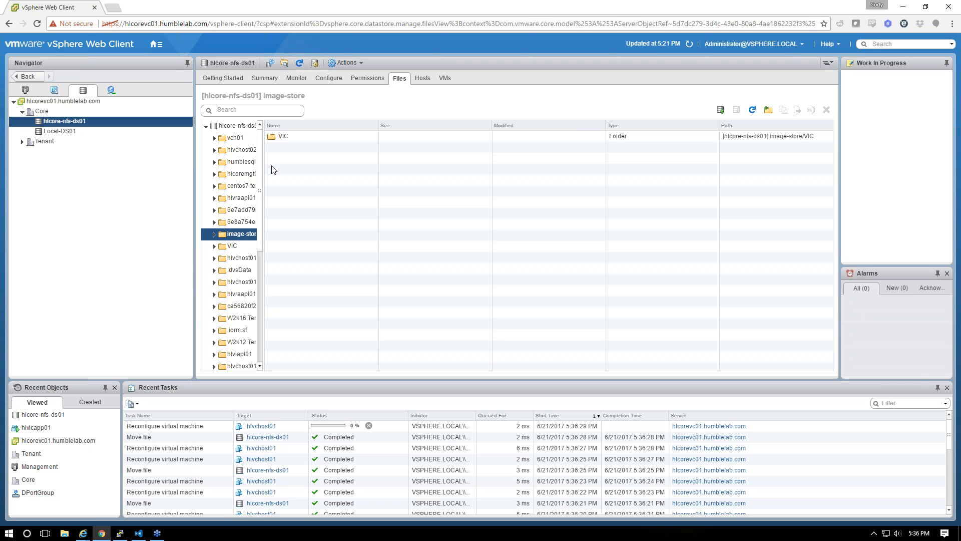
double_click(289, 133)
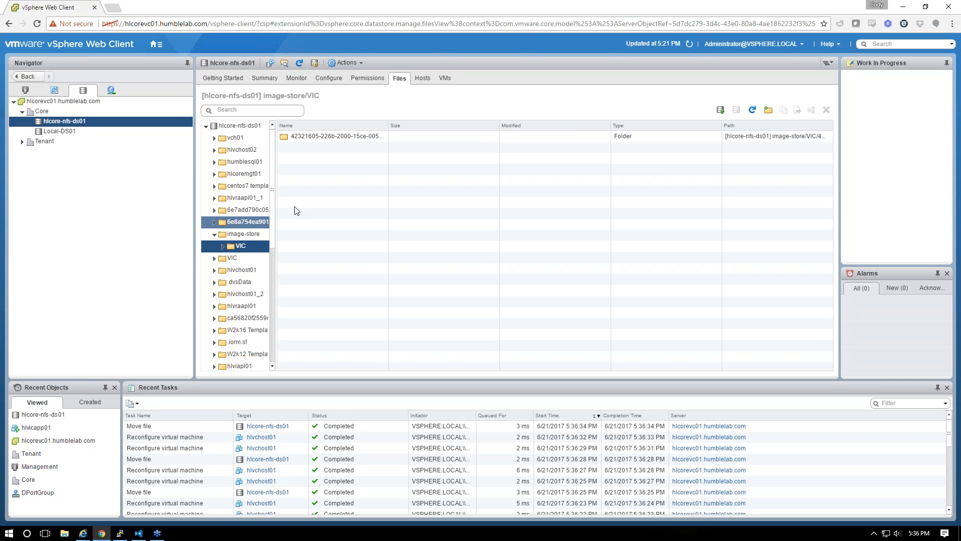
double_click(321, 134)
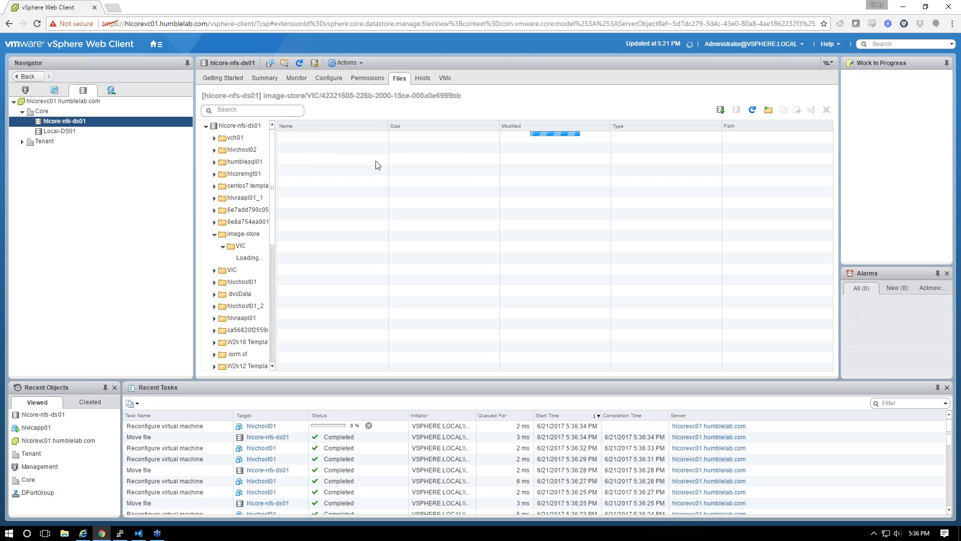
double_click(325, 136)
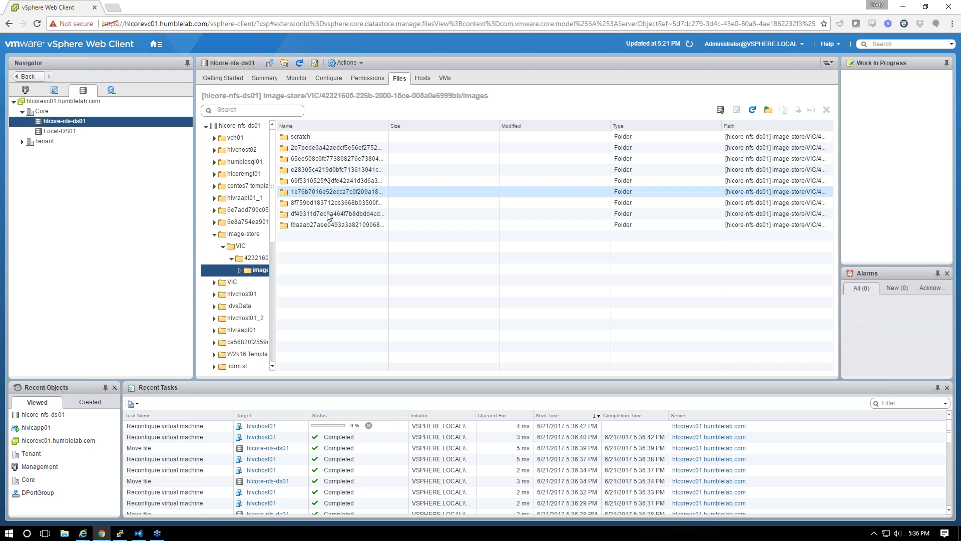
drag(389, 125, 457, 126)
drag(387, 199, 204, 216)
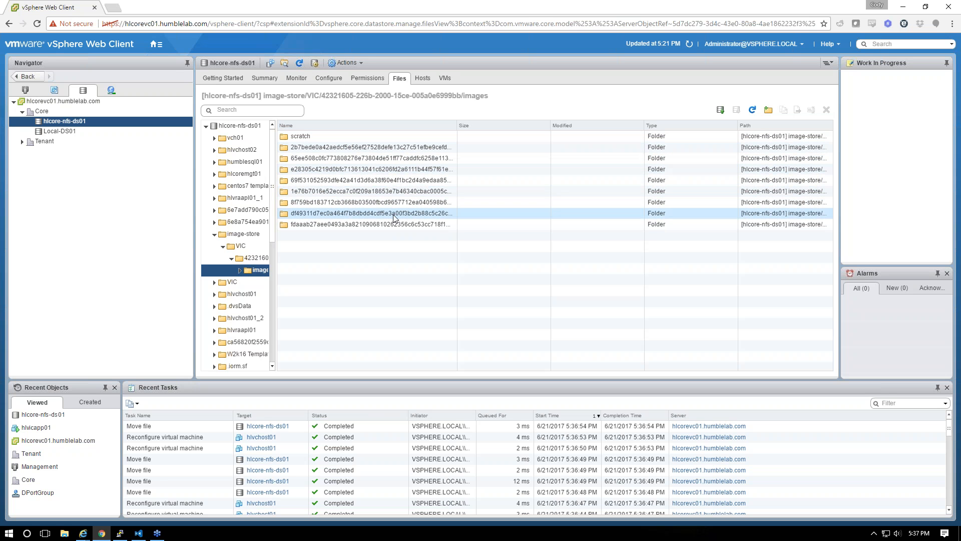
click(120, 533)
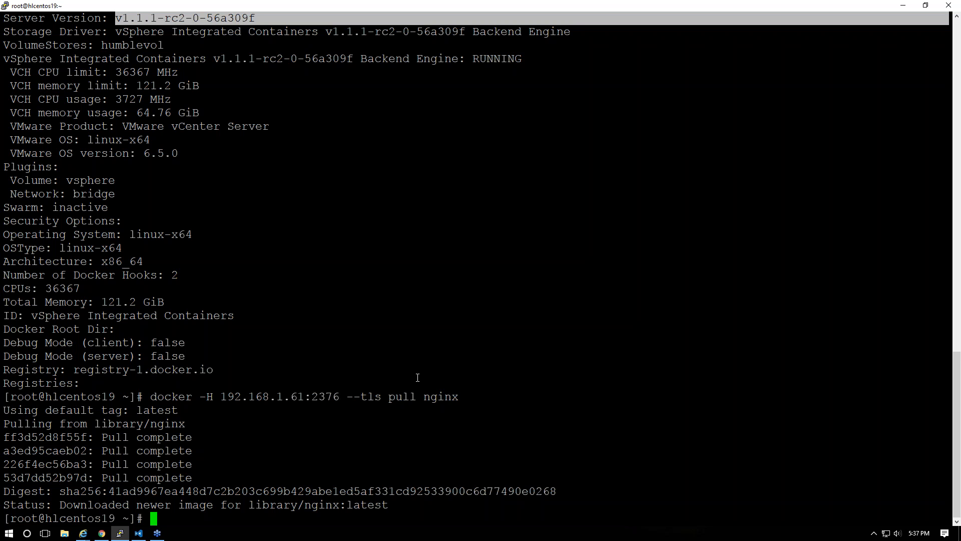
Load hlvicapp01.humblelab.com in a new browser tab and go to the Management portal
click(101, 534)
key(ctrl+t)
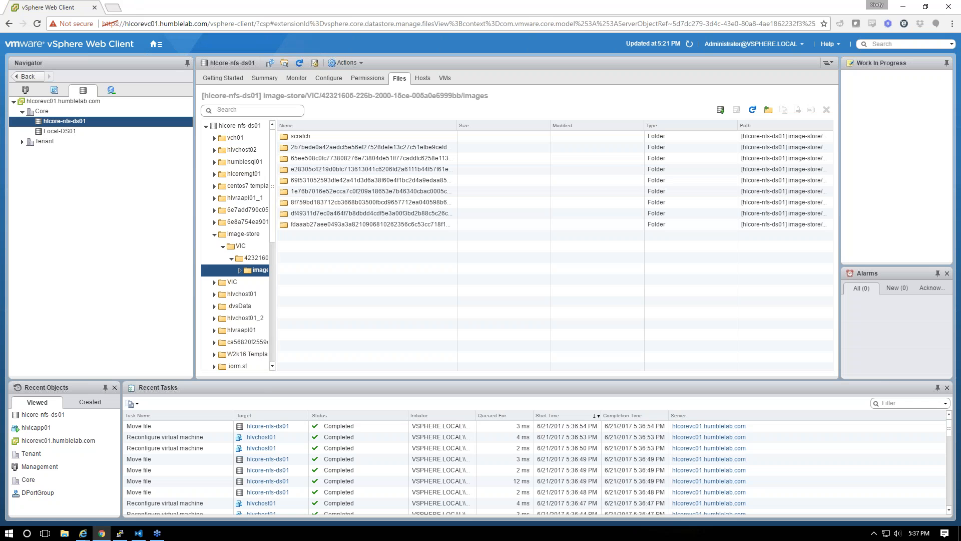
text(hlvicapp01.humblelab.com)
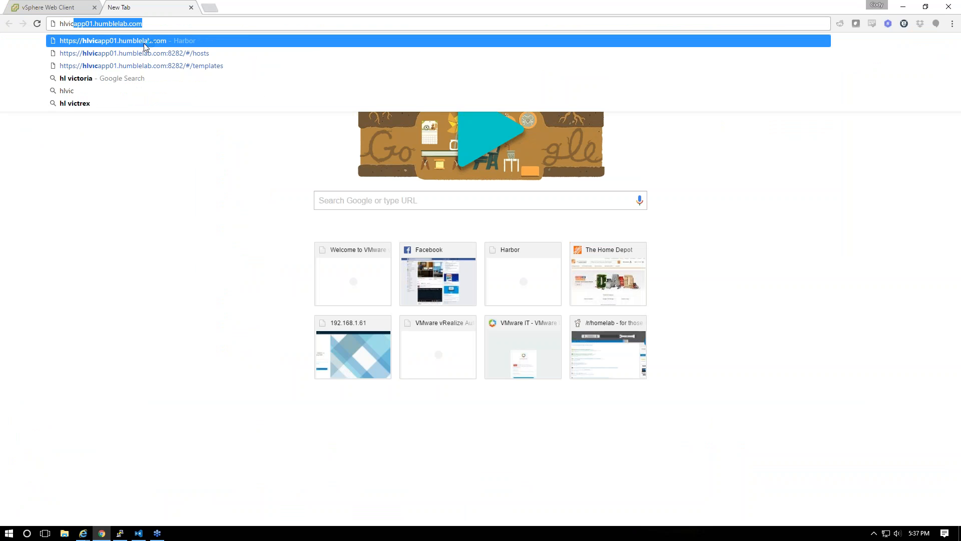
key(Return)
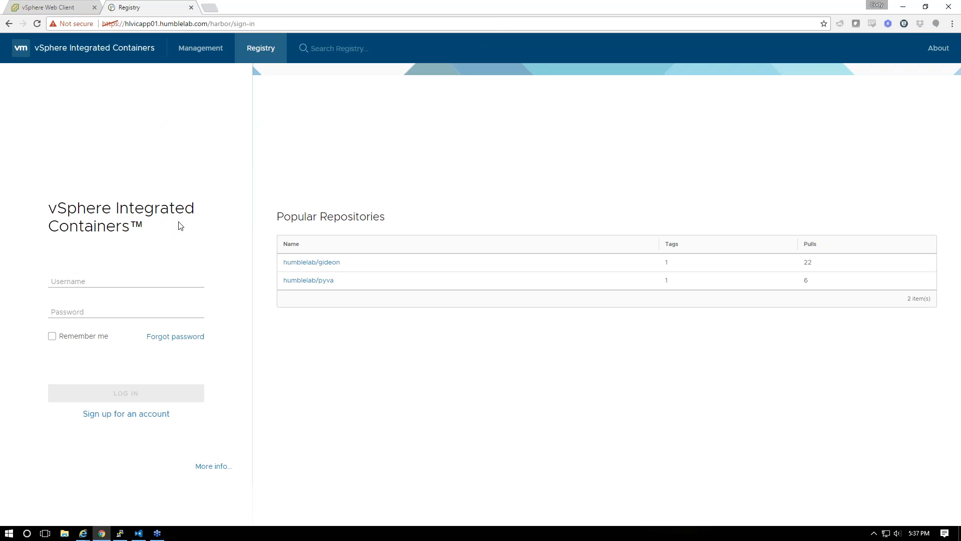
click(191, 50)
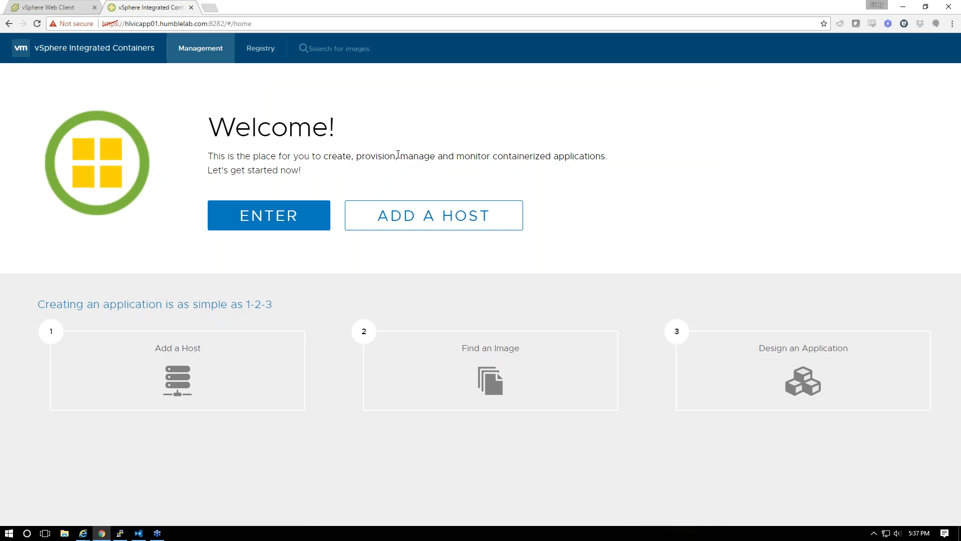
click(423, 216)
click(185, 135)
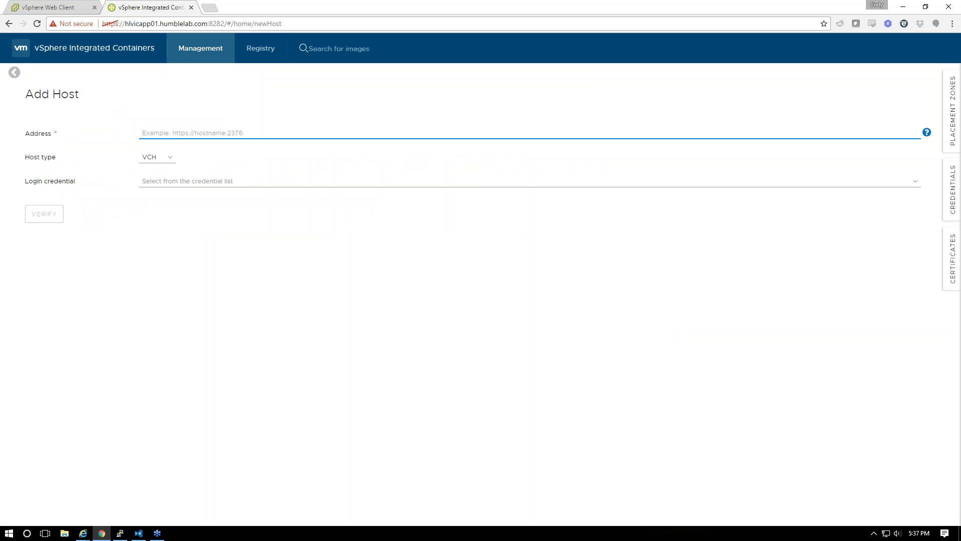
text(https://)
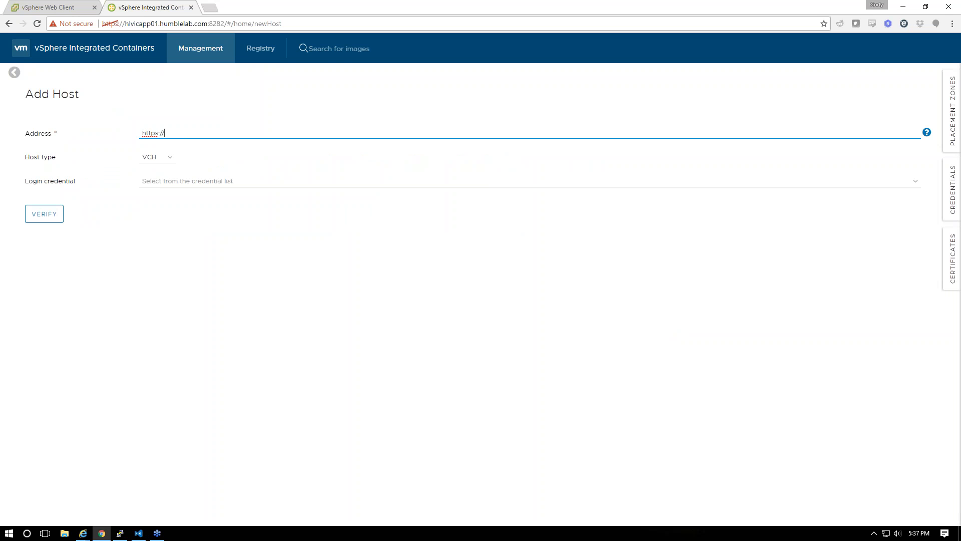
click(120, 533)
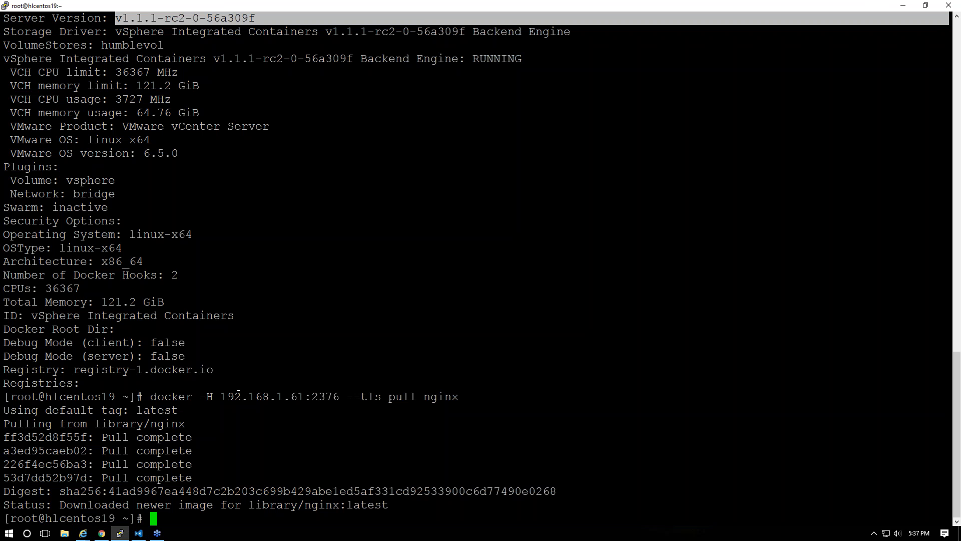
double_click(220, 396)
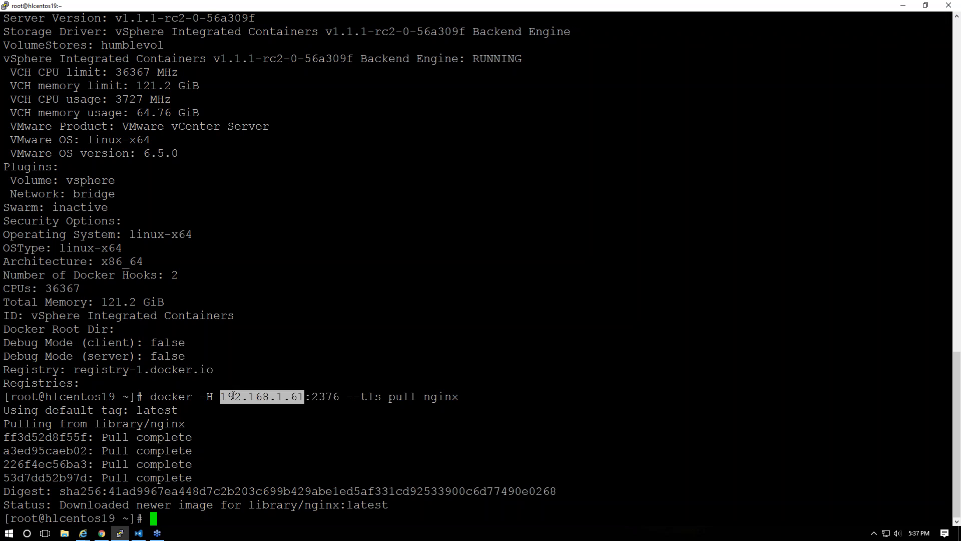
drag(221, 396, 333, 396)
right_click(332, 395)
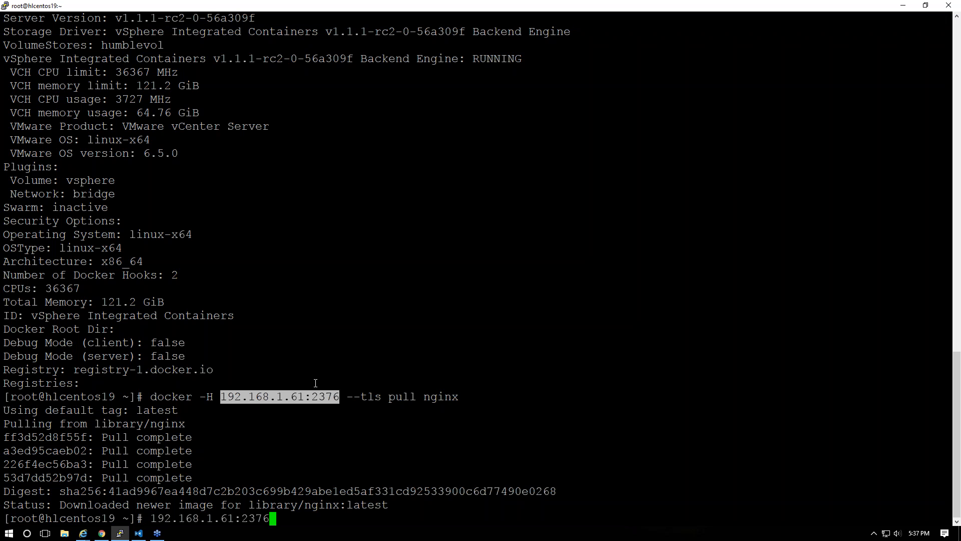
click(102, 533)
text(192.168.1.61:2376)
key(Tab)
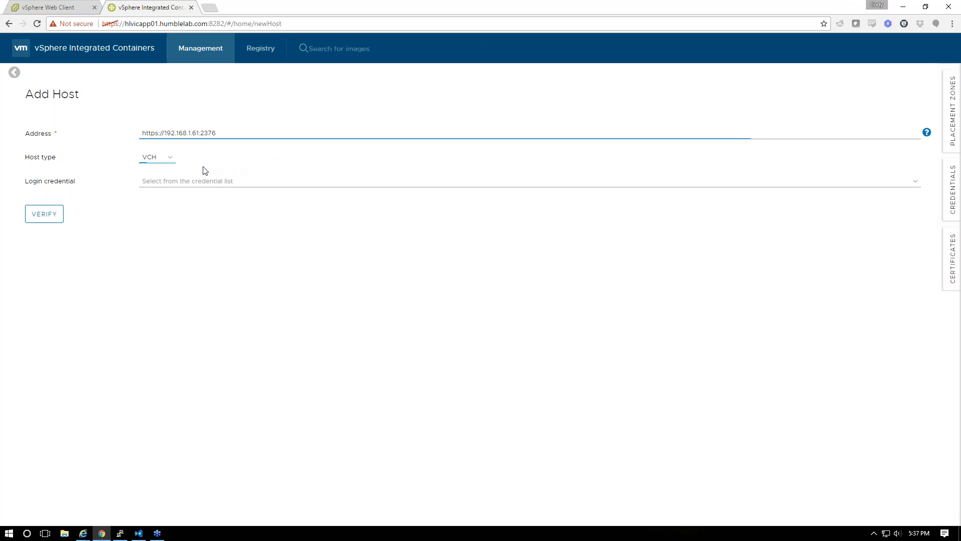
Choose the default-client-cert credential, verify and accept the certificate, and add the host
click(175, 182)
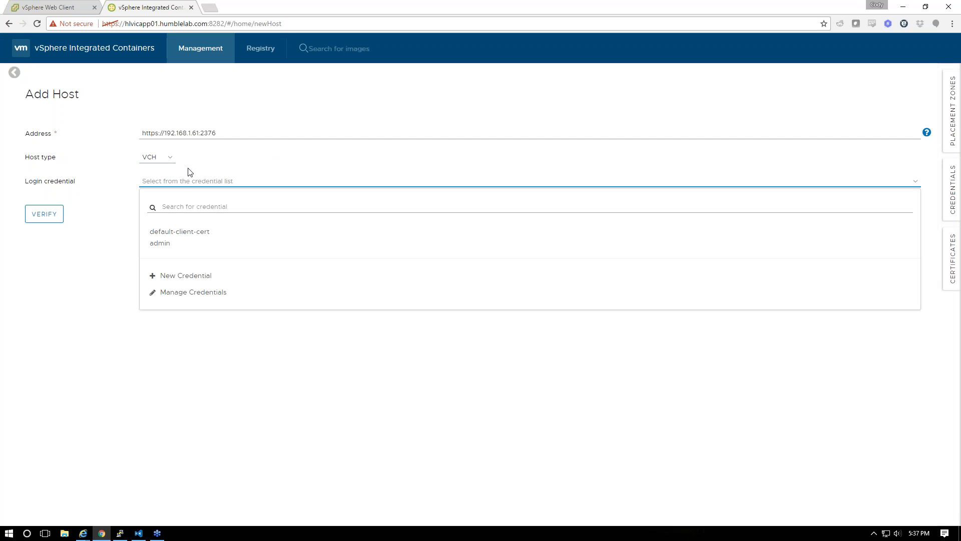
click(200, 235)
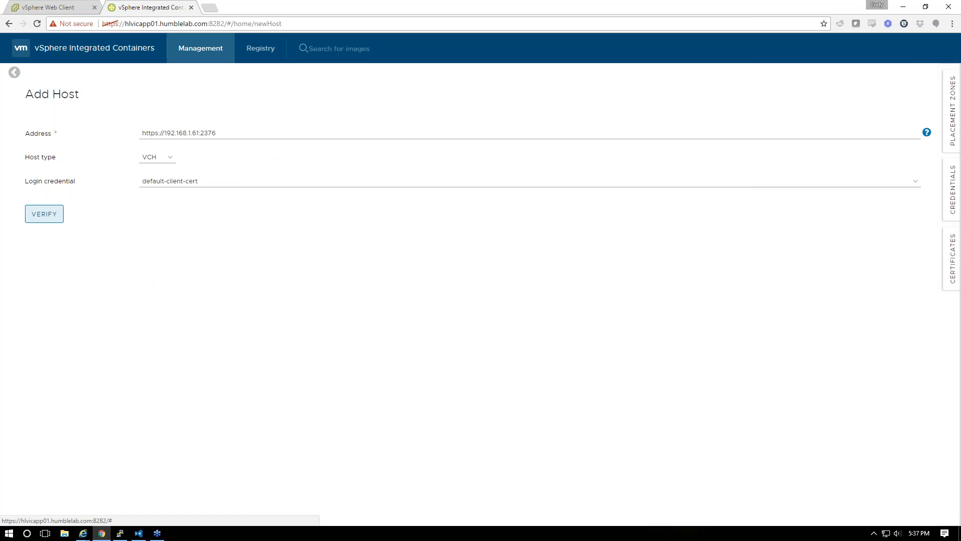
click(44, 214)
click(672, 303)
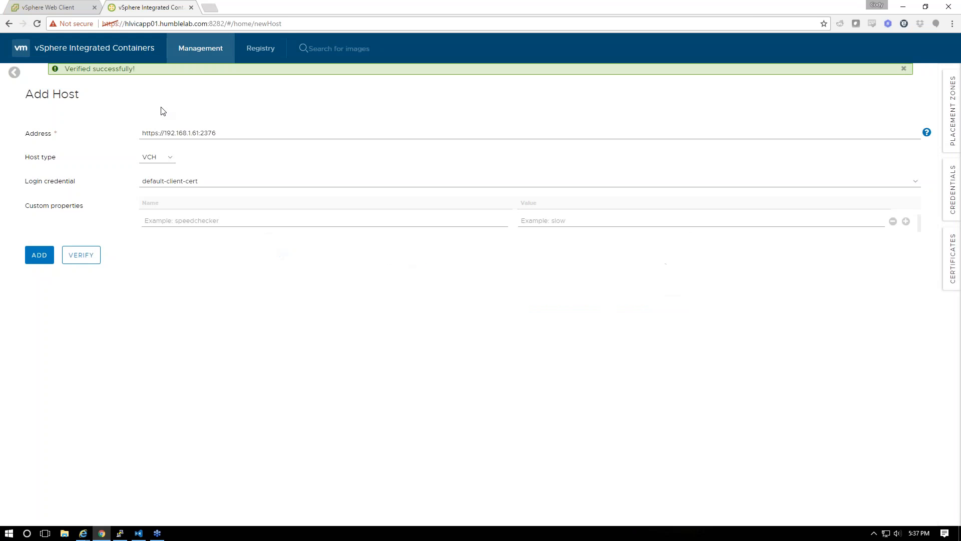
click(43, 256)
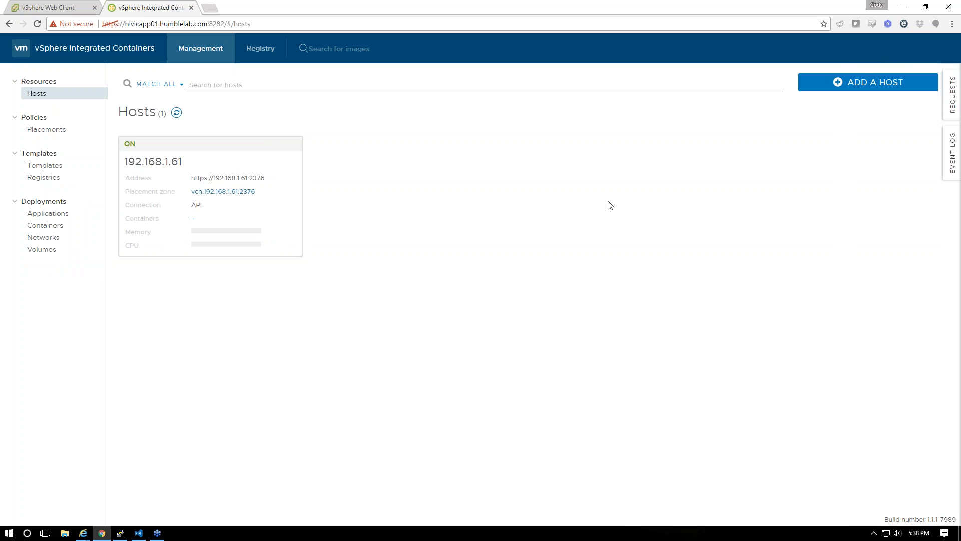
Refresh the 192.168.1.61 host stats, review the registries list, and open the Registry sign-in page
click(178, 113)
click(61, 179)
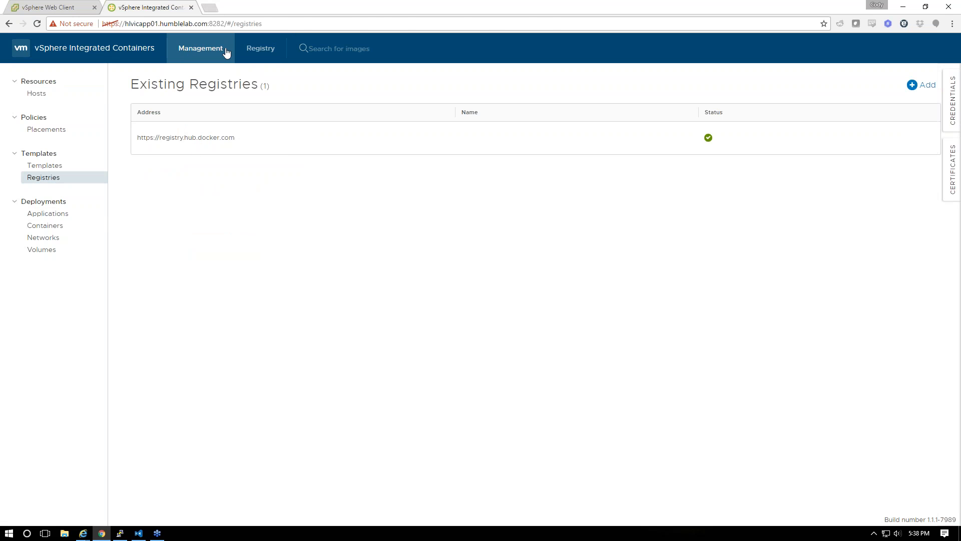
click(256, 48)
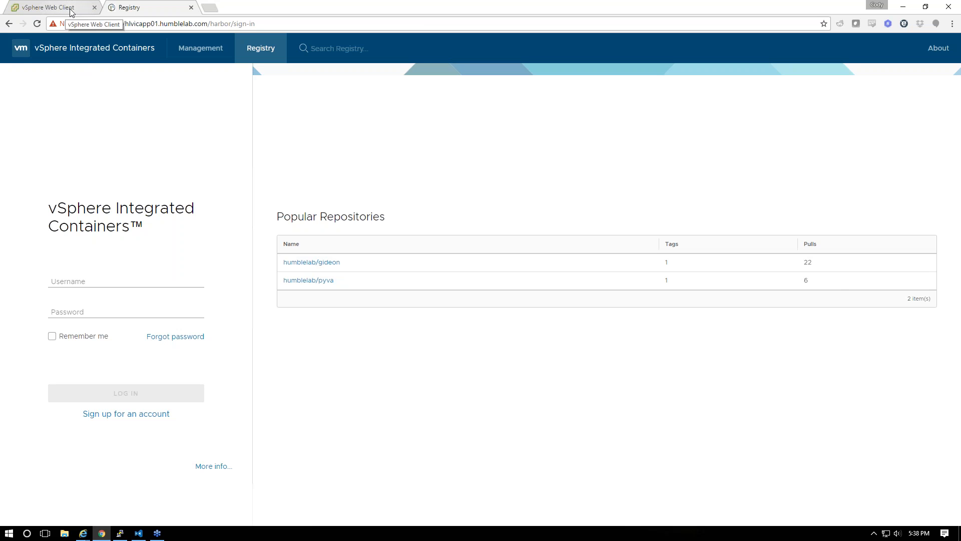
Run 'docker -H 192.168.1.61:2376 --tls login 192.168.1.60' in PuTTY
click(60, 10)
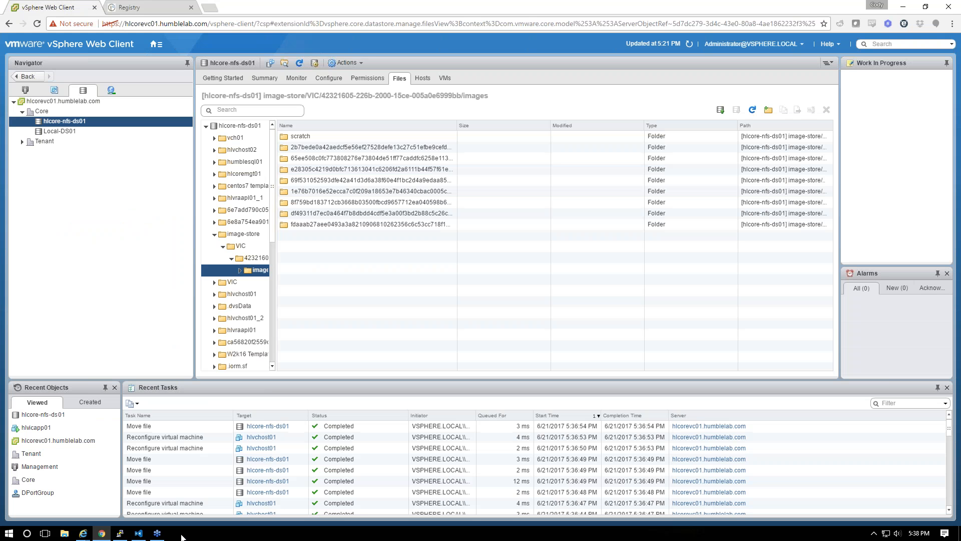
click(120, 533)
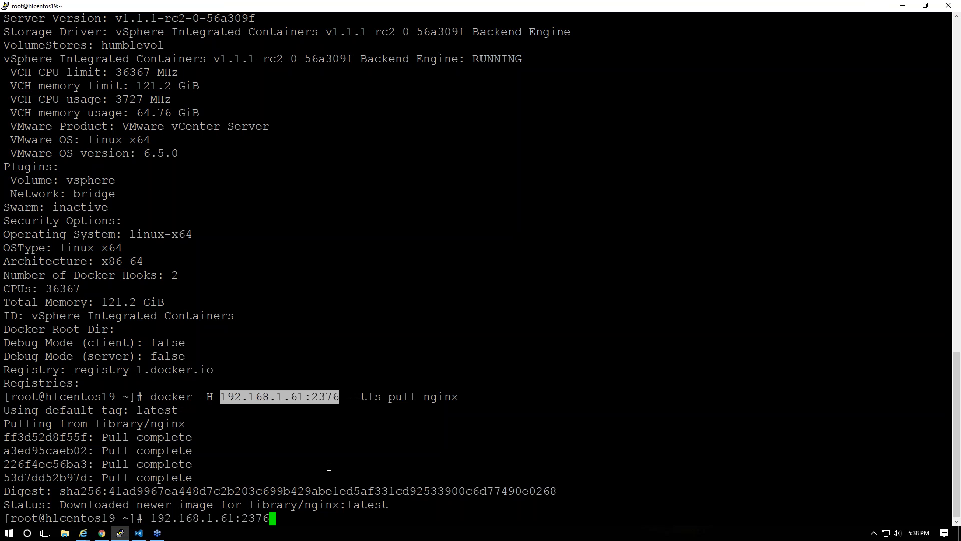
key(Up)
key(BackSpace)
key(BackSpace)
key(BackSpace)
key(BackSpace)
key(BackSpace)
key(BackSpace)
key(BackSpace)
key(BackSpace)
key(BackSpace)
key(BackSpace)
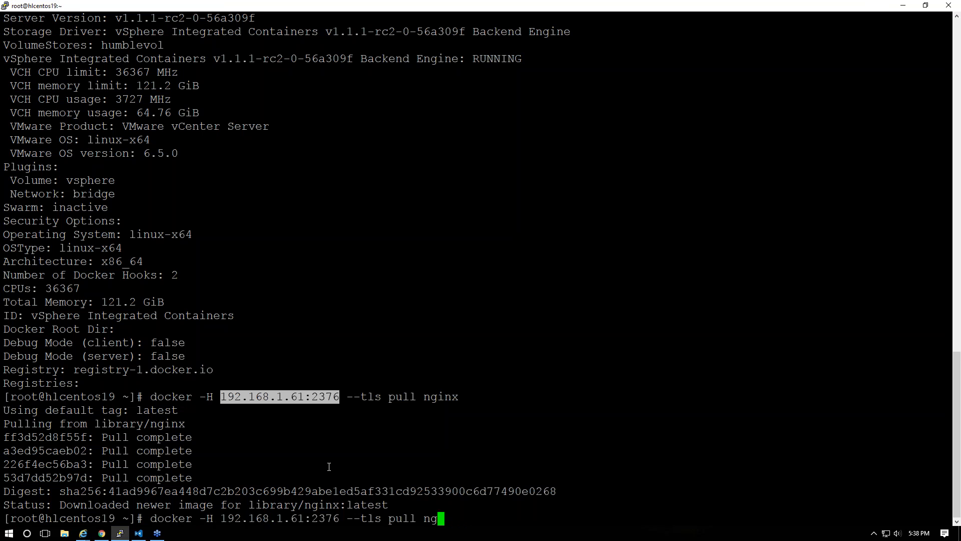
text(login)
text(192)
key(BackSpace)
key(BackSpace)
key(BackSpace)
text(192.168.1.61)
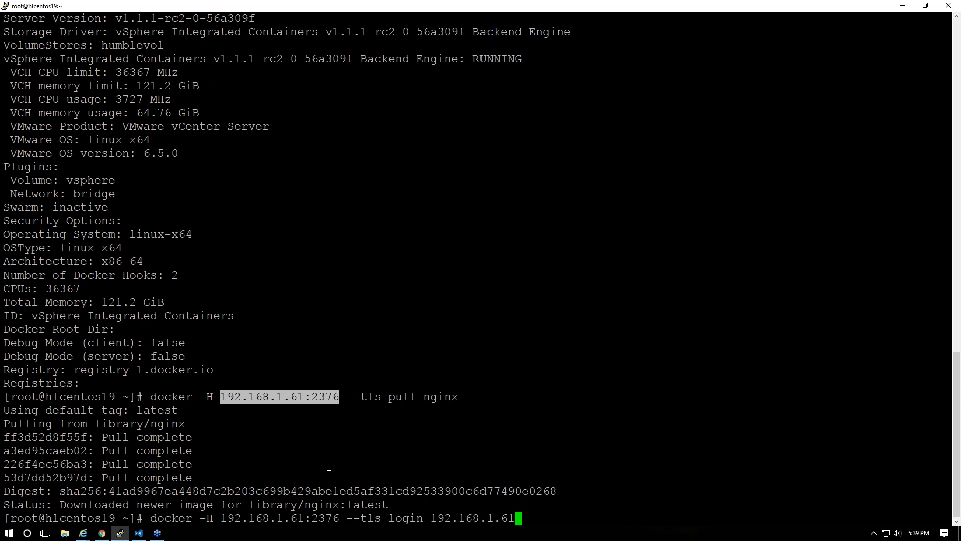
key(BackSpace)
text(0)
key(Return)
Enter the admin username and the account password for the registry login
text(admin)
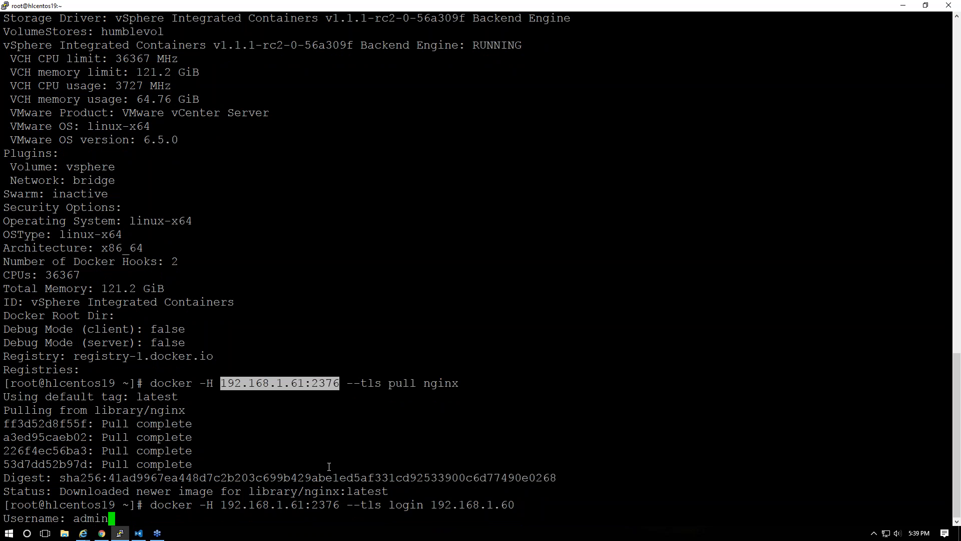
key(Return)
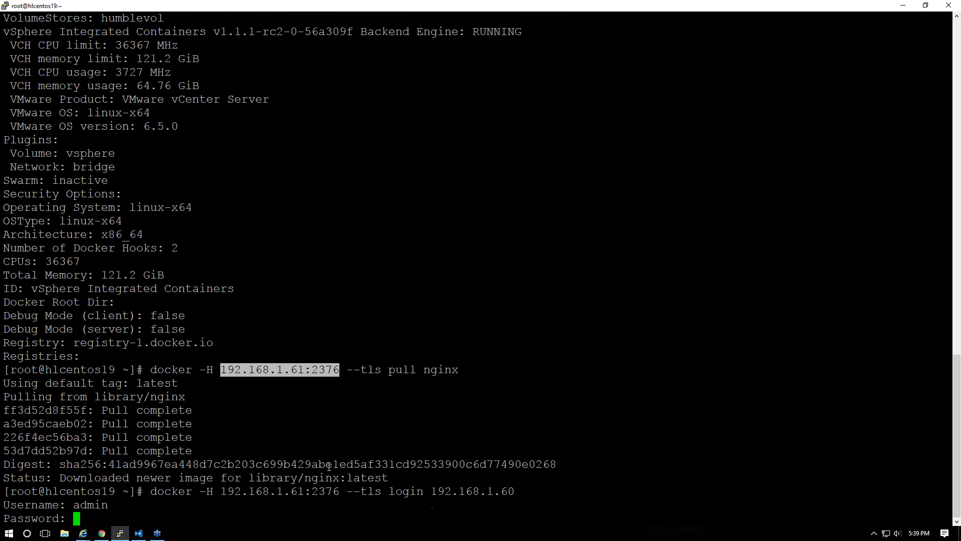
key(Return)
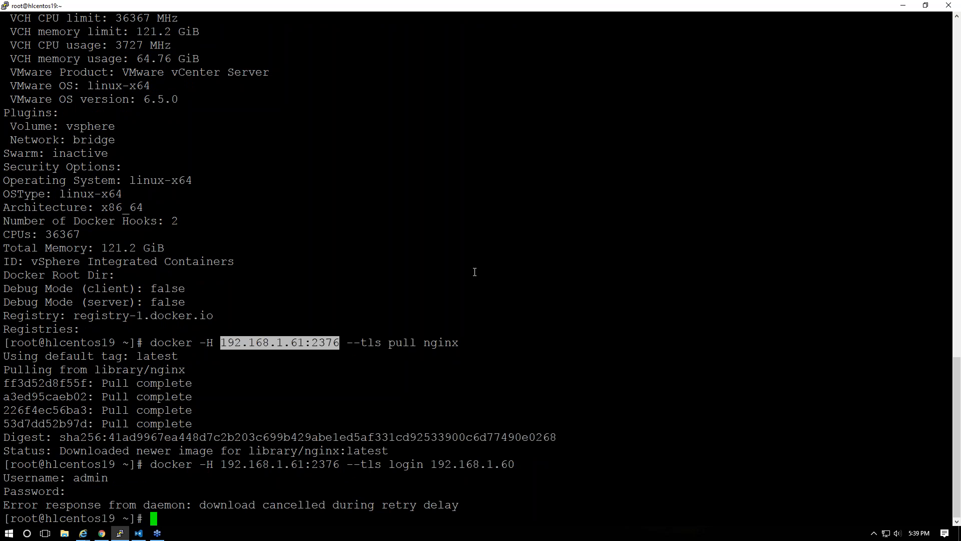
key(alt+Tab)
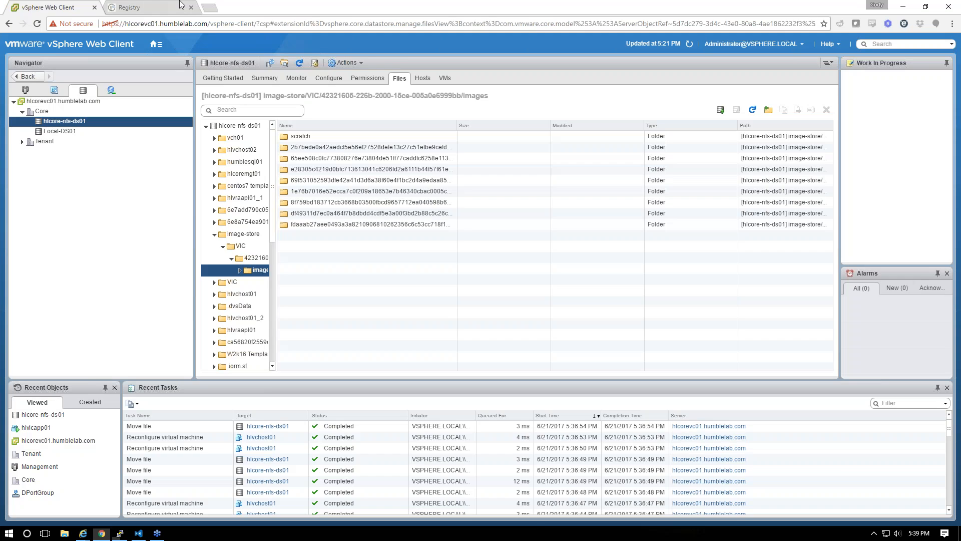
Sign in to the Harbor registry as admin with the account password
key(ctrl+Tab)
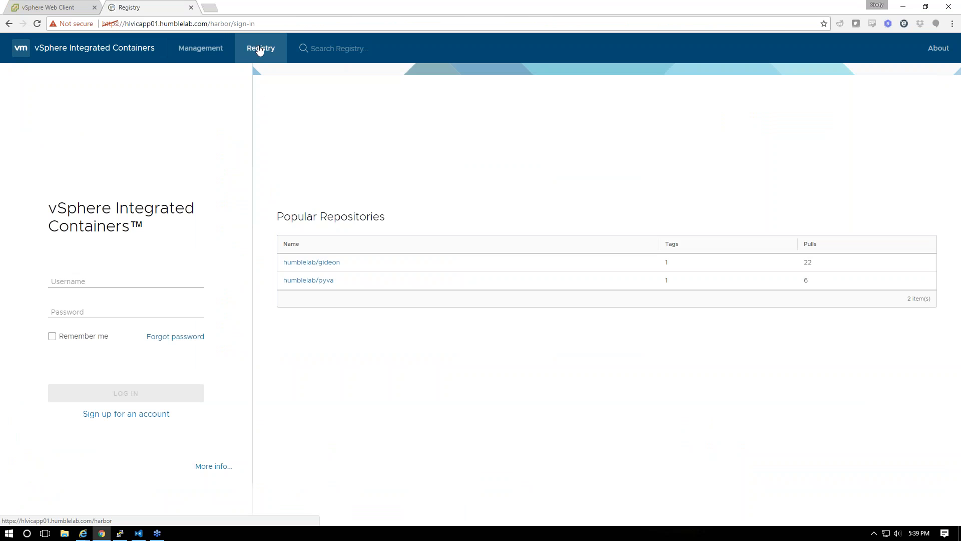
click(133, 283)
text(ad)
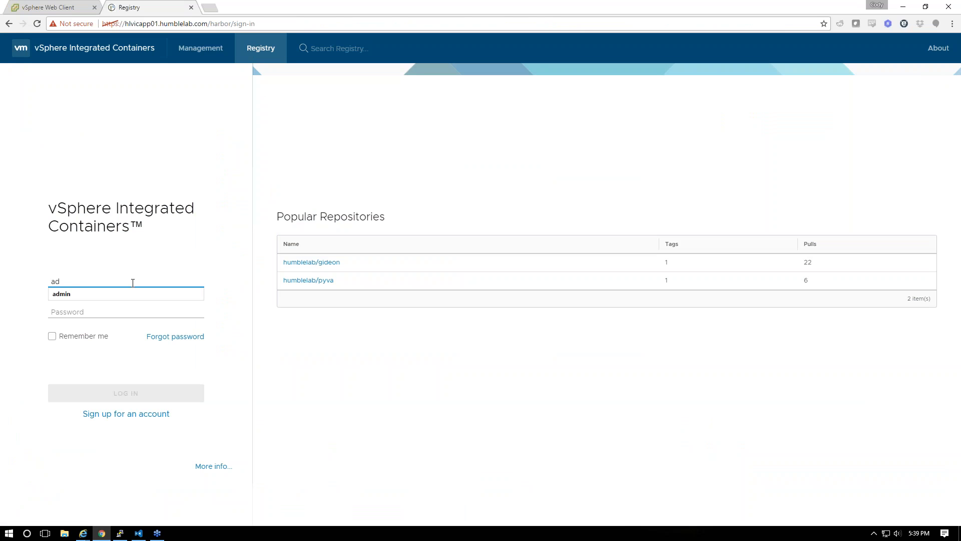
text(min)
key(Tab)
text(*******)
key(Return)
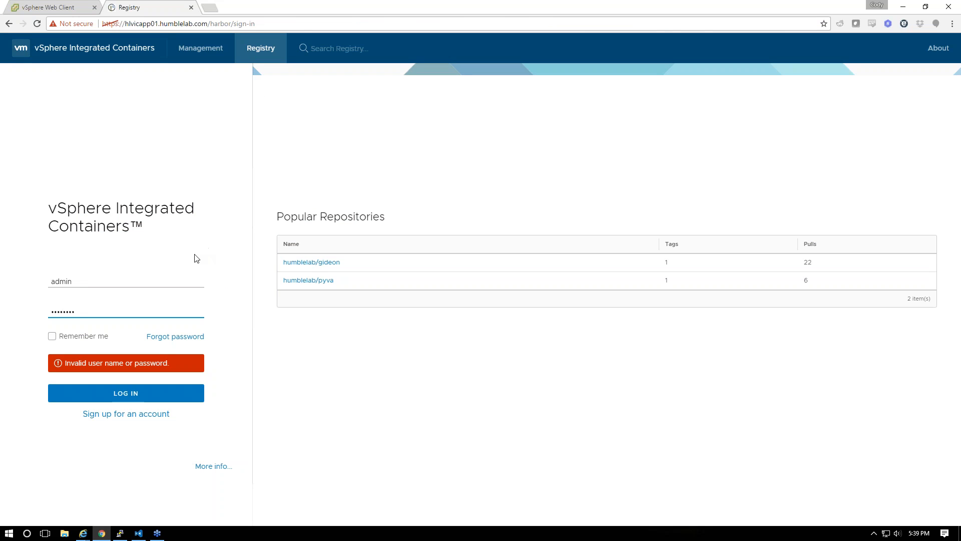
Retype the password after each rejected sign-in, then go back to the Management portal
key(ctrl+a)
text(•••••••••)
key(Return)
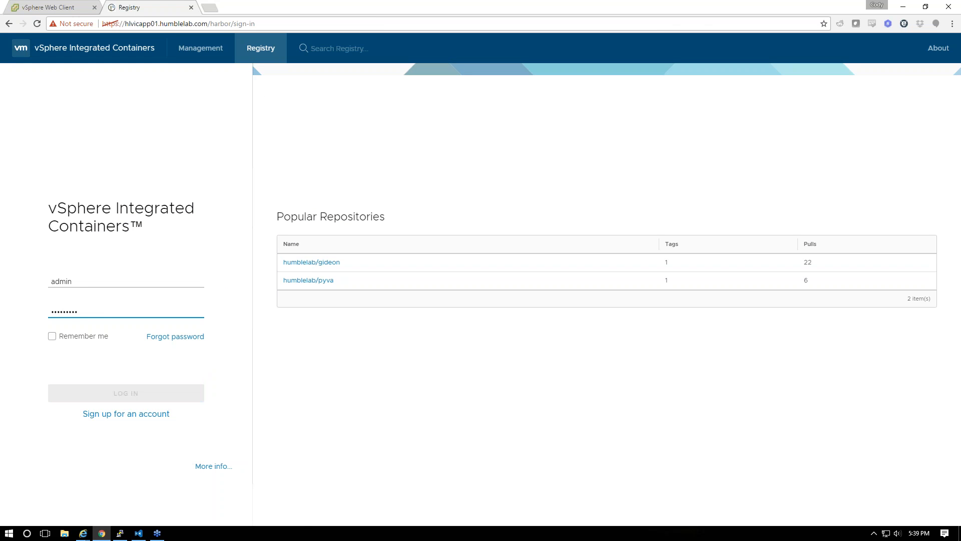
key(ctrl+a)
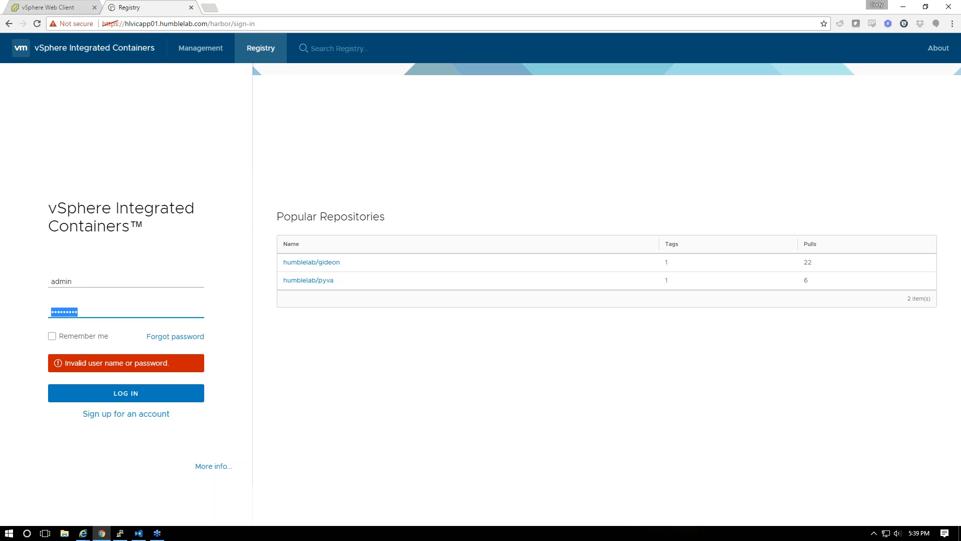
text(••••••••••)
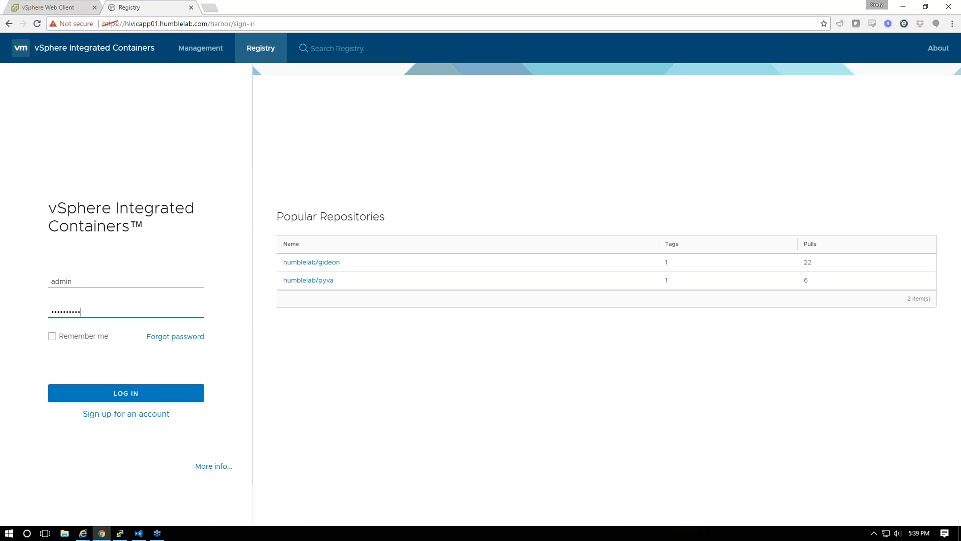
key(Return)
key(ctrl+a)
text(•)
key(Return)
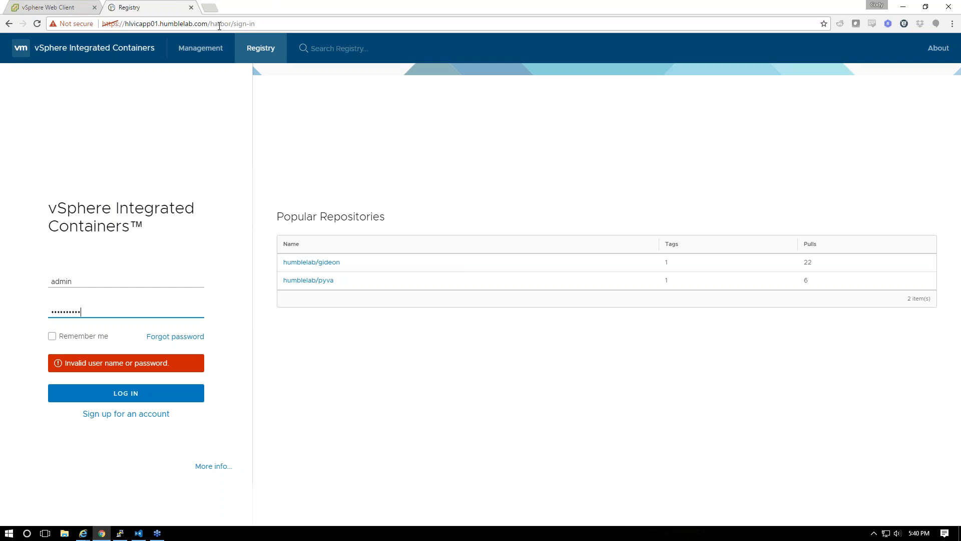
click(201, 48)
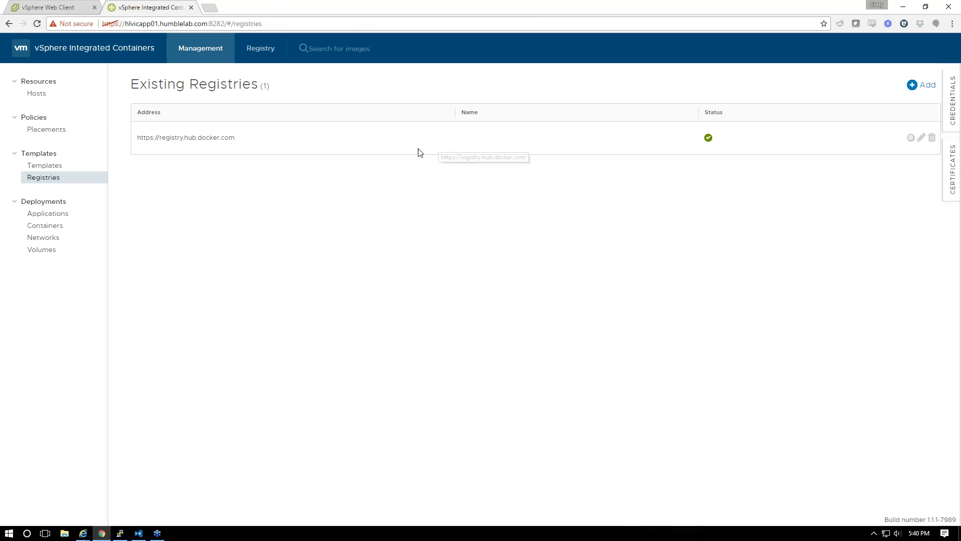
click(924, 85)
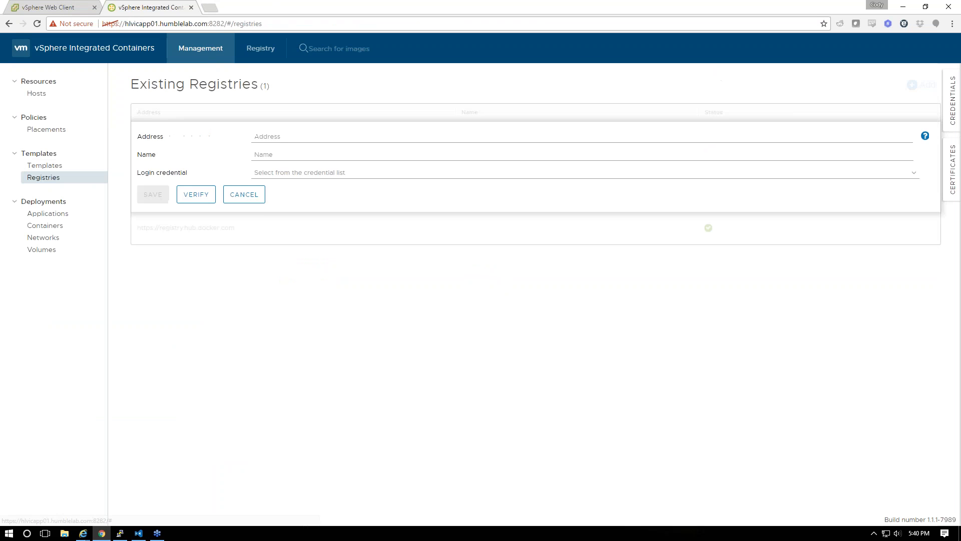
click(284, 134)
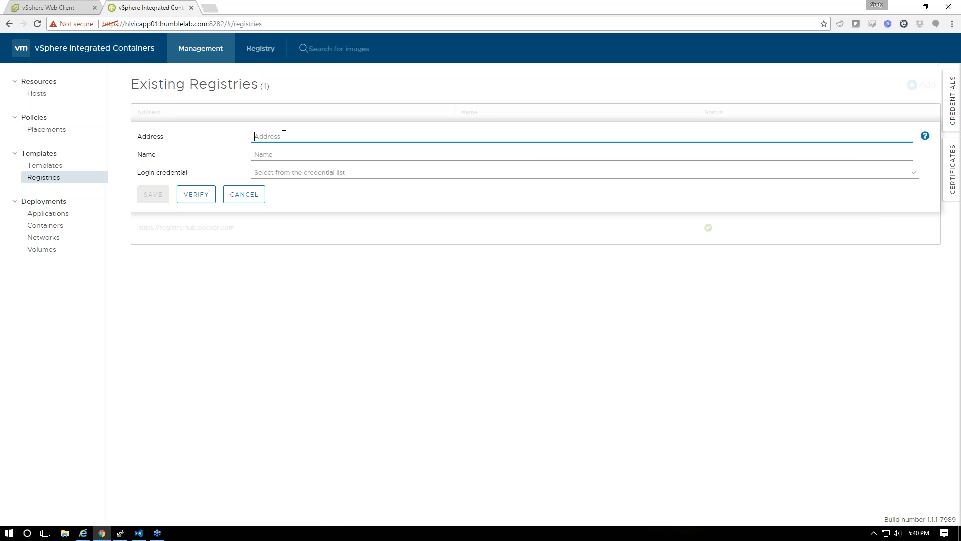
text(https://192.168.1.60:443)
key(Tab)
text(hlvicapp01)
click(356, 180)
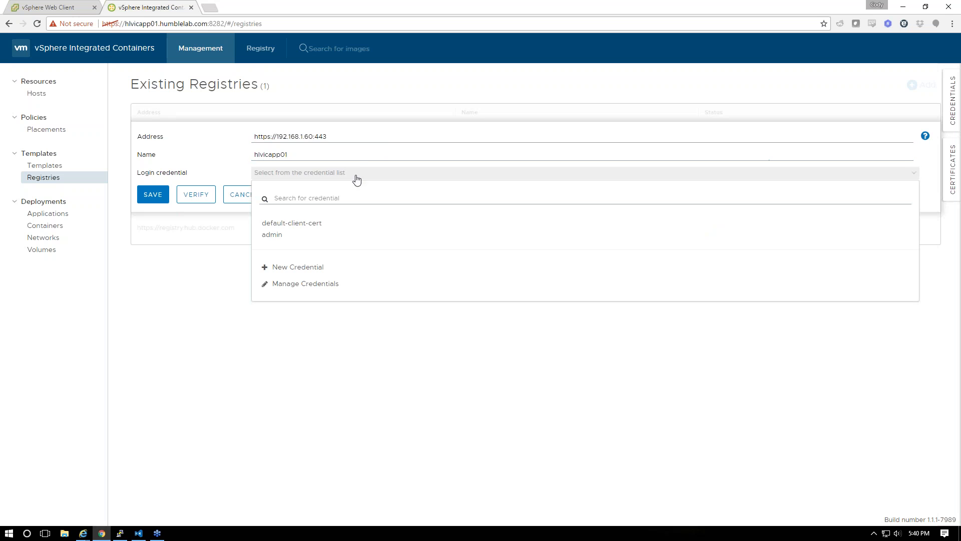
click(277, 236)
click(210, 200)
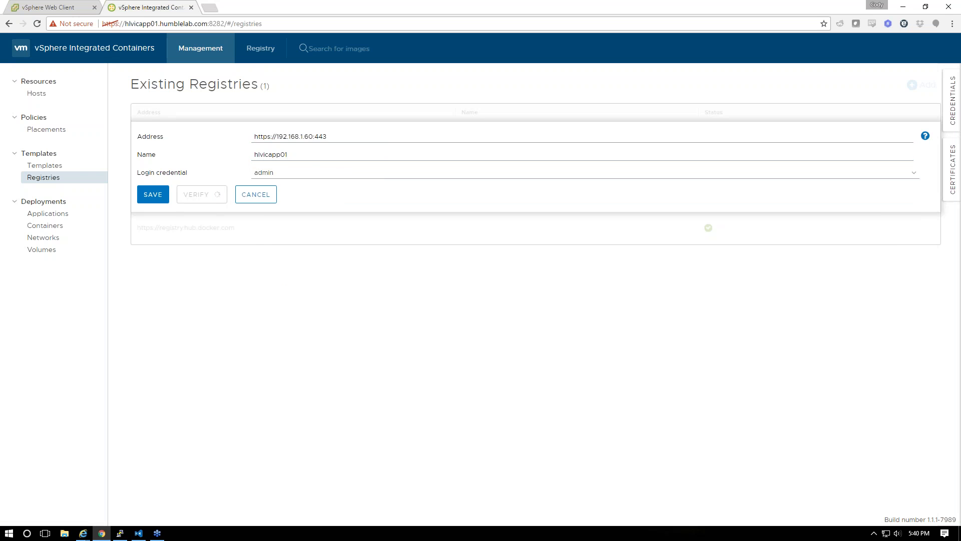
click(160, 209)
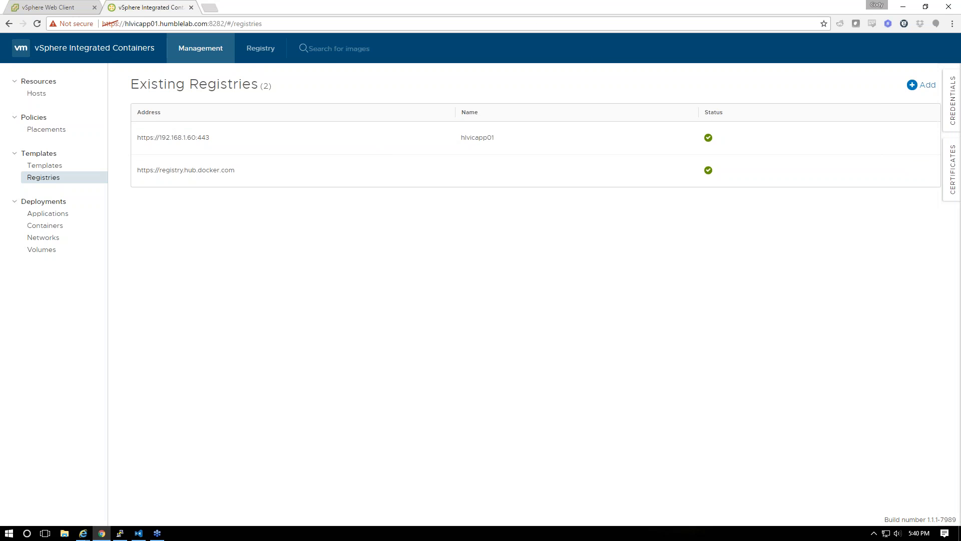
click(325, 59)
click(260, 48)
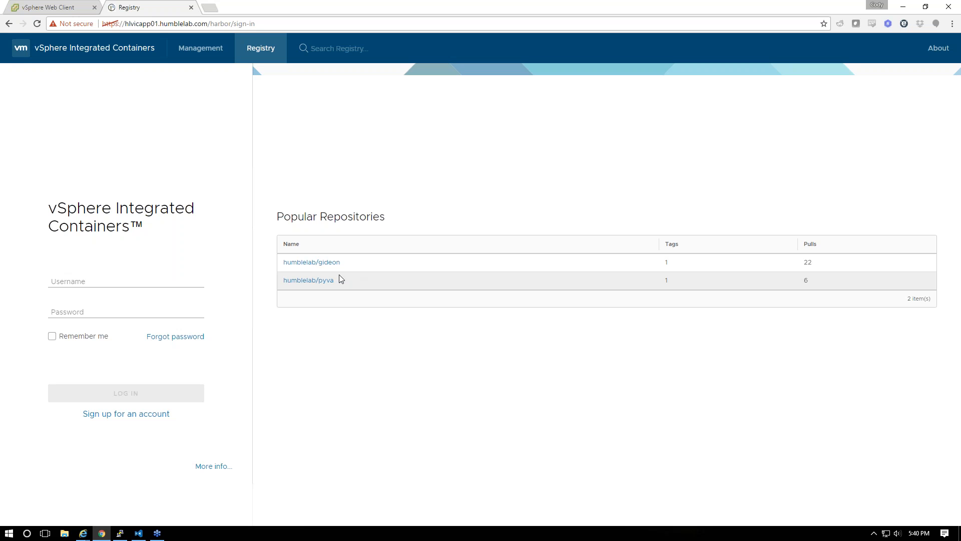
Return to container management and search for pyva
click(70, 6)
click(150, 7)
click(199, 45)
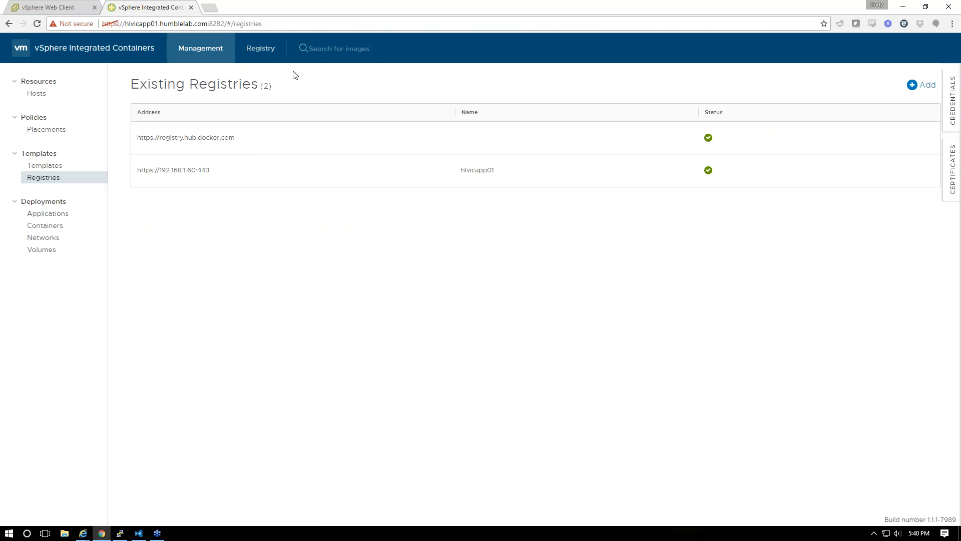
click(345, 48)
text(pyva)
key(Return)
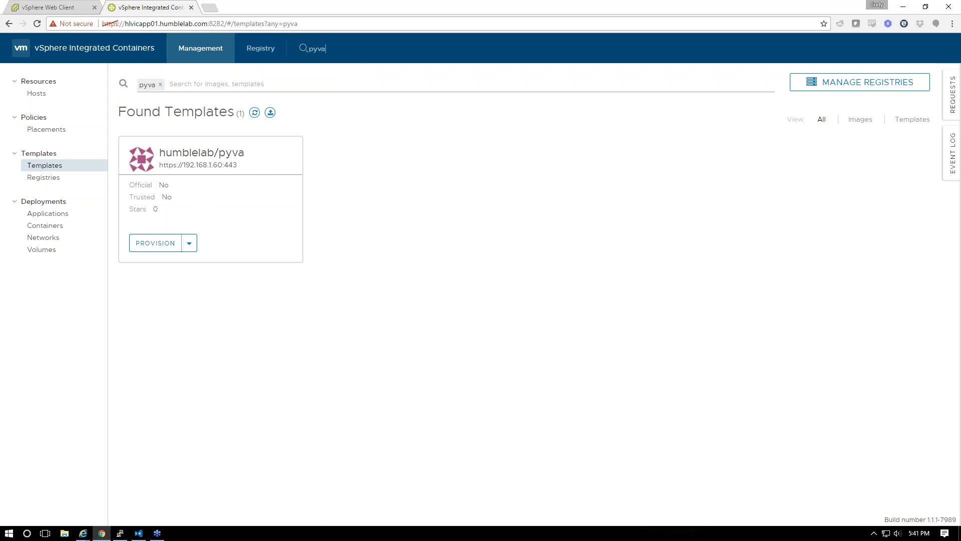
click(51, 178)
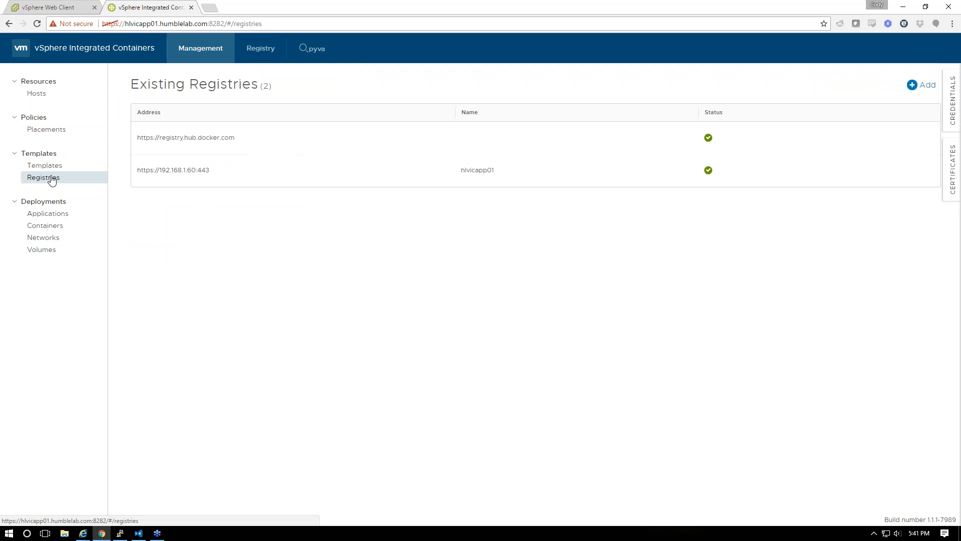
click(932, 171)
click(921, 172)
Search Templates for pyva, then go back to the Registries list
click(43, 164)
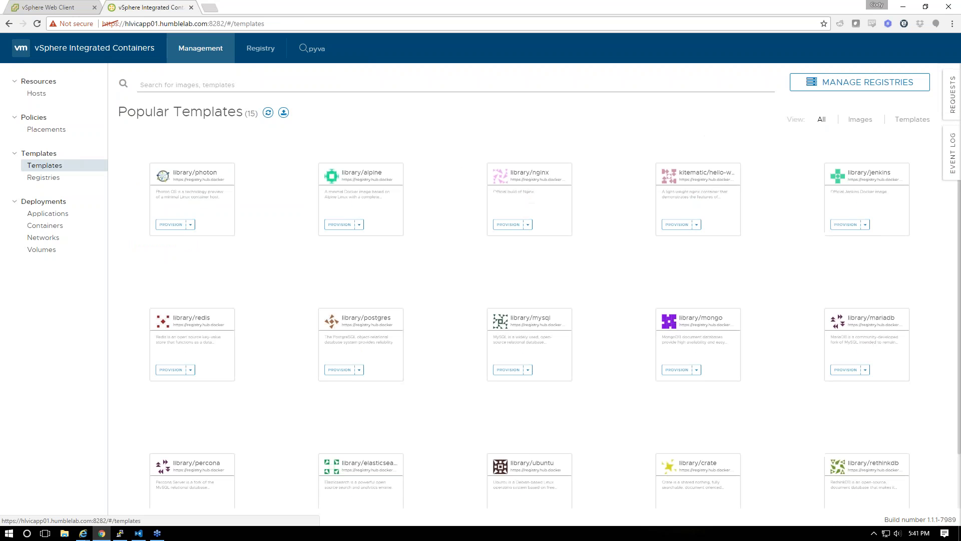
text(pyva)
key(Return)
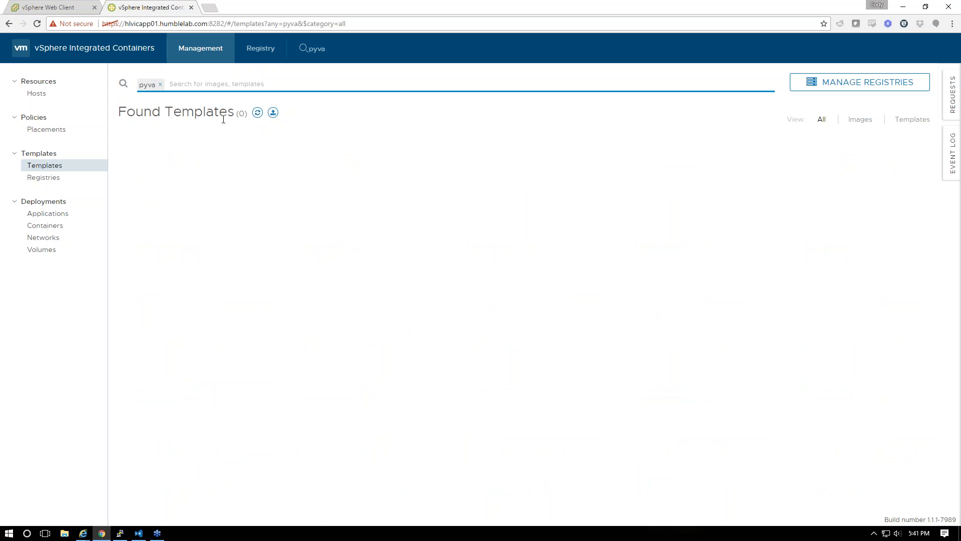
click(46, 178)
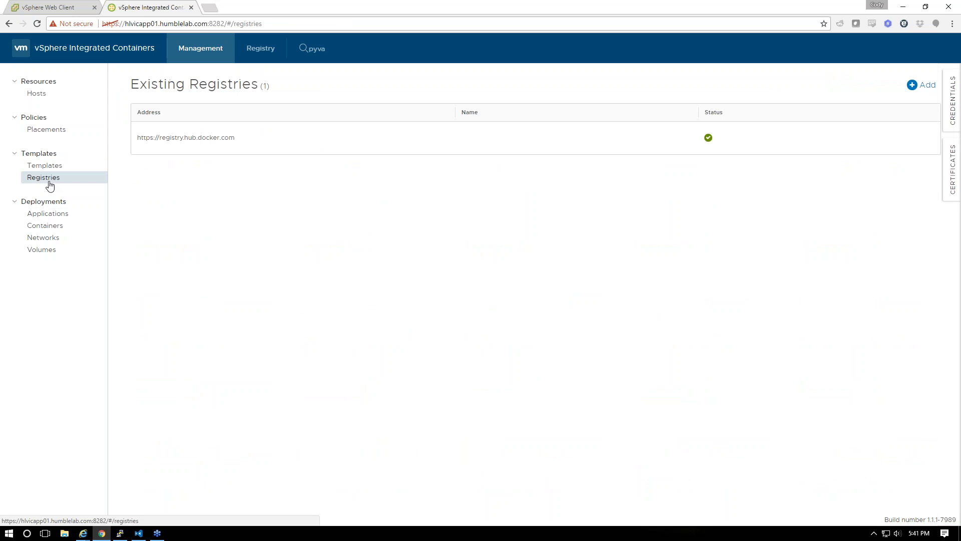
Start a new registry with address hlvicapp01.humblelab.com and name hlvicapp01
click(926, 87)
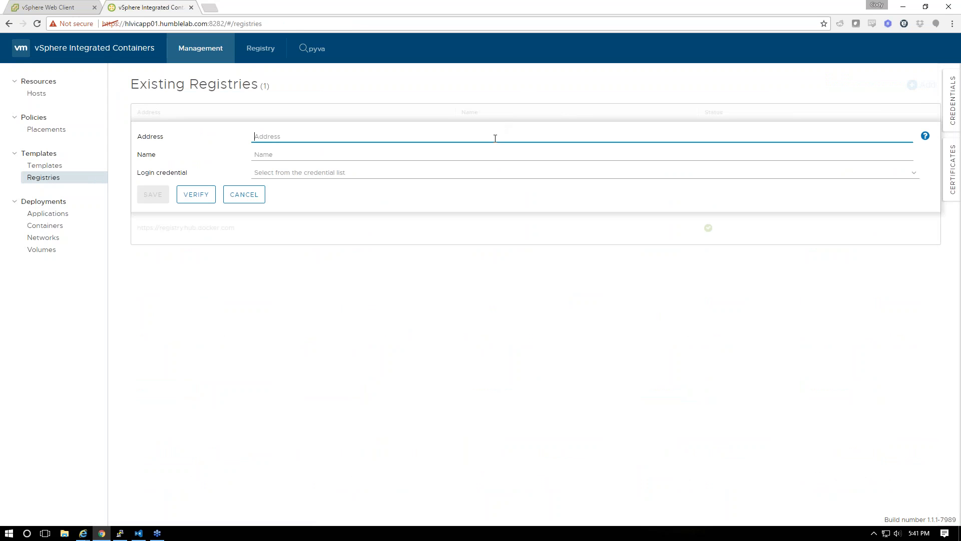
text(hlvicapp01.)
key(Tab)
text(hl)
click(495, 139)
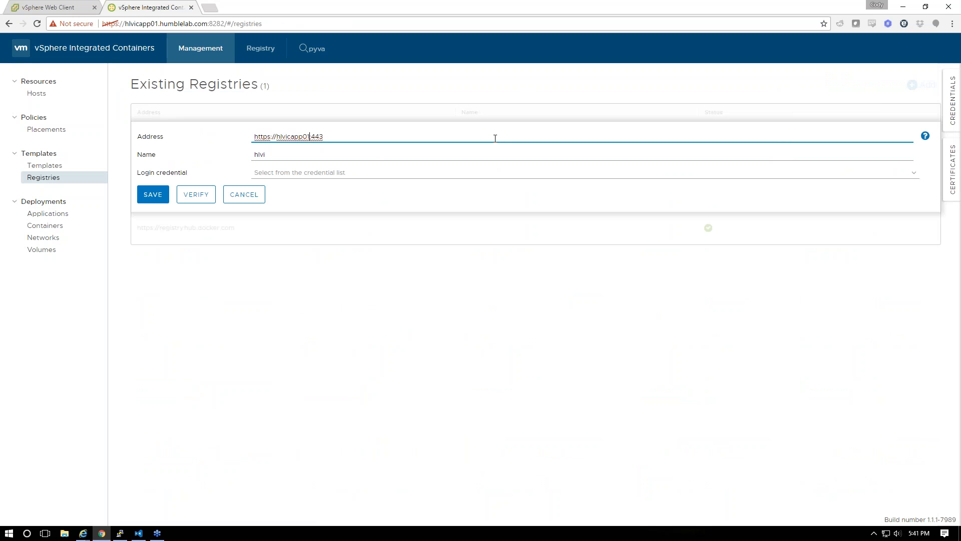
text(.humblelab.com)
key(Tab)
text(hlvicapp01)
Pick the admin credential, verify and save the registry, then view Hosts
click(453, 171)
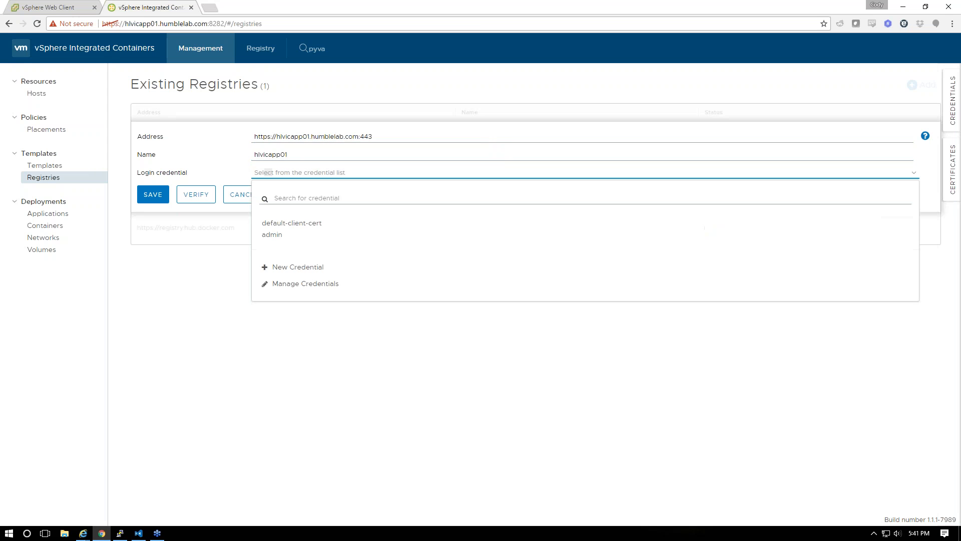
click(290, 239)
click(196, 194)
click(153, 195)
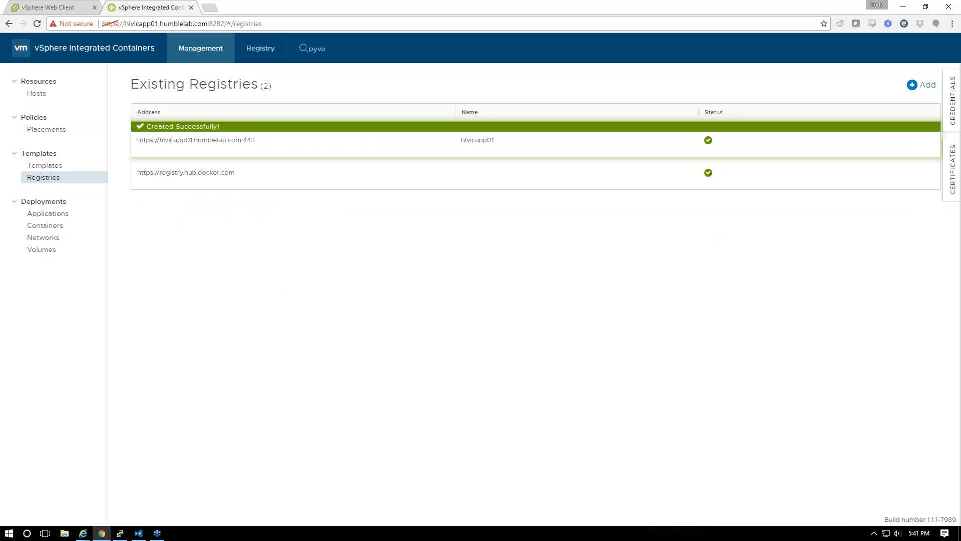
click(47, 95)
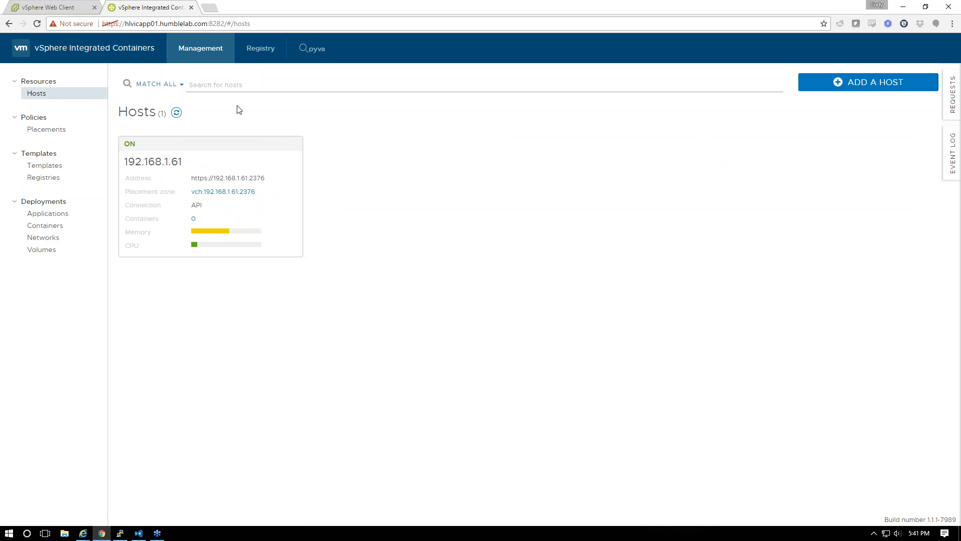
Provision the pyva template with additional info from its search results
click(310, 48)
click(189, 243)
click(190, 270)
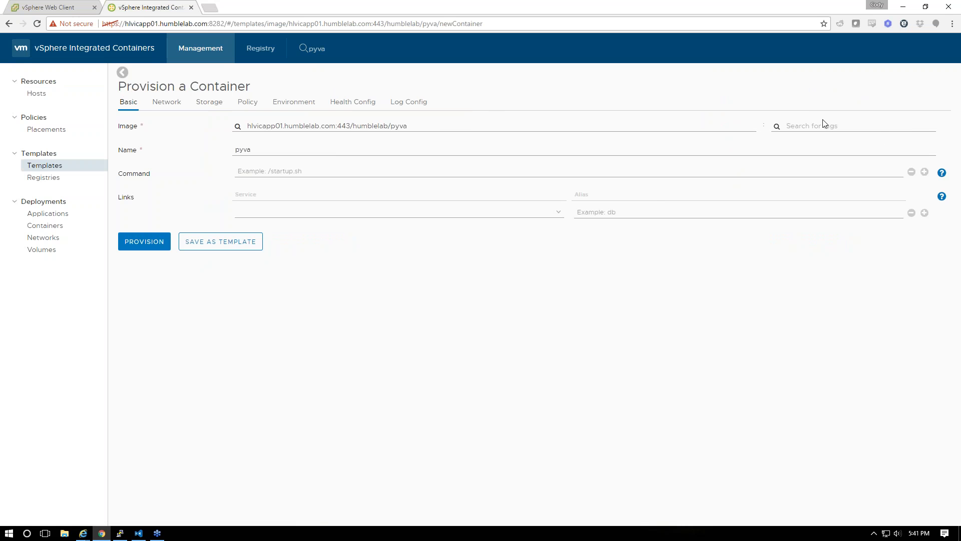
Bind host port 443 to container port 443, then bring PuTTY forward
click(143, 106)
click(322, 141)
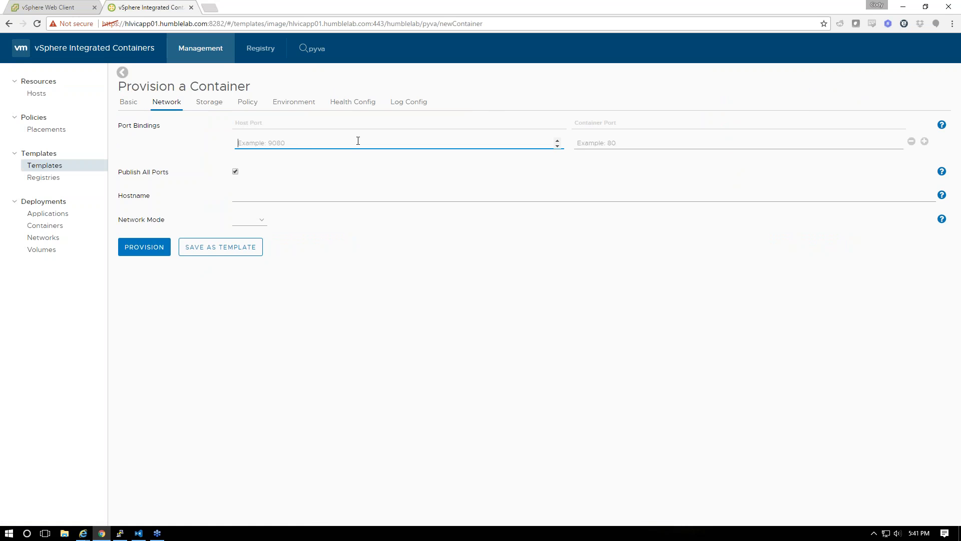
text(443)
key(Tab)
text(443)
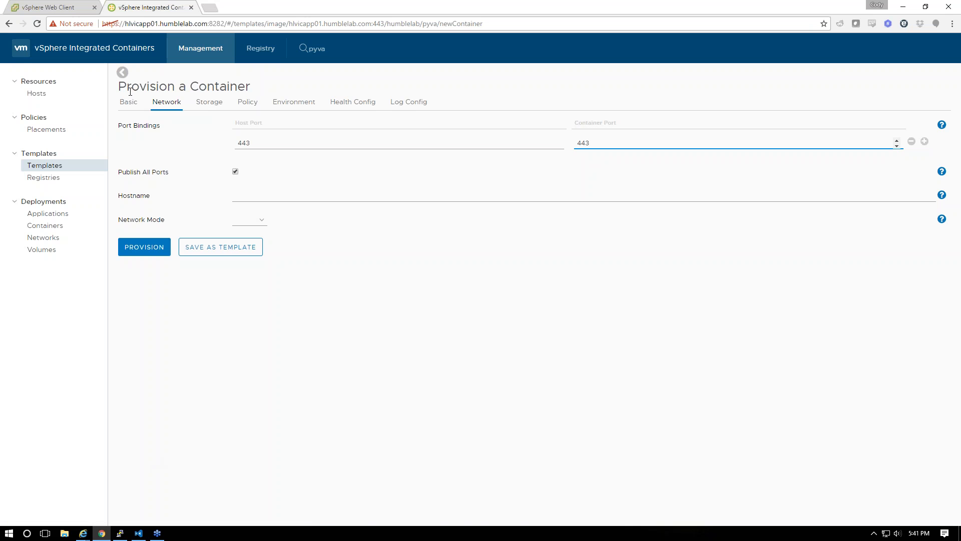
click(120, 533)
click(240, 439)
Rewrite the recalled docker login command as docker run -d -p 443:443
key(Up)
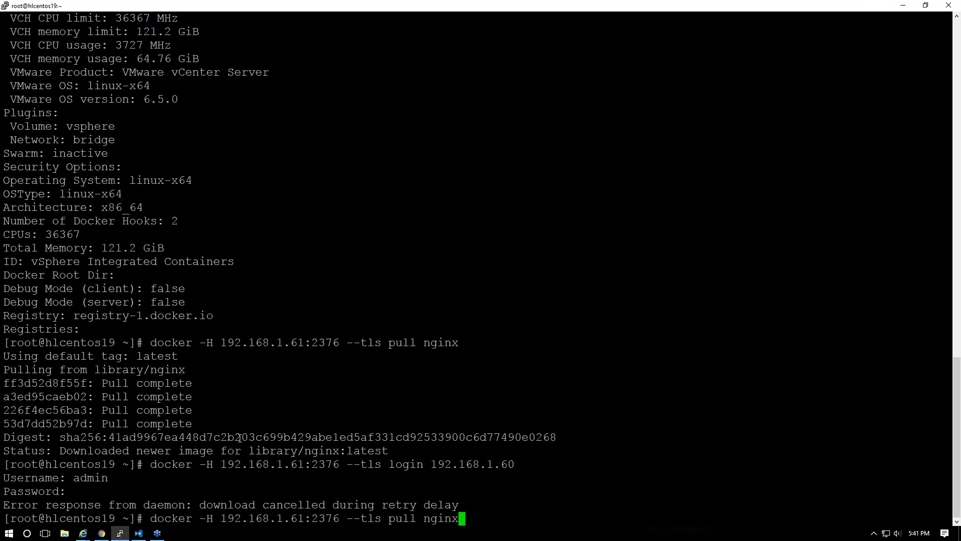
key(BackSpace)
key(BackSpace)
key(BackSpace)
key(BackSpace)
key(BackSpace)
key(BackSpace)
key(BackSpace)
key(BackSpace)
key(BackSpace)
key(BackSpace)
key(BackSpace)
key(BackSpace)
key(BackSpace)
key(BackSpace)
key(BackSpace)
key(BackSpace)
key(BackSpace)
key(BackSpace)
text(run)
key(BackSpace)
text(n )
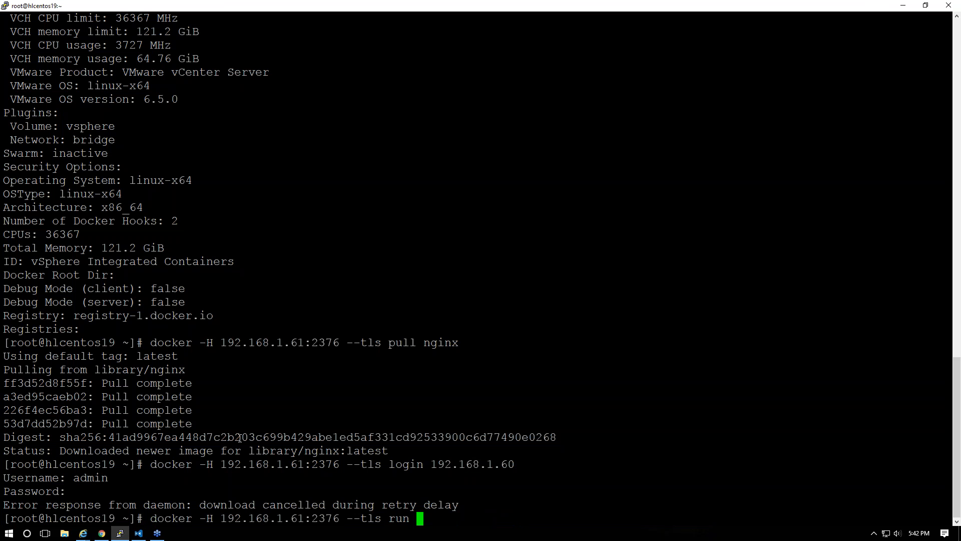
text(-d -p 443:443 )
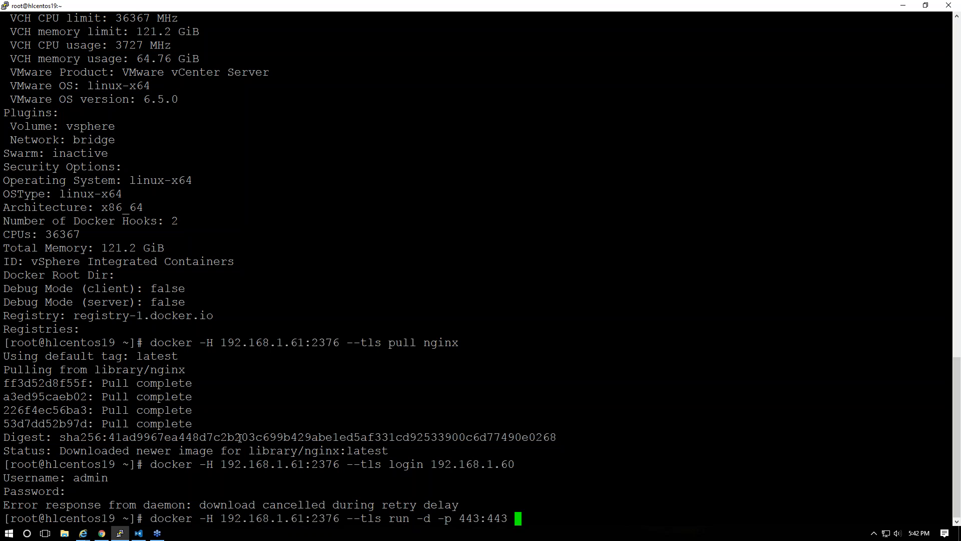
text(hlvicap.humblelab.com/vica)
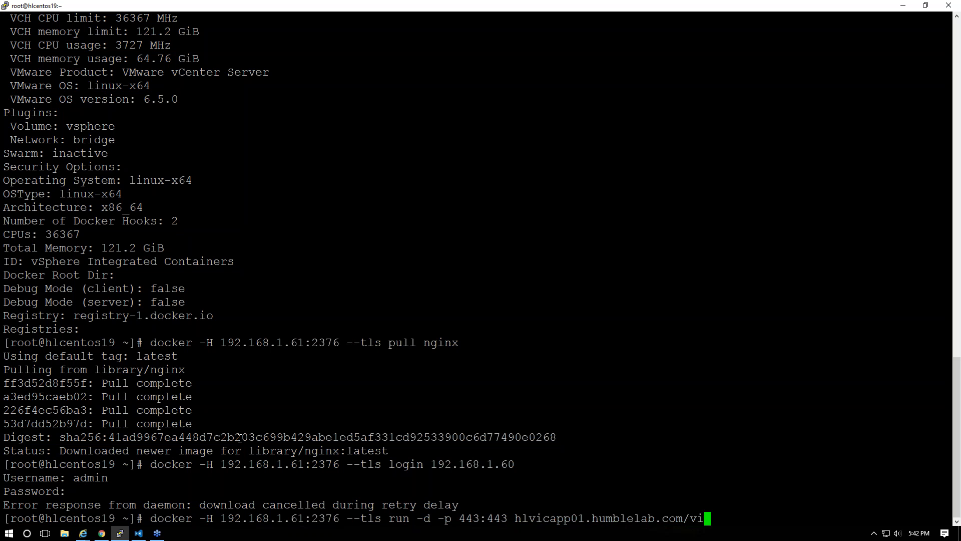
key(BackSpace)
key(BackSpace)
key(BackSpace)
key(BackSpace)
text(humblelab/pyva)
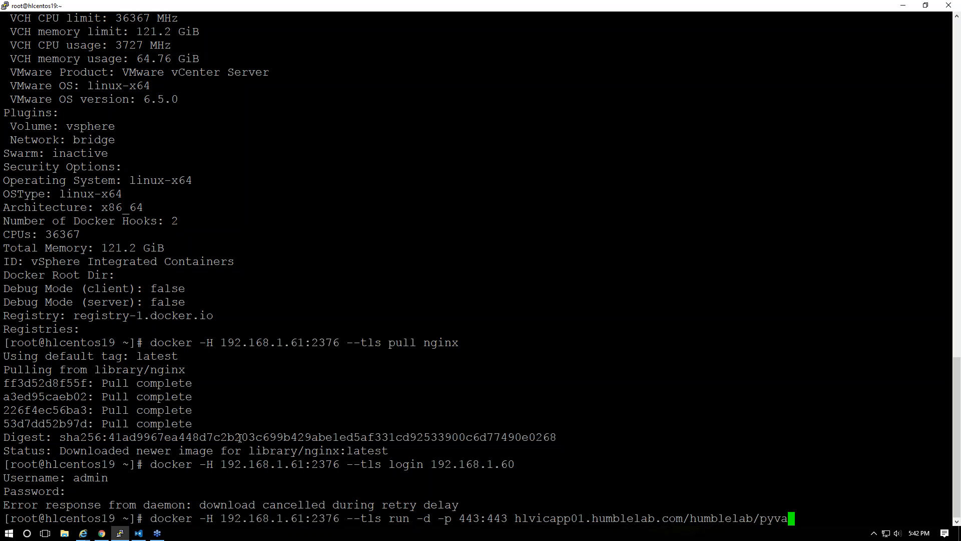
Back in the browser, leave the startup command empty after trying /bin/bash
key(alt+Tab)
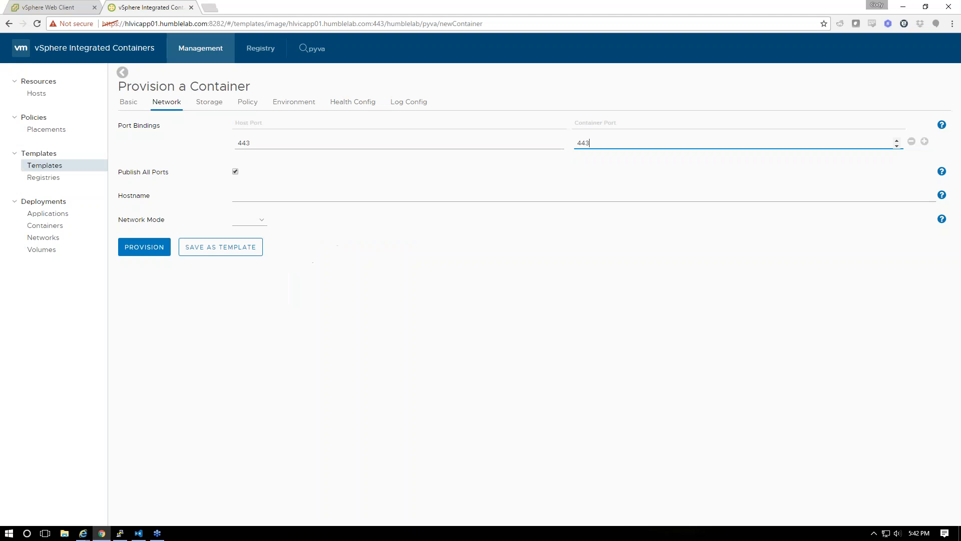
click(125, 105)
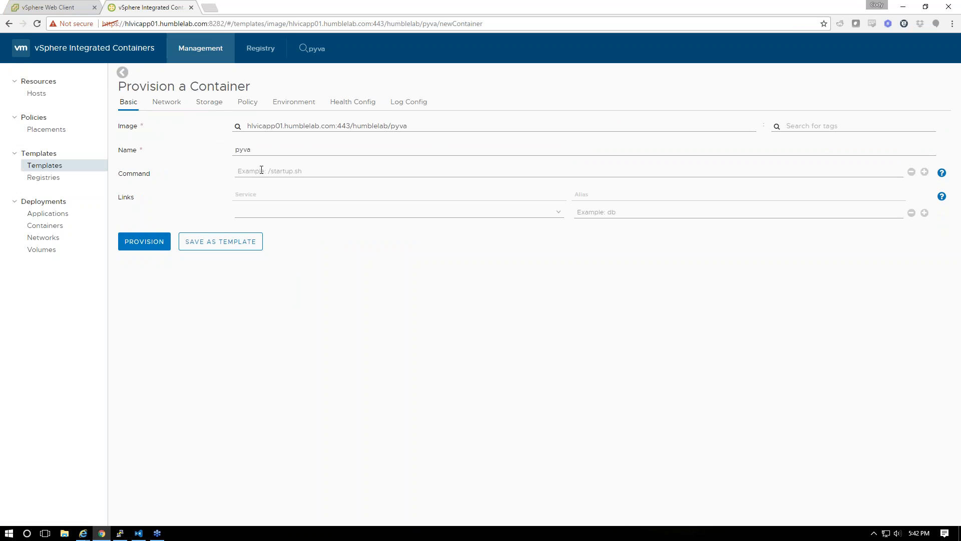
click(291, 170)
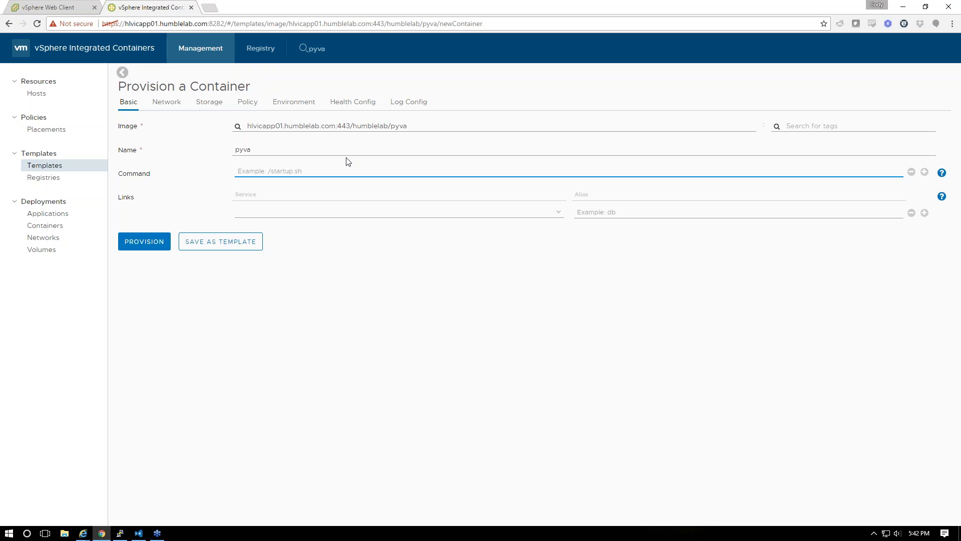
text(/bin/bash)
key(ctrl+a)
key(BackSpace)
Review port bindings, image tags and link services without changing them
click(167, 103)
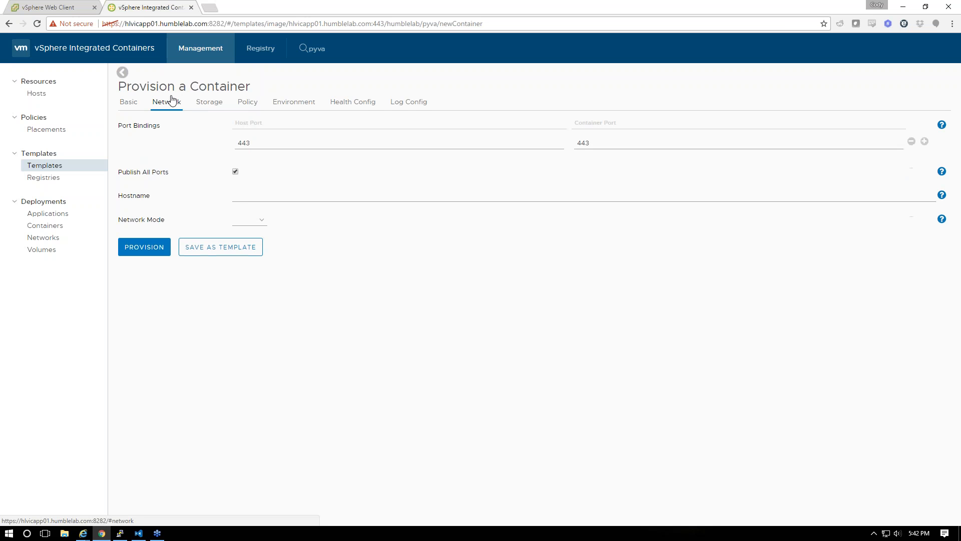
click(128, 104)
click(389, 126)
click(814, 127)
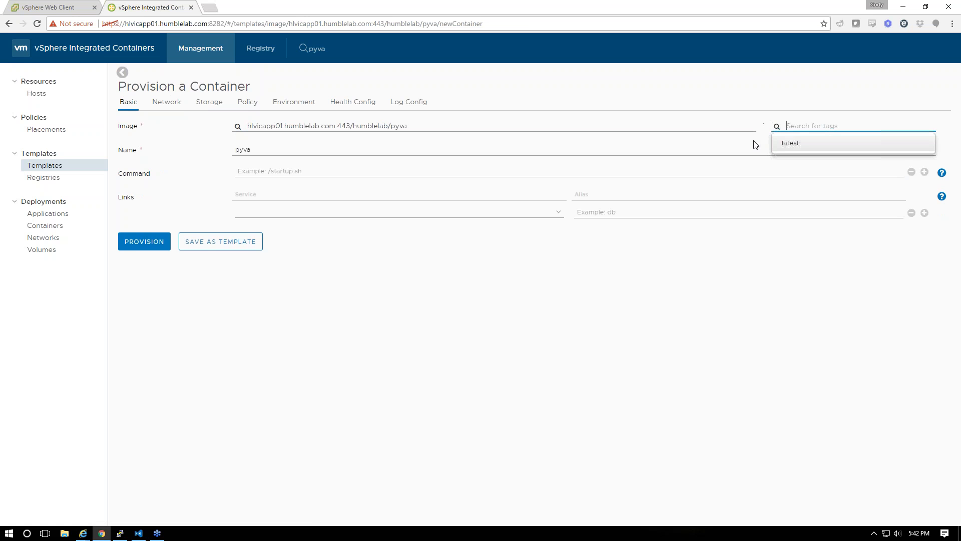
click(288, 195)
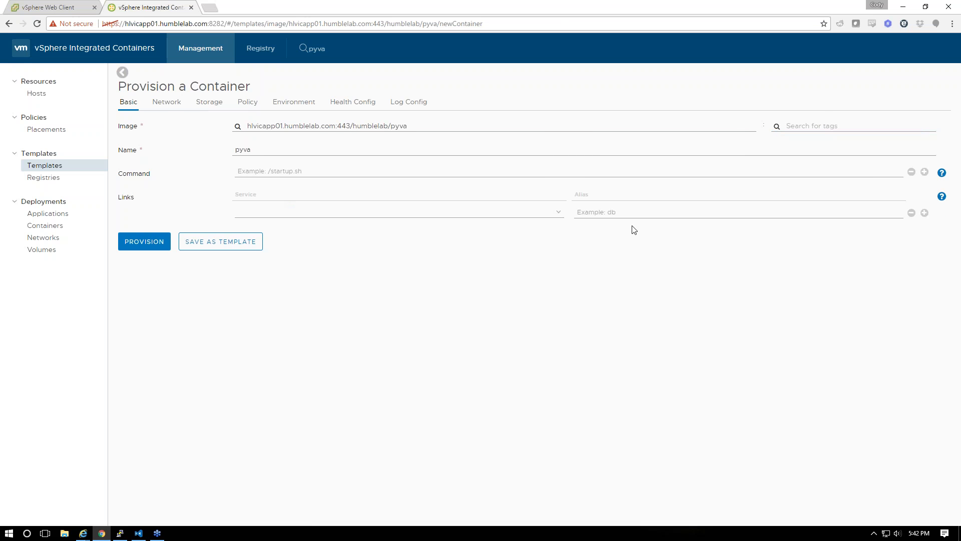
click(342, 216)
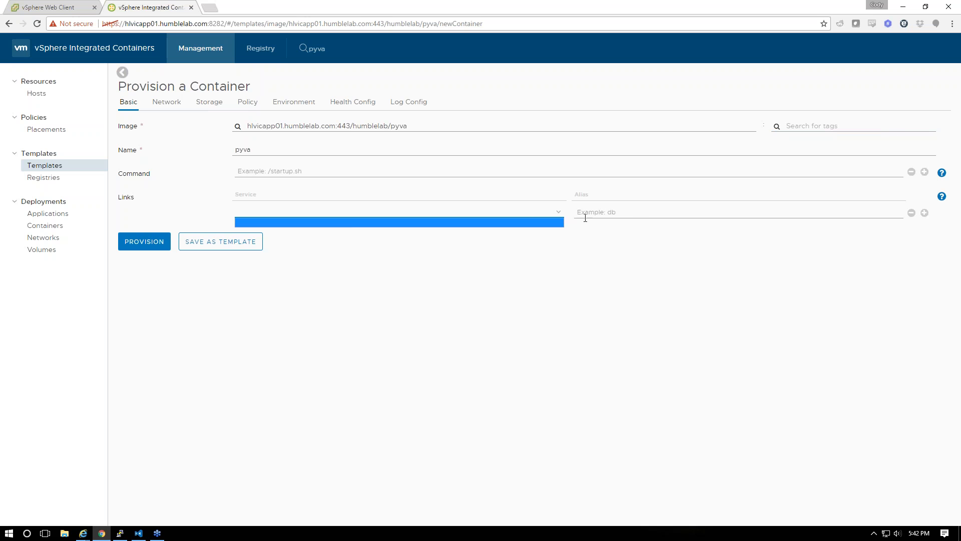
click(740, 275)
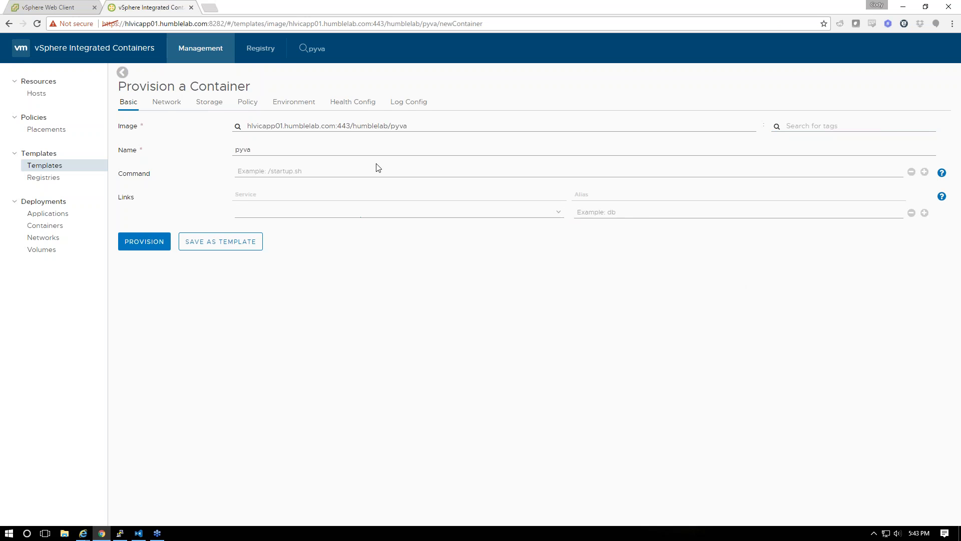
Set hostname gideon and Host network mode, then provision the container
click(171, 105)
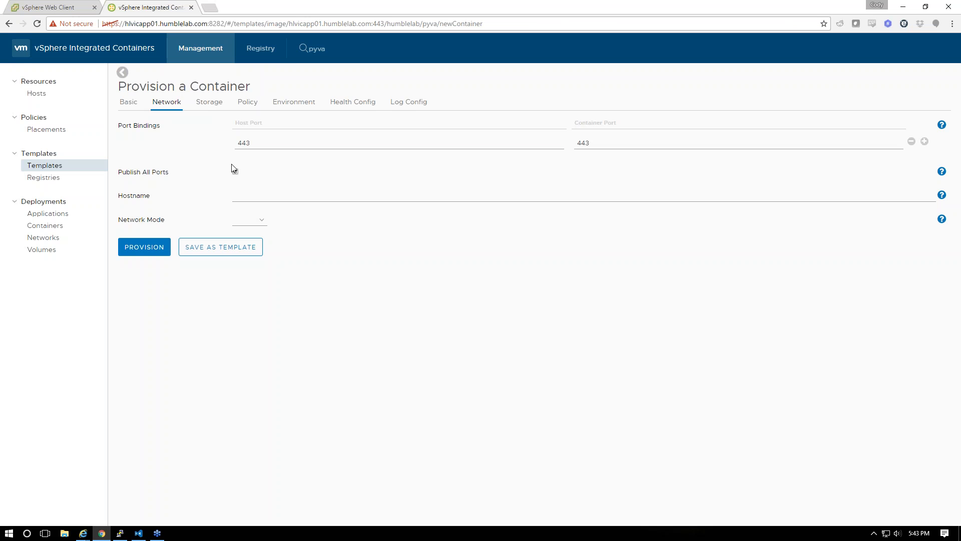
click(262, 193)
text(gideon)
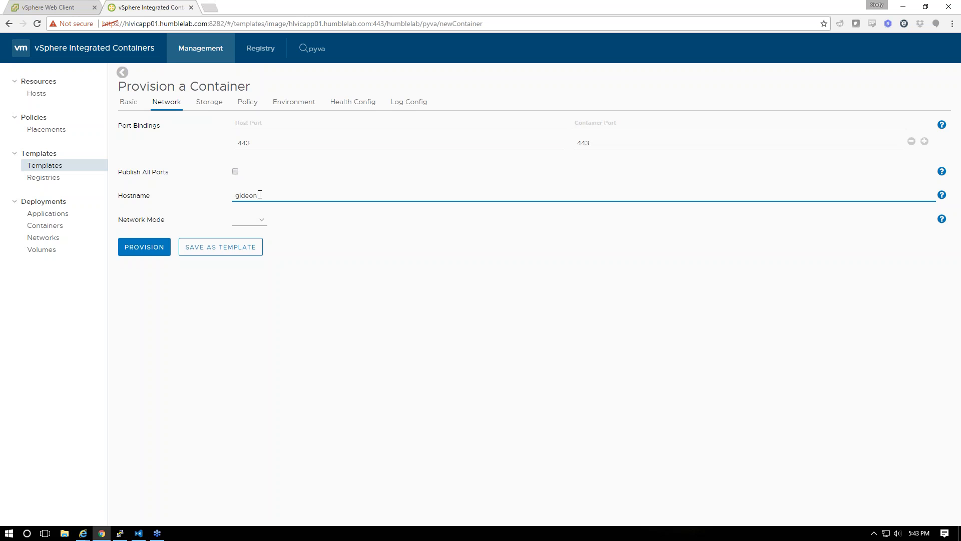
double_click(260, 195)
text(pyva)
click(249, 219)
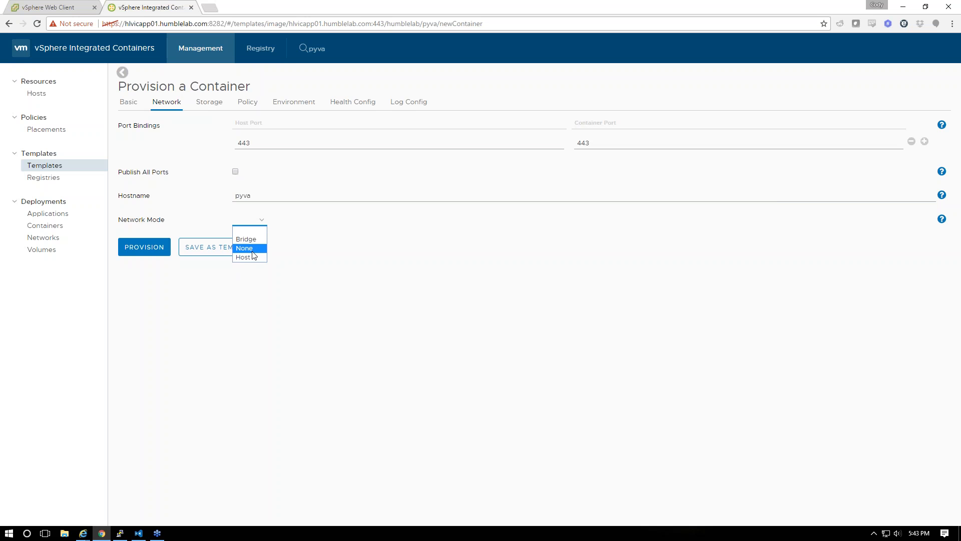
click(250, 258)
double_click(264, 198)
text(gideon)
click(158, 247)
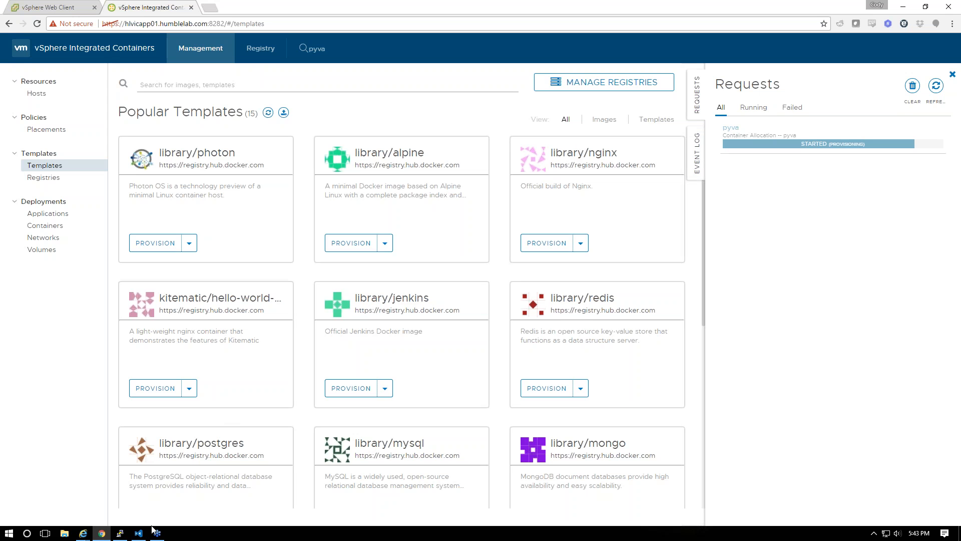
Check the PuTTY session, minimize it, and go to the vSphere Web Client
click(120, 535)
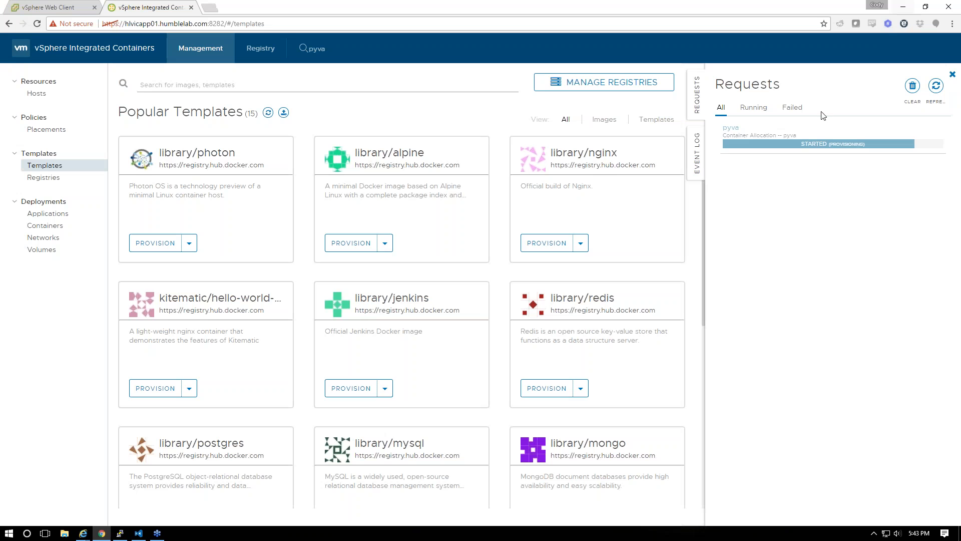
click(903, 5)
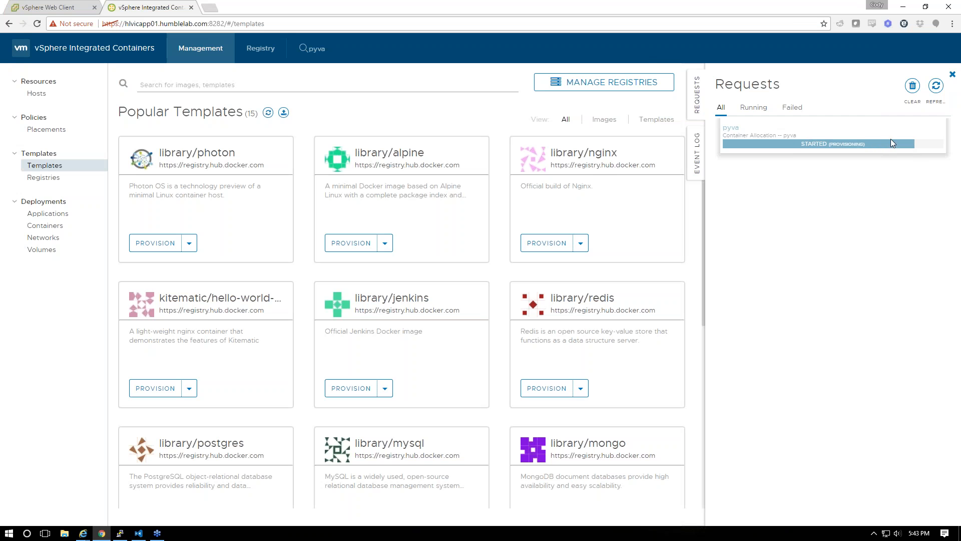
click(60, 7)
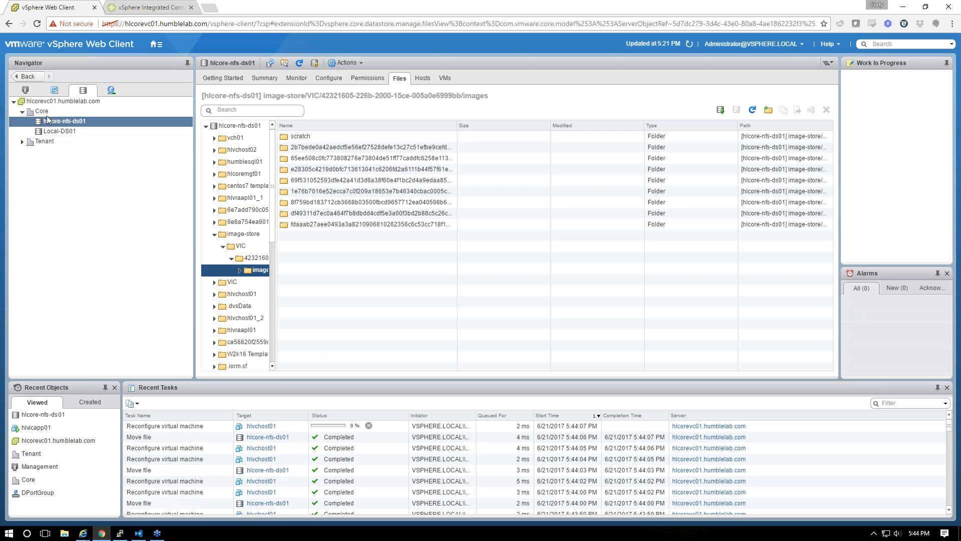
Expand hlvchost01 in Hosts and Clusters, then check PuTTY and return
click(25, 90)
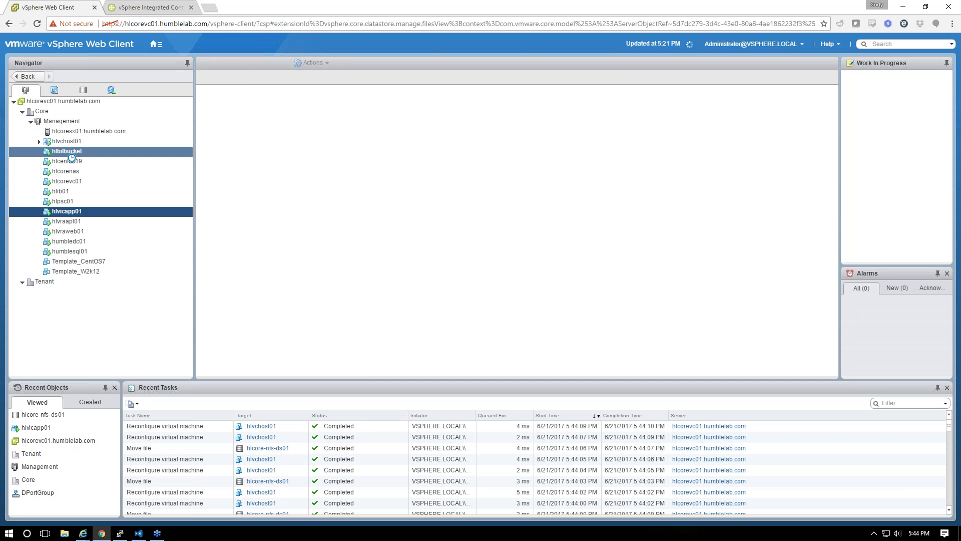
click(39, 141)
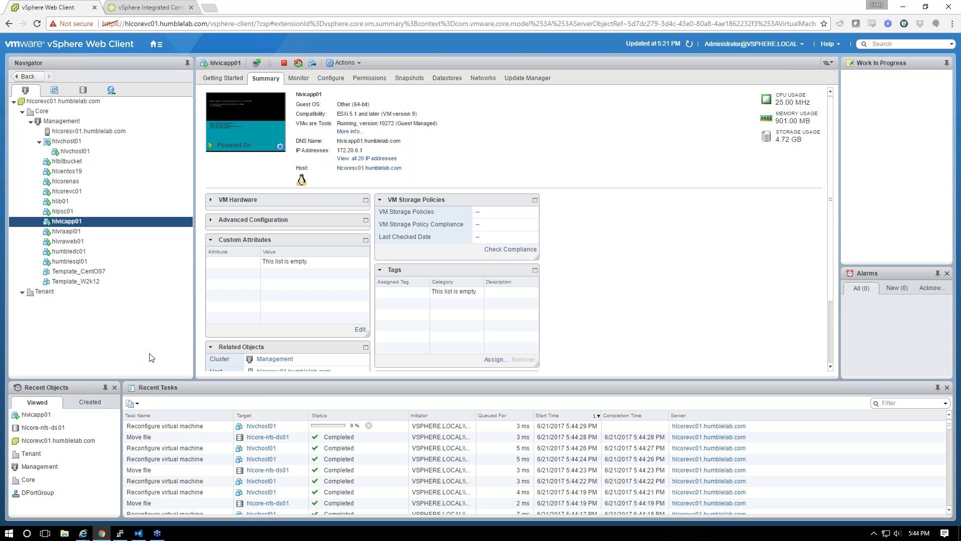
mouse_move(118, 534)
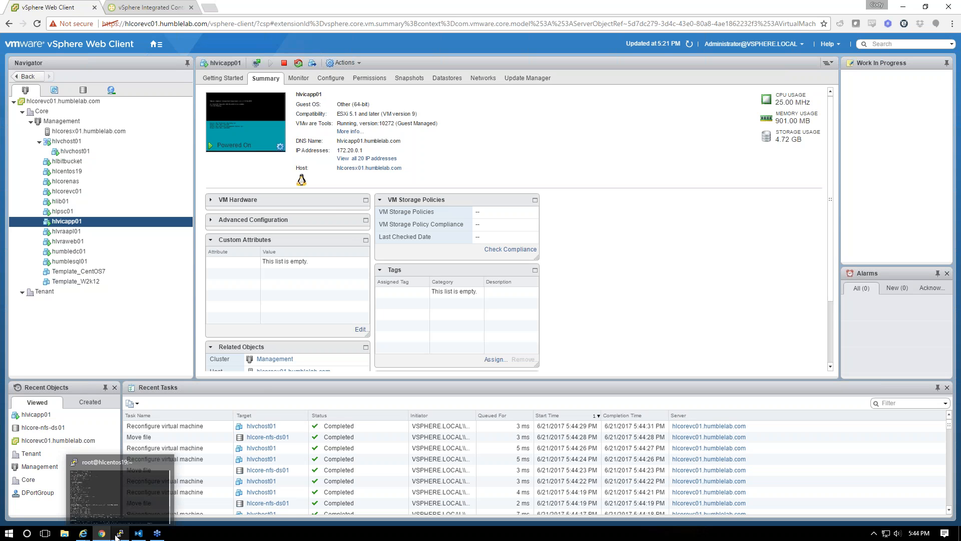
click(131, 503)
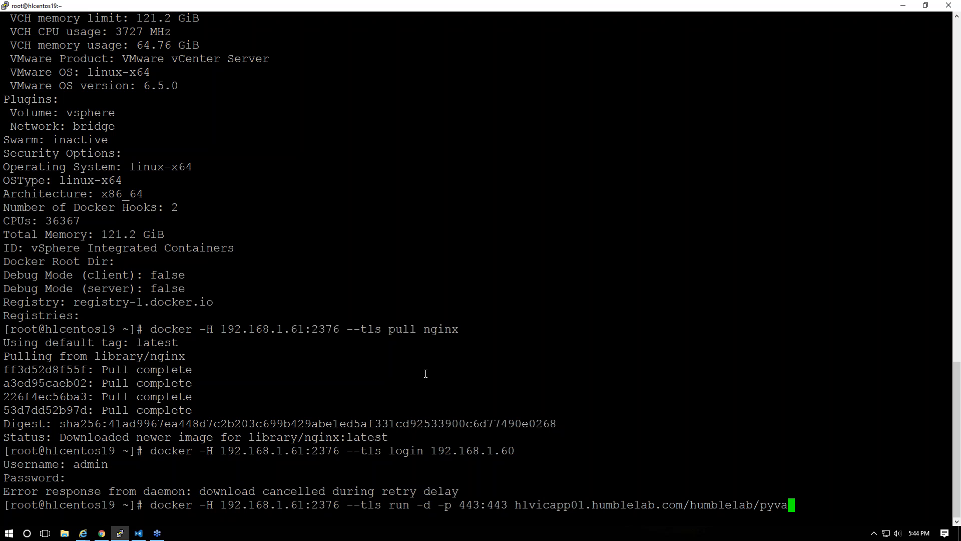
key(alt+Tab)
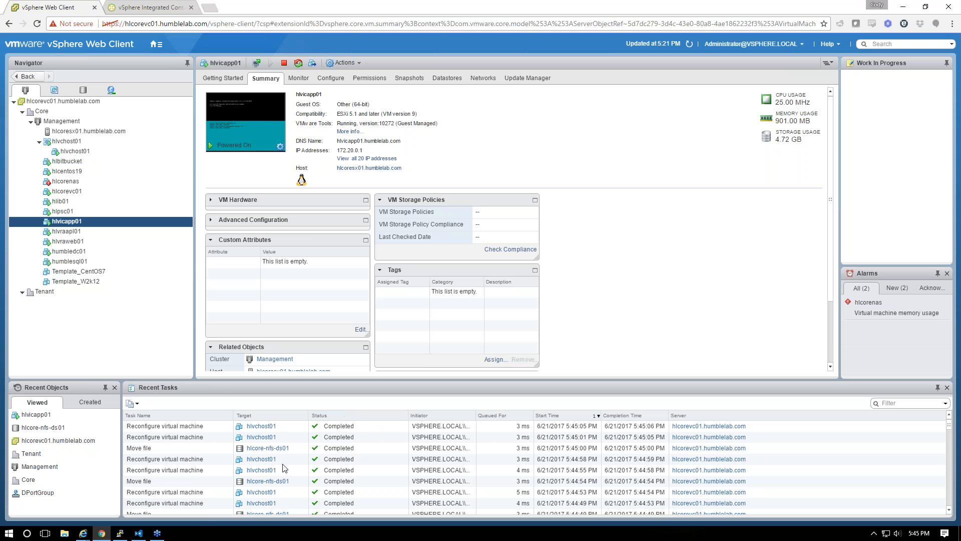
key(alt+Tab)
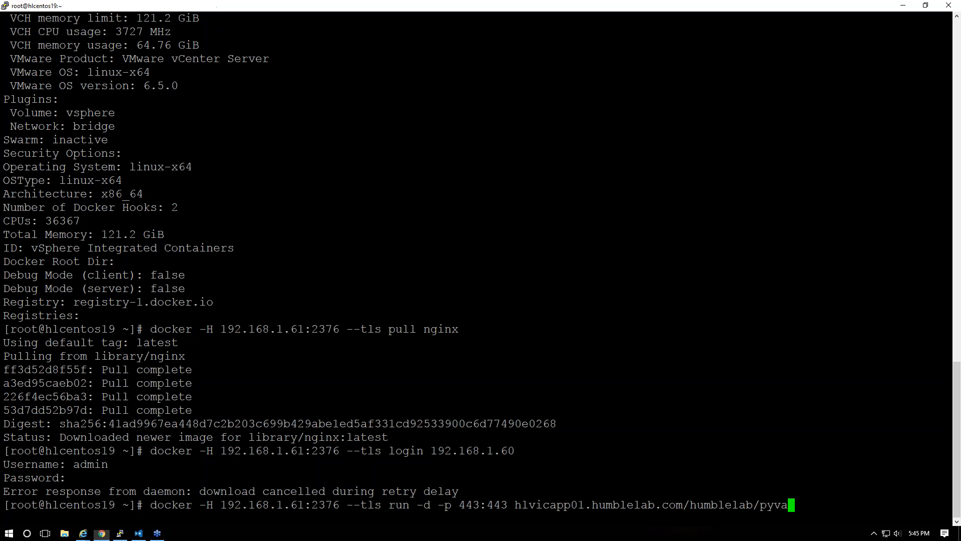
key(alt+Tab)
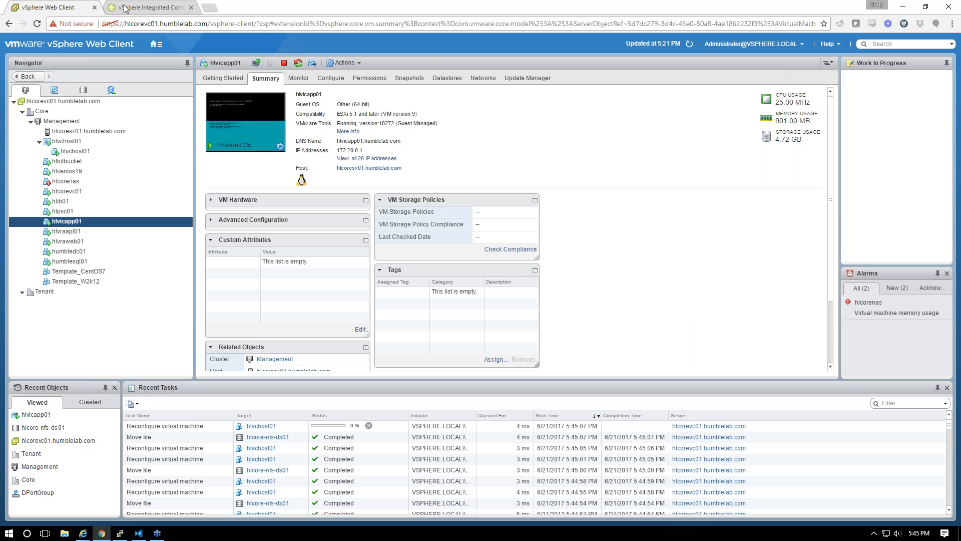
Begin a new network named lan-vds on host 192.168.1.61
click(159, 8)
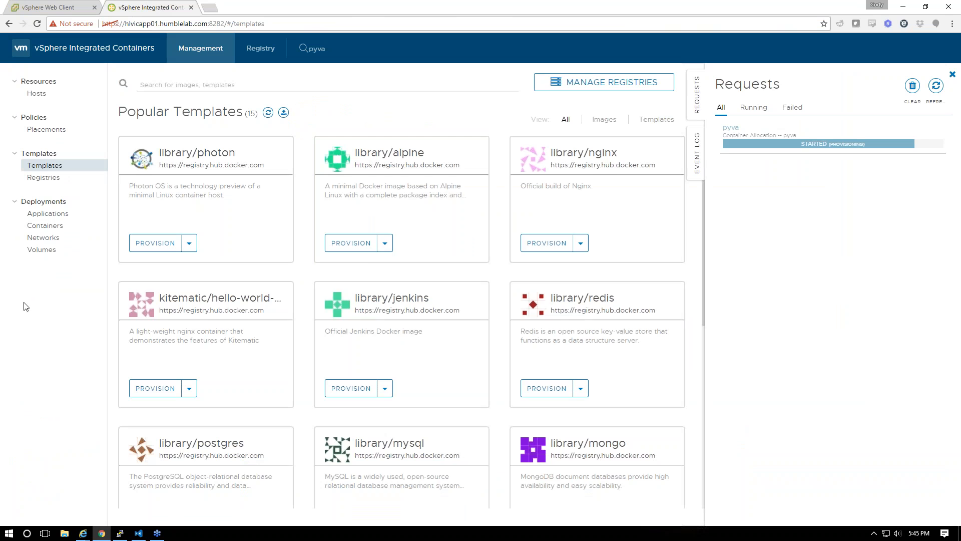
click(44, 237)
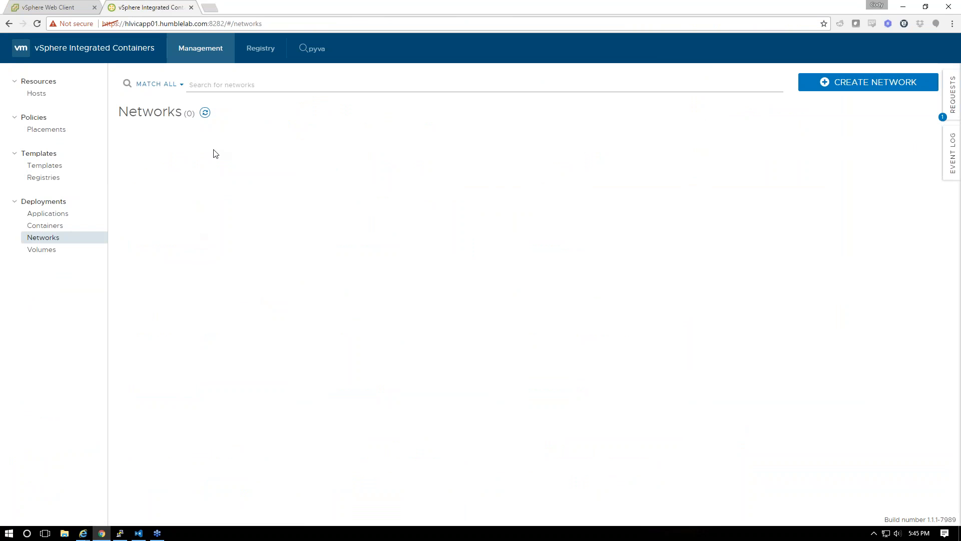
click(821, 84)
click(313, 106)
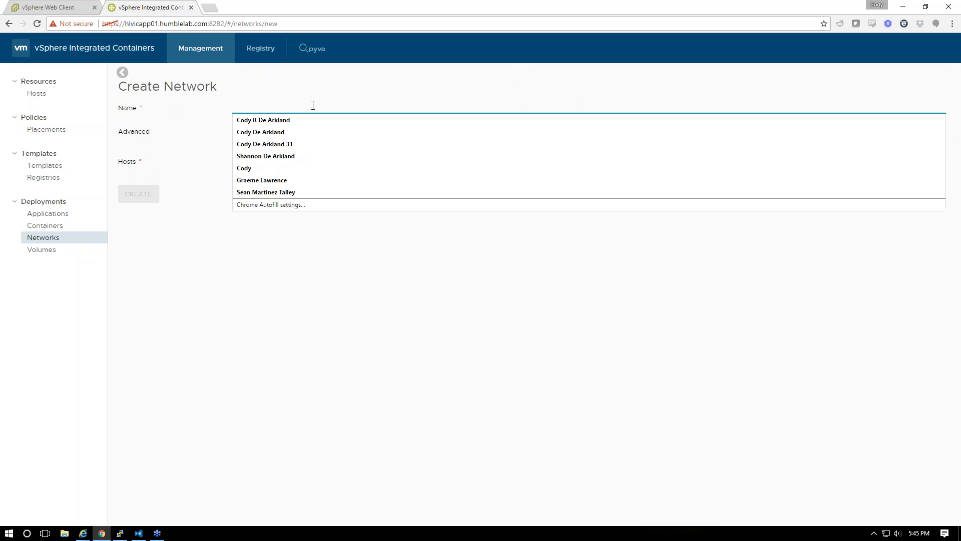
text(lan-vds)
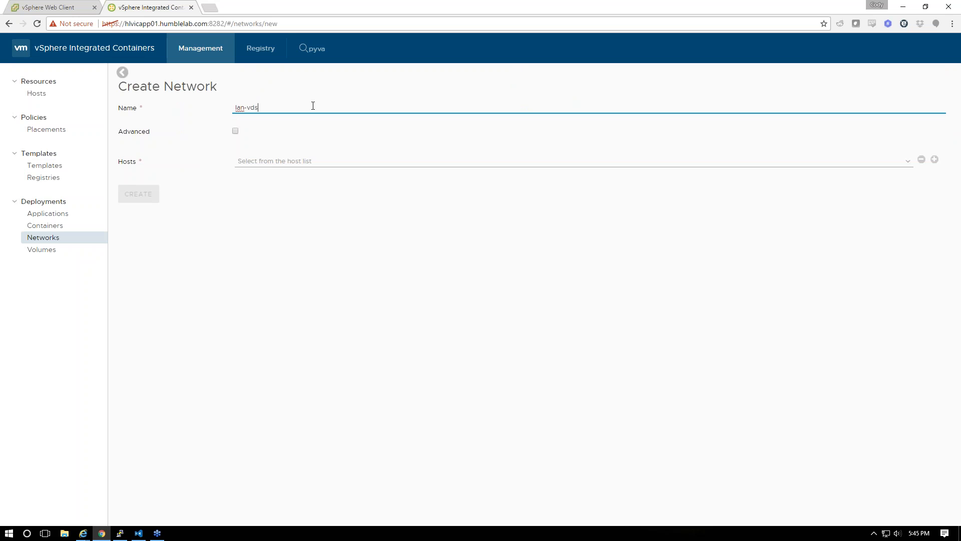
click(280, 161)
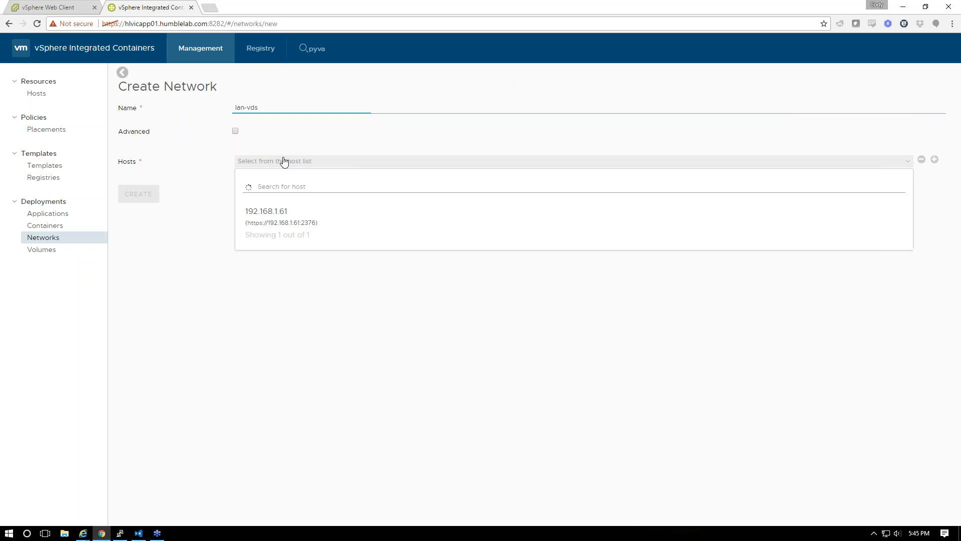
click(280, 220)
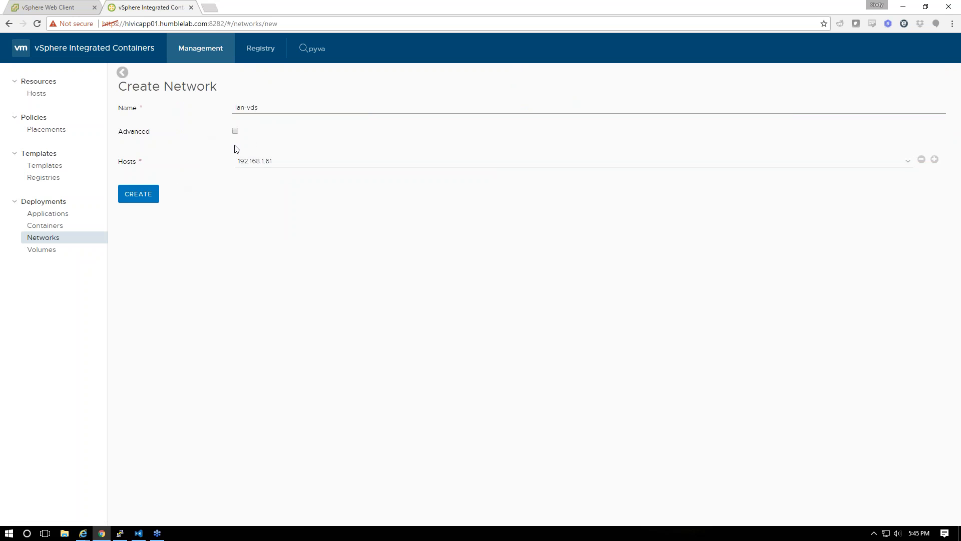
Give it subnet 192.168.1.0/24, an IP range and gateway 192.168.1.1, and create it
click(236, 131)
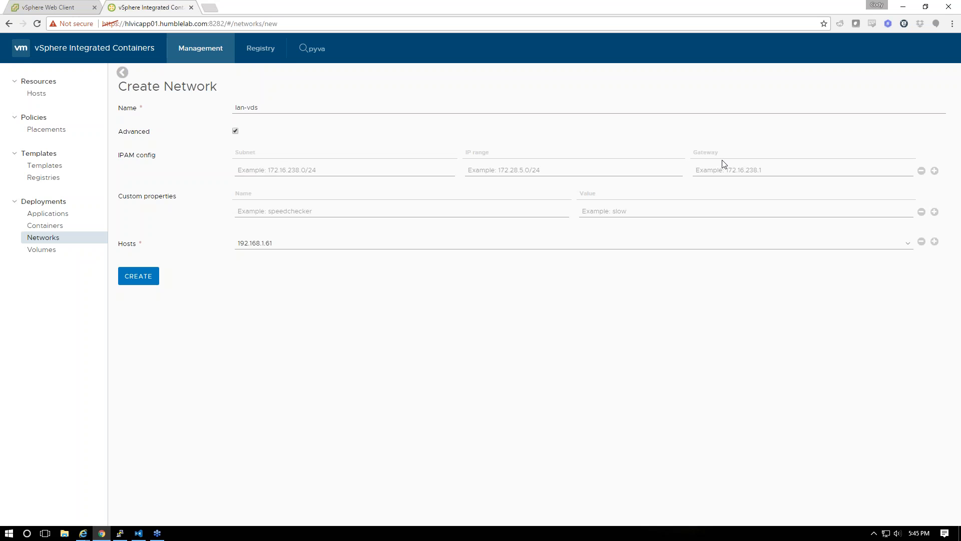
click(326, 171)
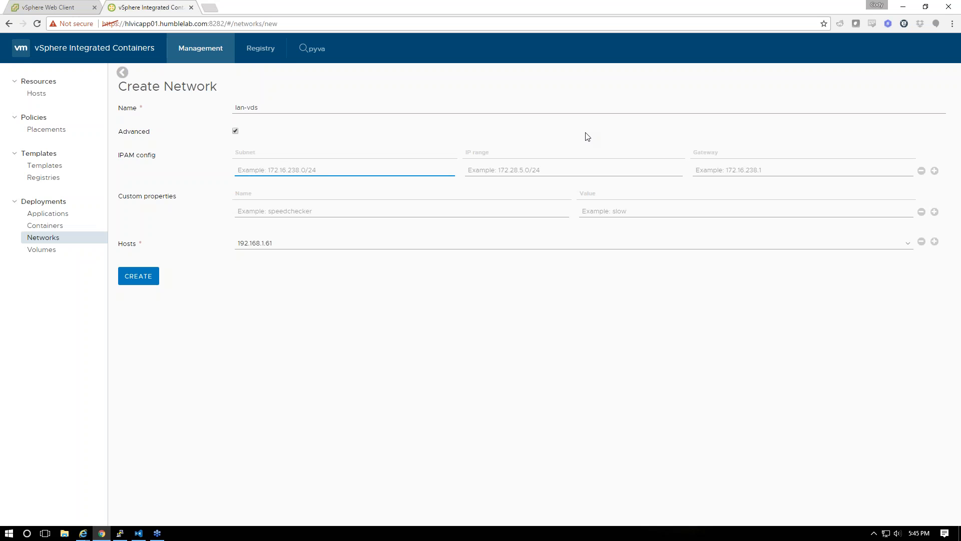
text(192.168.1.0)
key(Tab)
text(192)
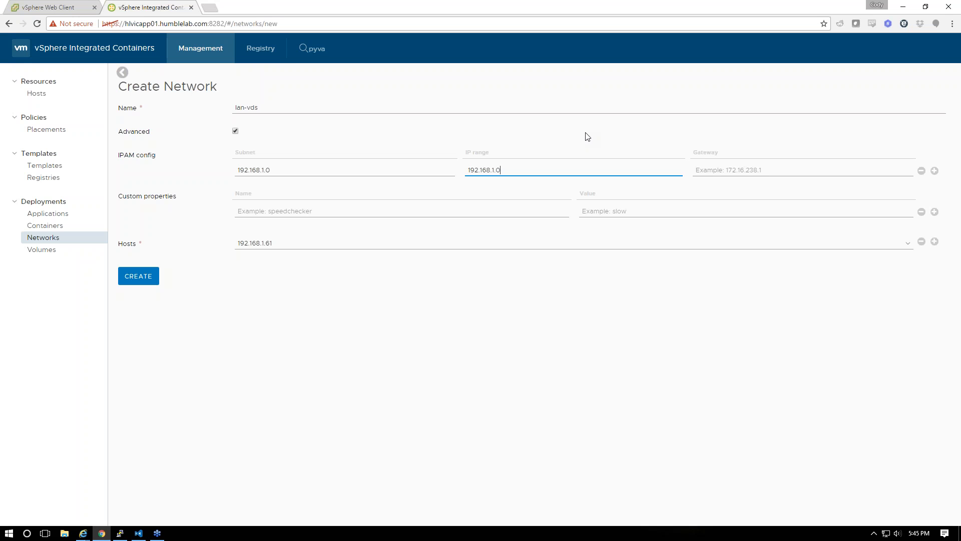
key(Tab)
text(192)
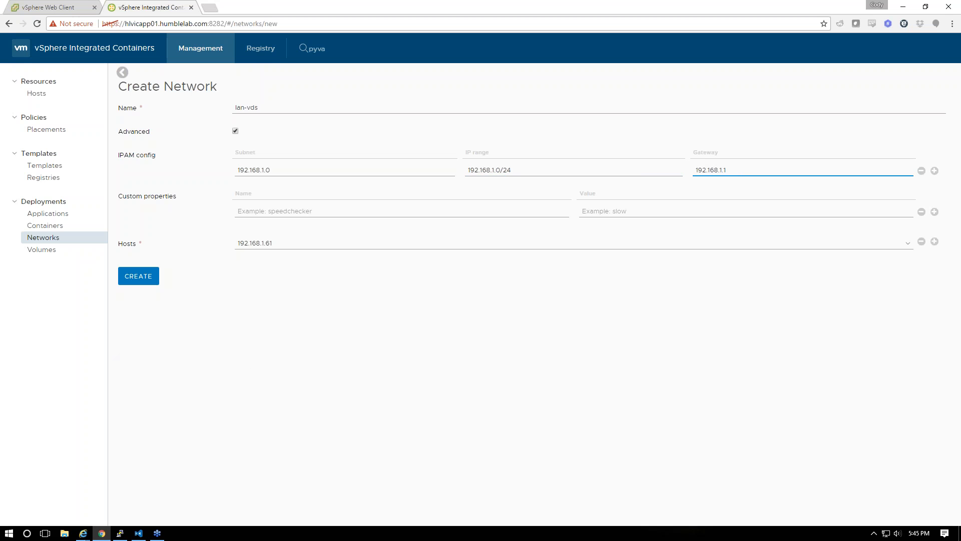
click(137, 283)
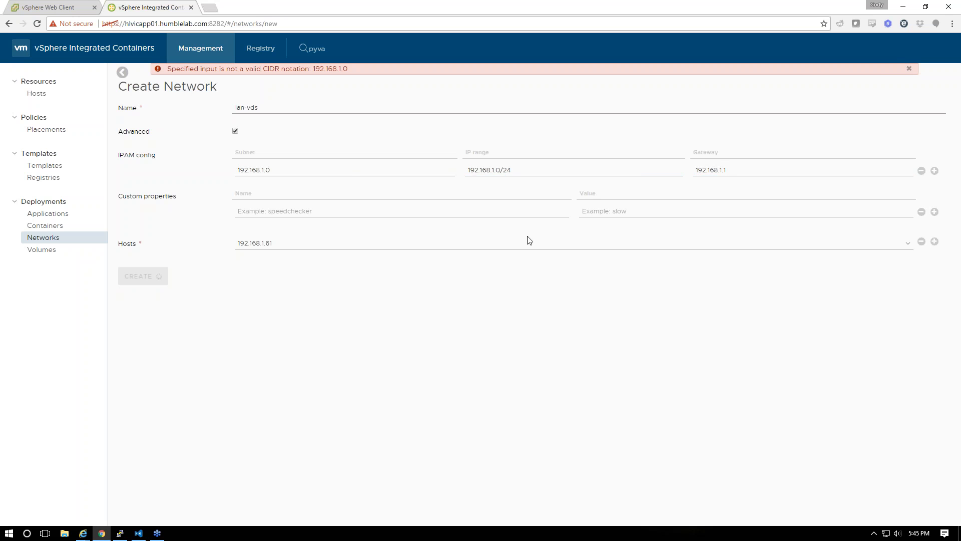
click(352, 173)
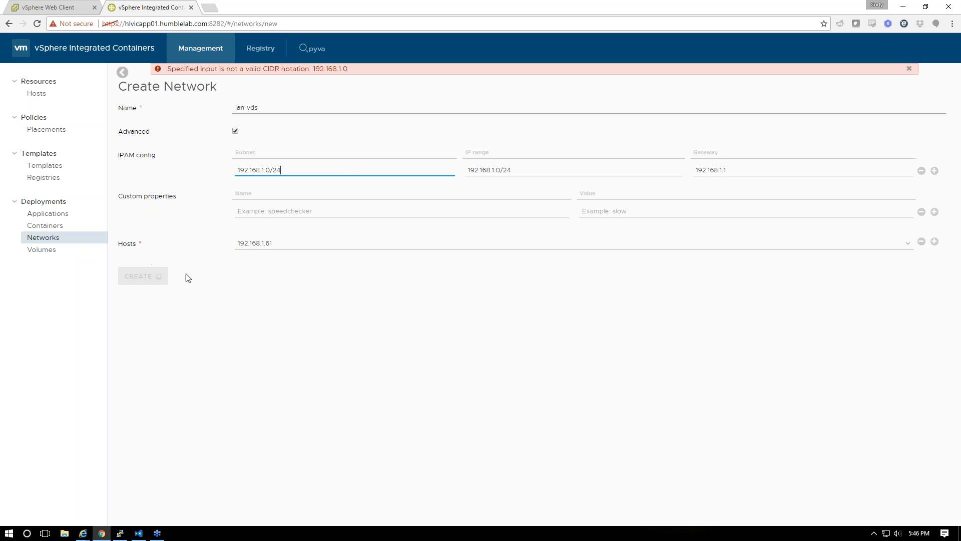
text(/24)
click(910, 69)
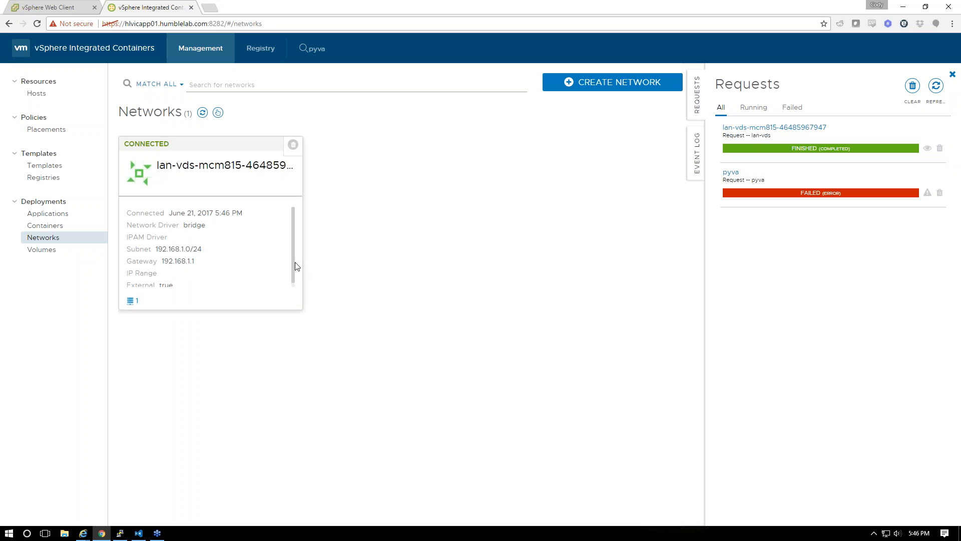
Refresh the Volumes list and glance at the terminal and Web Client
drag(303, 268, 180, 289)
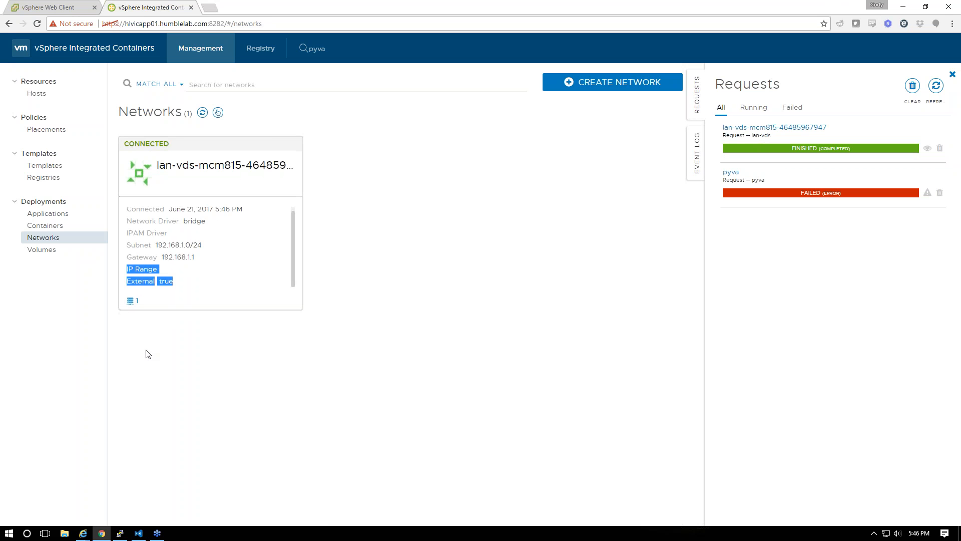
click(57, 226)
click(56, 249)
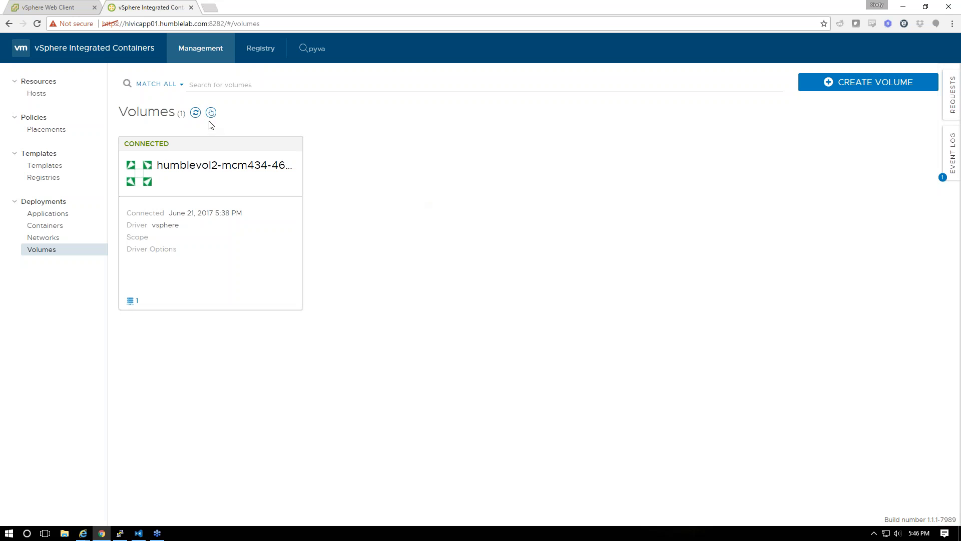
click(195, 112)
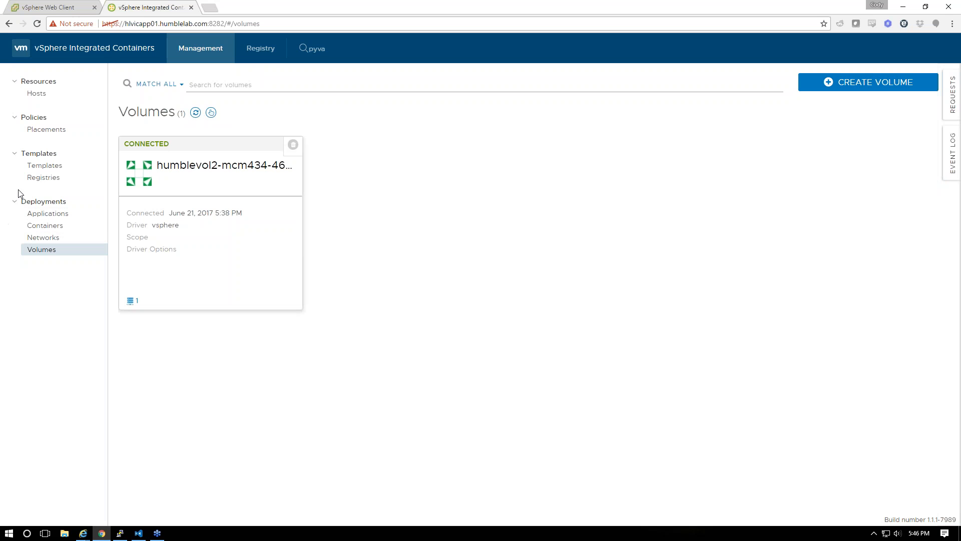
click(119, 532)
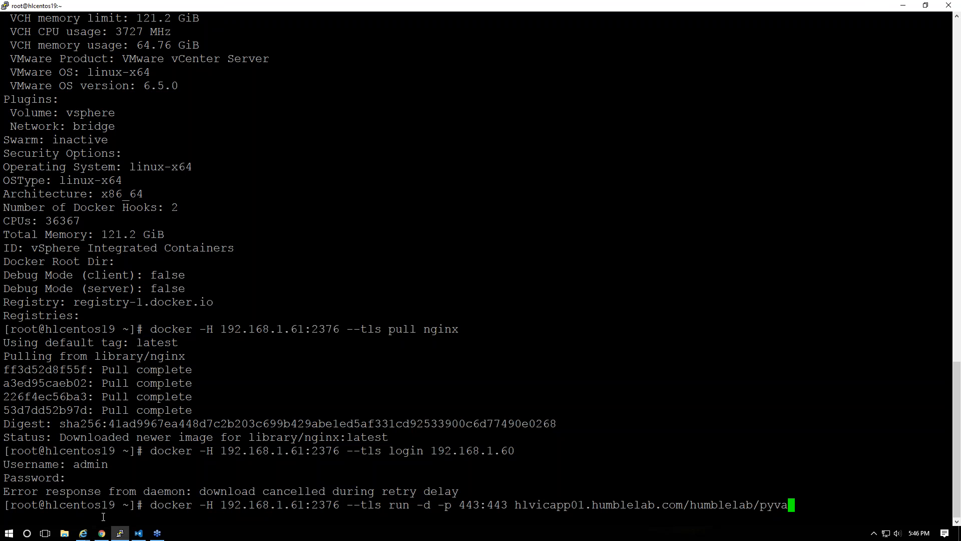
click(101, 533)
click(65, 6)
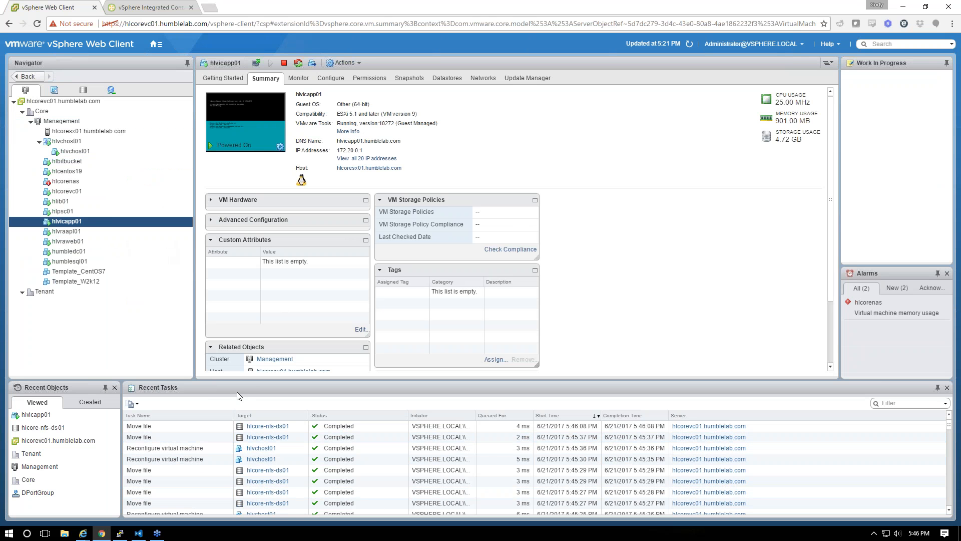
mouse_move(102, 533)
click(172, 9)
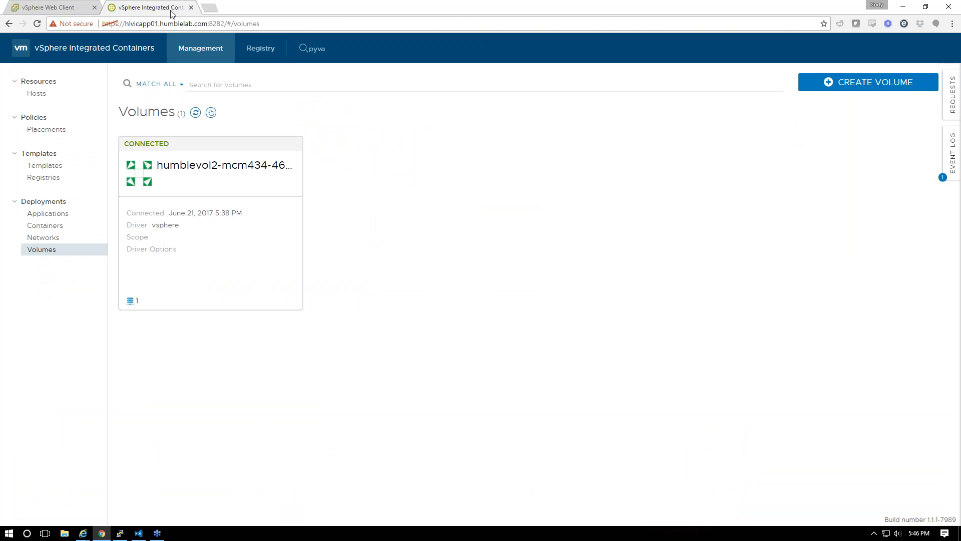
View the failed pyva request's error in the Event Log and delete that event
click(952, 94)
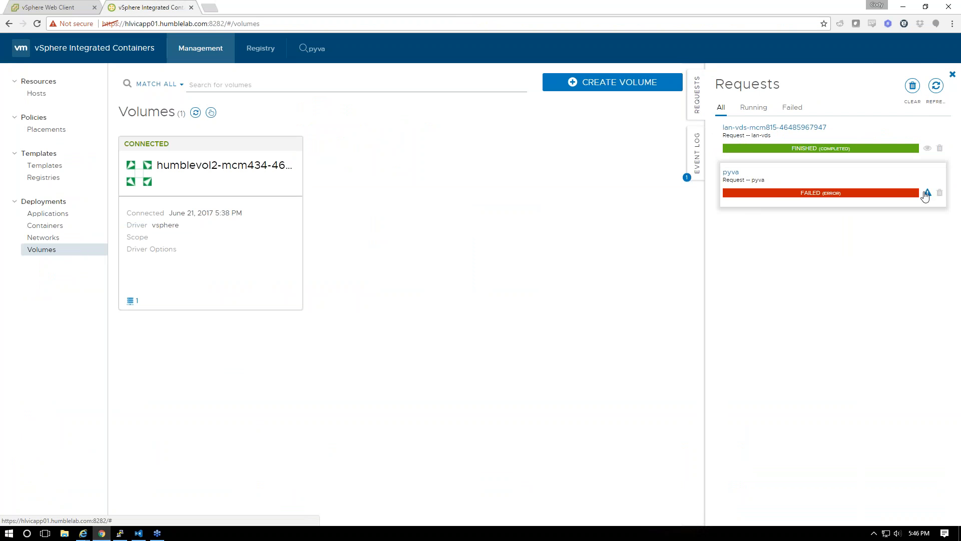
click(927, 193)
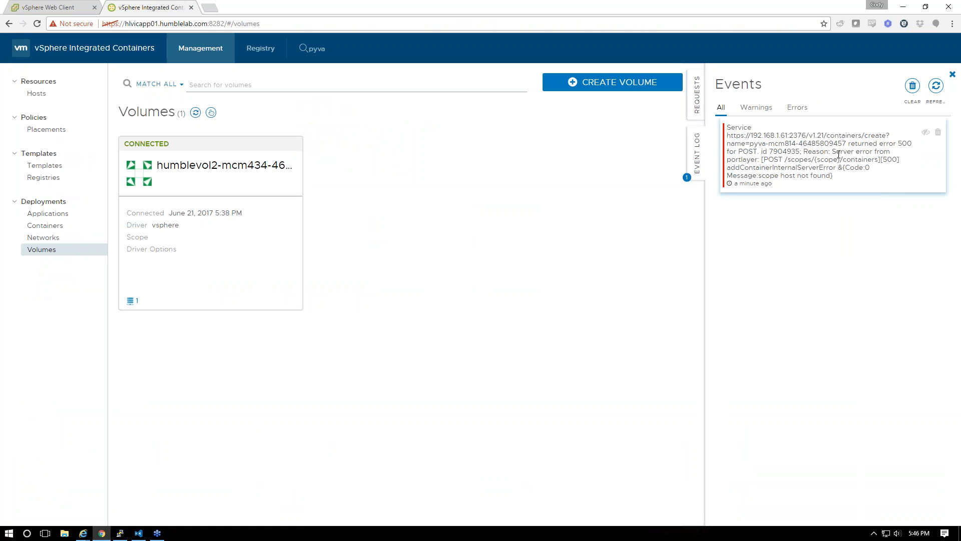
click(931, 138)
click(938, 132)
click(941, 129)
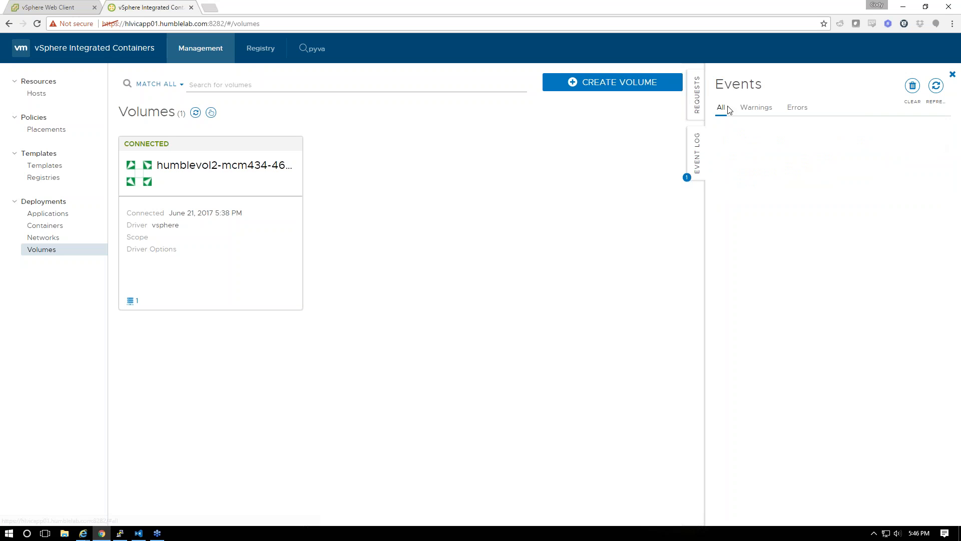
Delete the failed pyva request and open the Networks page
click(698, 105)
click(940, 194)
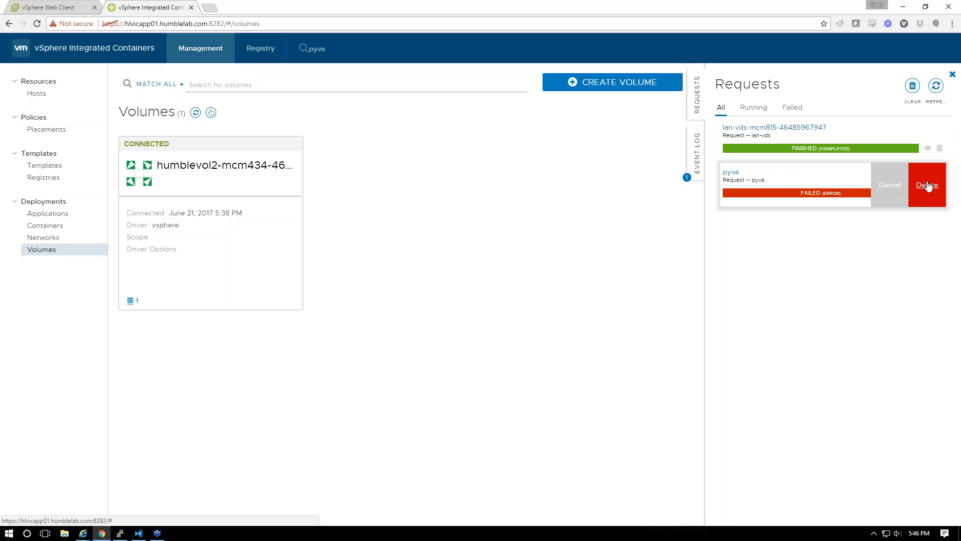
click(927, 185)
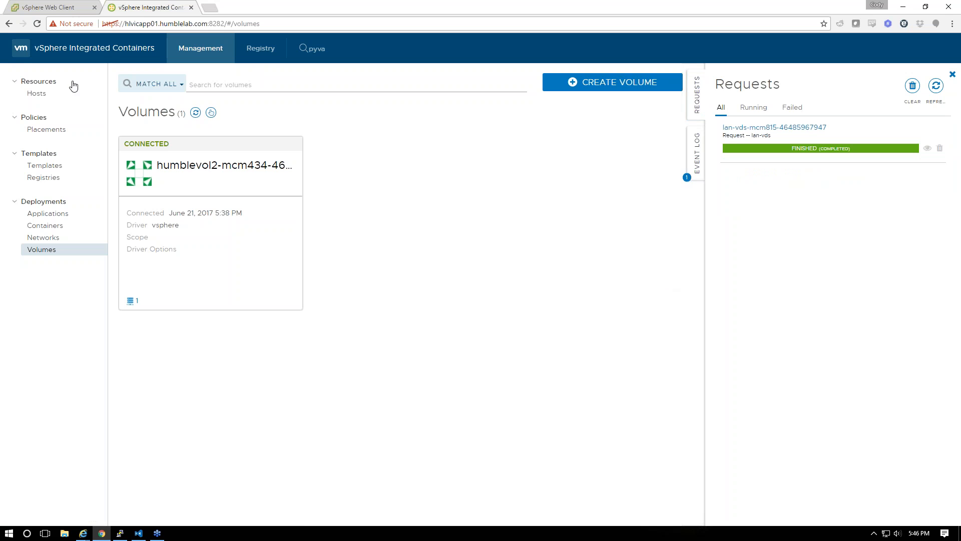
click(40, 238)
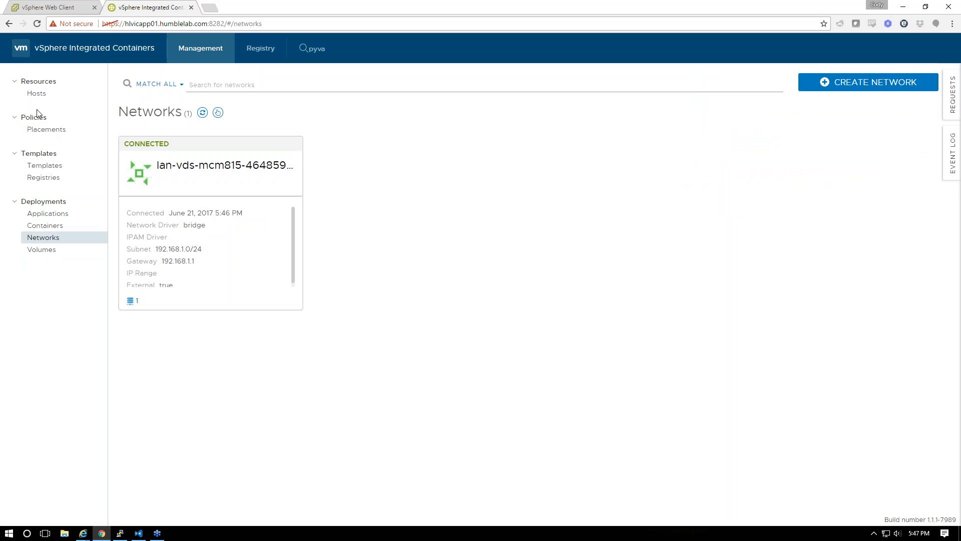
Browse Placements, Hosts, Networks and Containers, ending on the empty Applications page
click(40, 130)
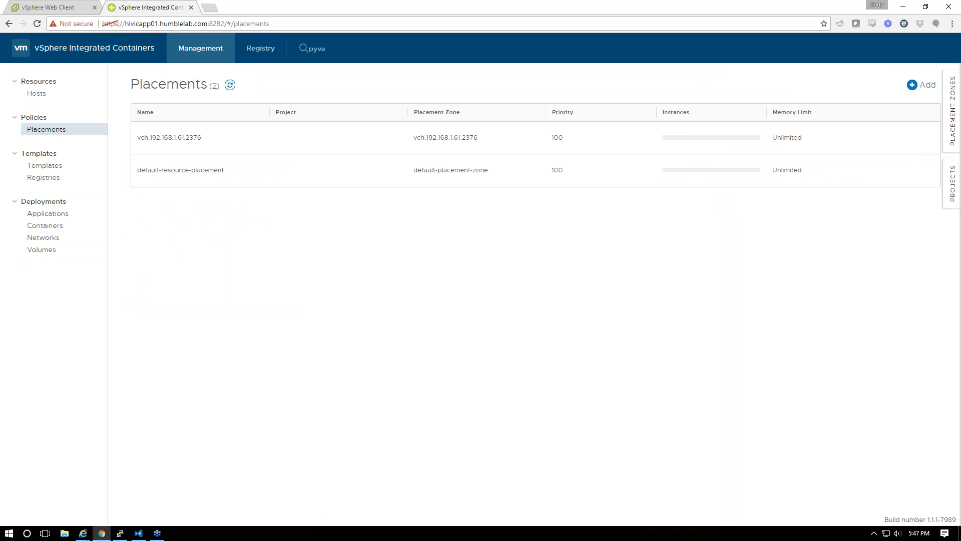
click(36, 94)
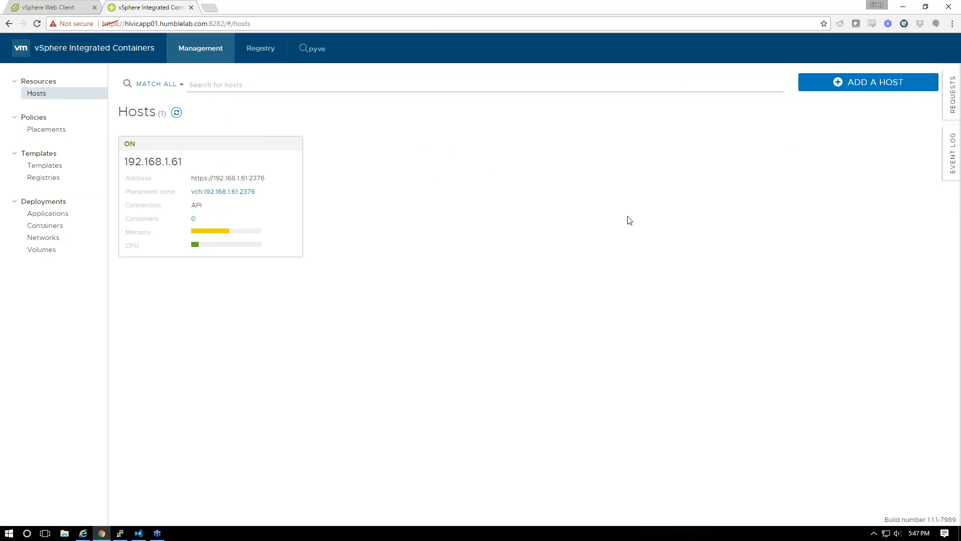
click(46, 214)
click(44, 237)
click(47, 227)
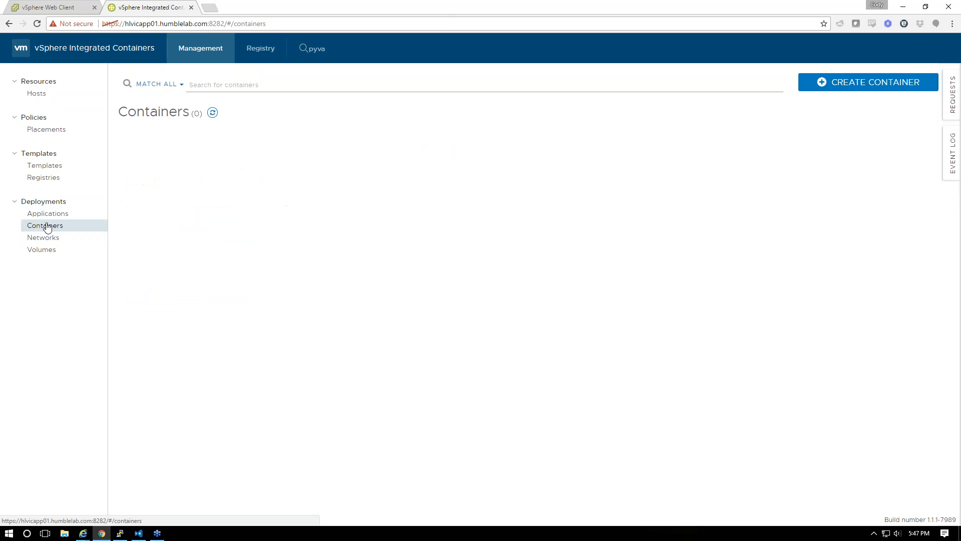
click(49, 216)
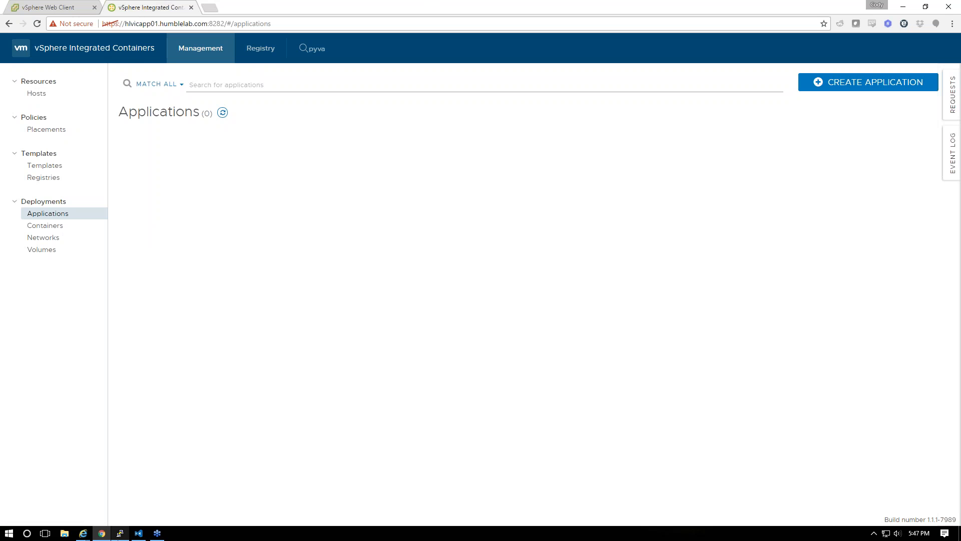
click(119, 533)
Run docker info to show the local Docker details
key(BackSpace)
key(BackSpace)
key(BackSpace)
key(BackSpace)
key(BackSpace)
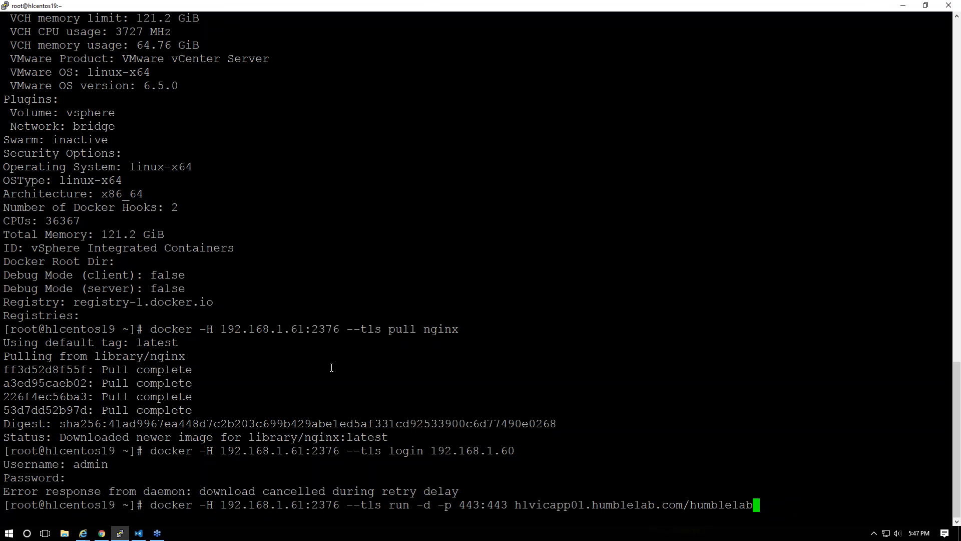
key(BackSpace)
key(BackSpace)
key(BackSpace)
key(BackSpace)
key(BackSpace)
key(BackSpace)
key(BackSpace)
key(BackSpace)
key(BackSpace)
key(BackSpace)
key(BackSpace)
key(BackSpace)
key(BackSpace)
key(BackSpace)
key(BackSpace)
key(BackSpace)
key(BackSpace)
key(BackSpace)
key(BackSpace)
key(BackSpace)
key(Up)
key(Up)
key(Up)
key(BackSpace)
key(BackSpace)
key(BackSpace)
key(BackSpace)
key(BackSpace)
key(BackSpace)
key(BackSpace)
key(BackSpace)
key(BackSpace)
key(BackSpace)
key(BackSpace)
key(BackSpace)
key(BackSpace)
key(BackSpace)
key(BackSpace)
key(BackSpace)
key(BackSpace)
key(BackSpace)
key(BackSpace)
key(BackSpace)
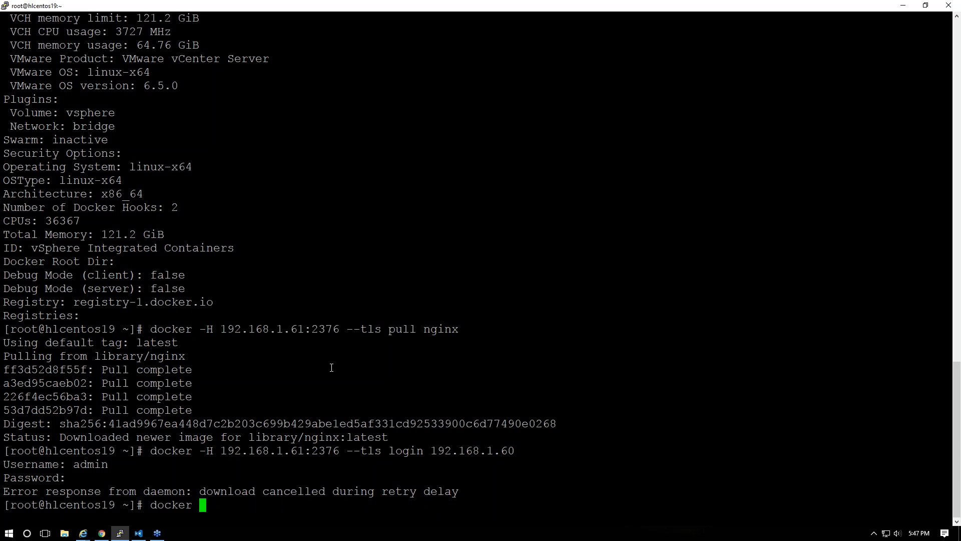
text(info)
key(Return)
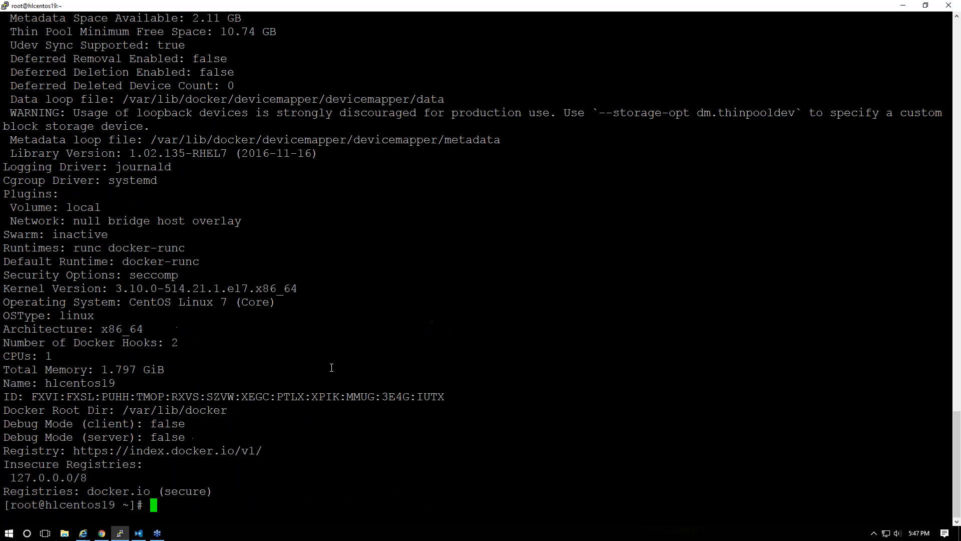
Try pulling vmwarecna/admiral and then admiral; both fail with image not found
key(Up)
key(BackSpace)
key(BackSpace)
key(BackSpace)
key(BackSpace)
text(pull )
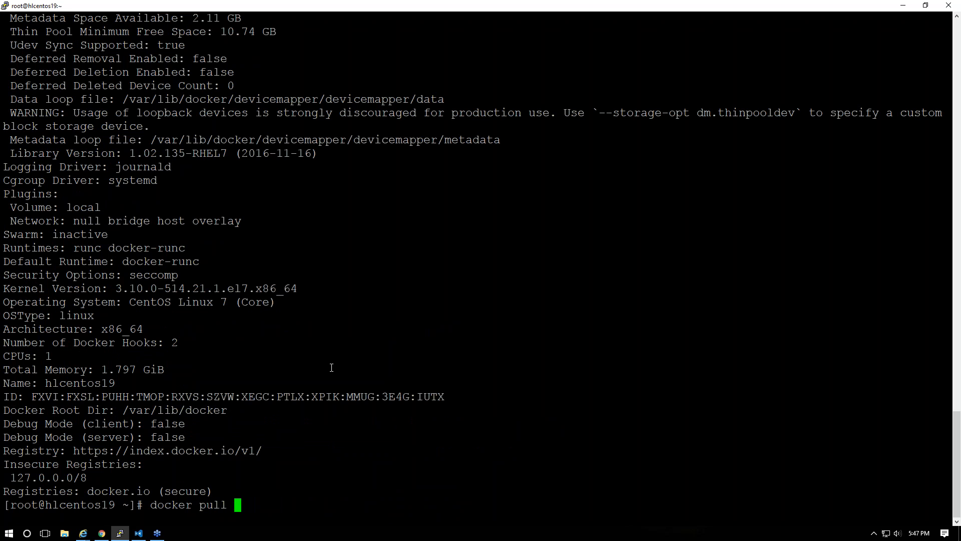
text(vmwarecna/)
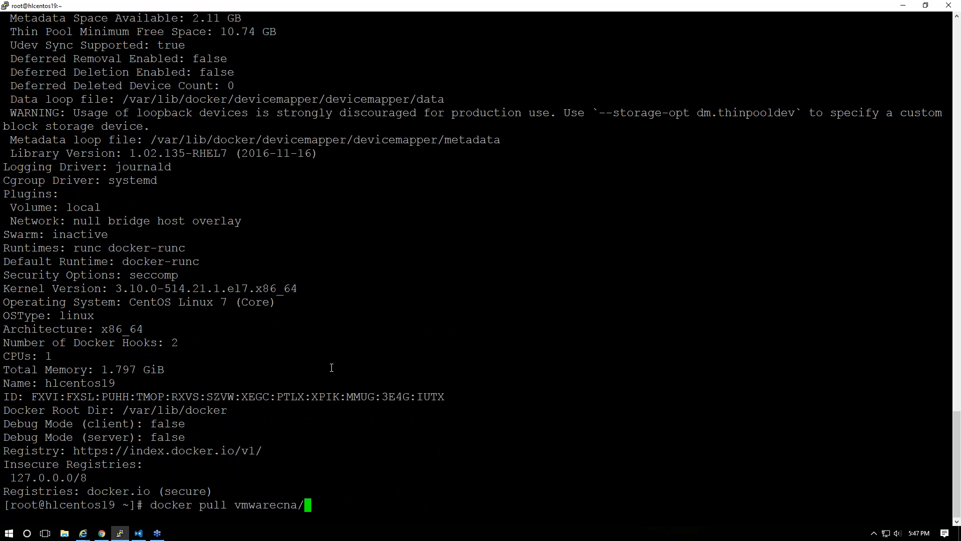
text(admiral)
key(Return)
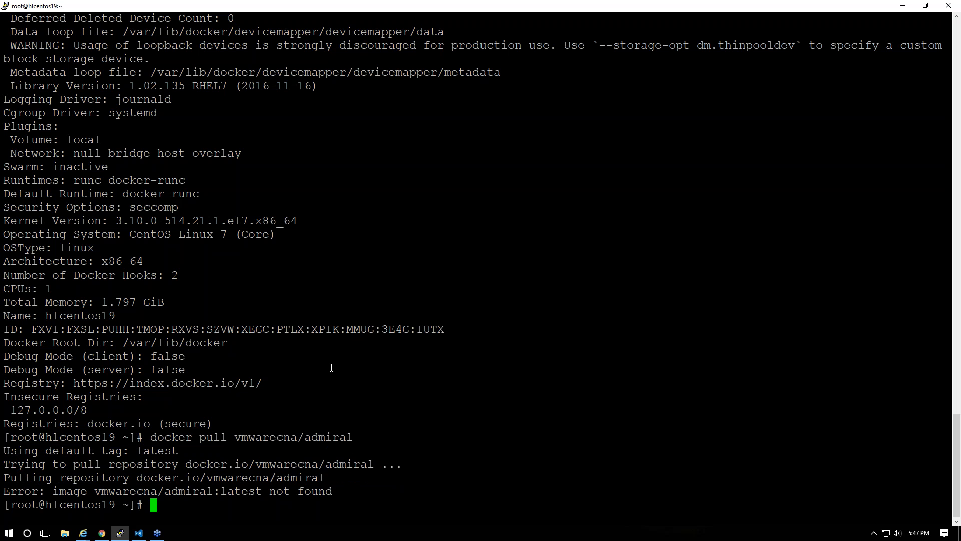
key(Up)
key(BackSpace)
key(BackSpace)
key(BackSpace)
key(BackSpace)
key(BackSpace)
key(BackSpace)
key(BackSpace)
key(BackSpace)
key(BackSpace)
key(BackSpace)
key(BackSpace)
key(BackSpace)
key(BackSpace)
key(BackSpace)
key(BackSpace)
key(BackSpace)
key(BackSpace)
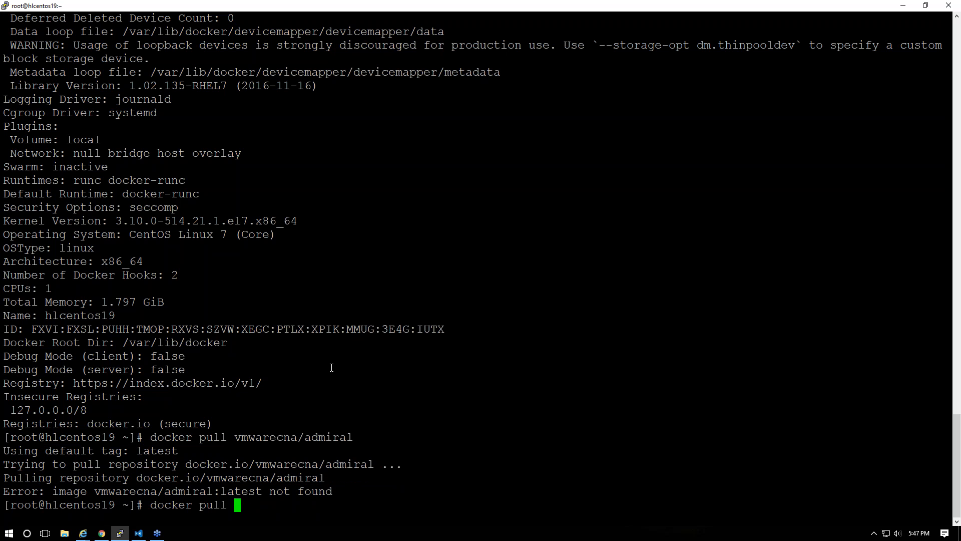
text(admiral)
key(Return)
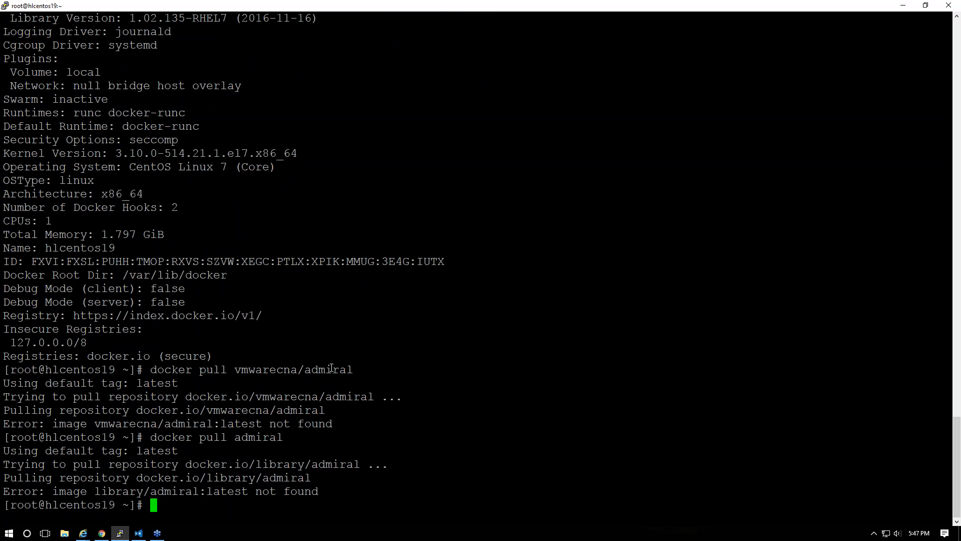
key(alt+Tab)
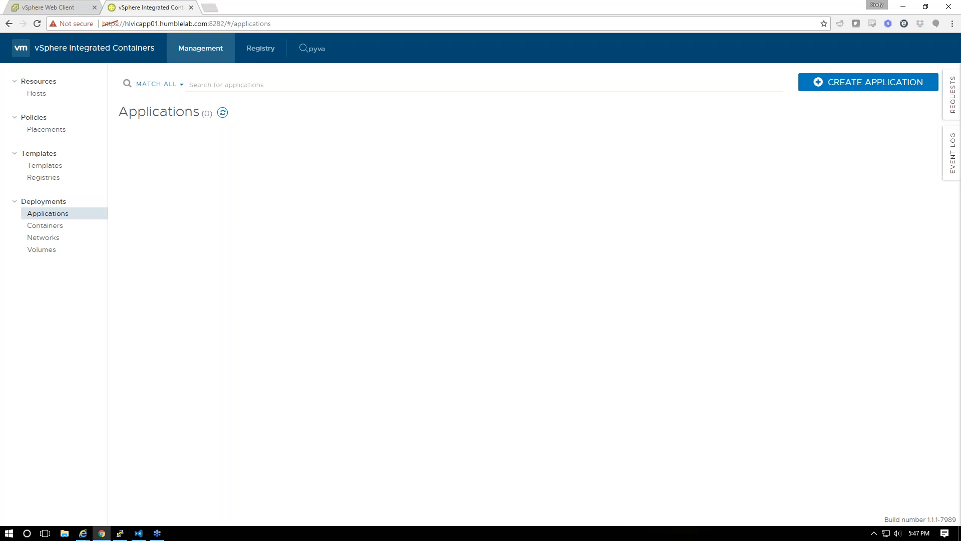
Search the templates for 'admiral', finding vmware/admiral among 25 results
click(245, 59)
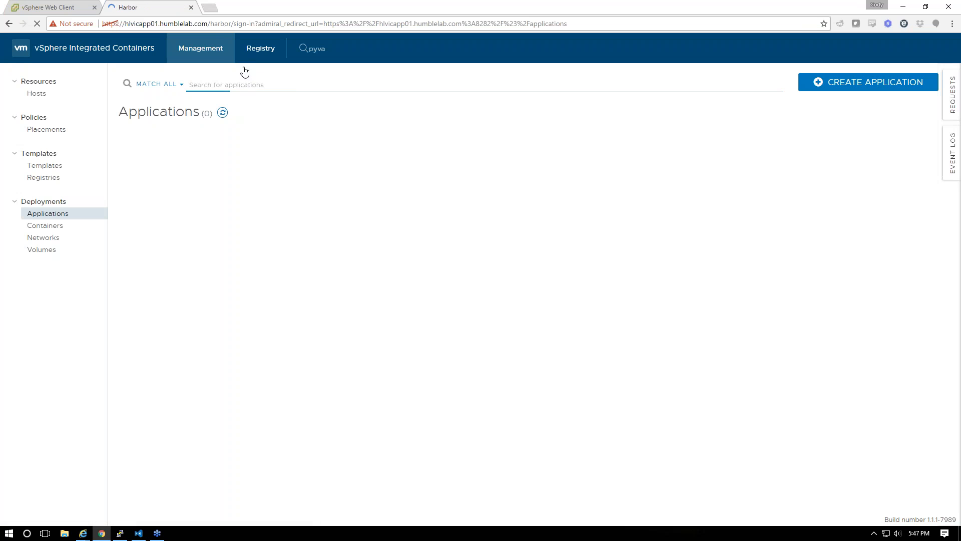
click(213, 51)
text(ad)
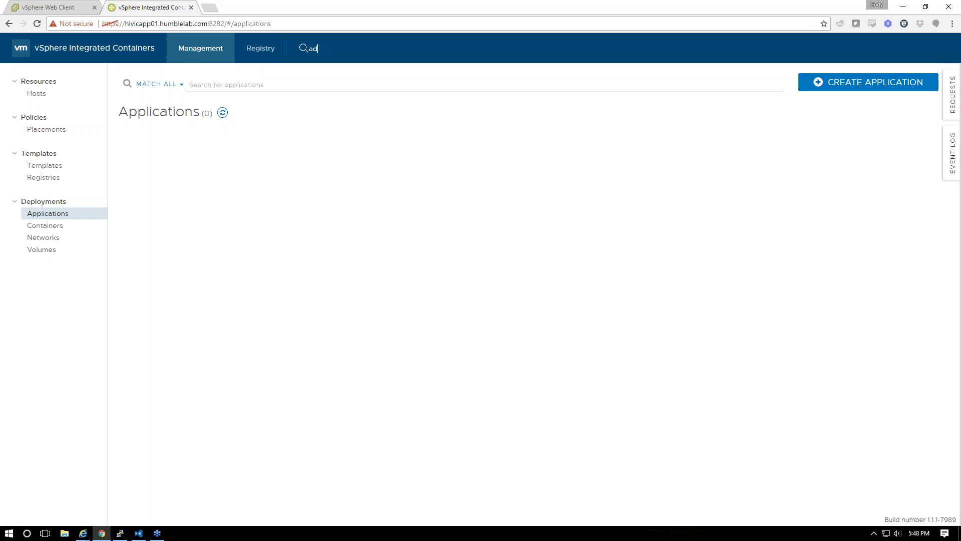
text(iral)
key(Return)
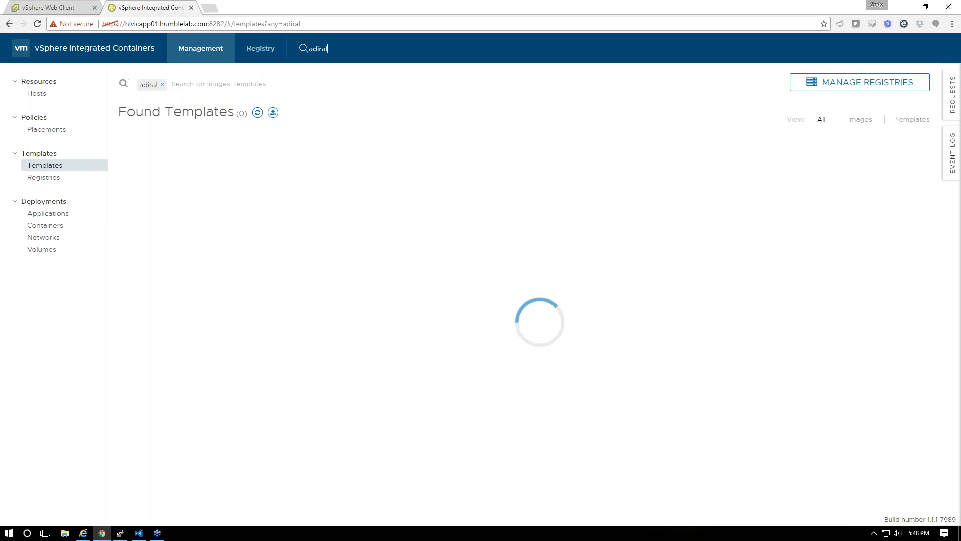
text(admiral)
key(Return)
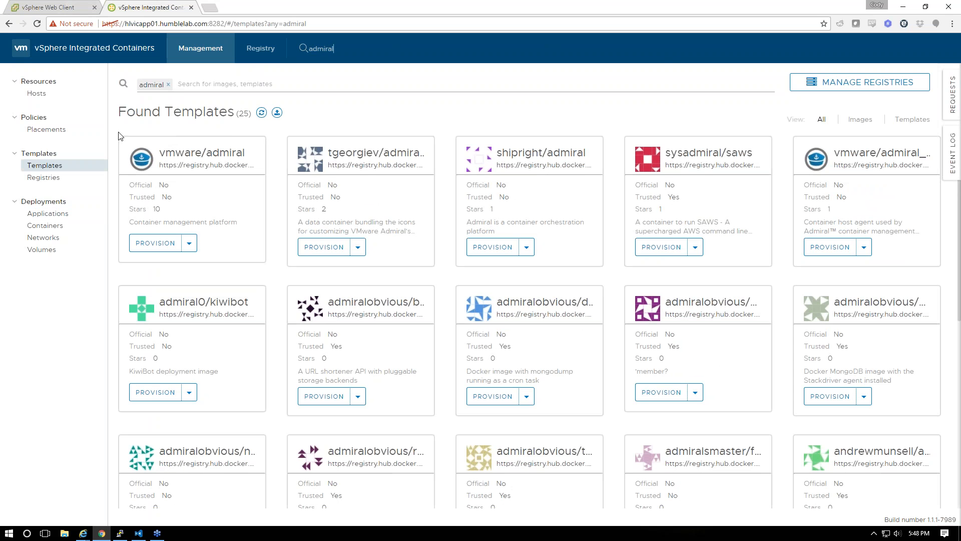
Recall the previous docker pull in the terminal and erase its old image name
key(alt+Tab)
key(Up)
key(BackSpace)
key(BackSpace)
key(BackSpace)
key(BackSpace)
key(BackSpace)
key(BackSpace)
key(BackSpace)
Pull the vmware/admiral image with docker pull
text(vmware/admiral)
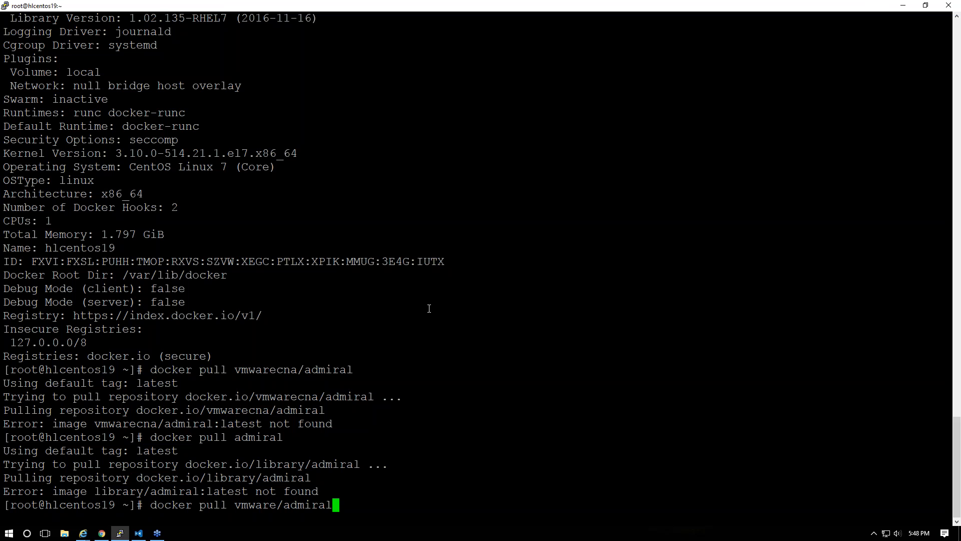
key(Return)
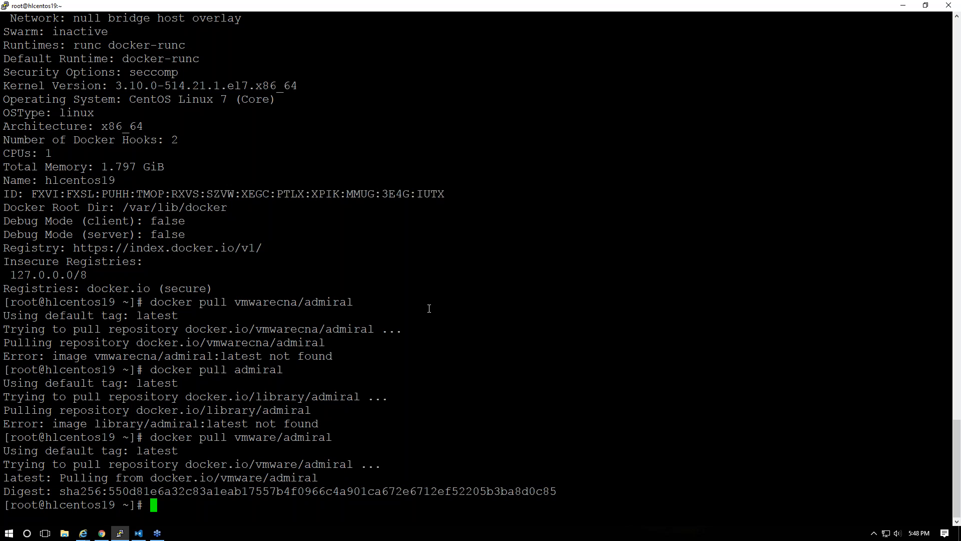
key(Up)
key(BackSpace)
key(BackSpace)
key(BackSpace)
key(BackSpace)
key(BackSpace)
key(BackSpace)
key(BackSpace)
key(BackSpace)
key(BackSpace)
key(BackSpace)
key(BackSpace)
key(BackSpace)
key(BackSpace)
key(BackSpace)
key(BackSpace)
key(BackSpace)
key(BackSpace)
key(BackSpace)
key(BackSpace)
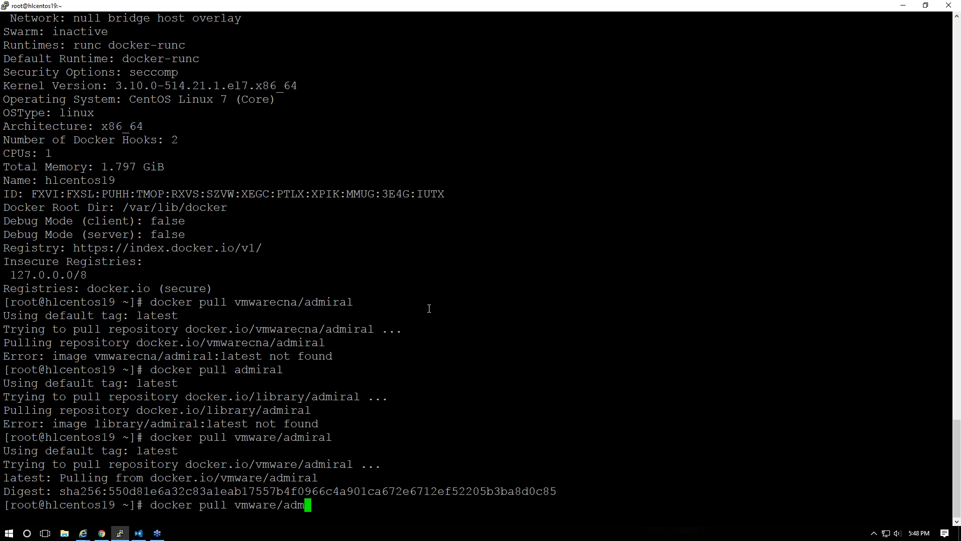
Start vmware/admiral as a detached container with docker run -d -p 8282:8282
text(run -d )
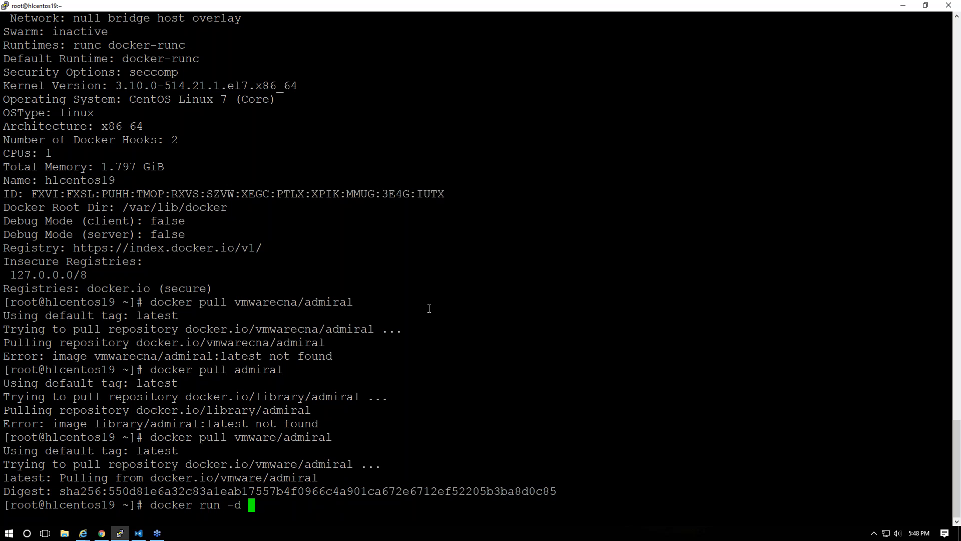
text(-p 8282:8282)
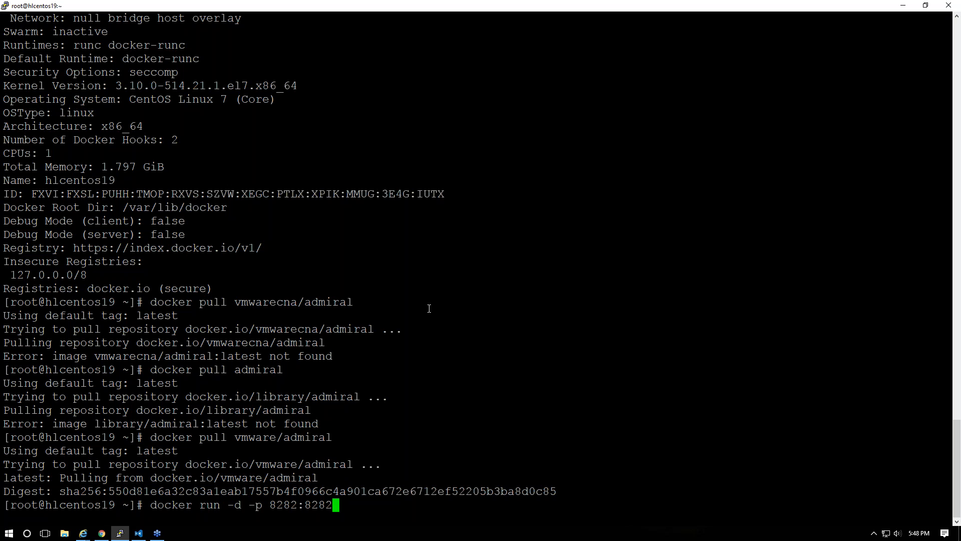
key(Return)
key(Up)
key(Home)
key(Right)
key(Right)
key(Right)
key(Right)
key(Right)
key(Right)
key(Right)
key(Right)
key(Right)
key(Right)
key(Right)
key(Right)
key(Right)
key(Right)
key(Right)
key(Right)
key(Right)
key(Right)
key(Right)
key(Right)
key(Right)
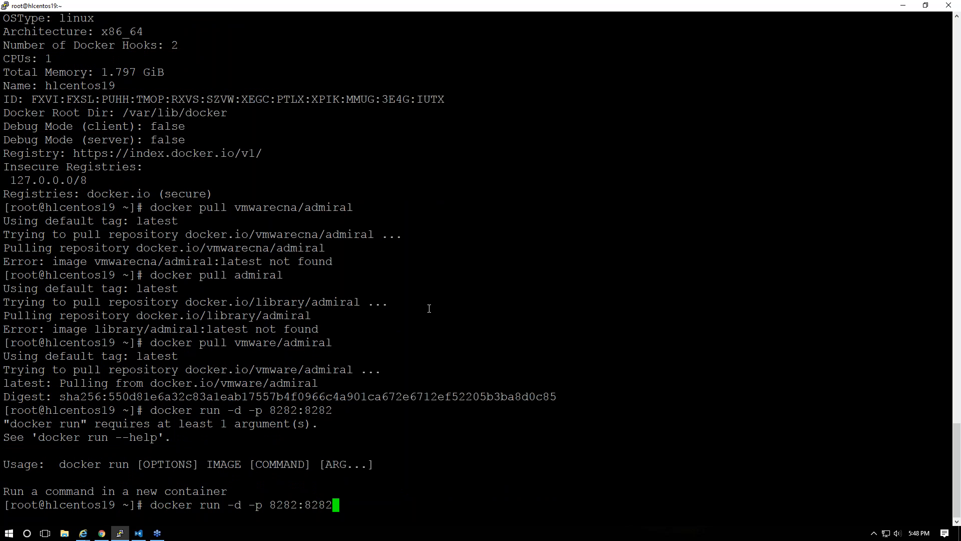
text(vmware/admiral)
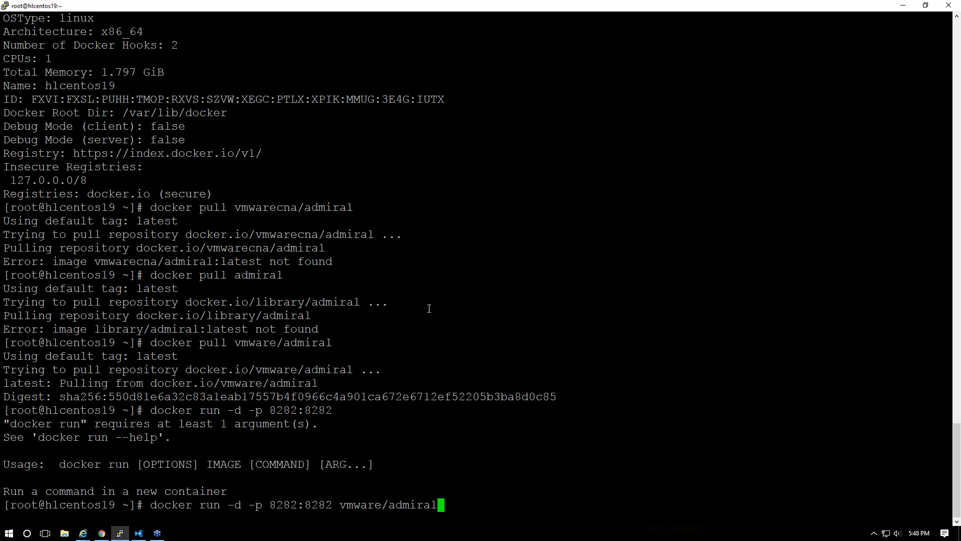
key(Return)
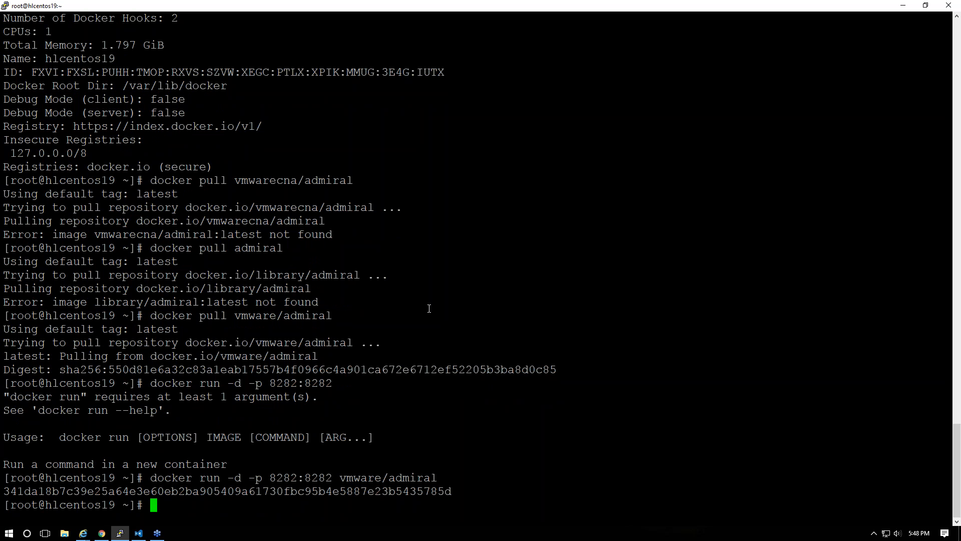
right_click(102, 533)
click(105, 482)
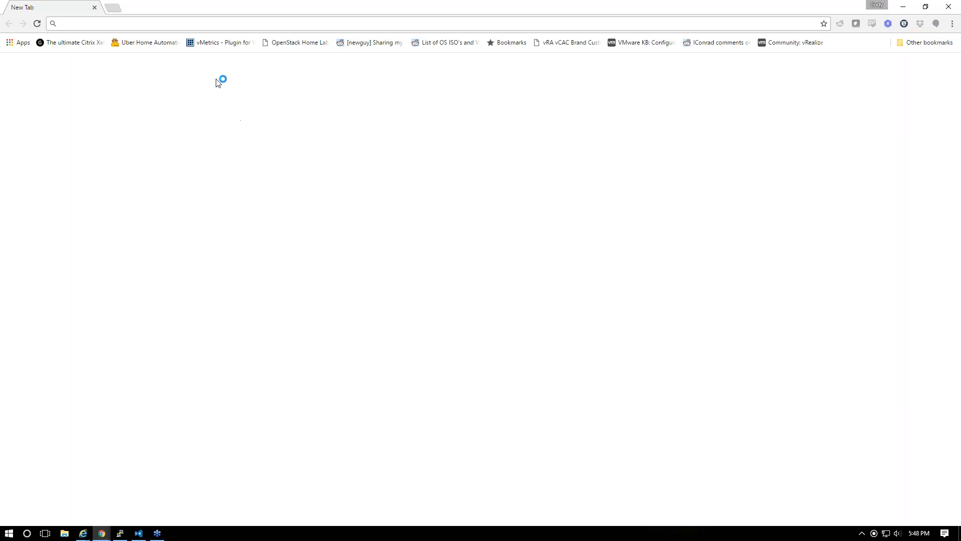
text(192.168.1.6)
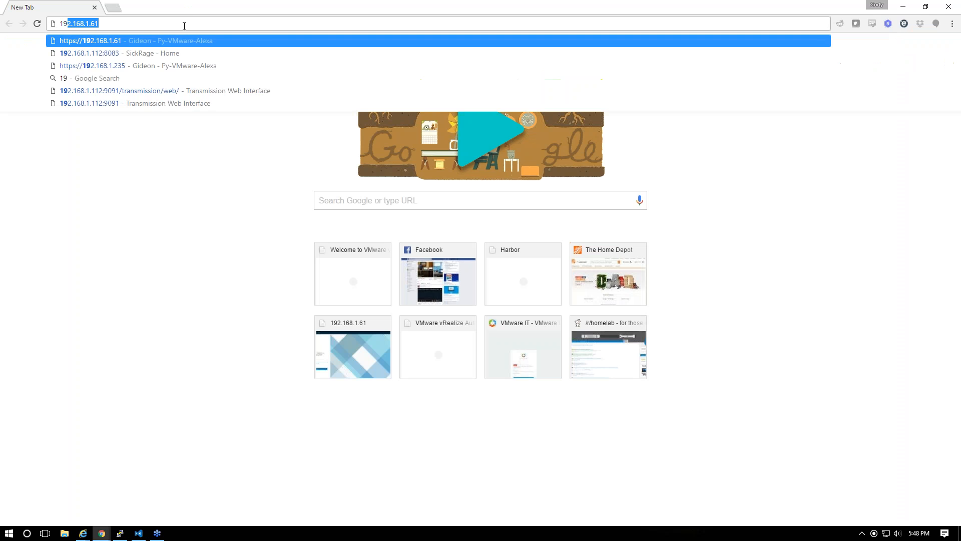
text(1:8181)
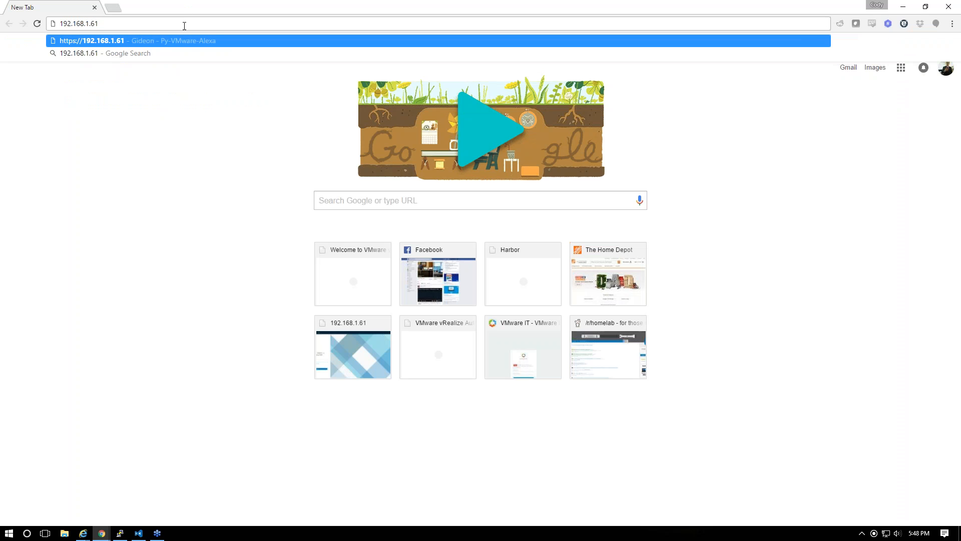
key(BackSpace)
key(BackSpace)
key(BackSpace)
text(282)
key(Return)
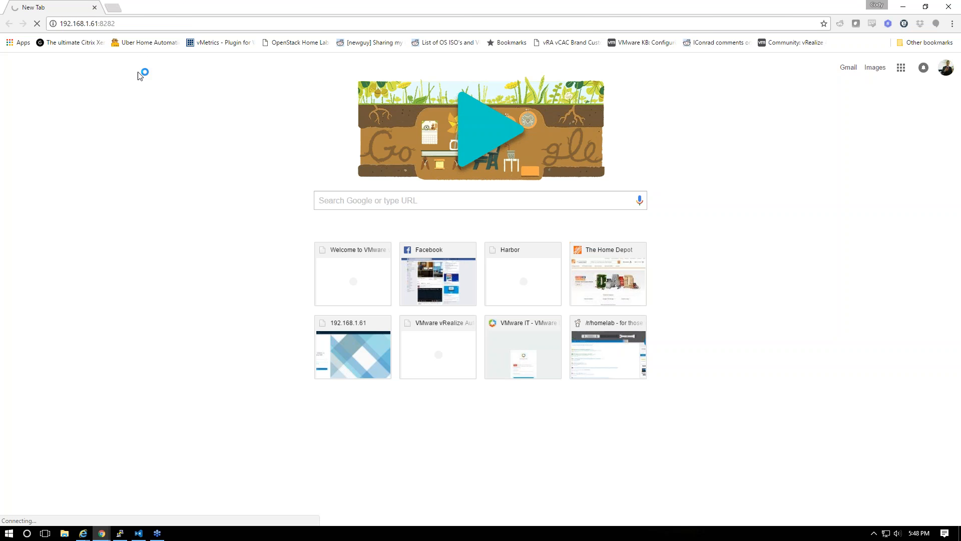
click(129, 29)
key(Home)
text(https://)
key(Return)
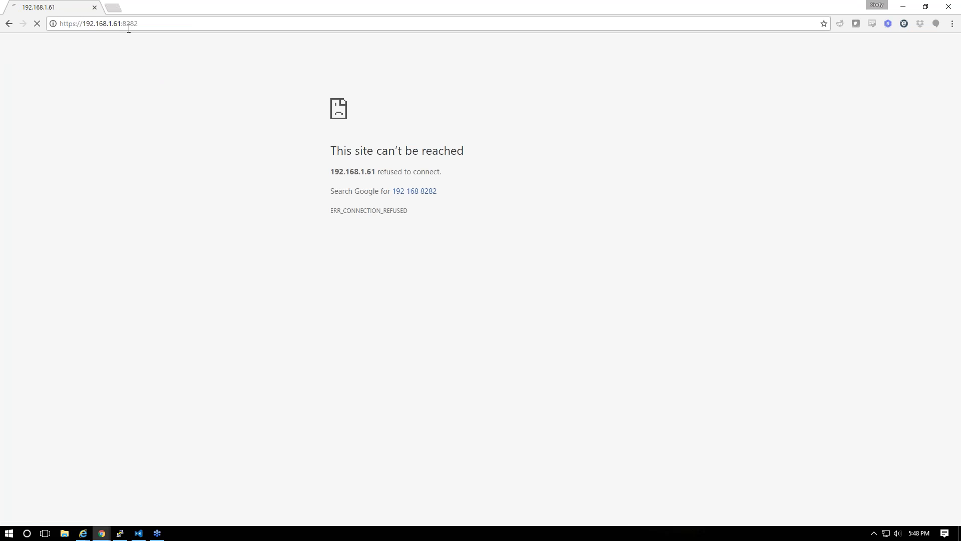
click(159, 26)
click(147, 25)
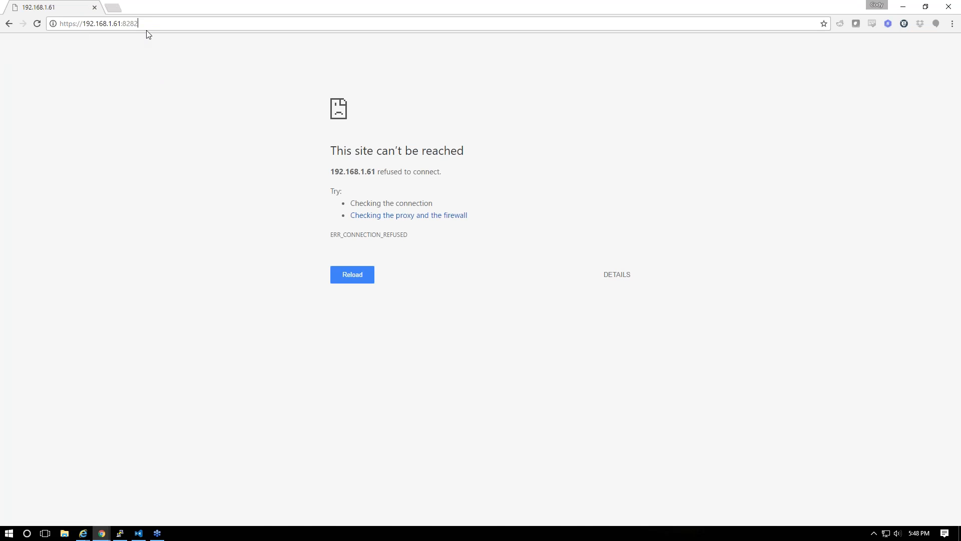
key(alt+Tab)
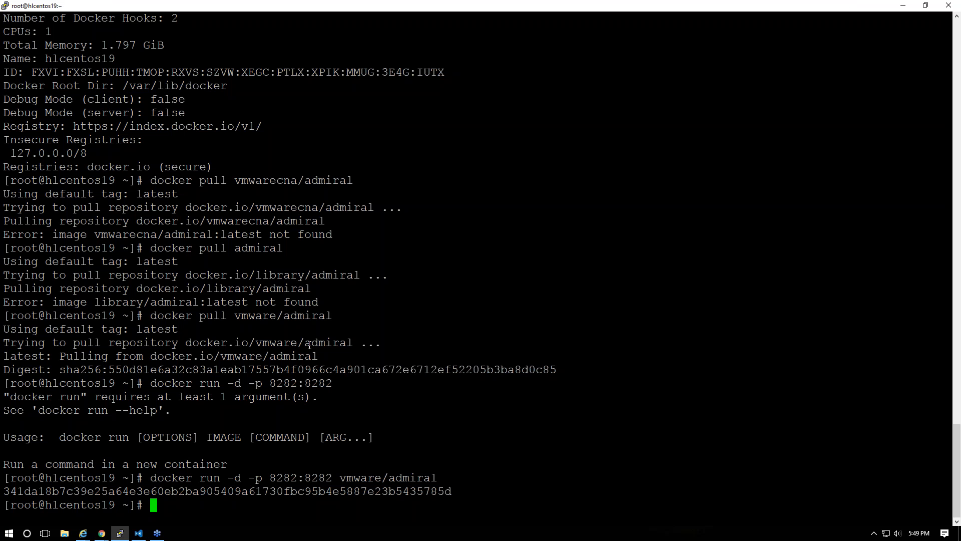
key(alt+Tab)
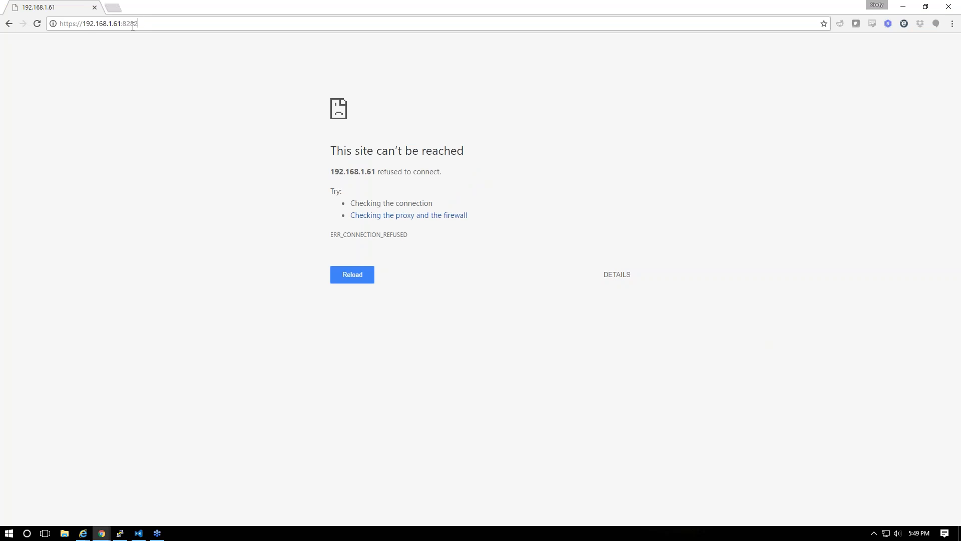
key(F5)
drag(139, 23, 123, 24)
click(128, 25)
click(76, 24)
key(BackSpace)
key(alt+Tab)
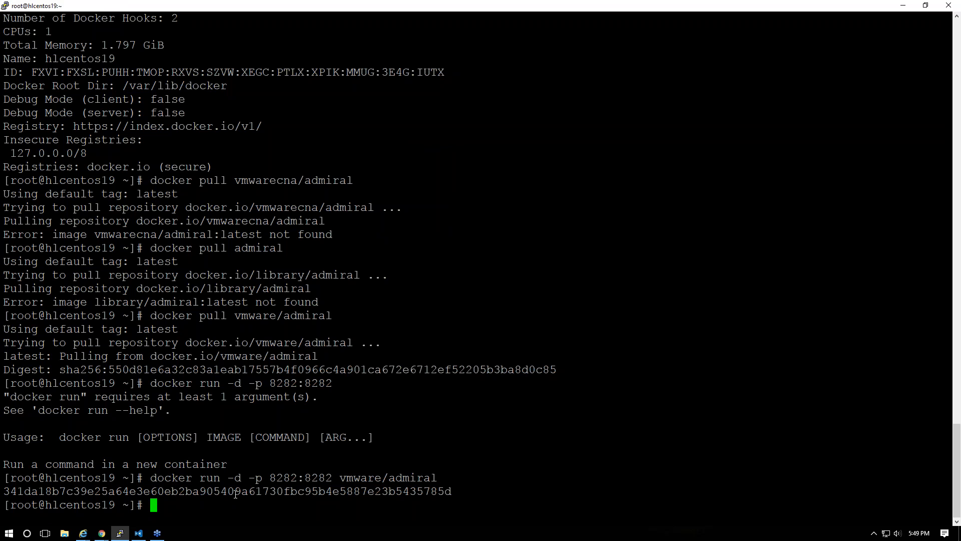
key(alt+Tab)
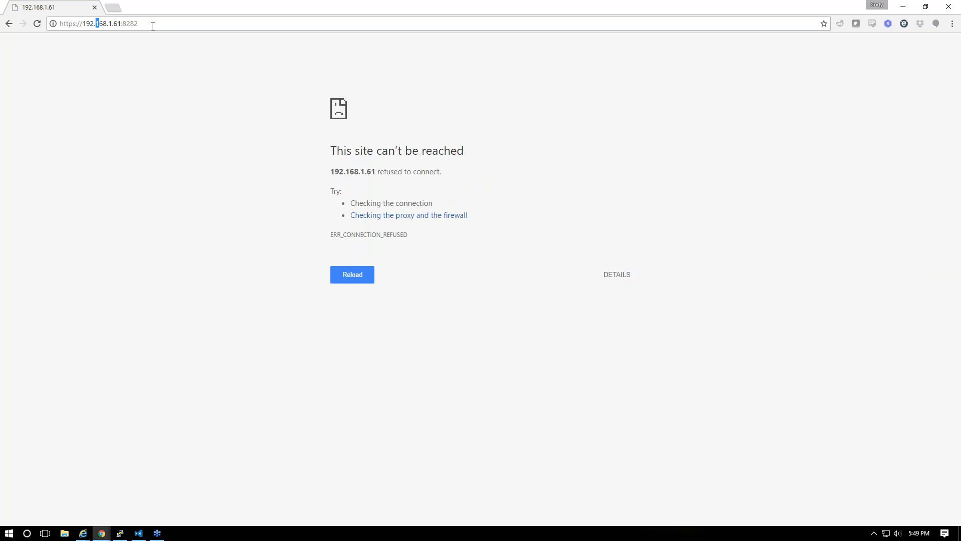
Browse to hlcloud and open the vRealize Automation console
click(172, 23)
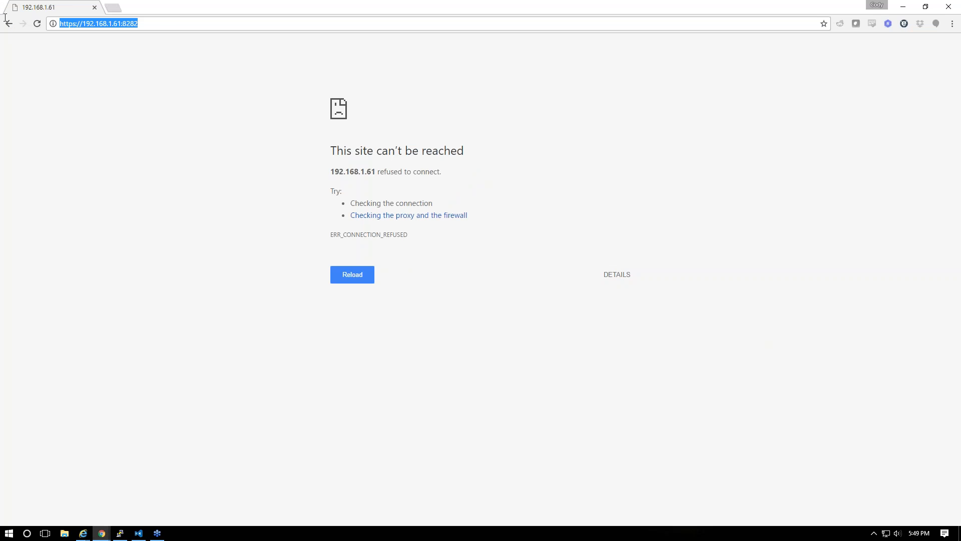
text(hlcloud)
key(Return)
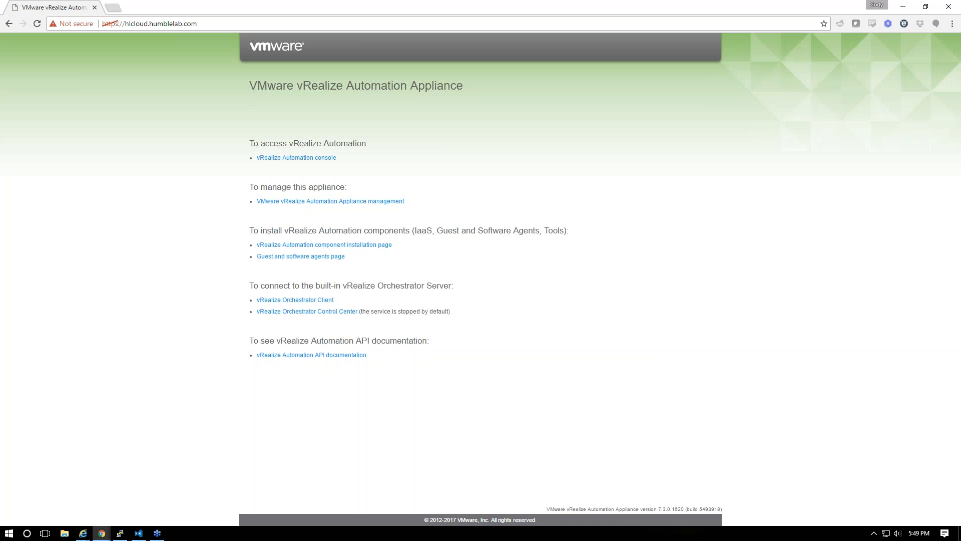
click(295, 157)
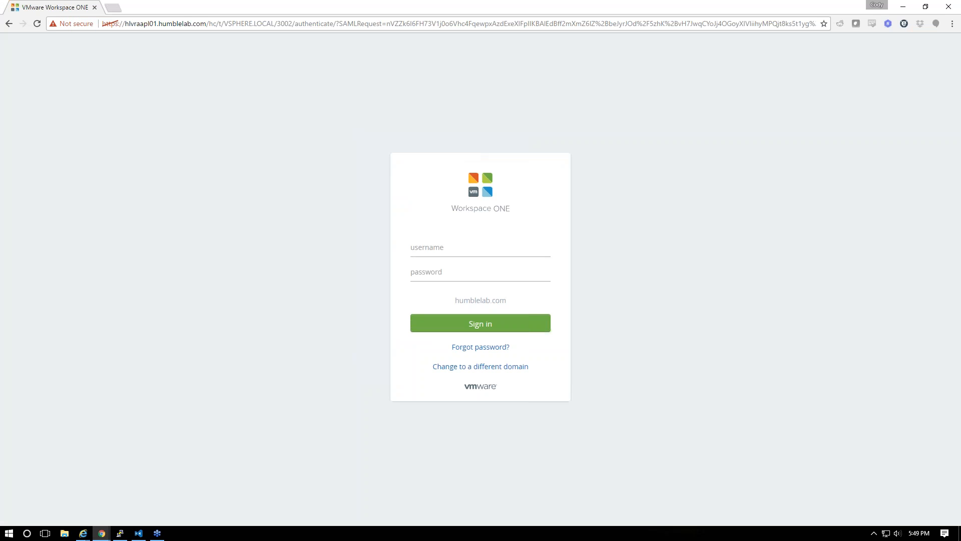
Sign in on Workspace ONE with the correct user account, then open Containers
text(admin)
key(Tab)
text(••••••••)
key(Return)
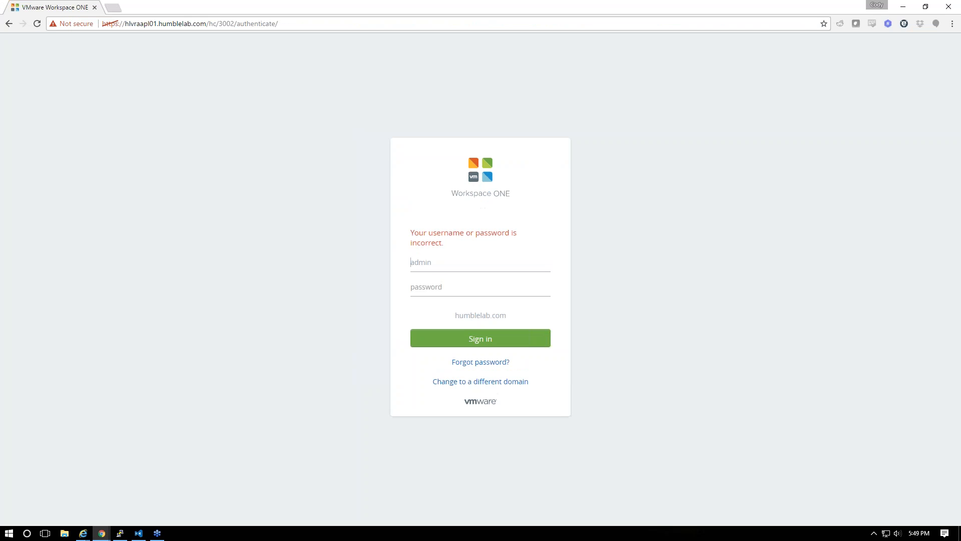
drag(453, 266, 332, 270)
text(codyde)
key(Tab)
text(•••••)
key(Return)
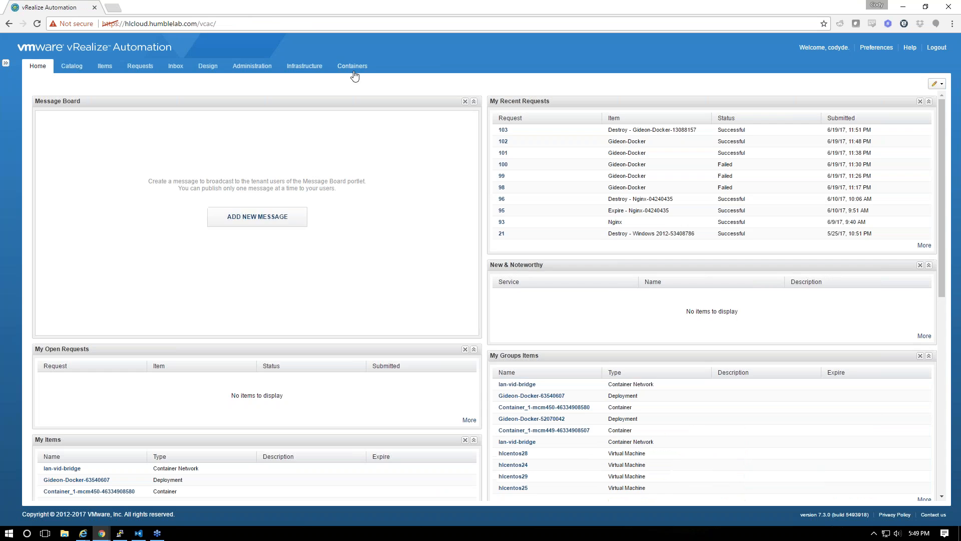
click(352, 66)
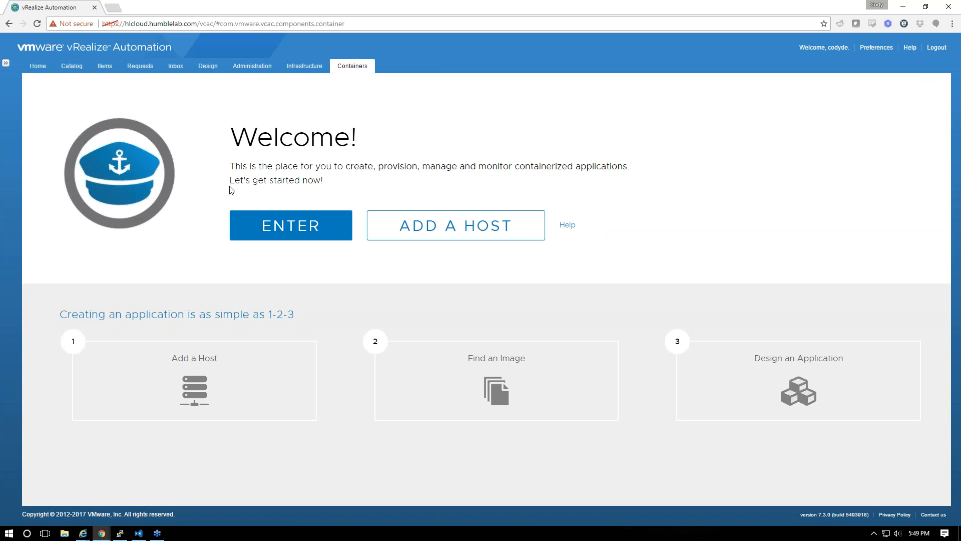
click(469, 239)
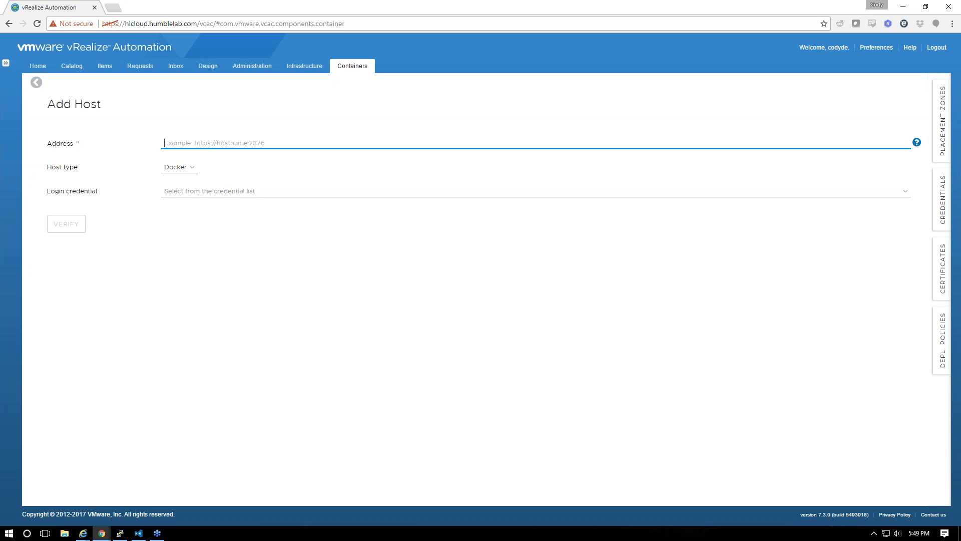
click(120, 533)
key(Up)
key(Up)
key(Up)
key(Up)
key(Up)
key(Up)
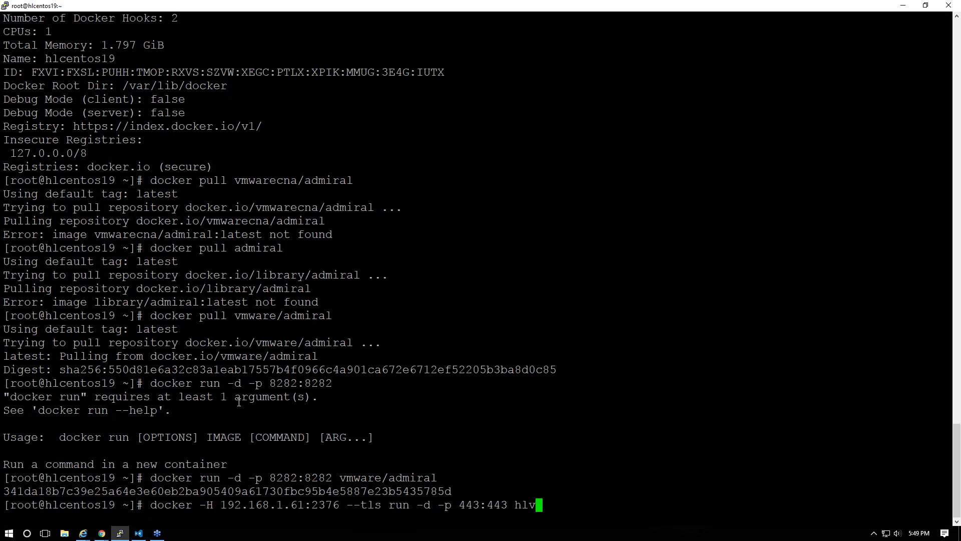
drag(221, 504, 341, 505)
right_click(340, 505)
key(alt+Tab)
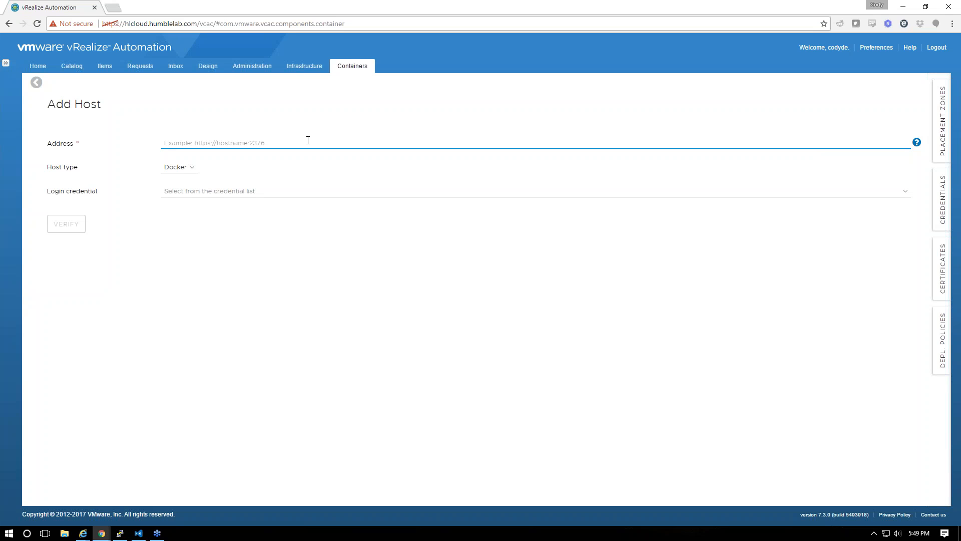
text(https://)
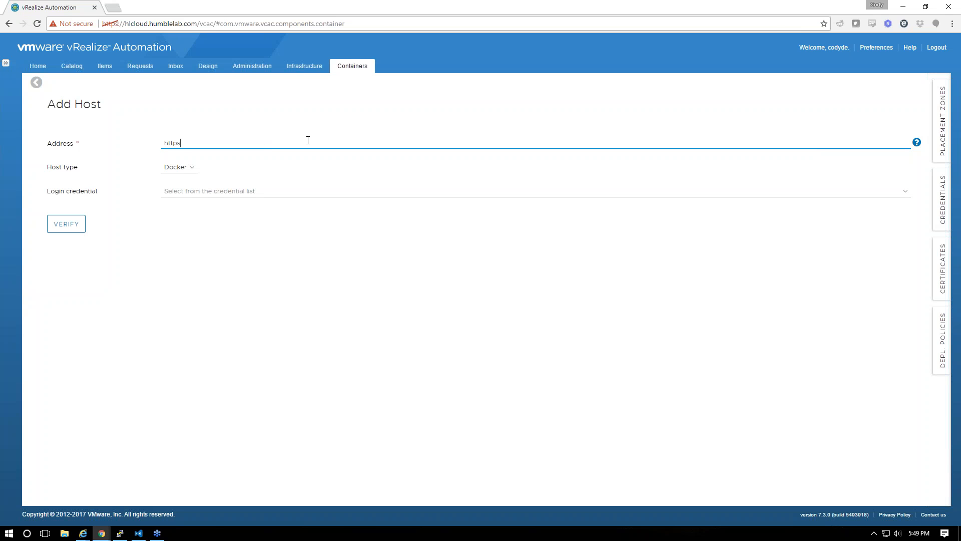
text(192.168.1.61:2376)
key(Tab)
Set host type VCH with the Certs credential, verify, accept the certificate, add, and refresh
click(190, 167)
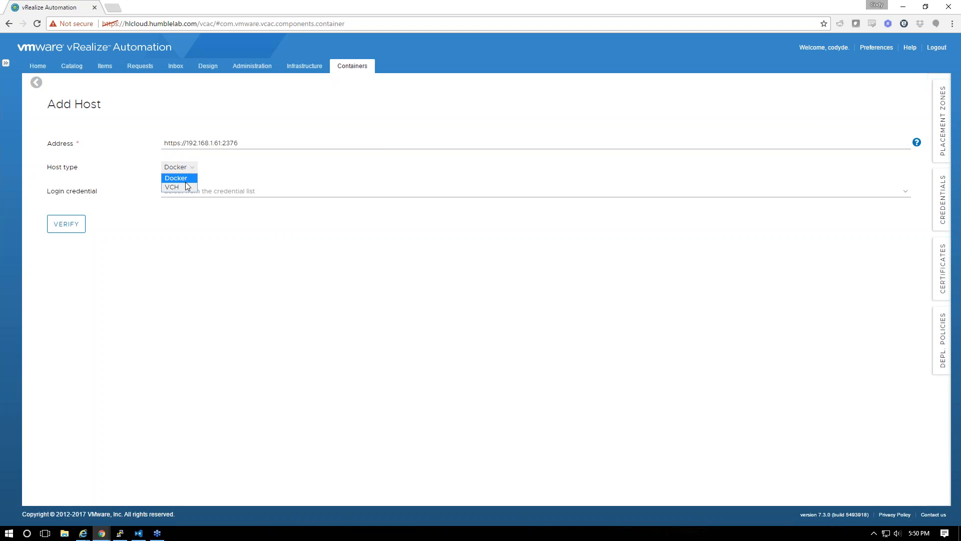
click(187, 186)
click(193, 193)
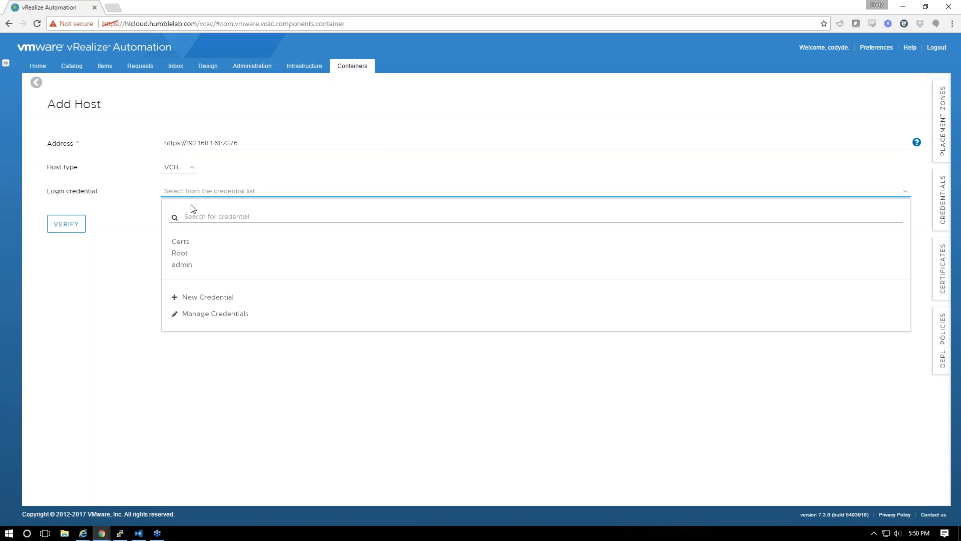
click(214, 243)
click(66, 223)
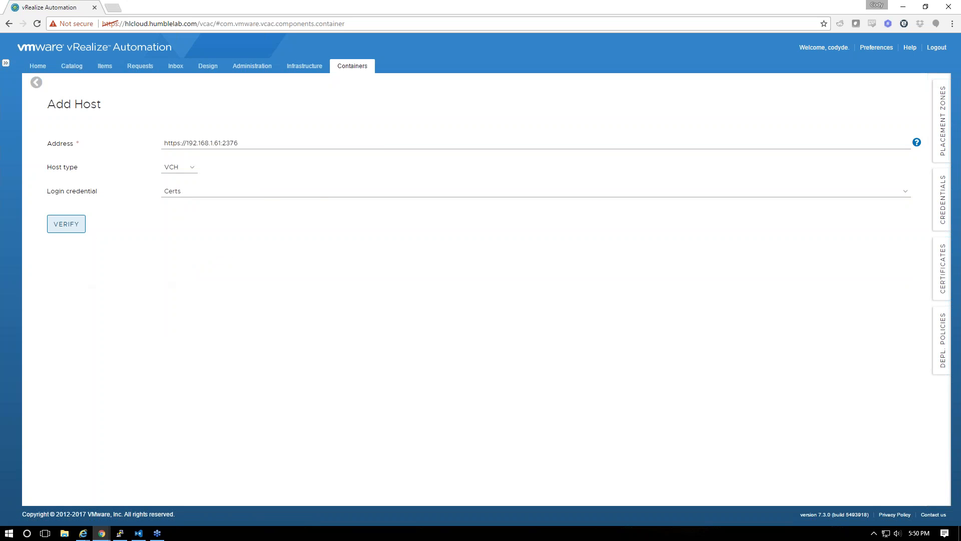
click(677, 314)
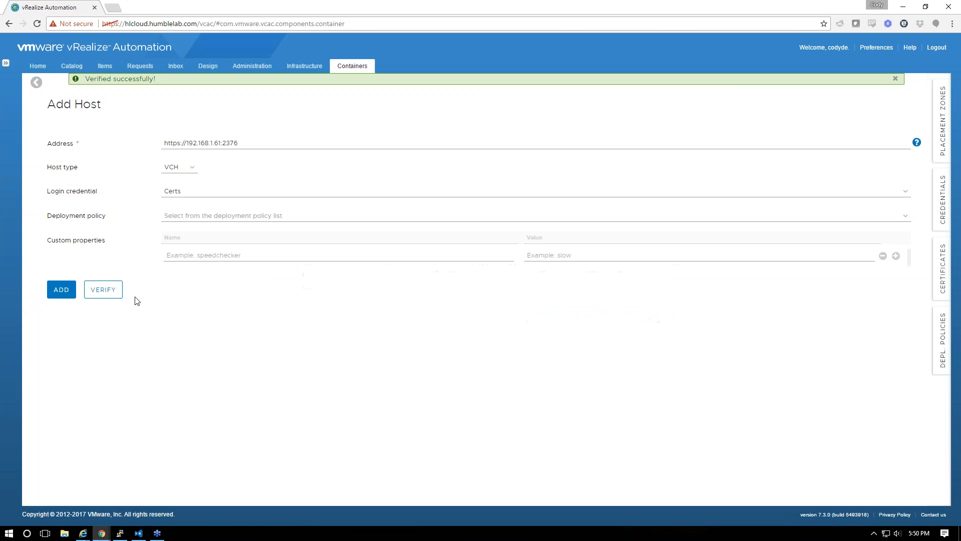
click(61, 290)
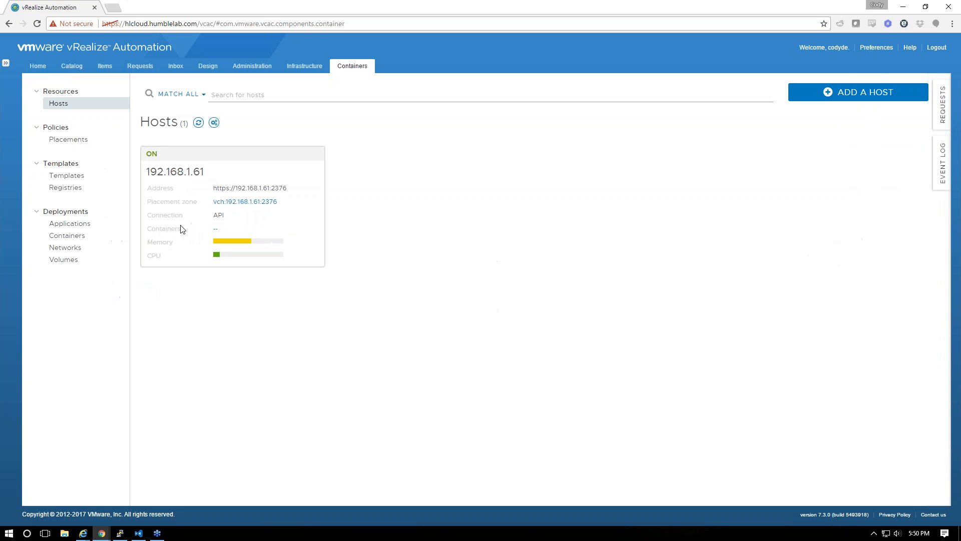
mouse_move(182, 231)
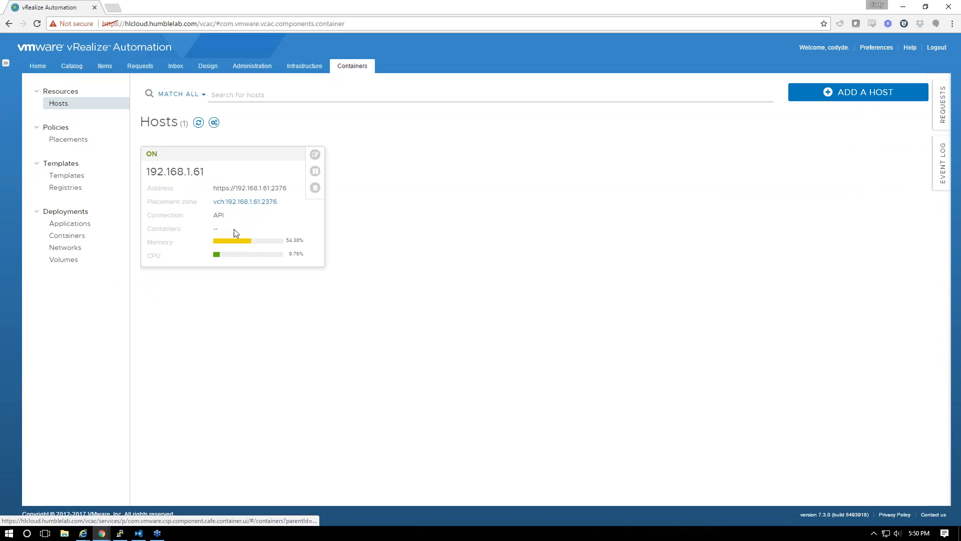
click(200, 124)
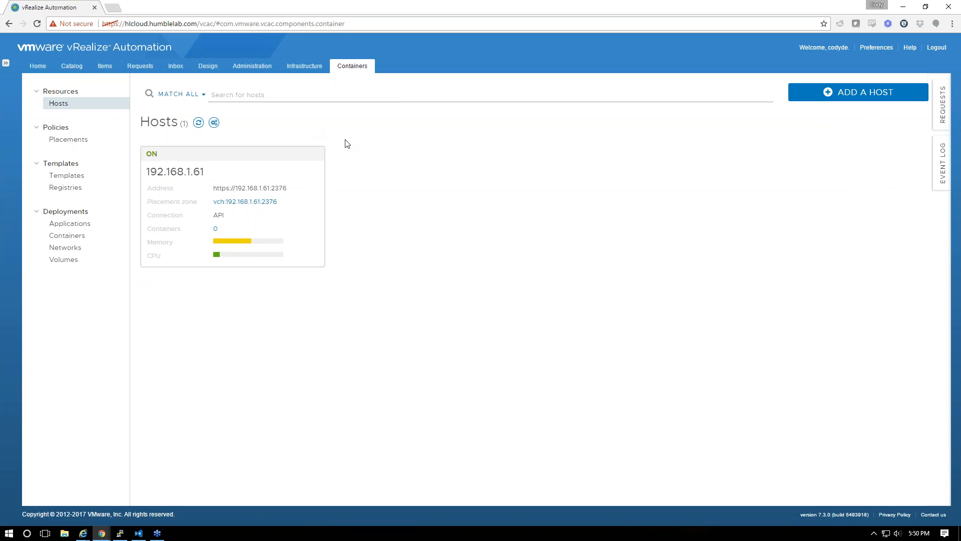
Bring the PuTTY terminal to the front and clear its selection
mouse_move(203, 222)
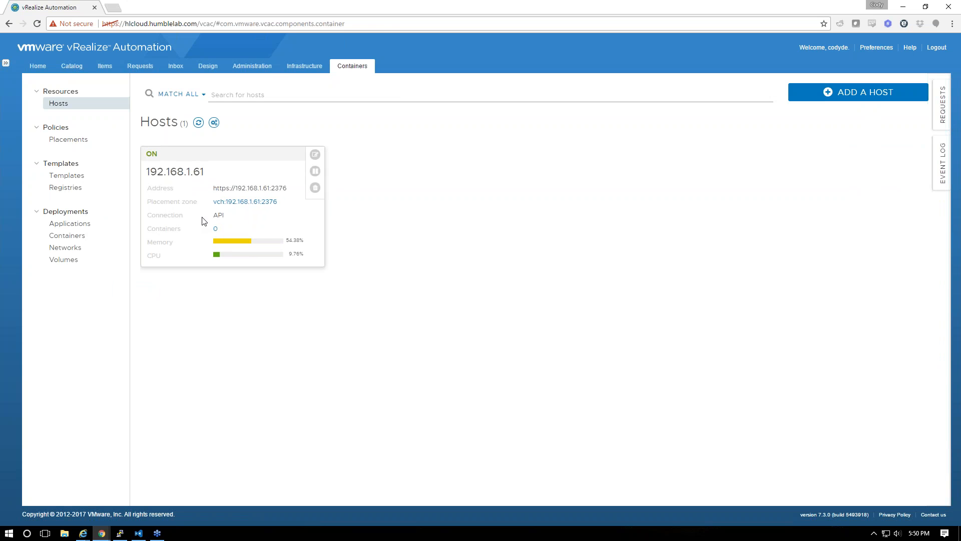
click(120, 532)
click(434, 357)
Run docker -H 192.168.1.61:2376 --tls pull nginx, which fails with no route to host
key(BackSpace)
key(BackSpace)
key(BackSpace)
key(BackSpace)
key(BackSpace)
key(BackSpace)
key(BackSpace)
key(BackSpace)
key(BackSpace)
key(BackSpace)
key(BackSpace)
key(BackSpace)
key(BackSpace)
key(BackSpace)
key(BackSpace)
key(BackSpace)
key(BackSpace)
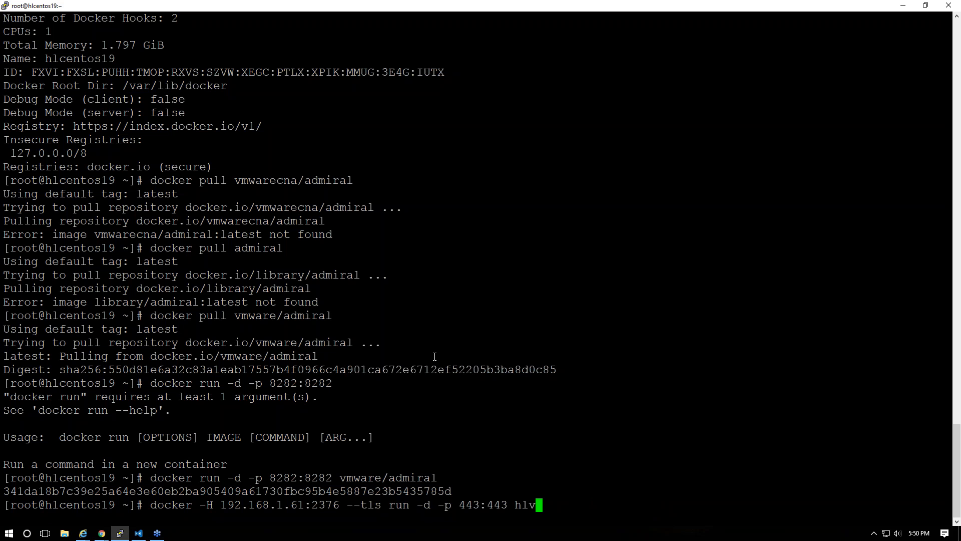
key(Up)
key(Down)
key(Up)
key(Down)
key(Down)
key(Up)
key(Up)
key(Up)
key(Up)
key(Up)
key(Up)
key(Up)
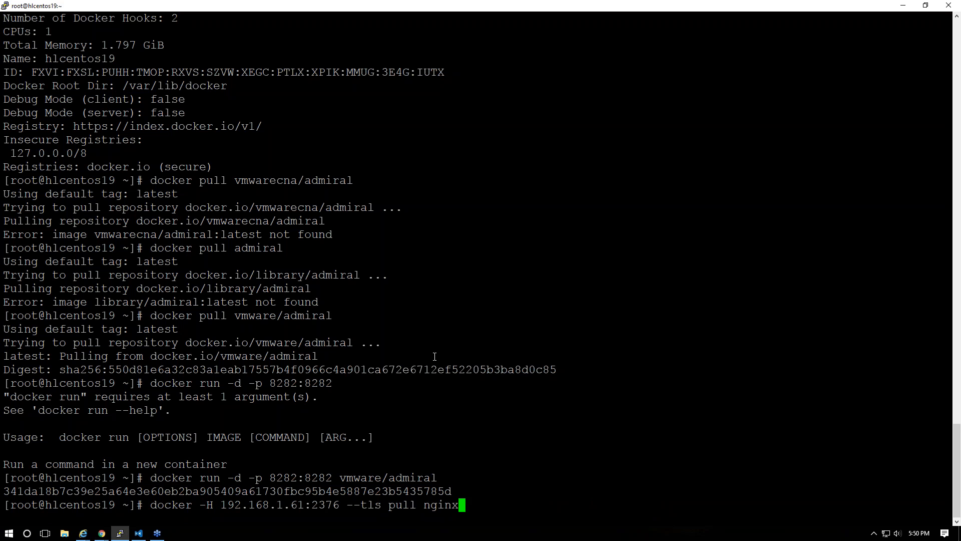
key(Down)
key(BackSpace)
key(BackSpace)
key(BackSpace)
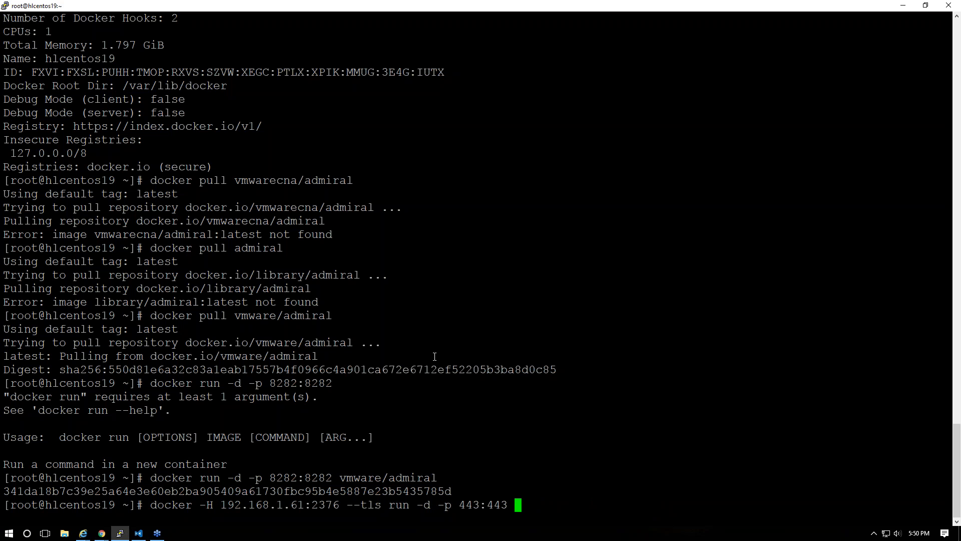
key(BackSpace)
key(BackSpace)
key(BackSpace)
key(BackSpace)
key(BackSpace)
key(BackSpace)
key(BackSpace)
key(BackSpace)
key(BackSpace)
key(BackSpace)
key(BackSpace)
key(BackSpace)
key(BackSpace)
key(BackSpace)
key(BackSpace)
key(BackSpace)
key(BackSpace)
key(BackSpace)
text(pull nginx)
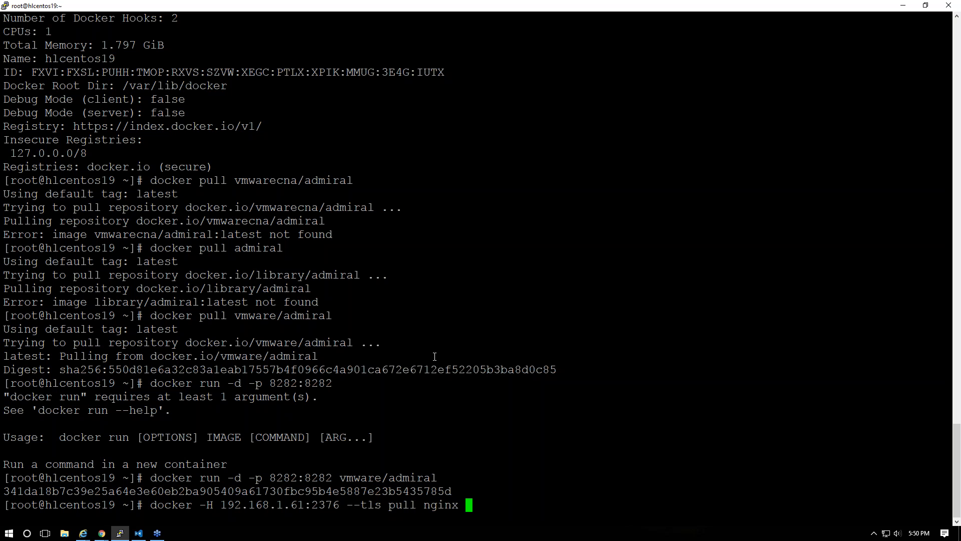
key(Return)
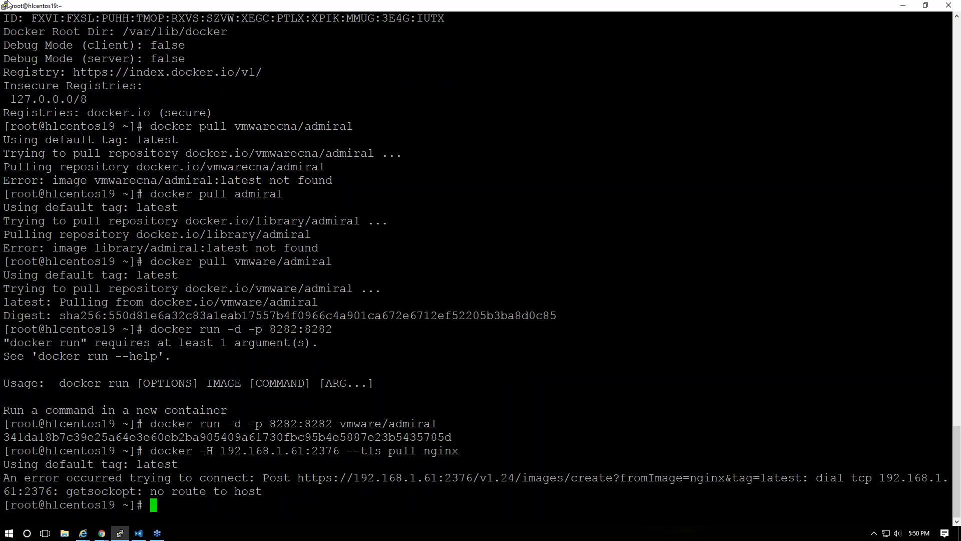
key(alt+Tab)
key(alt+Tab)
key(alt+Tab)
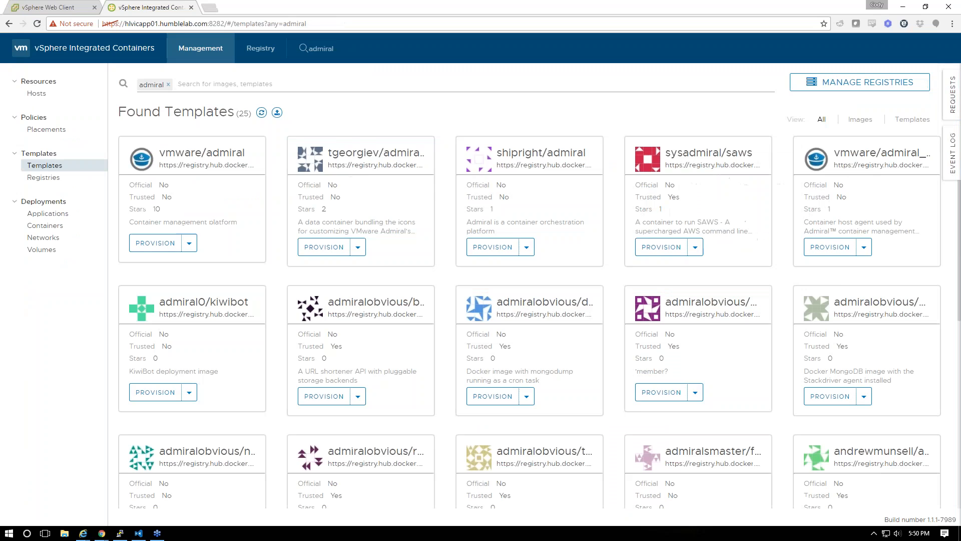
Review hlvchost01's VM summary, then delete host 192.168.1.61 in vRealize Automation
click(50, 7)
click(77, 151)
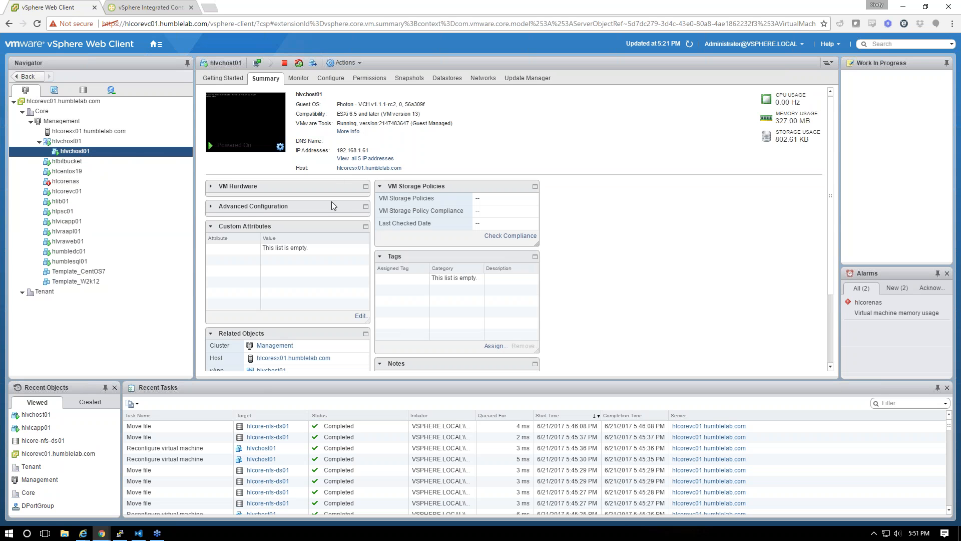
key(alt+Tab)
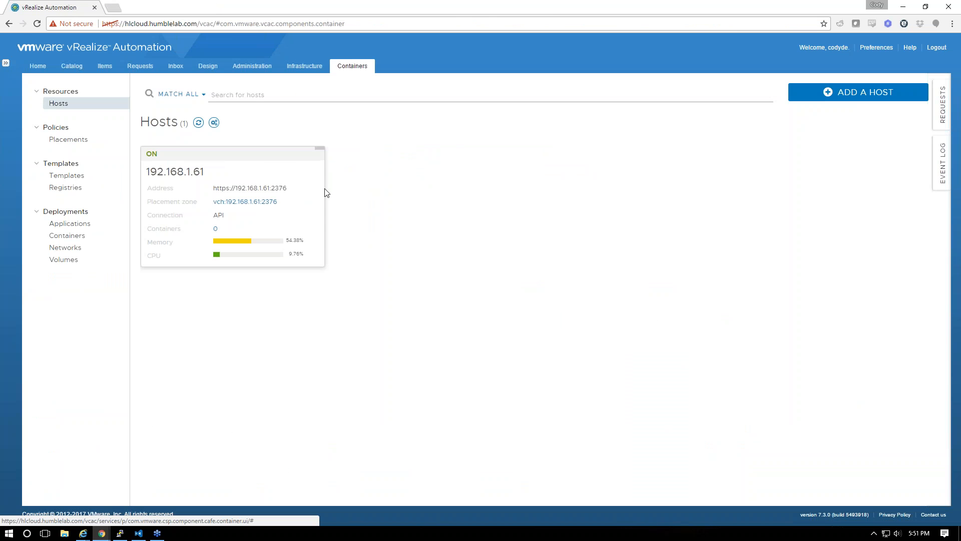
click(306, 165)
click(305, 165)
Paste and run the vic-machine-linux delete command against hlcorevc01.humblelab.com/Core
key(alt+Tab)
key(alt+Tab)
key(alt+Tab)
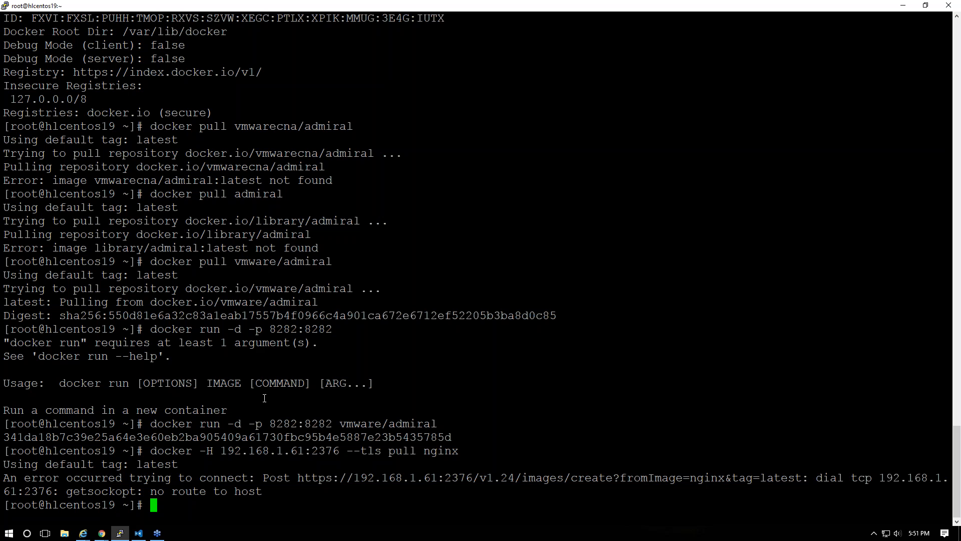
key(alt+Tab)
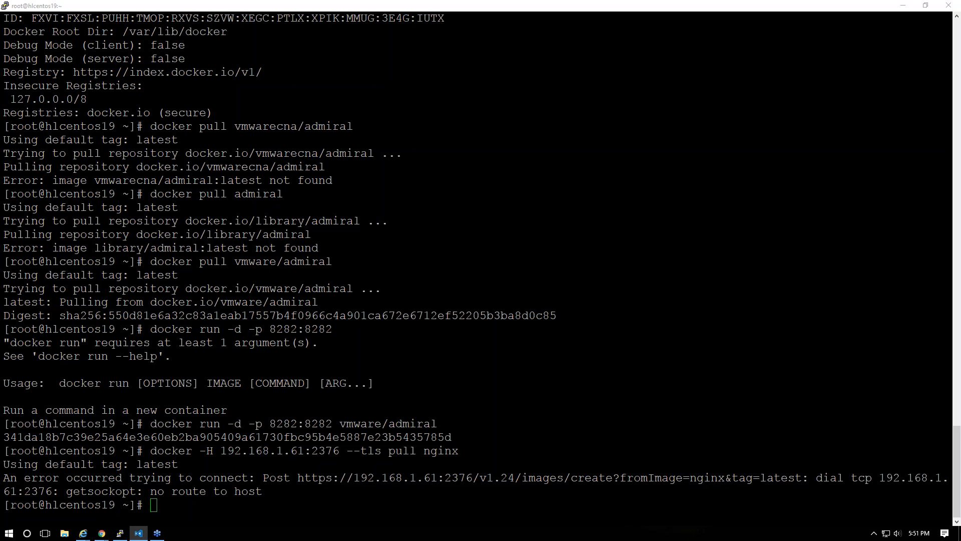
key(alt+Tab)
right_click(623, 444)
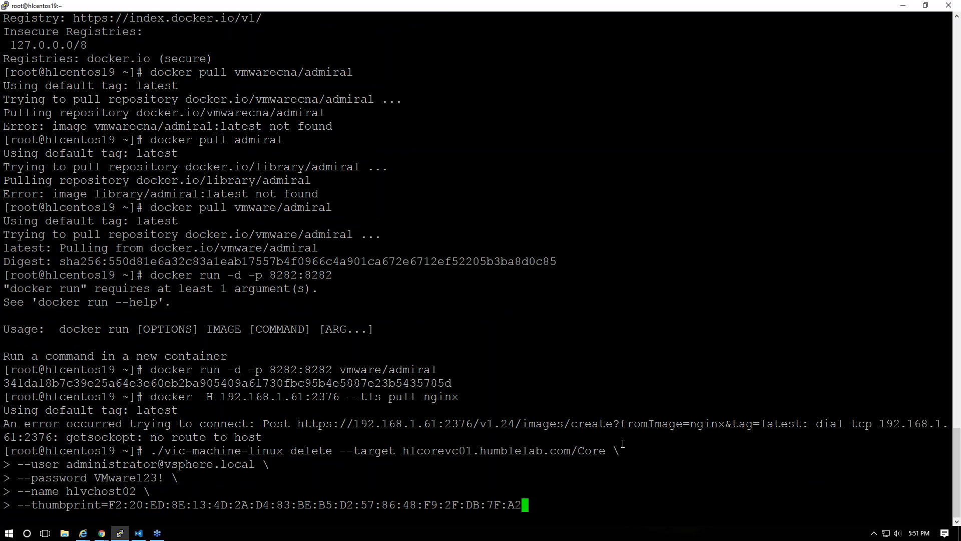
key(Return)
Correct the VCH name to hlvchost01 and rerun the delete
key(Up)
key(Home)
key(End)
key(ctrl+Left)
key(ctrl+Left)
key(ctrl+Left)
key(ctrl+Left)
key(ctrl+Left)
key(Left)
key(Left)
key(Left)
key(Left)
key(Left)
key(Left)
key(Left)
key(Left)
key(Left)
key(Left)
key(Left)
key(Left)
key(Left)
key(Left)
key(Left)
key(Left)
key(Left)
key(Left)
key(Left)
key(Left)
key(BackSpace)
text(1)
key(Return)
Change the binary path to /tmp/vic/vic-machine-linux and rerun the delete
key(Up)
key(Home)
key(Delete)
text(/tmp/vic)
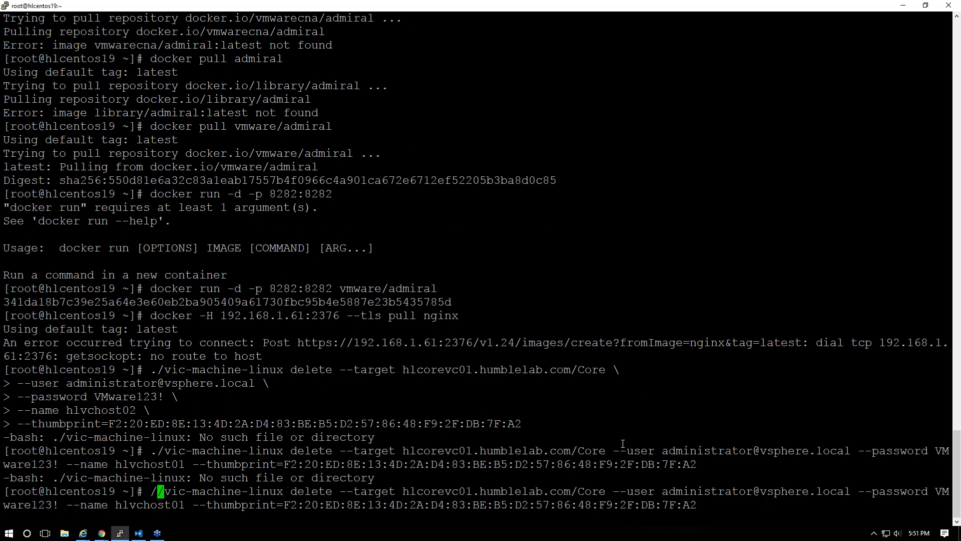
key(Return)
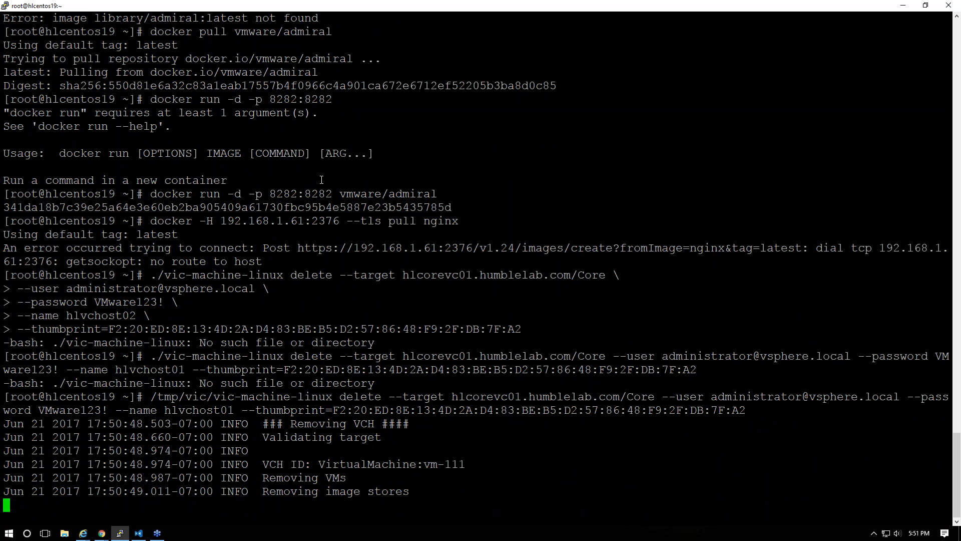
click(900, 7)
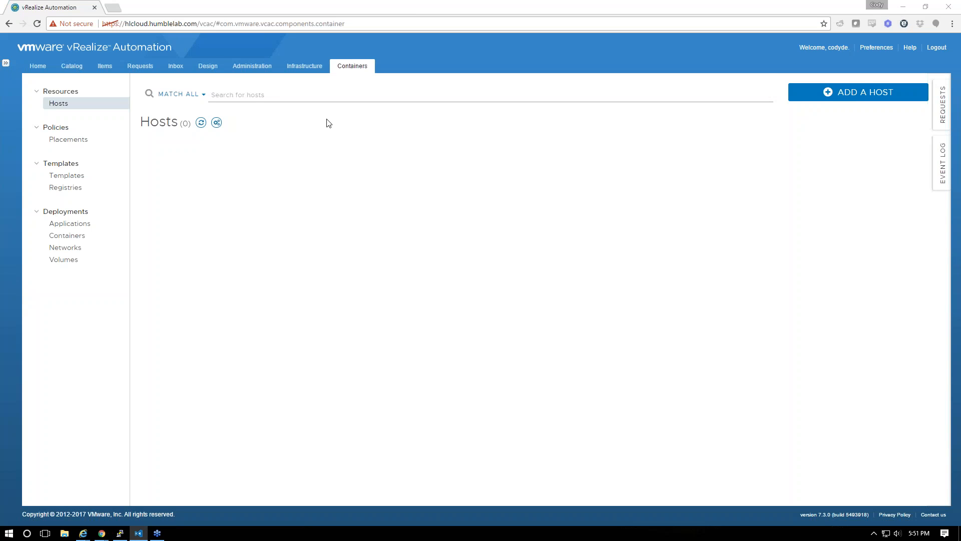
Confirm vRealize Automation shows Hosts (0), then bring up the other browser window
key(alt+Tab)
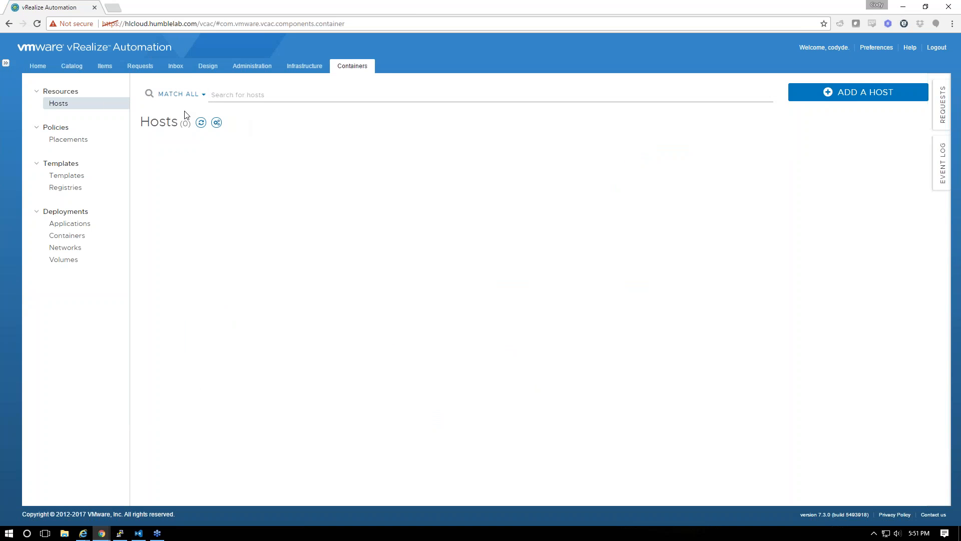
key(alt+Tab)
key(alt+Tab)
key(alt+Tab)
key(alt+shift+Tab)
key(alt+shift+Tab)
key(alt+shift+Tab)
mouse_move(102, 533)
click(89, 492)
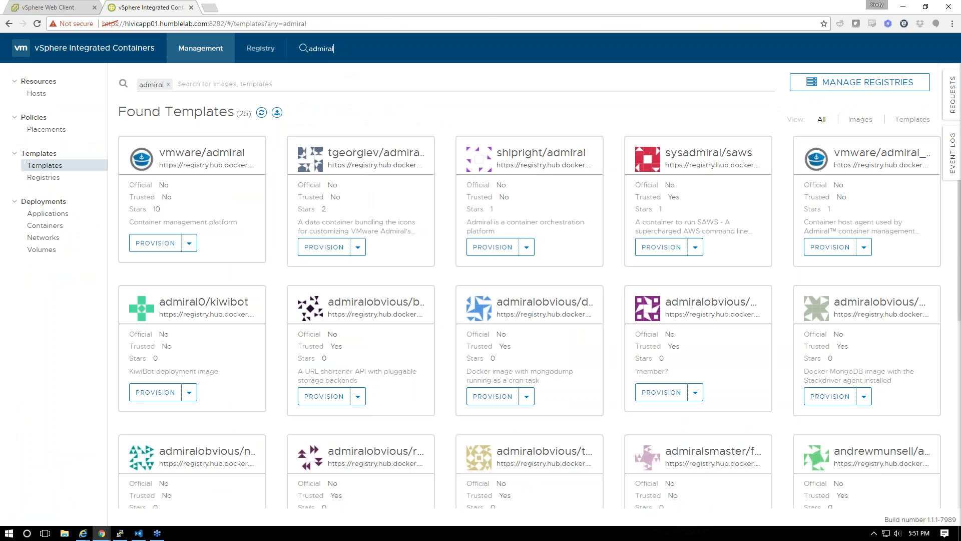
Delete the 192.168.1.61 host card under Resources > Hosts and refresh the list
double_click(32, 105)
click(32, 99)
click(292, 179)
click(281, 153)
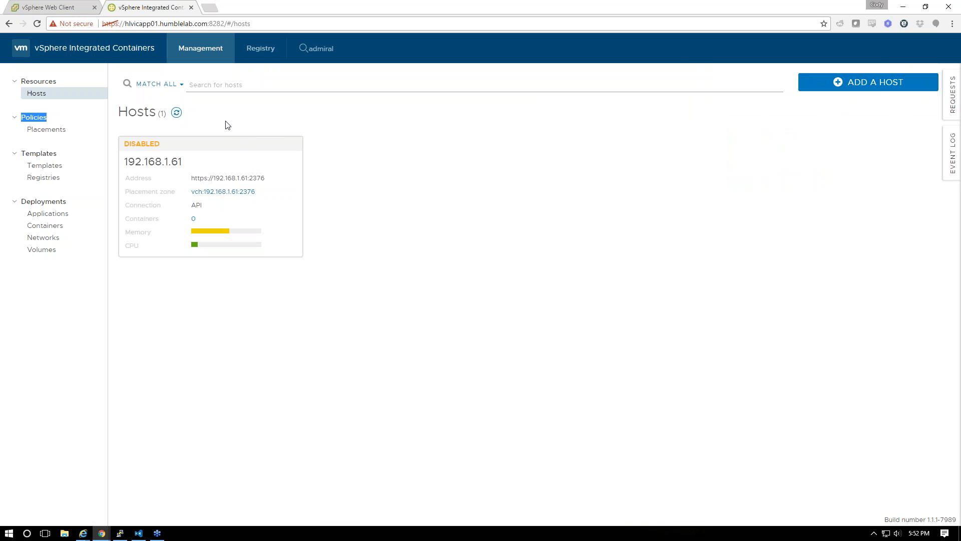
click(180, 113)
click(124, 535)
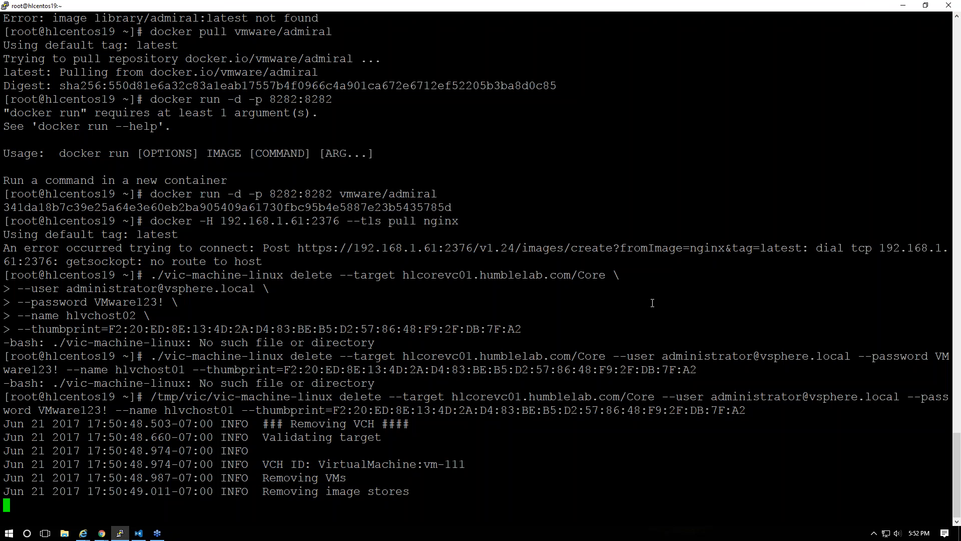
Copy the vic-machine-linux create command for hlvchost01 on compute-resource Management and paste it into PuTTY
click(139, 533)
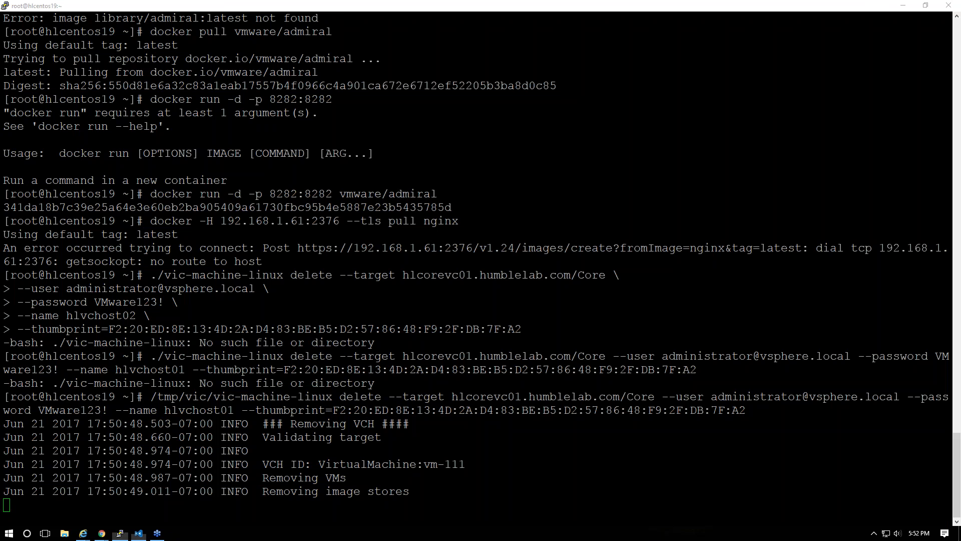
click(834, 279)
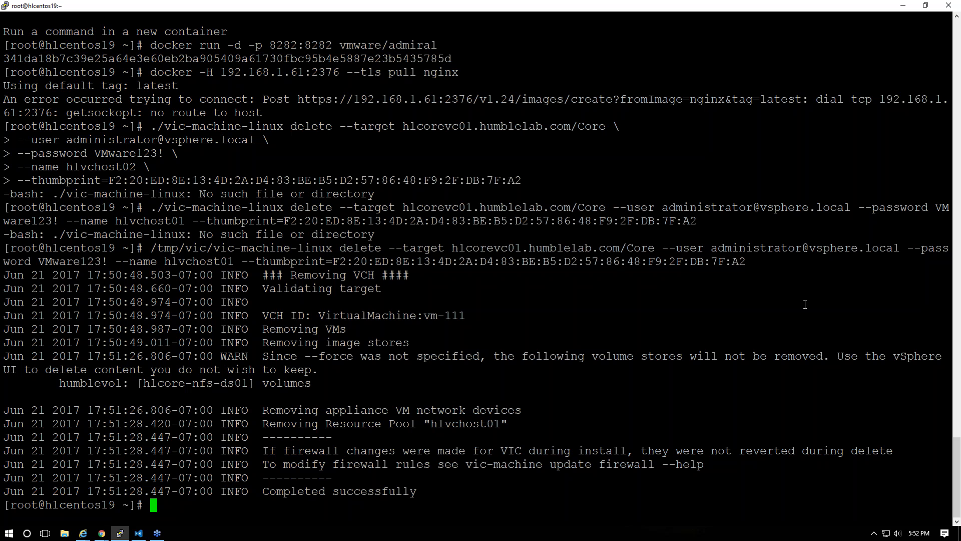
right_click(423, 341)
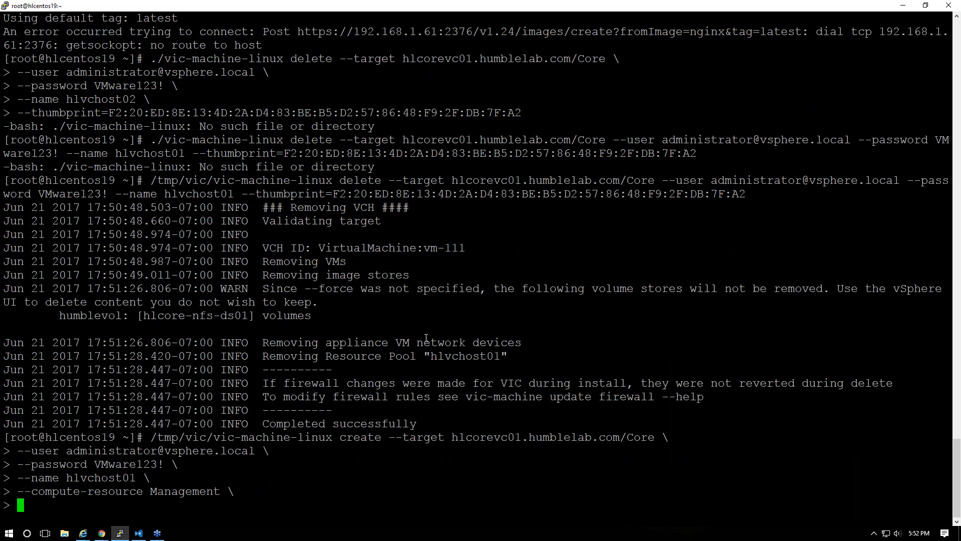
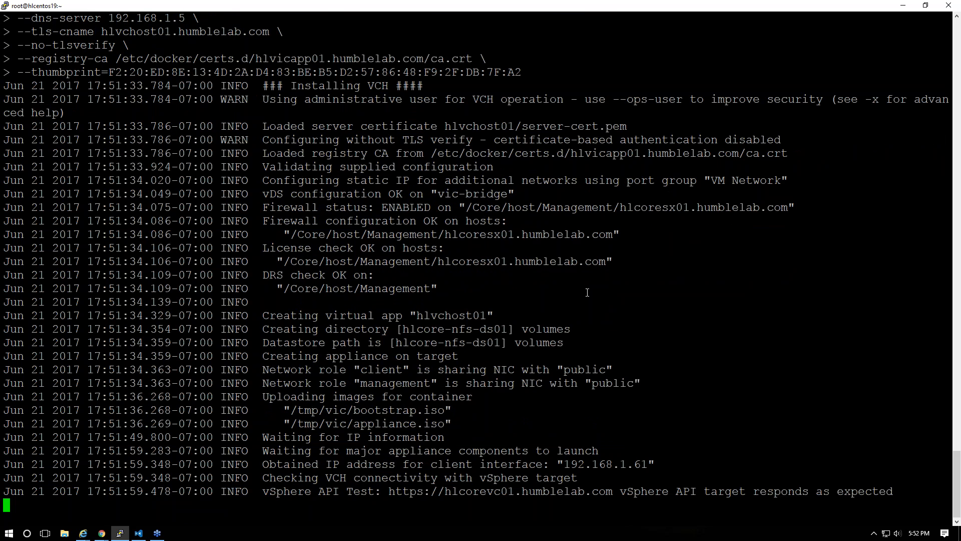
Copy the VCH Docker endpoint 192.168.1.61:2376 from the finished installer output in PuTTY
drag(337, 478, 450, 479)
key(ctrl+c)
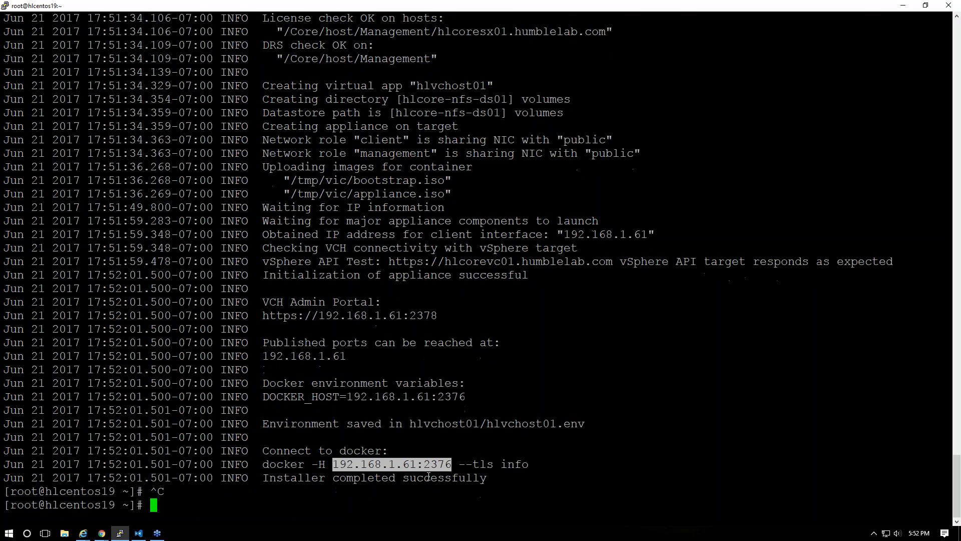
right_click(412, 465)
key(alt+Tab)
key(alt+Tab)
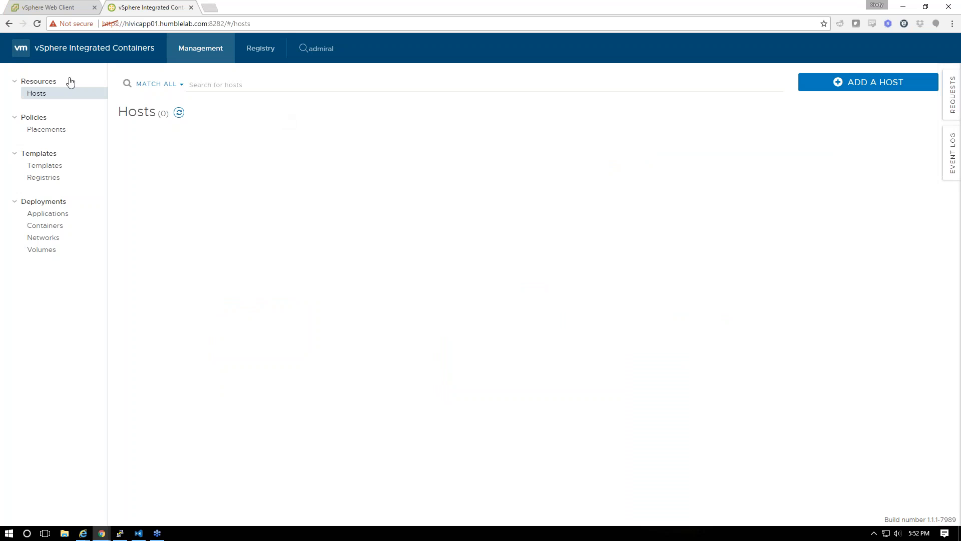
Check the hlvchost01 vApp and its hlvchost01 VM in vSphere Web Client, then return to vRealize Automation
click(50, 6)
click(40, 144)
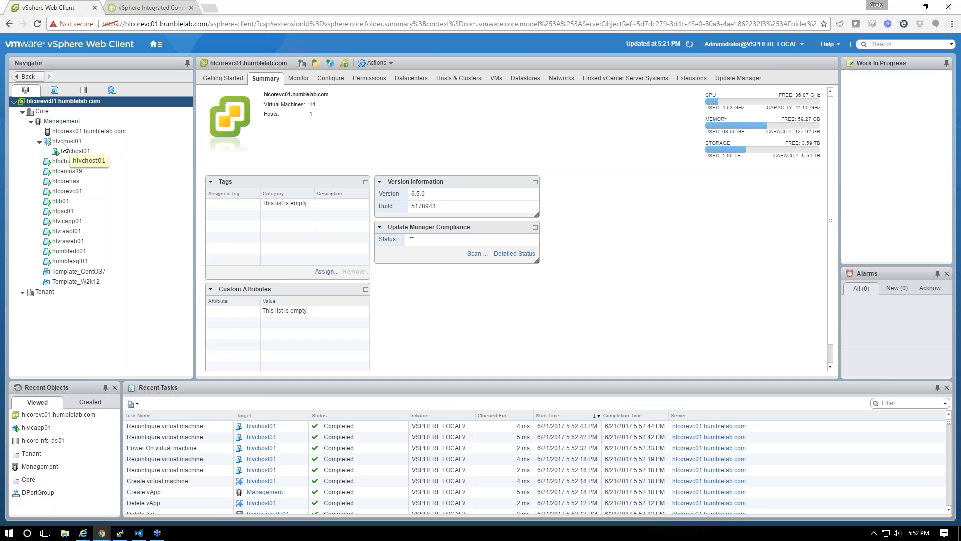
click(78, 143)
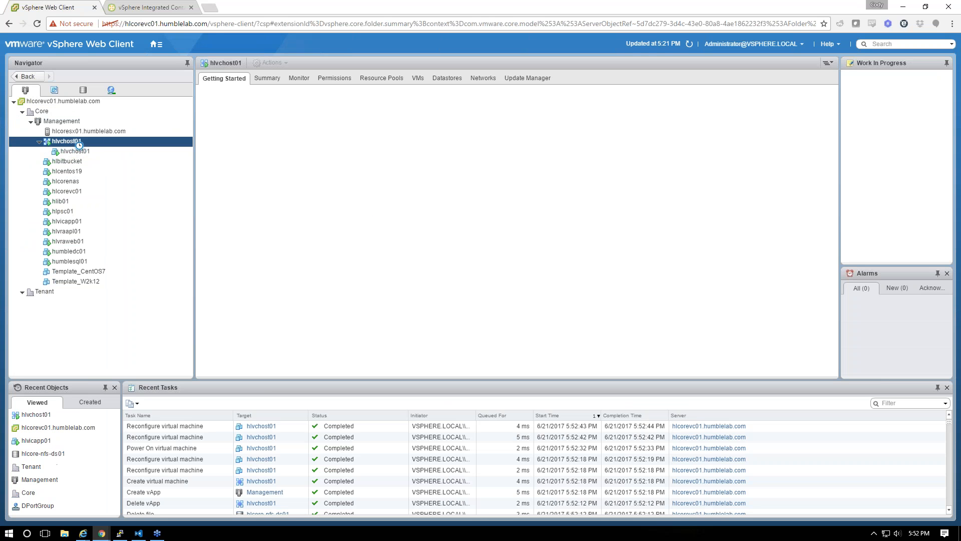
click(158, 13)
click(68, 13)
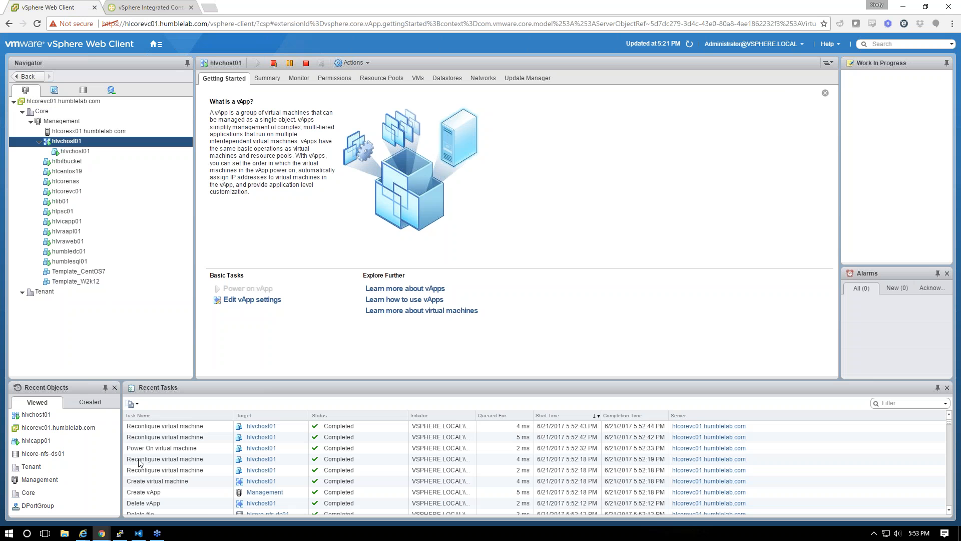
mouse_move(101, 534)
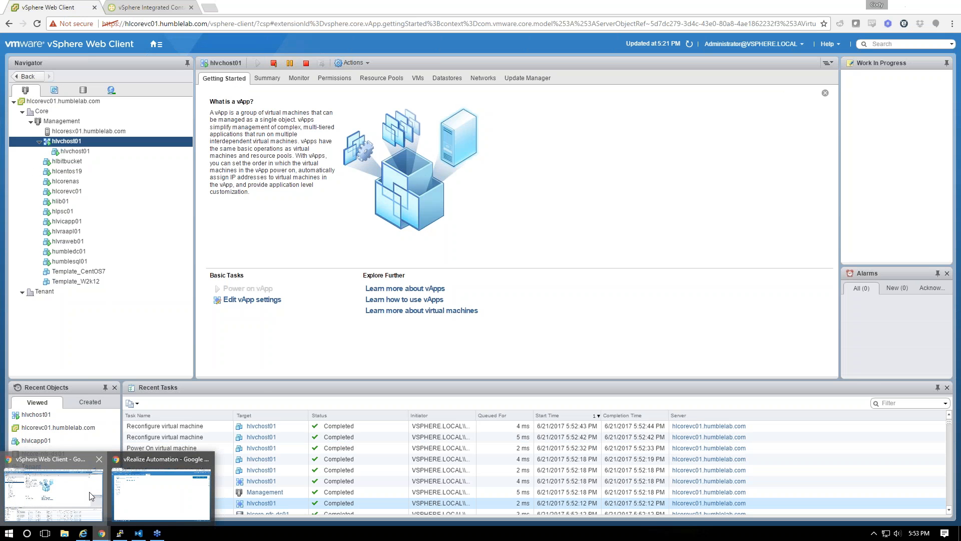
click(141, 492)
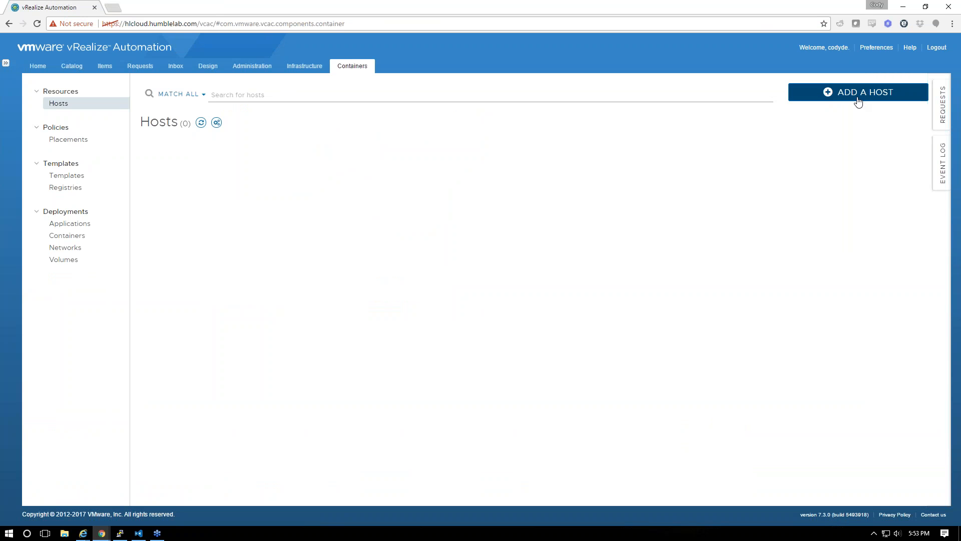
click(321, 66)
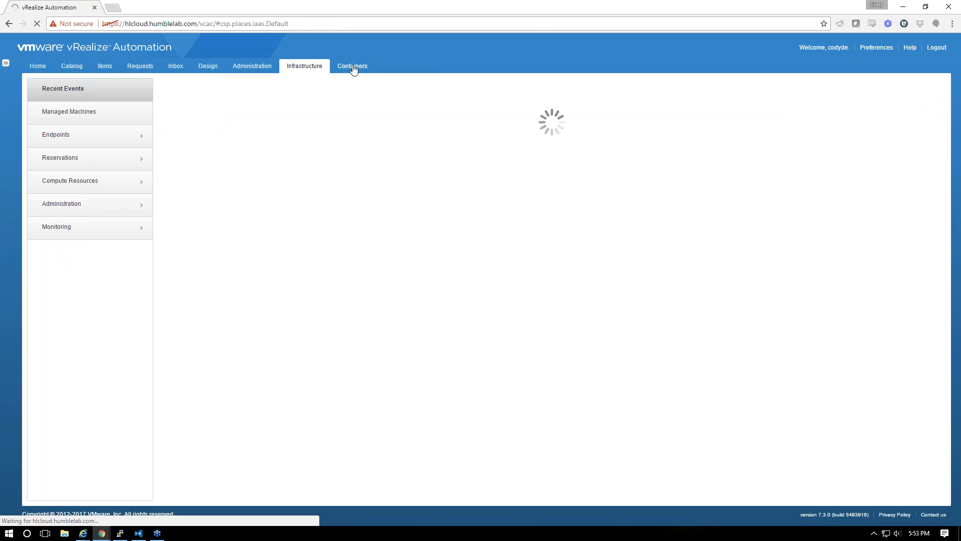
click(353, 67)
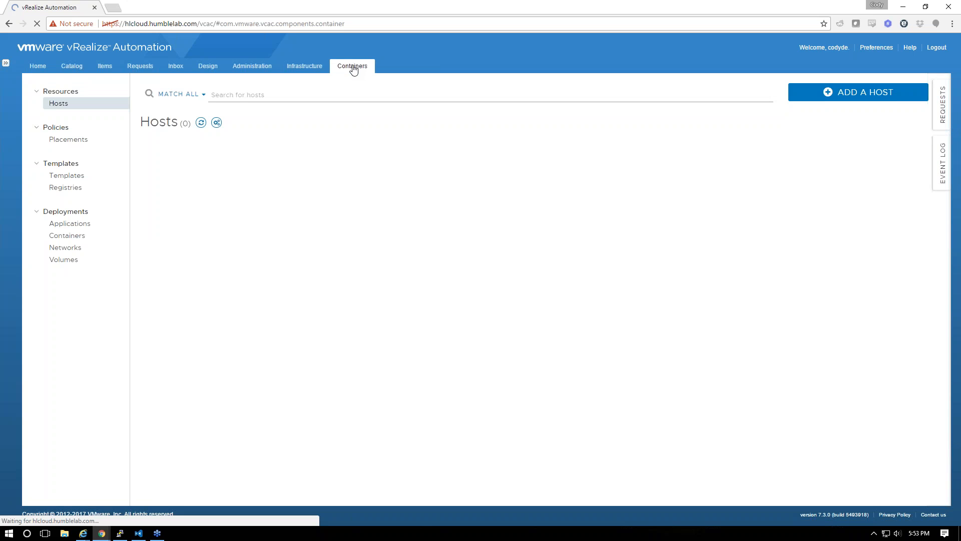
click(858, 92)
click(321, 141)
key(ctrl+v)
text(https://)
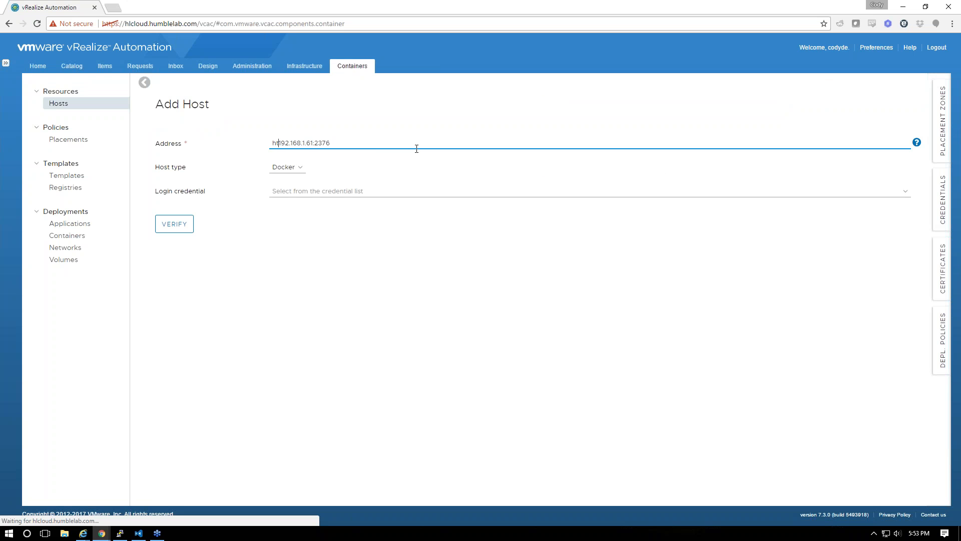
click(295, 168)
click(302, 192)
click(295, 169)
click(294, 188)
click(297, 194)
click(288, 244)
Verify the host connection and recheck the credential and host type settings
click(170, 228)
click(318, 195)
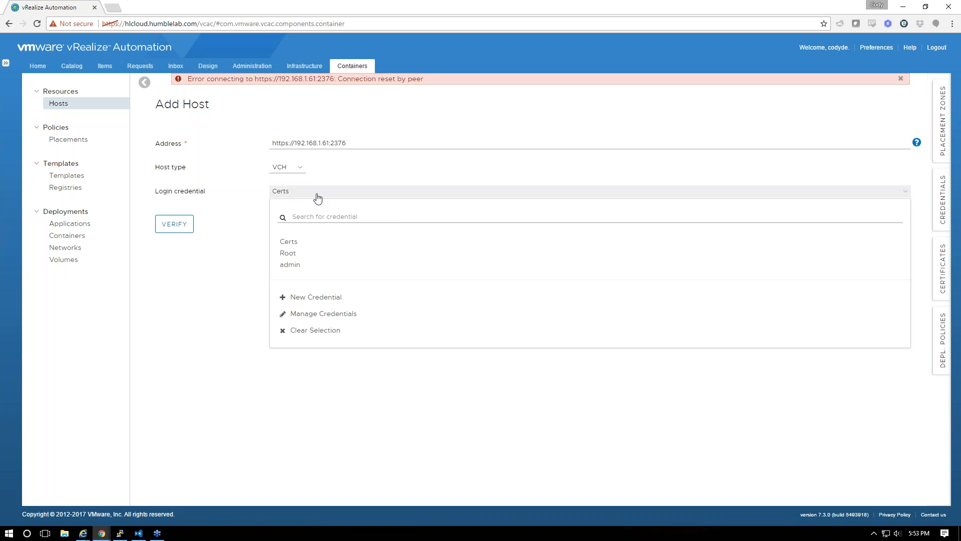
click(351, 145)
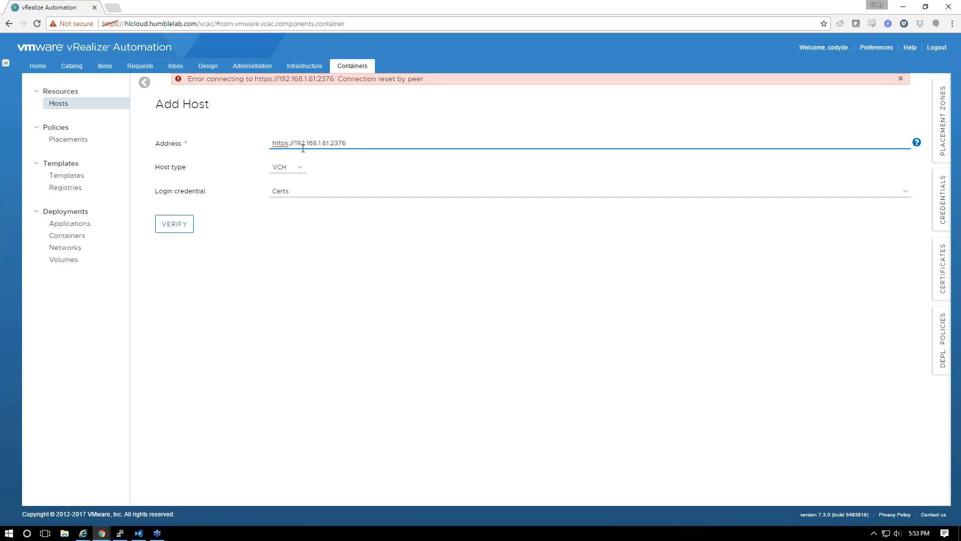
click(297, 169)
click(348, 144)
Run docker info against the new VCH in PuTTY to test the endpoint
key(alt+Tab)
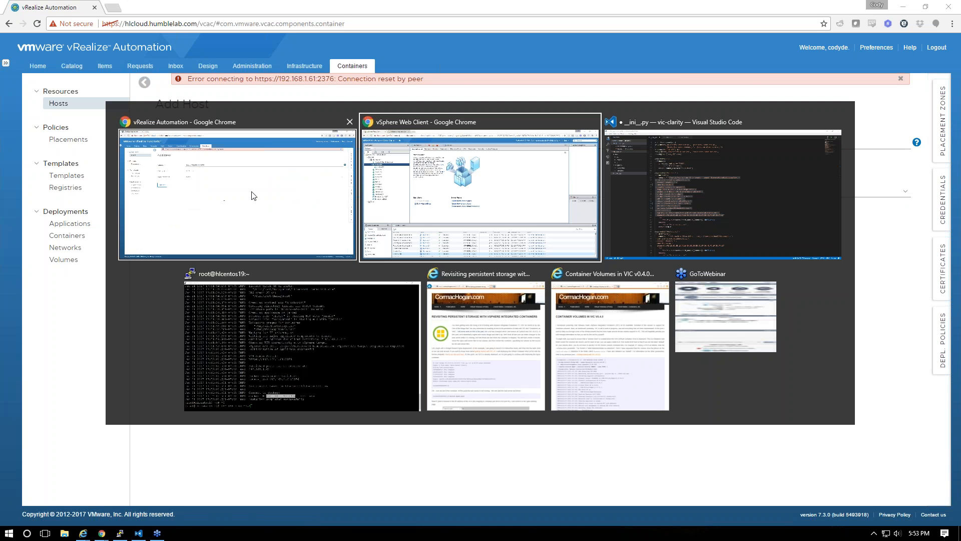
click(288, 299)
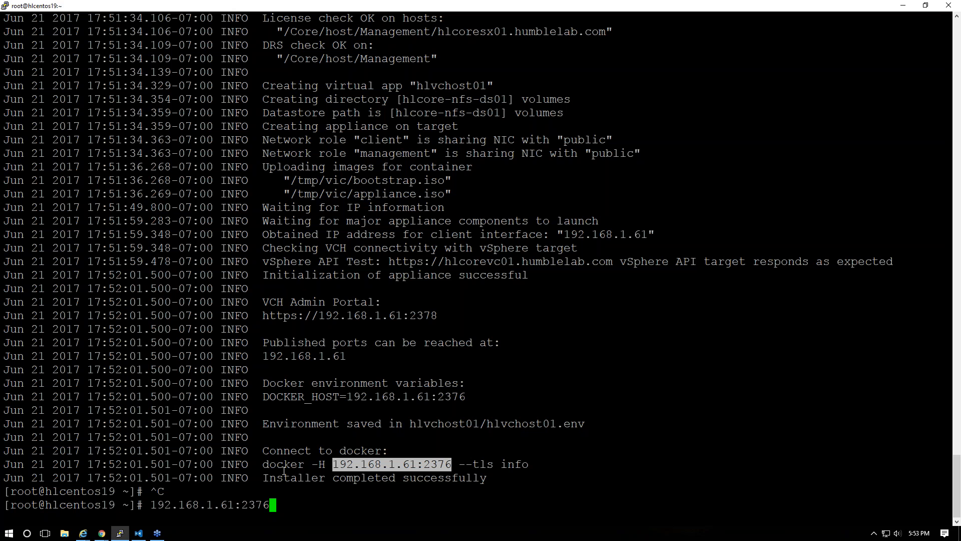
click(311, 465)
drag(265, 465, 525, 465)
text(1)
right_click(503, 462)
key(BackSpace)
key(BackSpace)
key(Up)
key(Down)
key(BackSpace)
key(BackSpace)
key(BackSpace)
key(BackSpace)
key(BackSpace)
key(BackSpace)
key(BackSpace)
key(BackSpace)
key(BackSpace)
key(BackSpace)
key(BackSpace)
key(BackSpace)
key(BackSpace)
key(BackSpace)
key(BackSpace)
key(BackSpace)
key(BackSpace)
key(BackSpace)
key(BackSpace)
key(BackSpace)
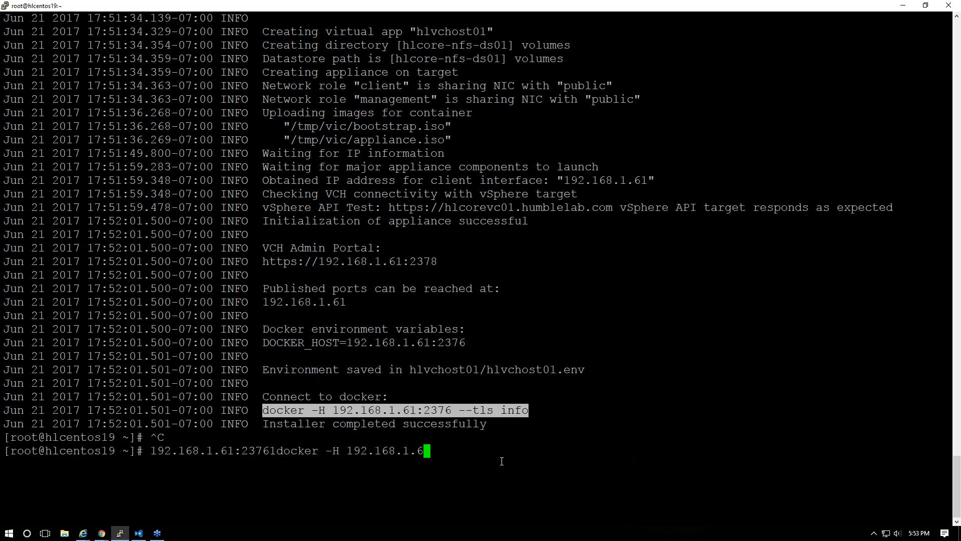
key(BackSpace)
key(BackSpace)
key(BackSpace)
key(BackSpace)
key(BackSpace)
key(BackSpace)
key(BackSpace)
key(BackSpace)
key(BackSpace)
key(BackSpace)
key(BackSpace)
key(BackSpace)
right_click(501, 461)
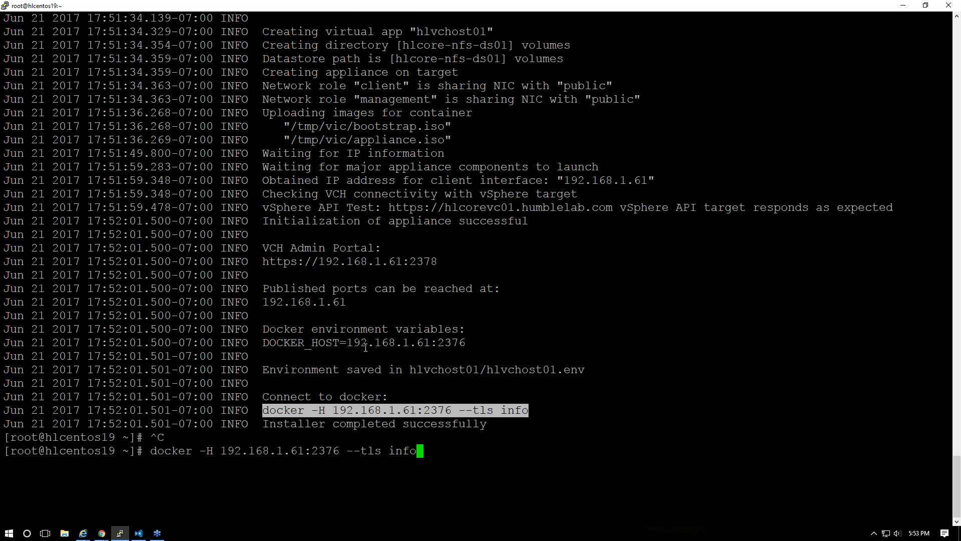
key(Return)
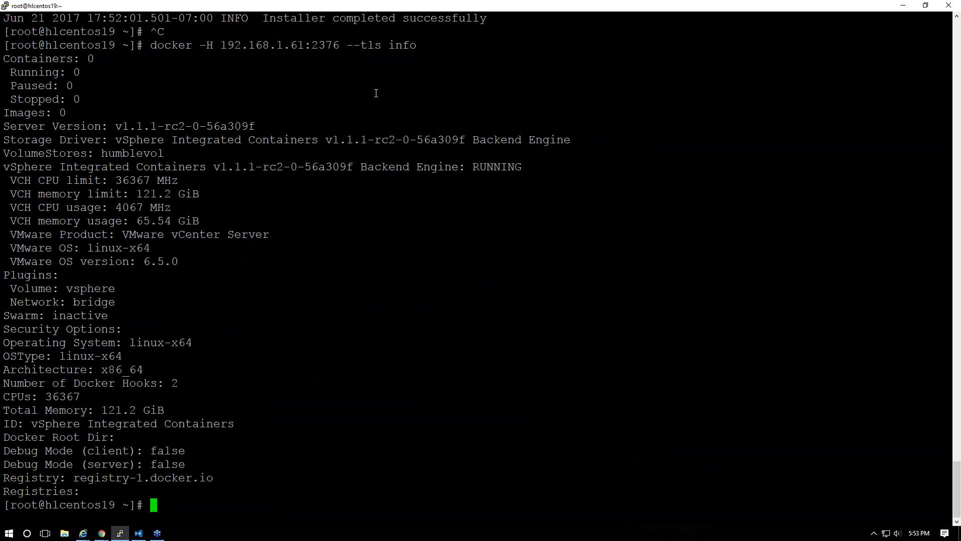
Re-enter the https host address, keep the Certs credential, and verify the host again
key(alt+Tab)
drag(345, 143, 174, 146)
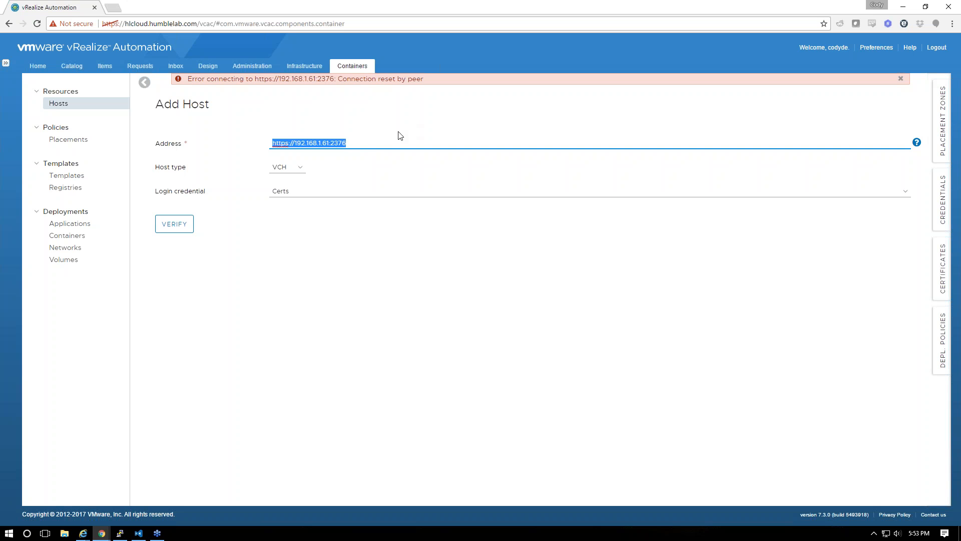
key(BackSpace)
text(https:)
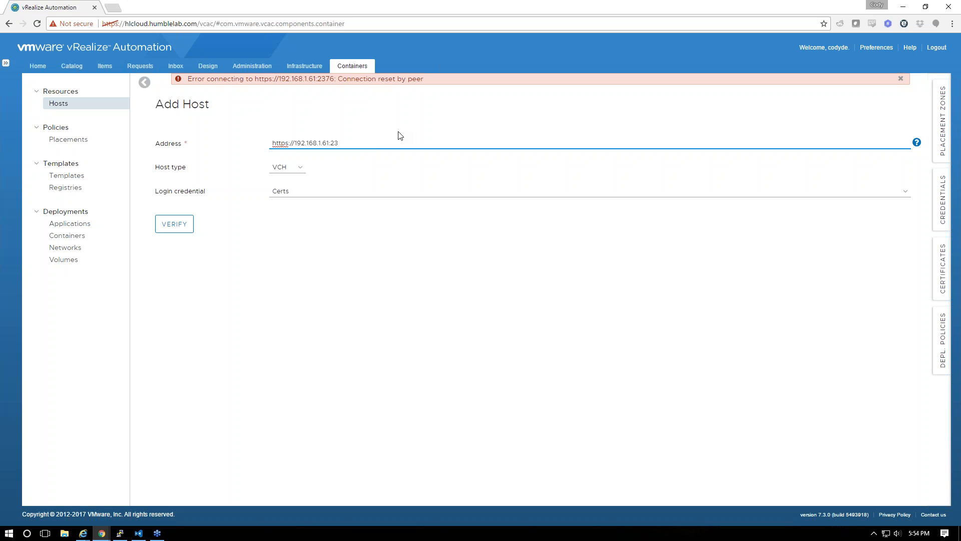
key(alt+Tab)
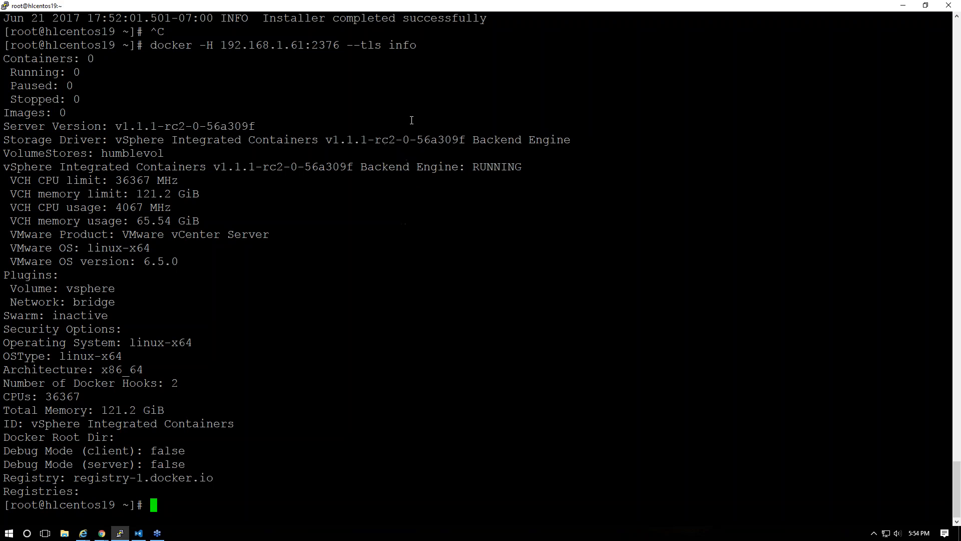
key(Up)
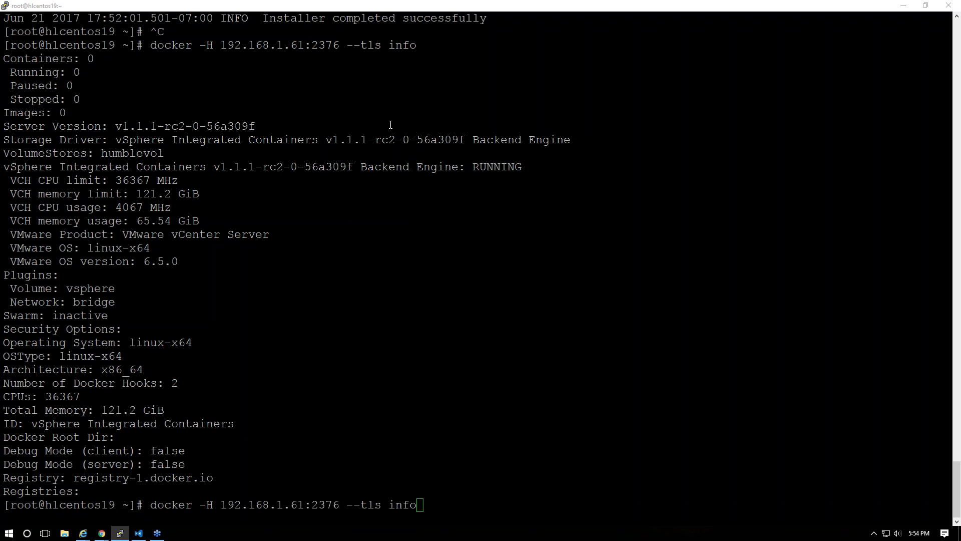
key(alt+Tab)
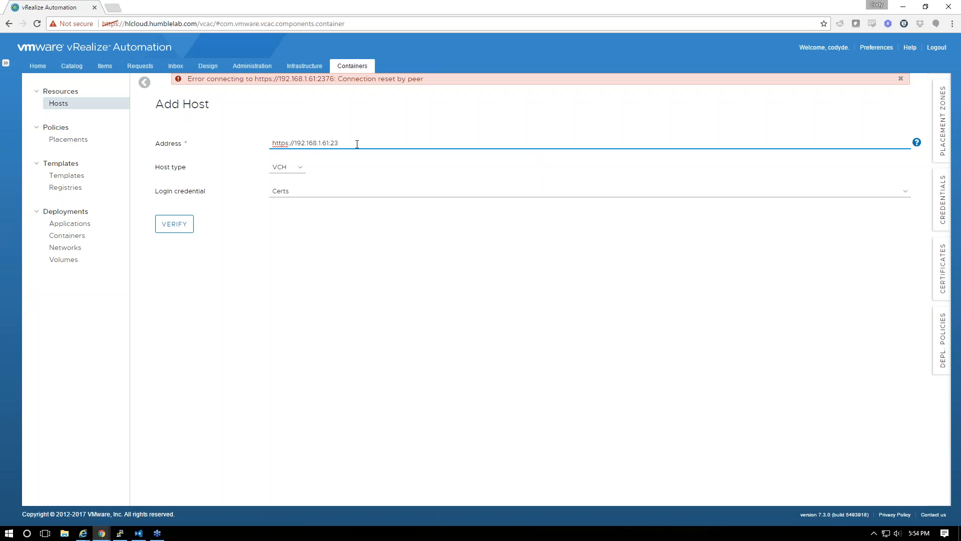
click(294, 194)
click(294, 195)
click(175, 225)
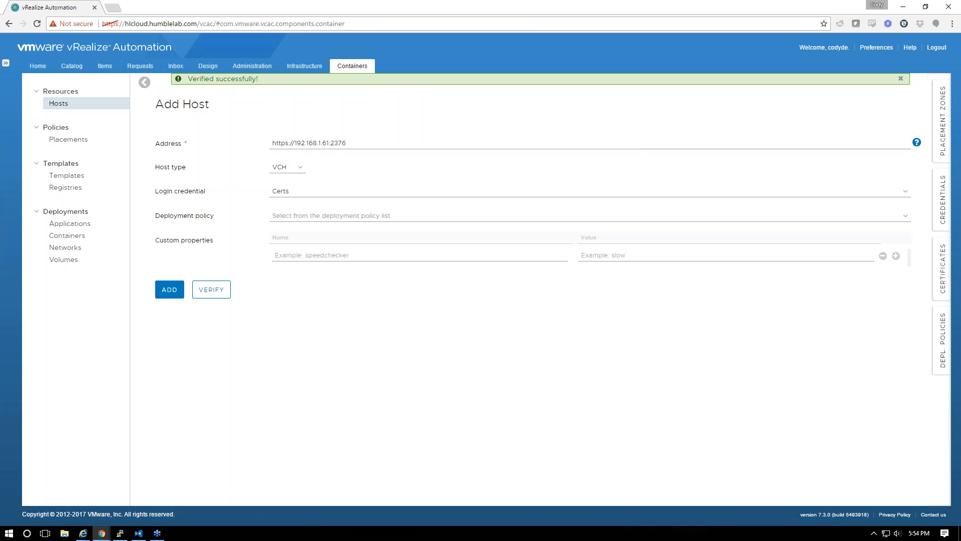
Add the verified 192.168.1.61 VCH host without choosing a deployment policy
click(344, 216)
click(344, 219)
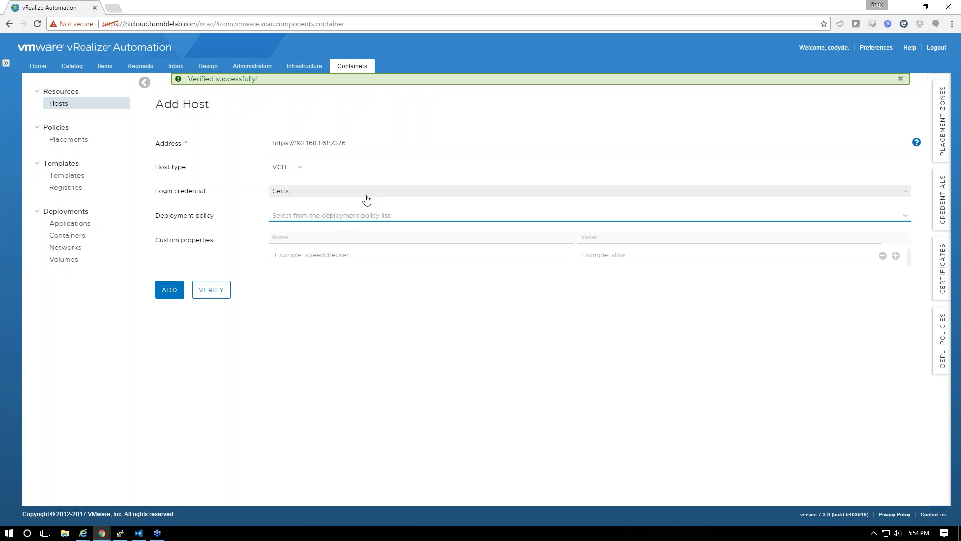
click(165, 293)
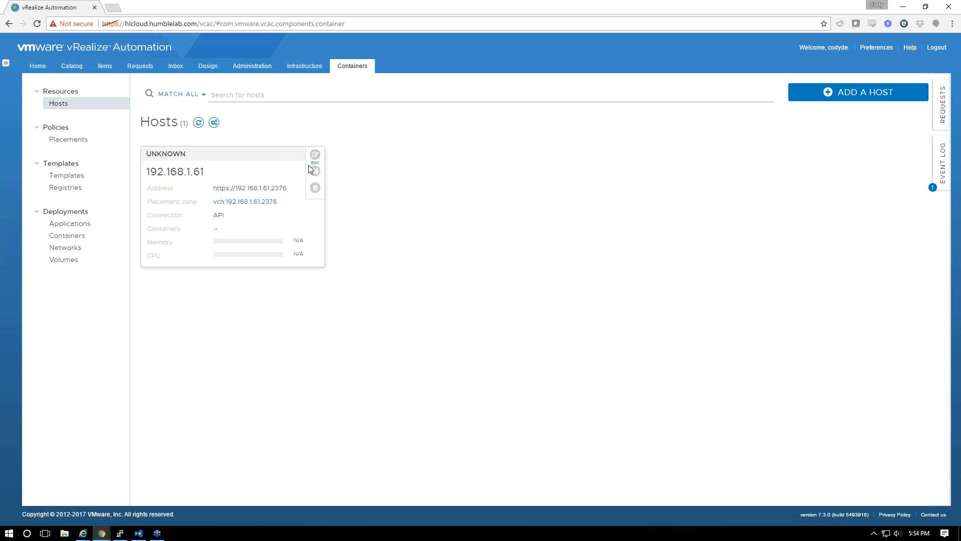
Assign the vch placement to the Humblelab-BG business group and run data collection on the hosts
click(311, 158)
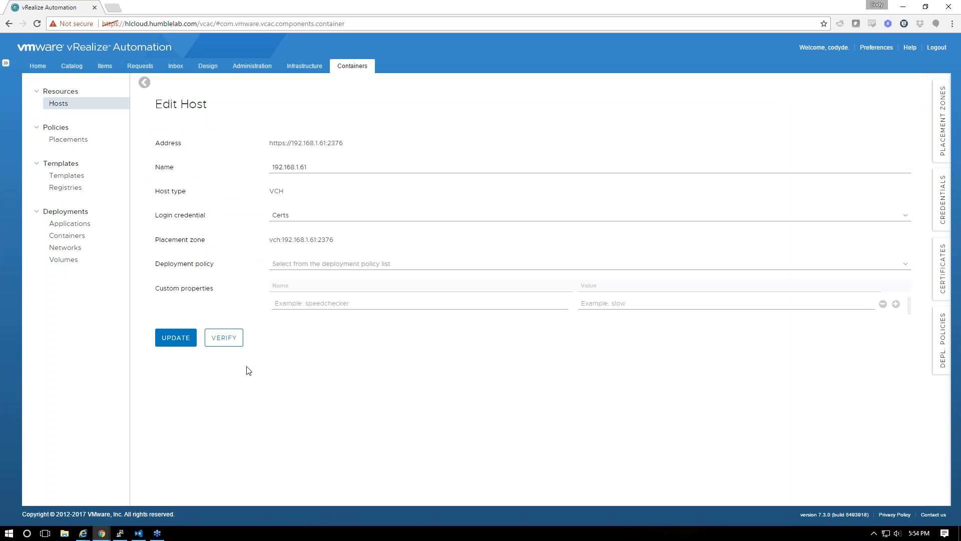
click(83, 140)
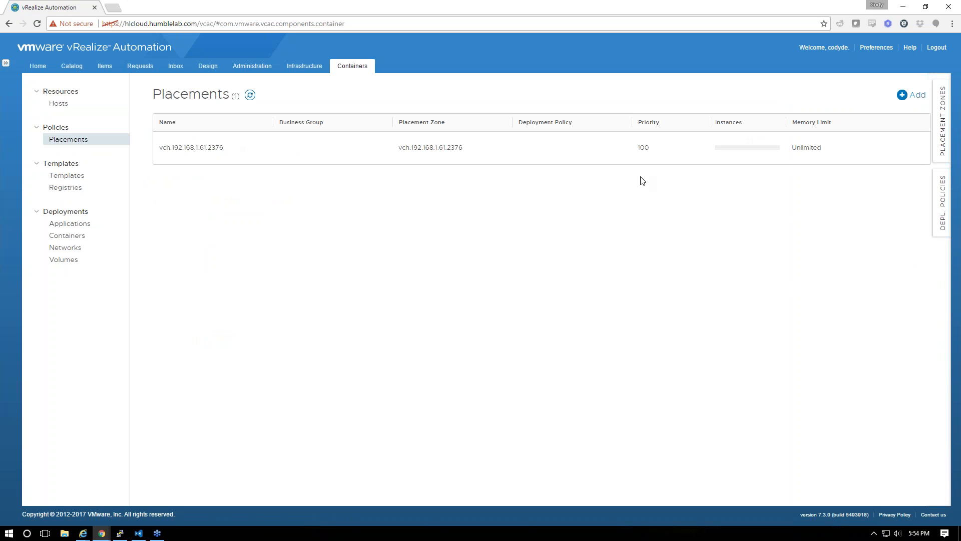
click(908, 150)
click(275, 176)
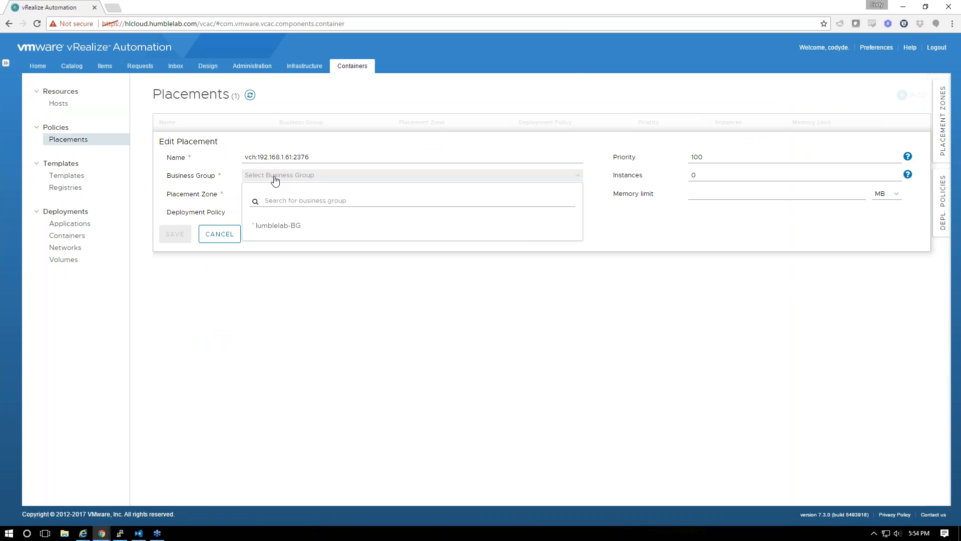
click(275, 231)
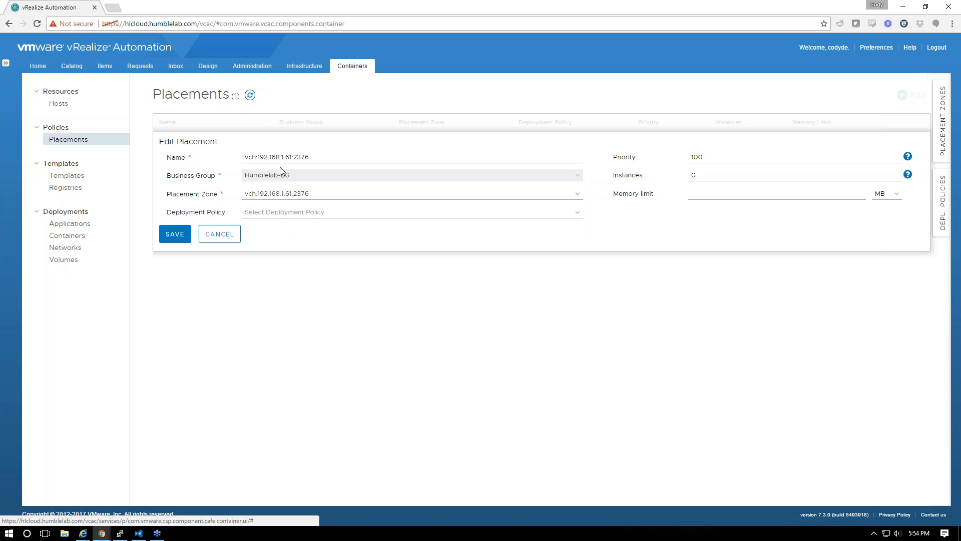
click(172, 234)
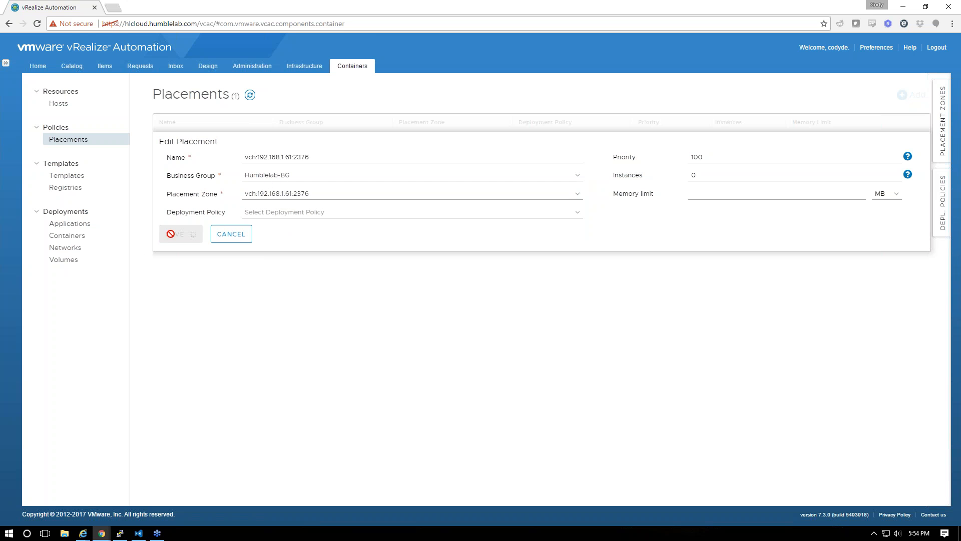
click(58, 103)
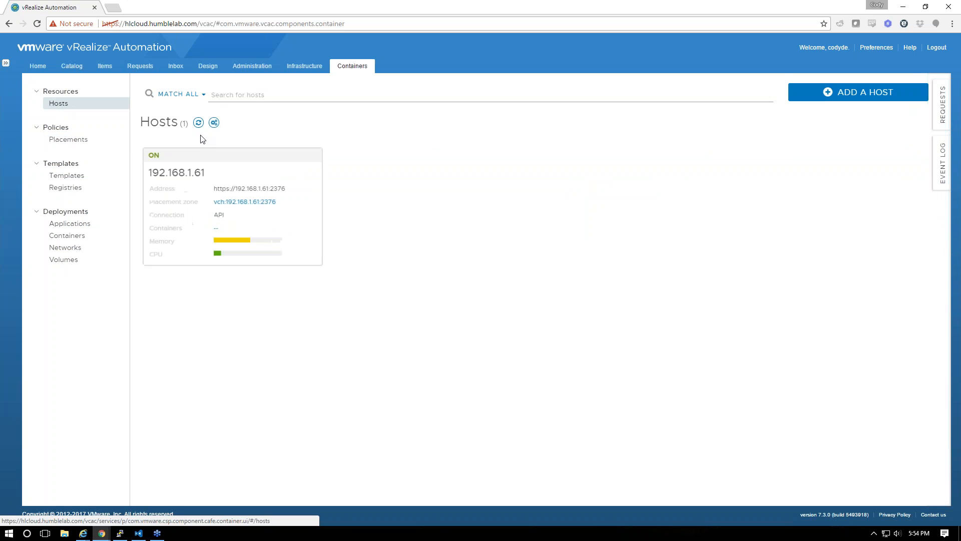
click(215, 122)
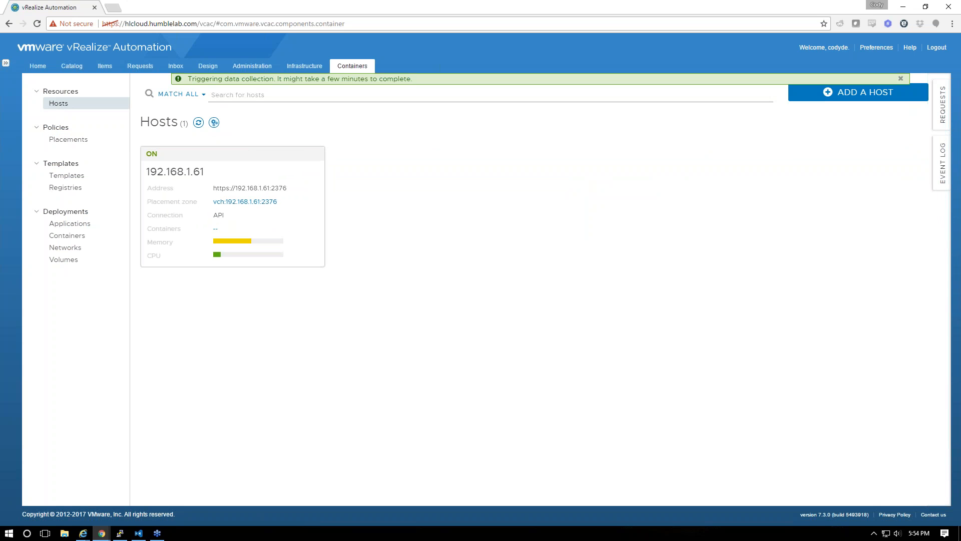
Start a new container network named lan-vds on host 192.168.1.61
click(62, 247)
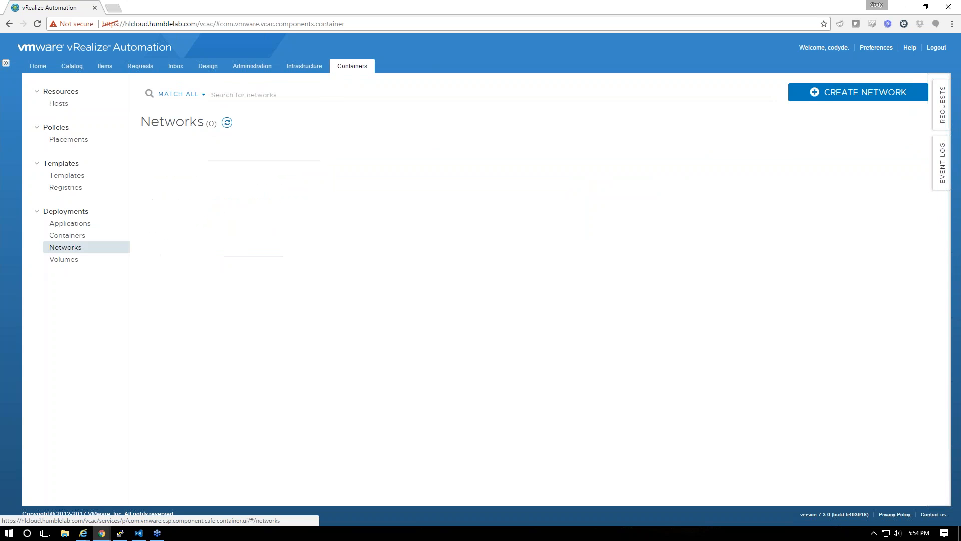
click(857, 92)
click(276, 116)
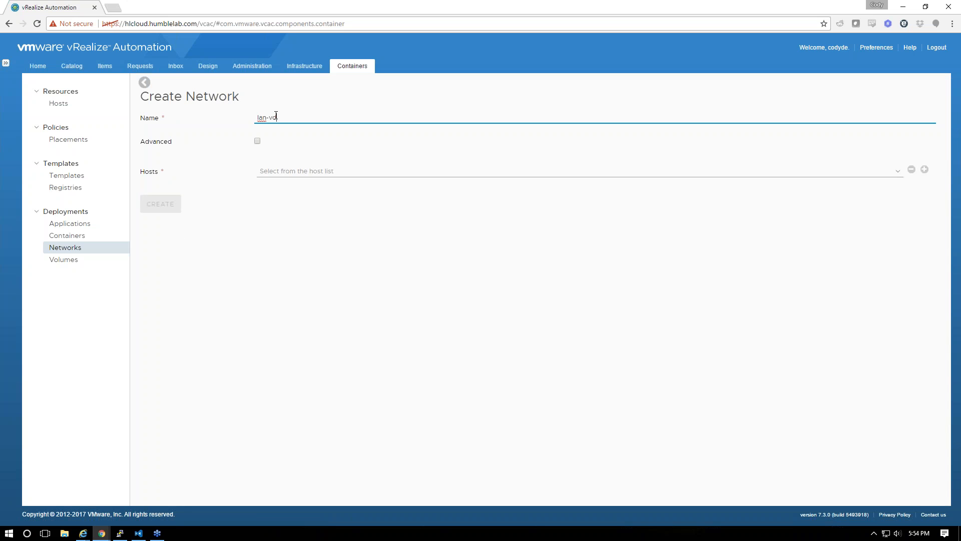
text(lan-vds)
click(274, 172)
click(291, 220)
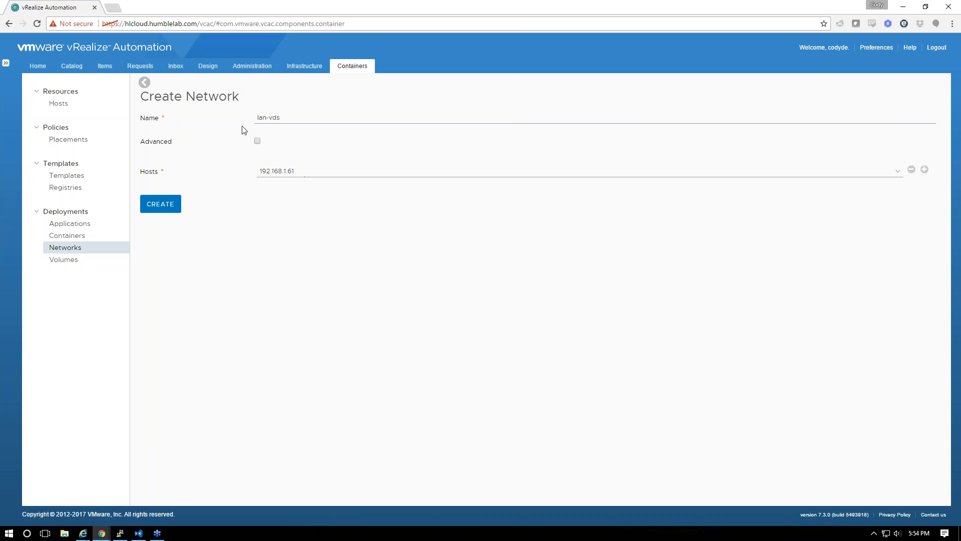
Give it advanced IPAM subnet and range 192.168.1.0/24, gateway 192.168.1.1, and submit it
click(257, 142)
text(192)
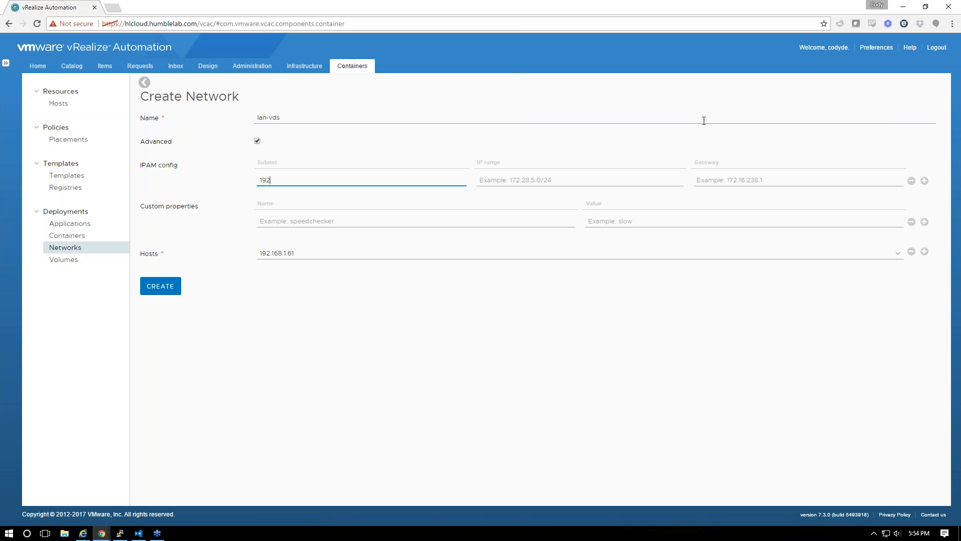
text(.168.1.0/24)
key(Tab)
text(192)
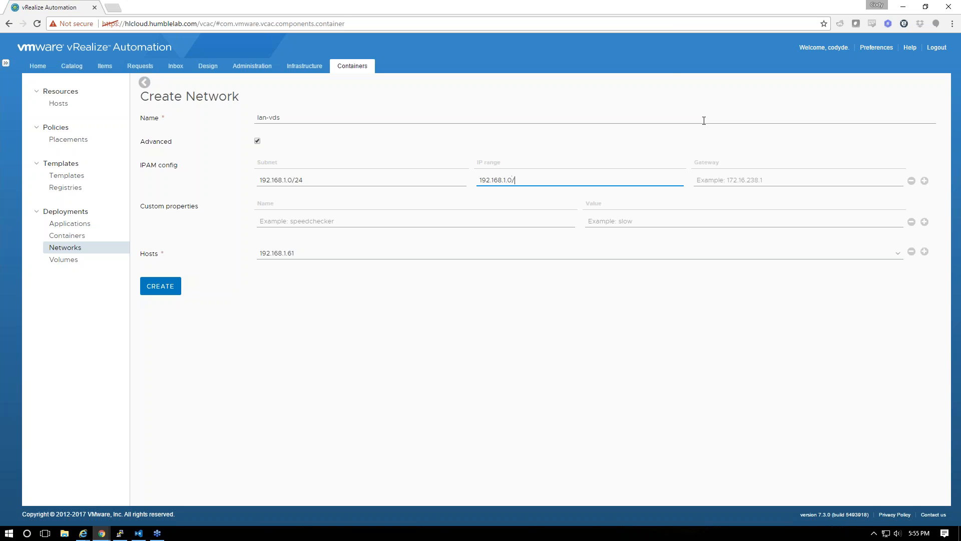
key(Tab)
text(192.168)
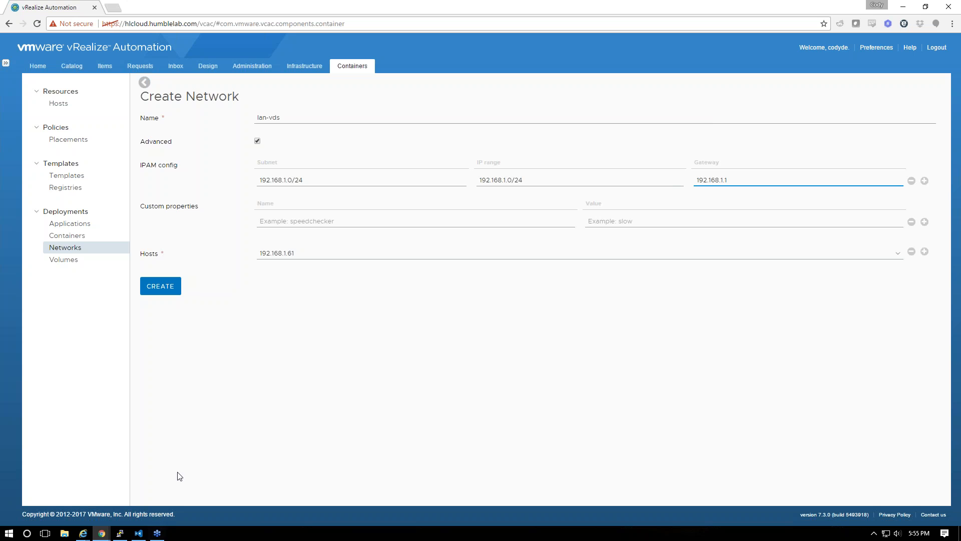
key(Return)
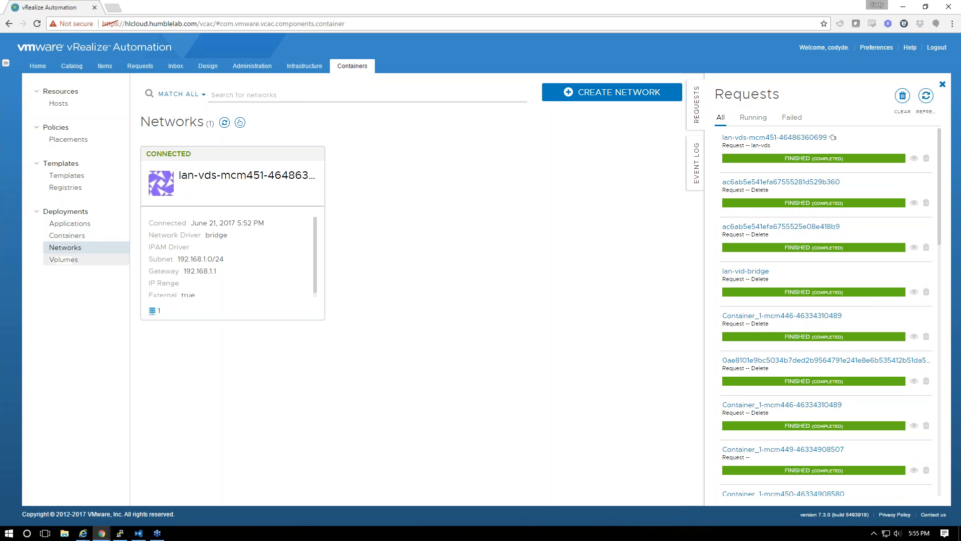
Check the registries and search templates for 'pyva' to confirm humblelab/pyva is available
click(59, 103)
click(214, 122)
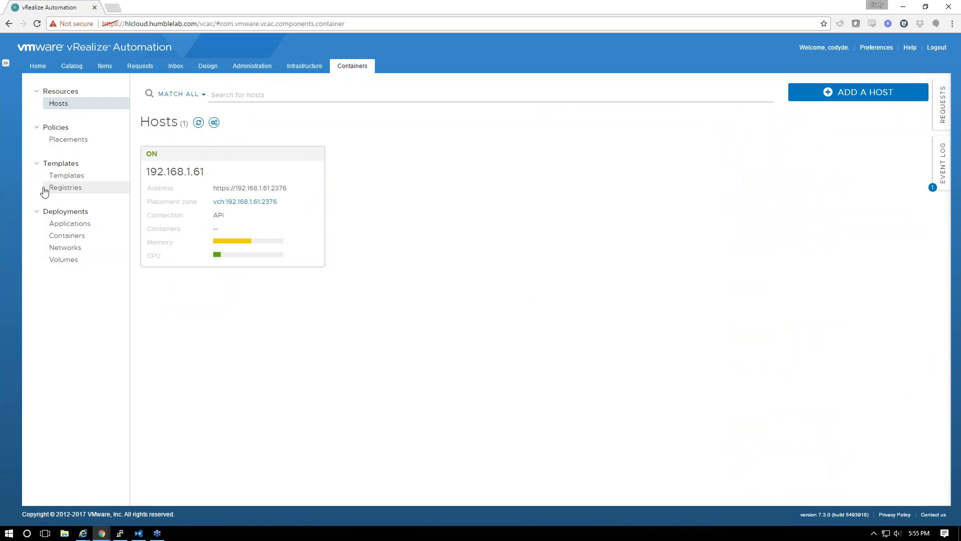
click(65, 188)
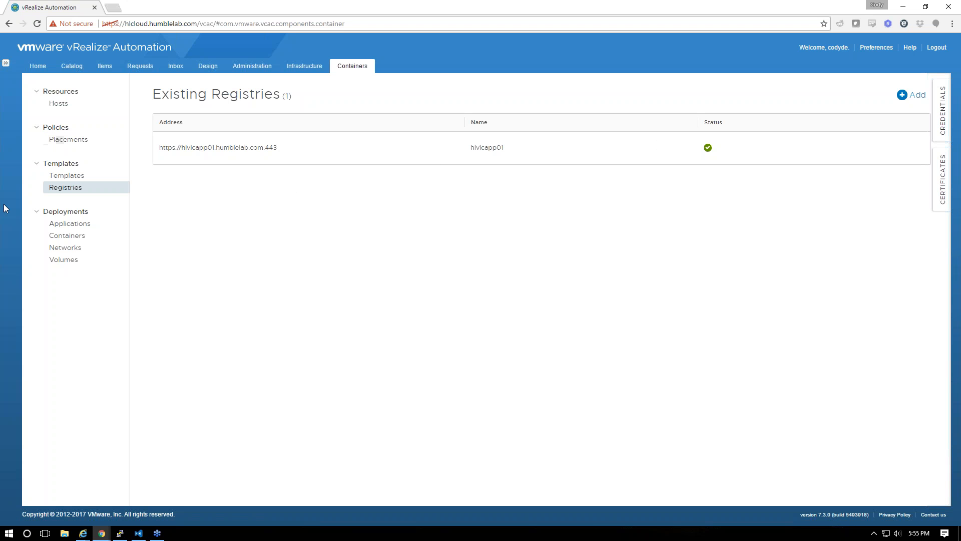
click(71, 174)
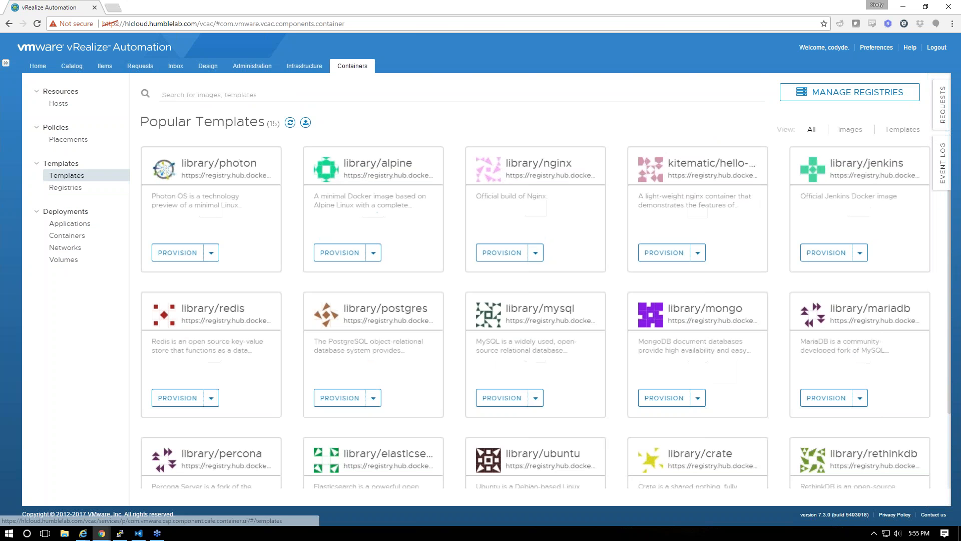
text(pyva)
key(Return)
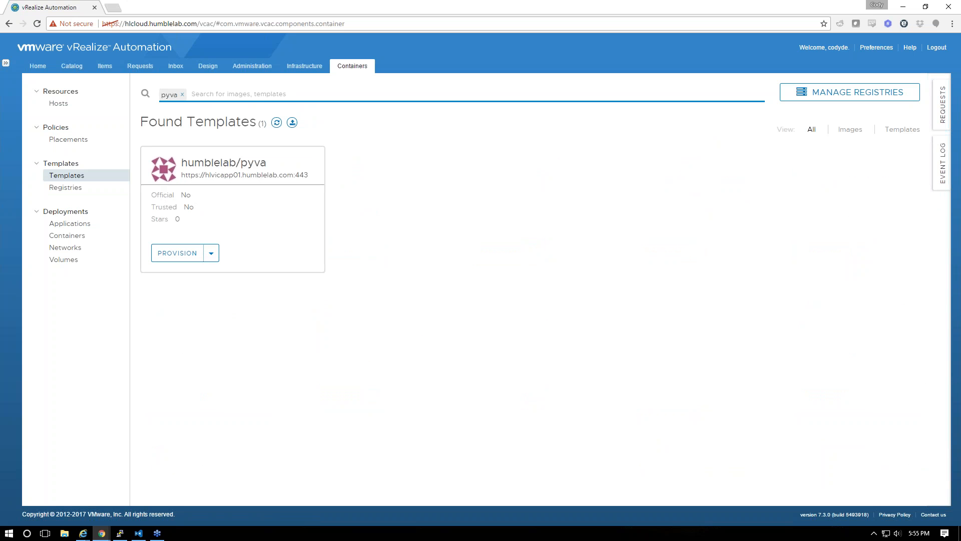
key(BackSpace)
key(BackSpace)
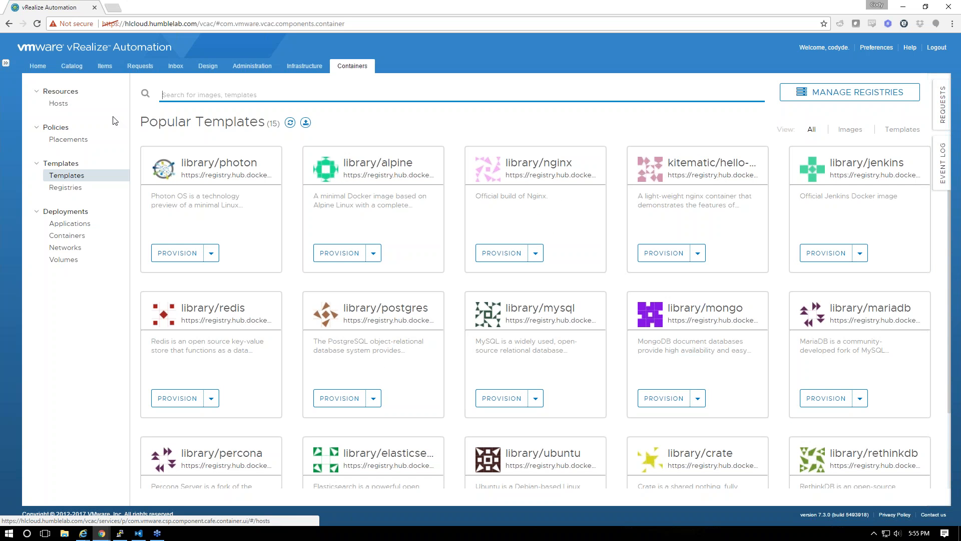
click(199, 70)
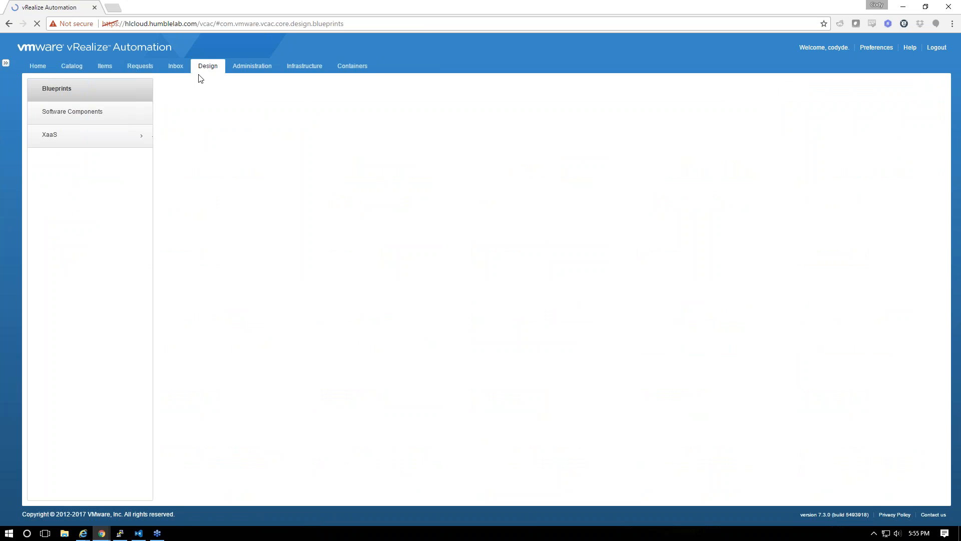
Create a blueprint called Gideon and show the Containers components on its canvas
click(174, 111)
text(Gideon)
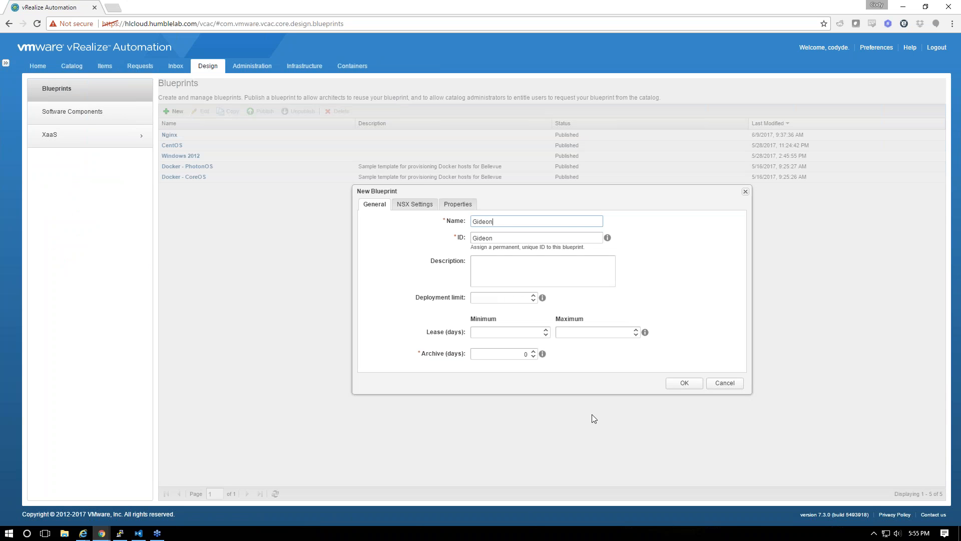
click(686, 384)
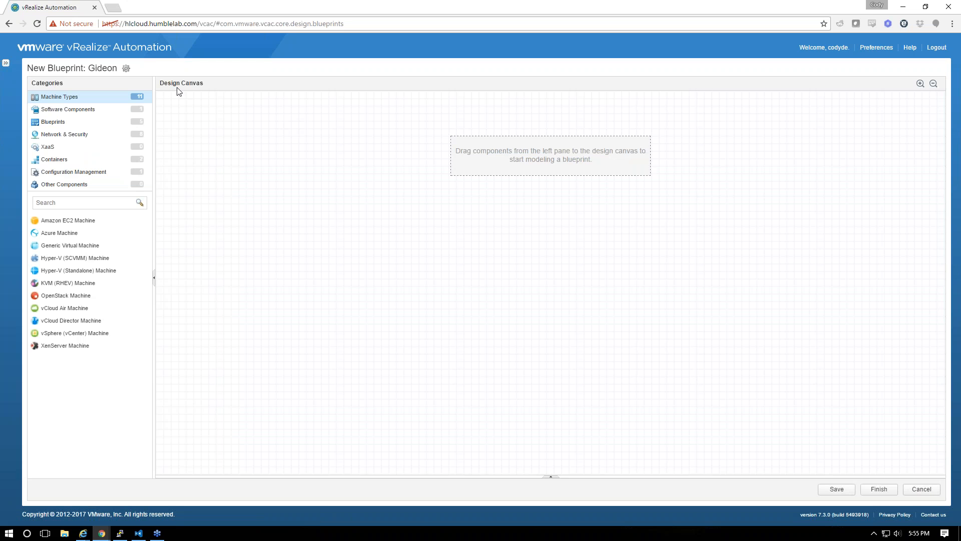
click(84, 159)
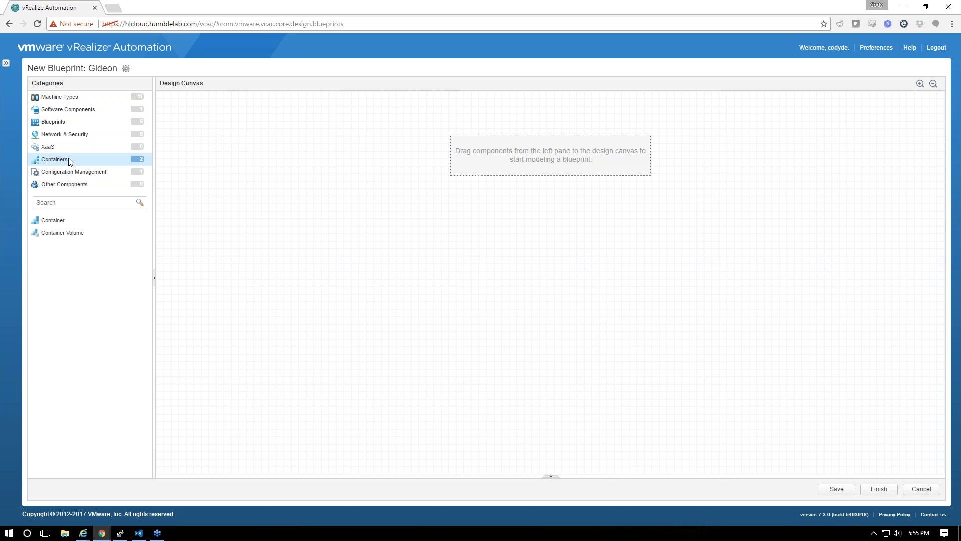
Drop a Container onto the canvas named Gideon using the humblelab/pyva image
drag(55, 224, 547, 180)
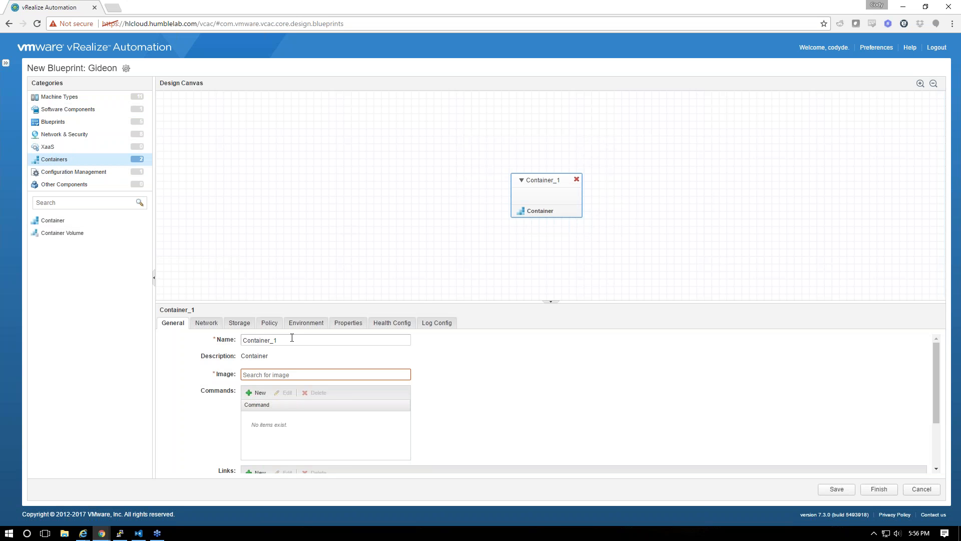
text(Gideon)
key(Tab)
text(pyva)
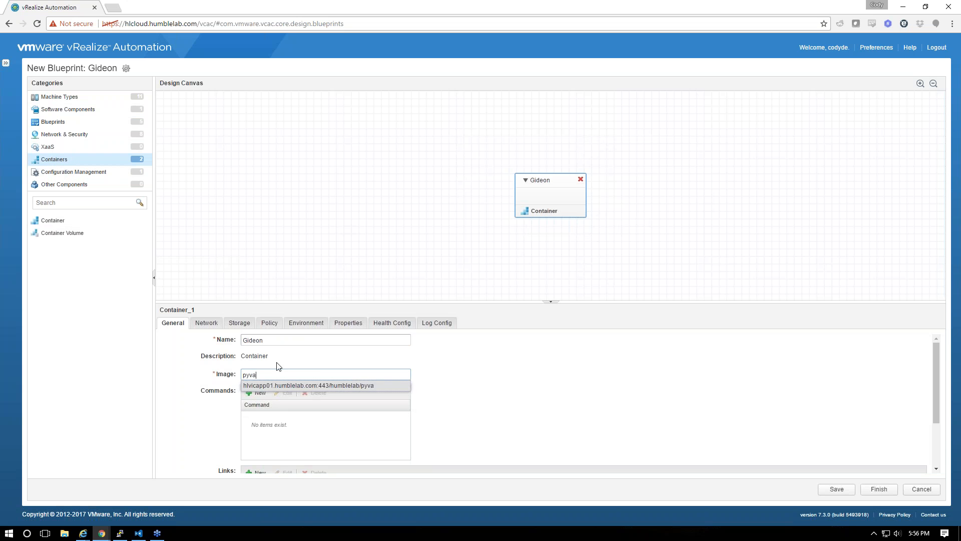
click(288, 385)
scroll(438, 370, down, 2)
scroll(400, 383, up, 2)
click(206, 323)
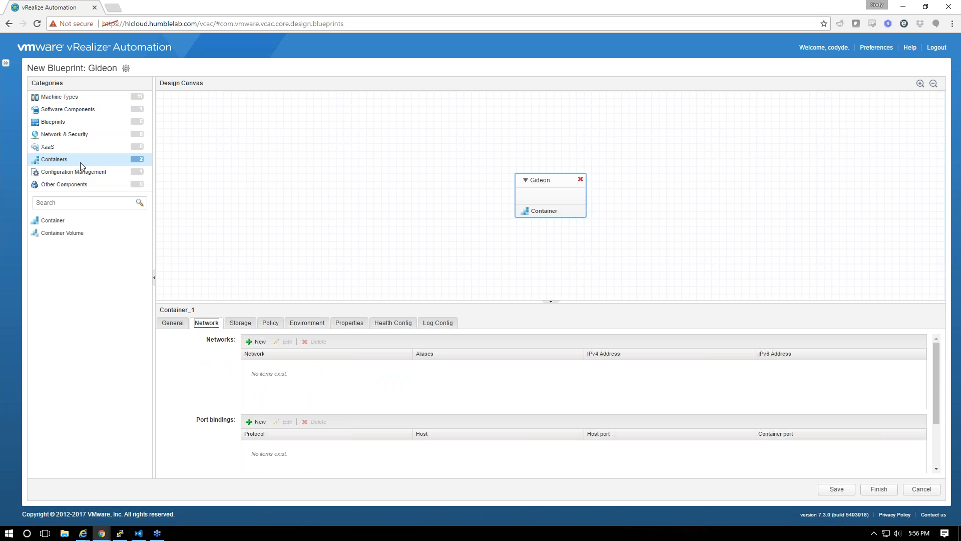
click(64, 134)
Drop a Container Network onto the canvas, name it lan-vds, and leave its IPAM empty
drag(58, 223, 471, 228)
drag(313, 338, 83, 340)
text(lan)
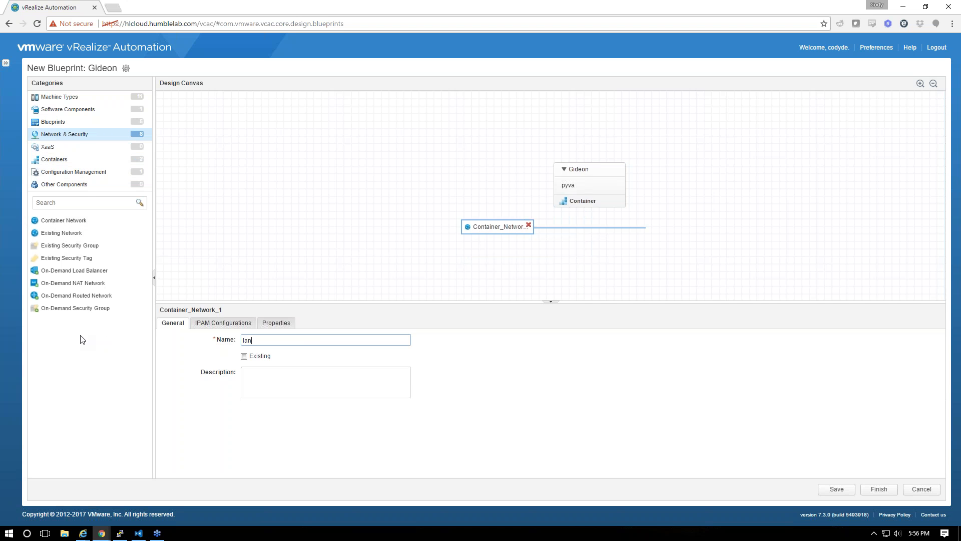
text(-vds)
mouse_move(100, 535)
text(lan)
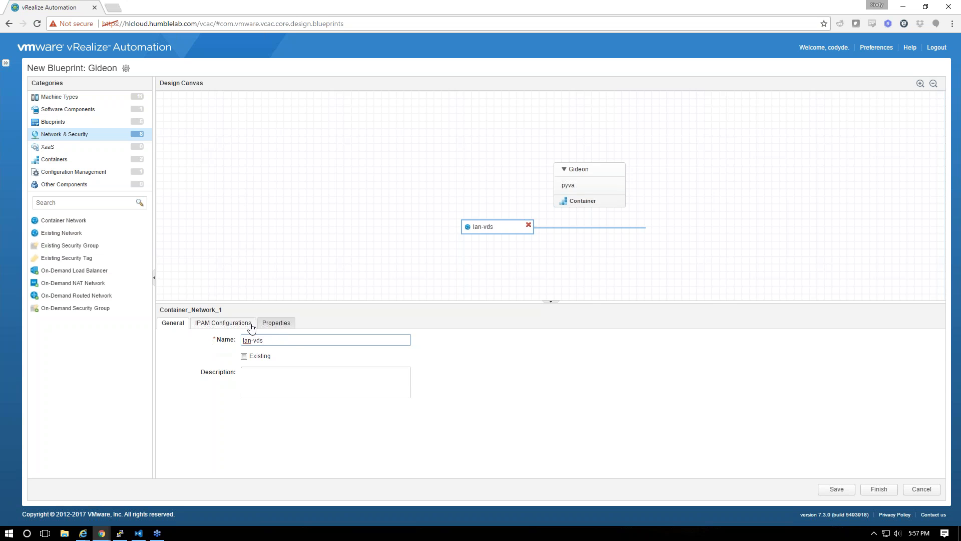
key(ctrl+a)
key(BackSpace)
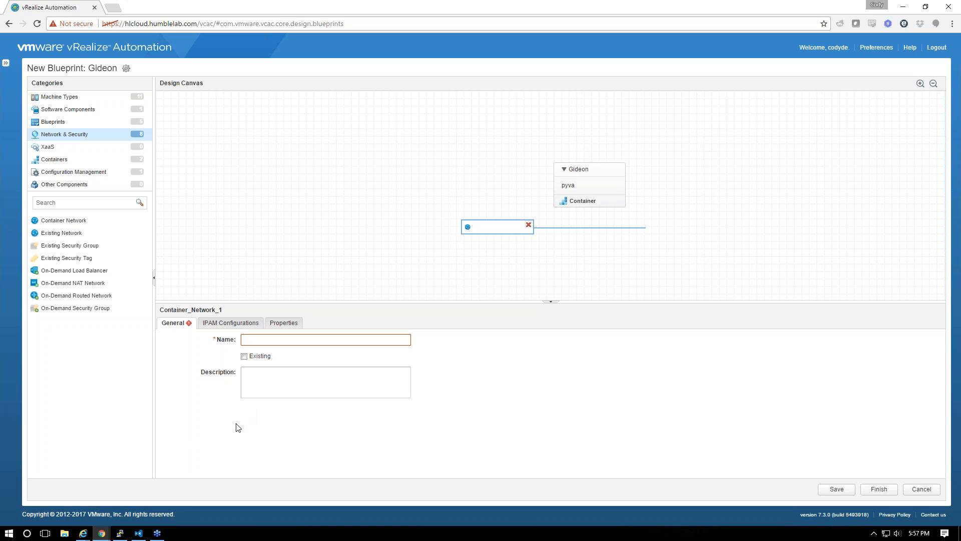
text(lan-vds)
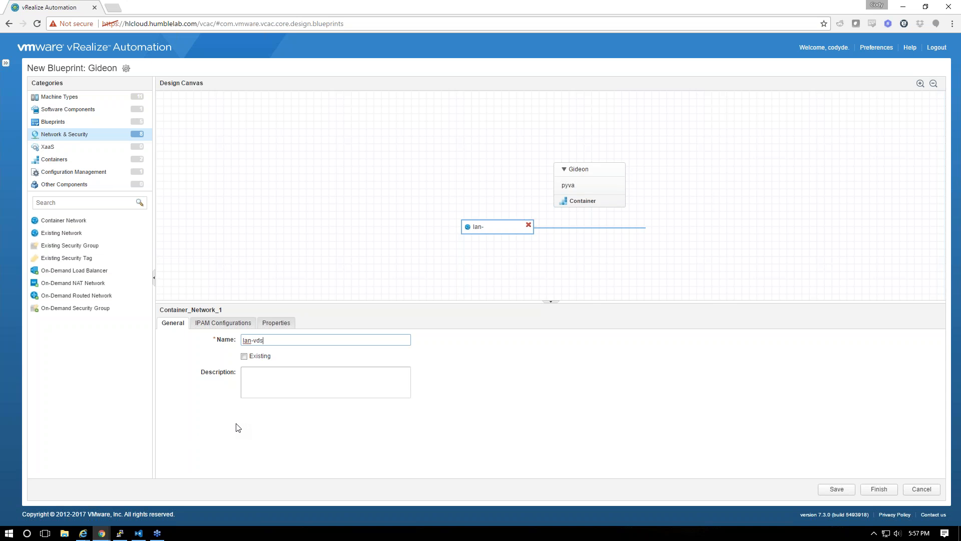
click(239, 326)
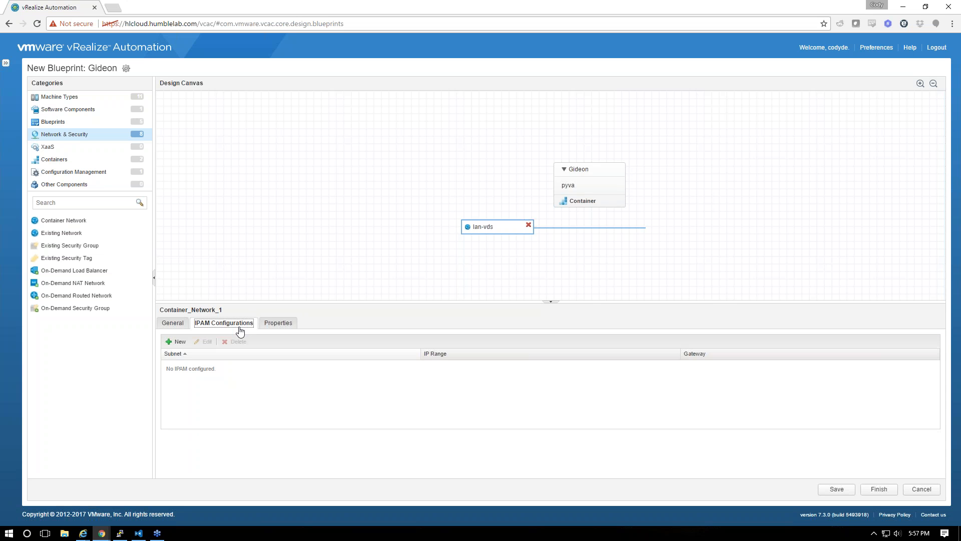
click(176, 342)
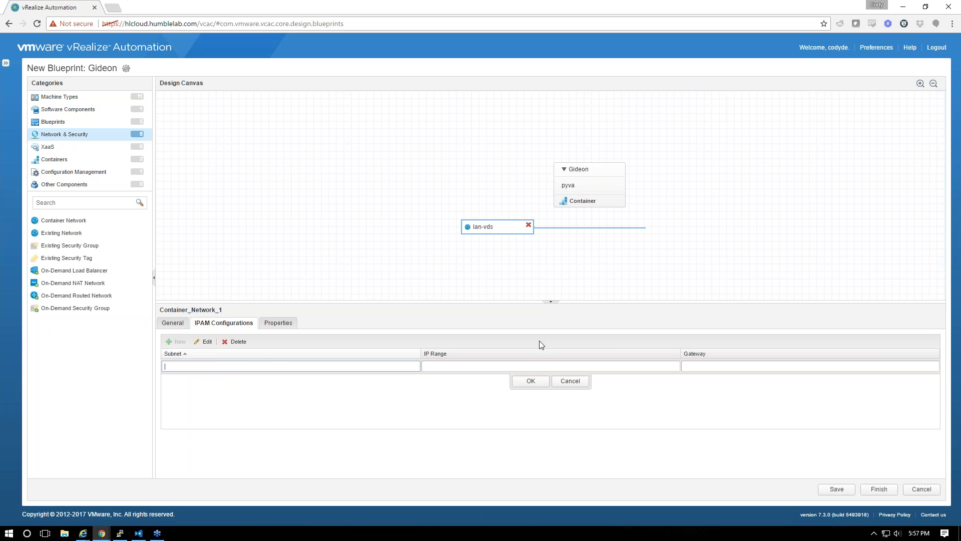
click(560, 383)
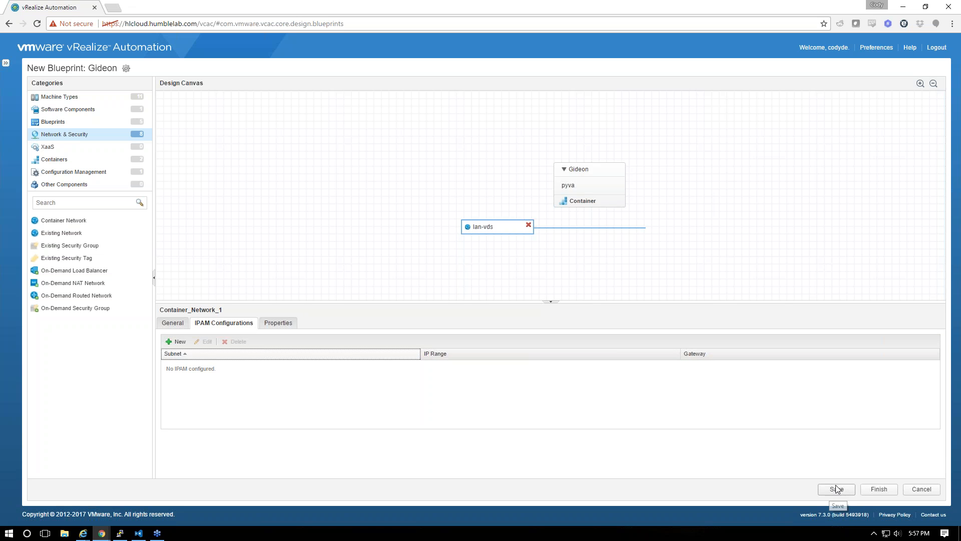
click(575, 188)
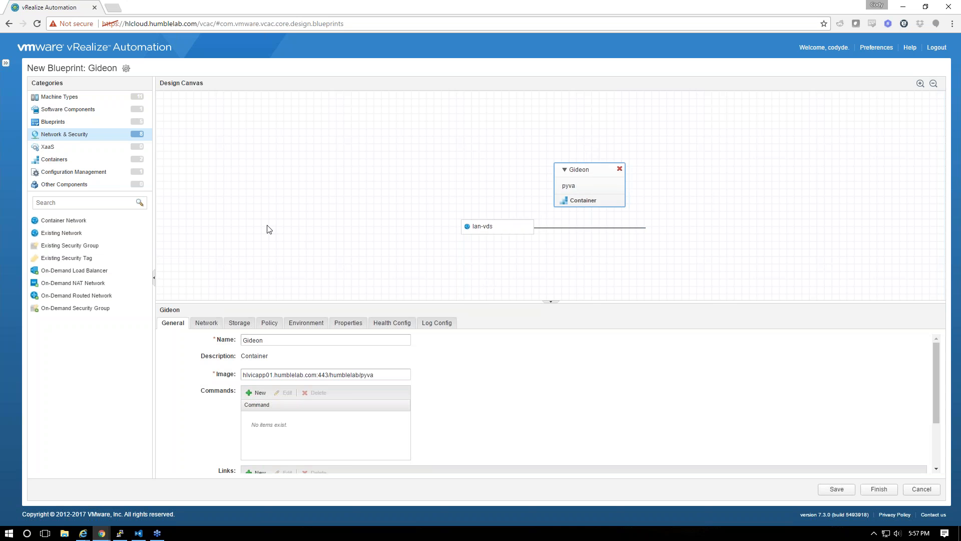
Connect the Gideon container to the lan-vds network and save the blueprint
click(206, 322)
click(257, 341)
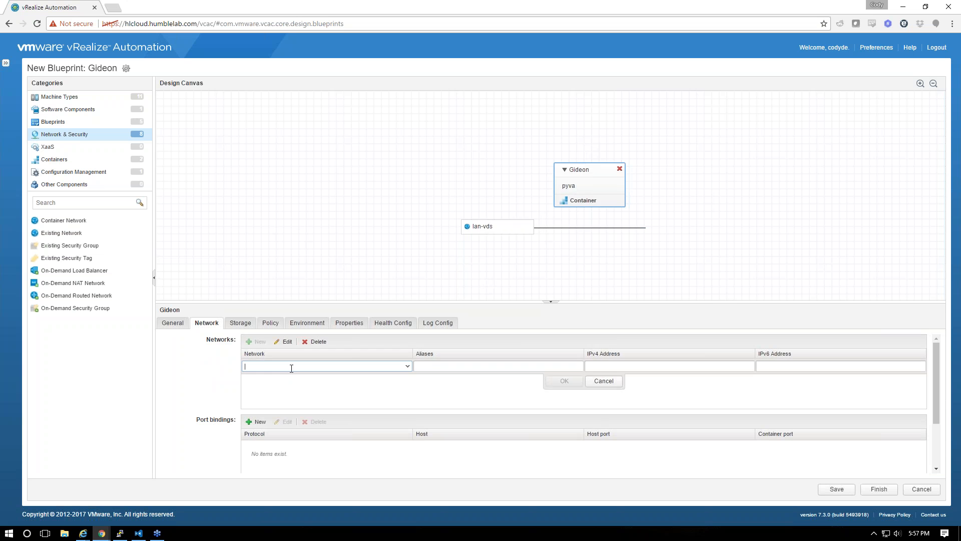
key(Return)
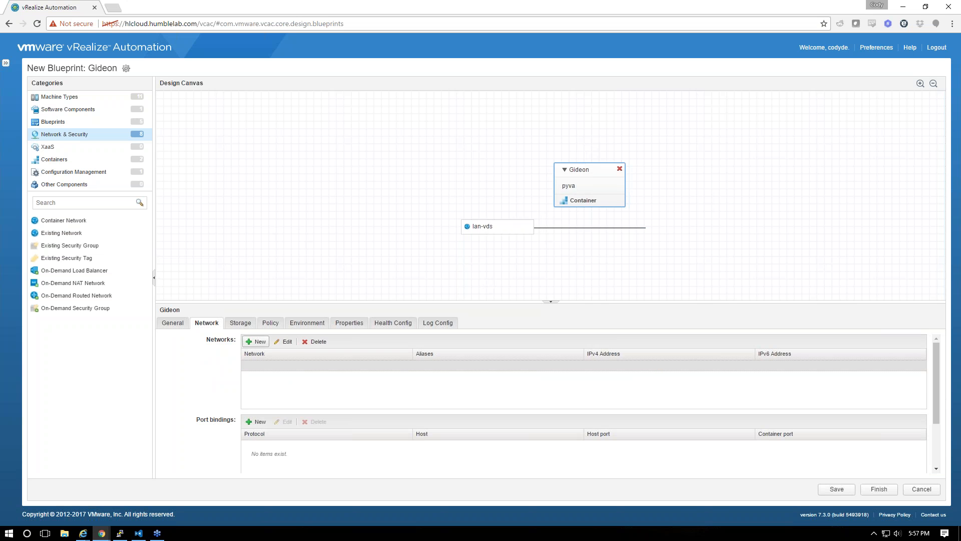
click(257, 341)
click(408, 377)
click(408, 377)
click(409, 377)
click(371, 388)
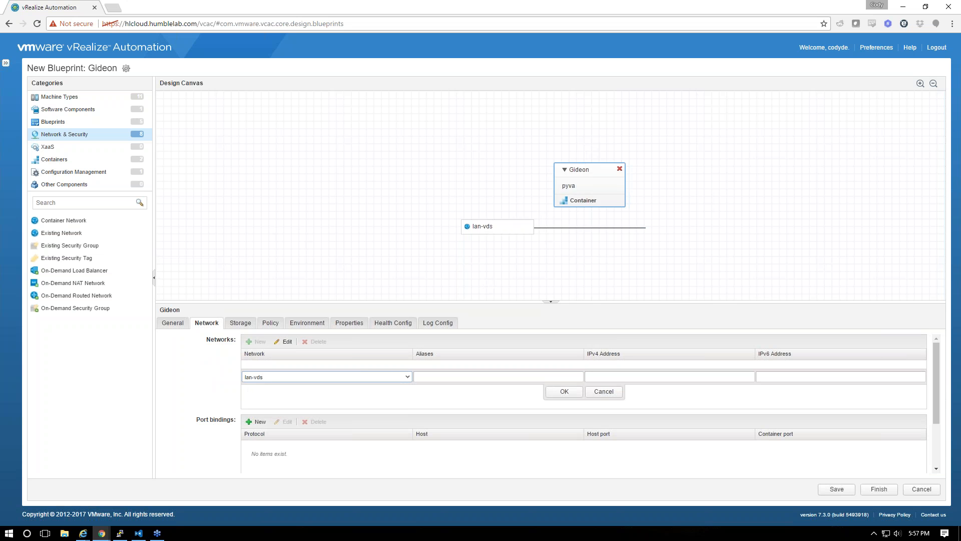
click(563, 391)
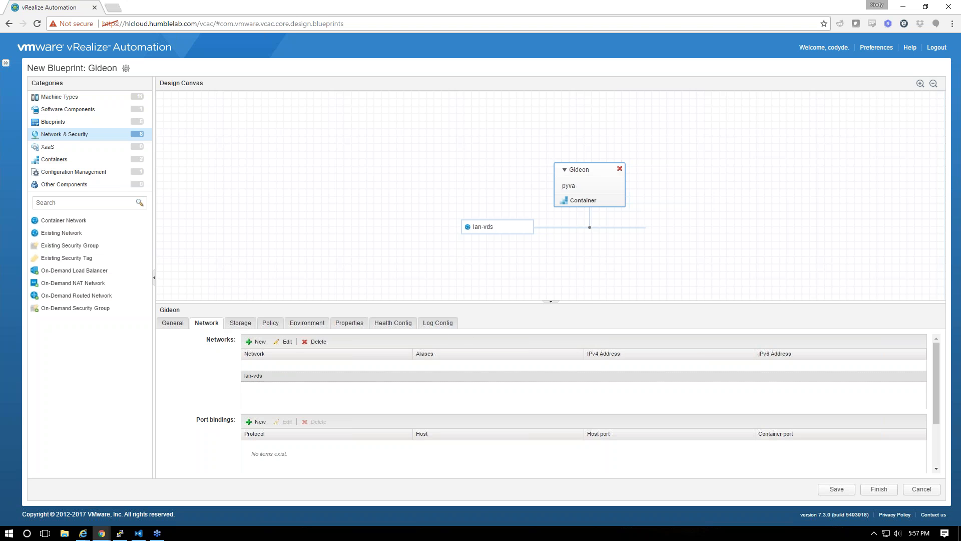
click(838, 491)
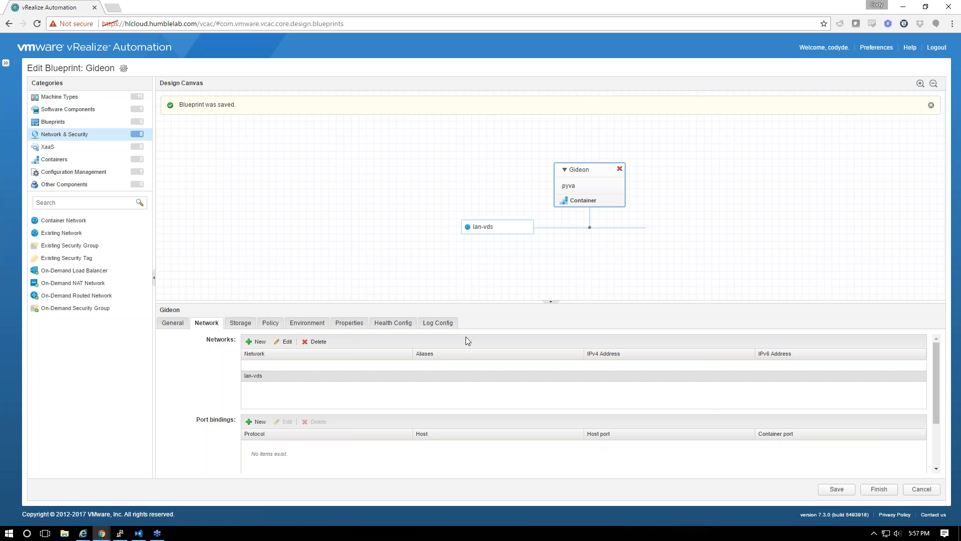
Try TCP connection health check, set the mode back to None, review the other tabs, and save again
click(399, 326)
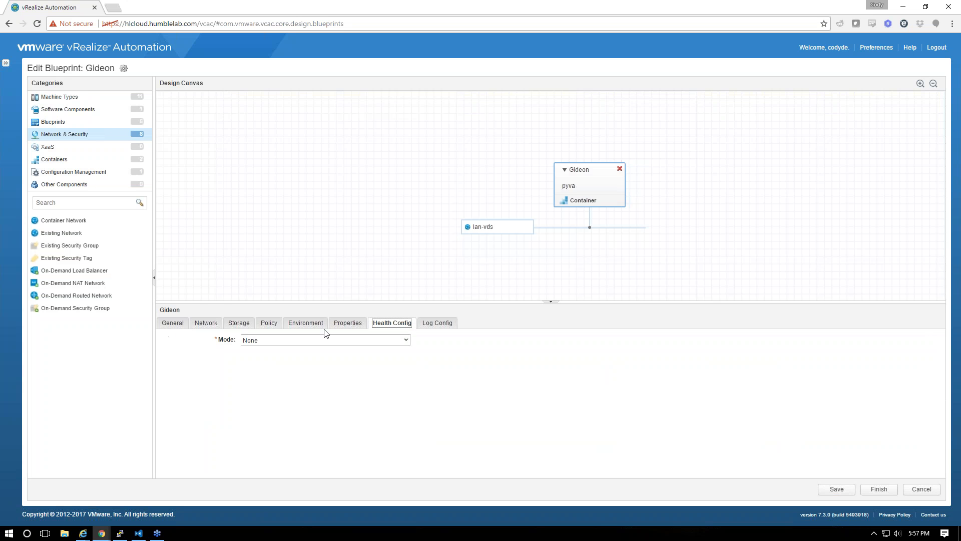
click(381, 340)
click(255, 372)
click(267, 356)
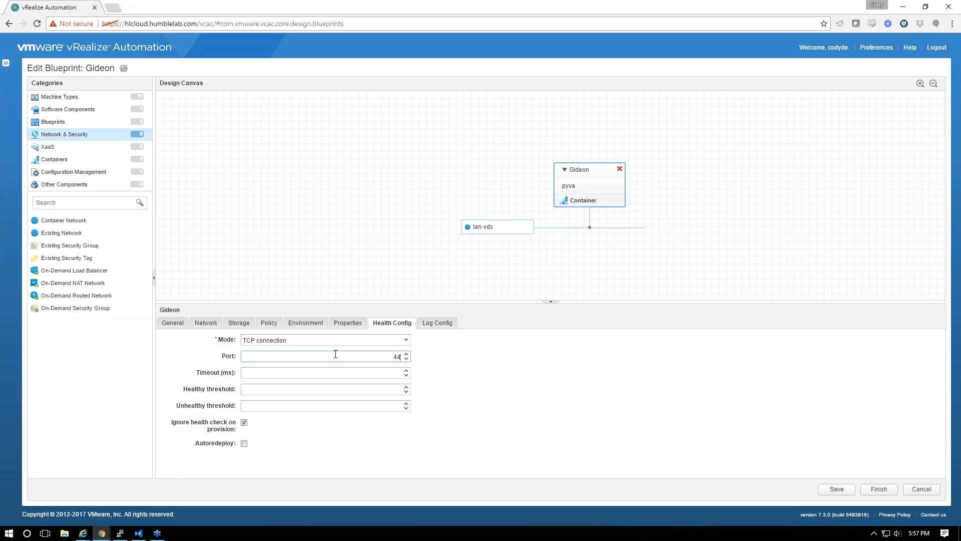
click(356, 341)
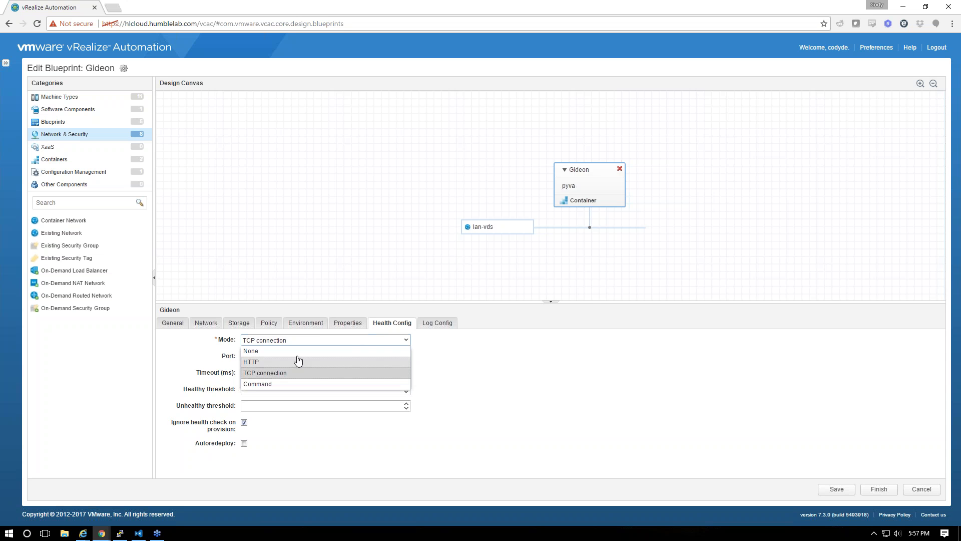
click(328, 349)
click(360, 323)
click(383, 324)
click(303, 324)
click(238, 324)
click(211, 326)
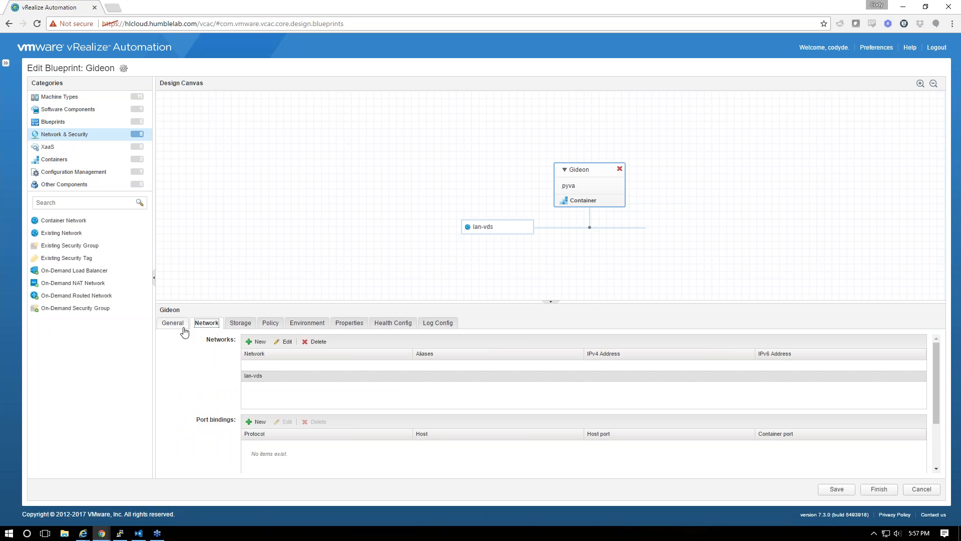
click(239, 323)
click(204, 324)
click(842, 489)
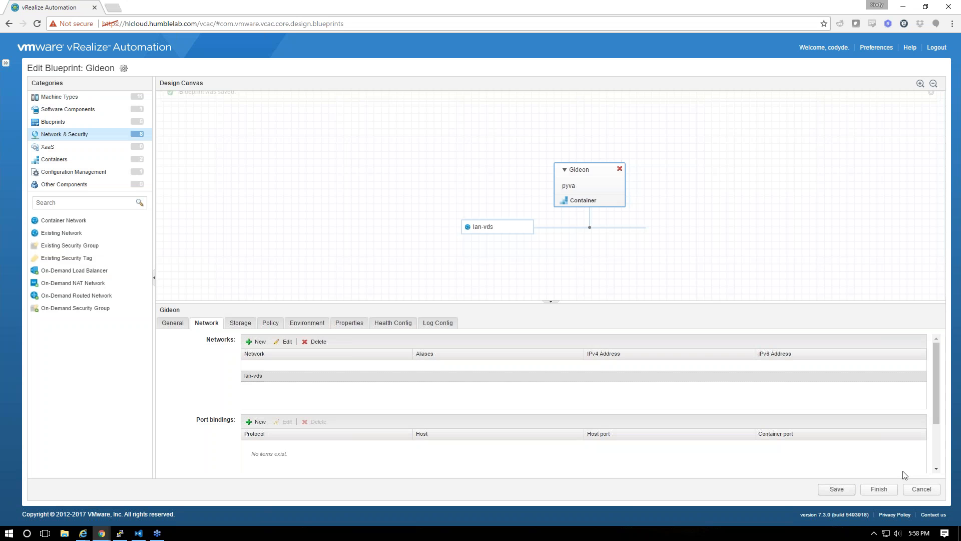
Finish the Gideon blueprint and publish it
click(879, 489)
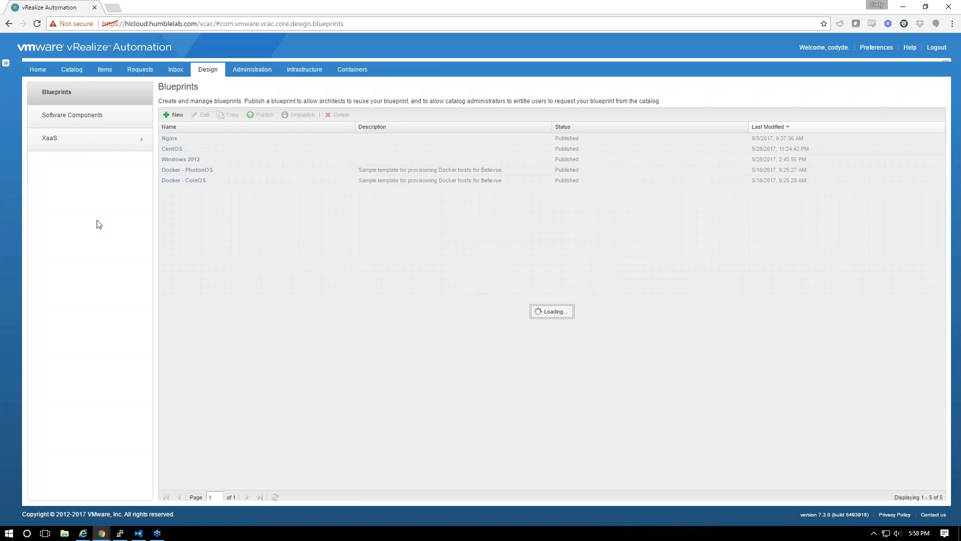
click(232, 169)
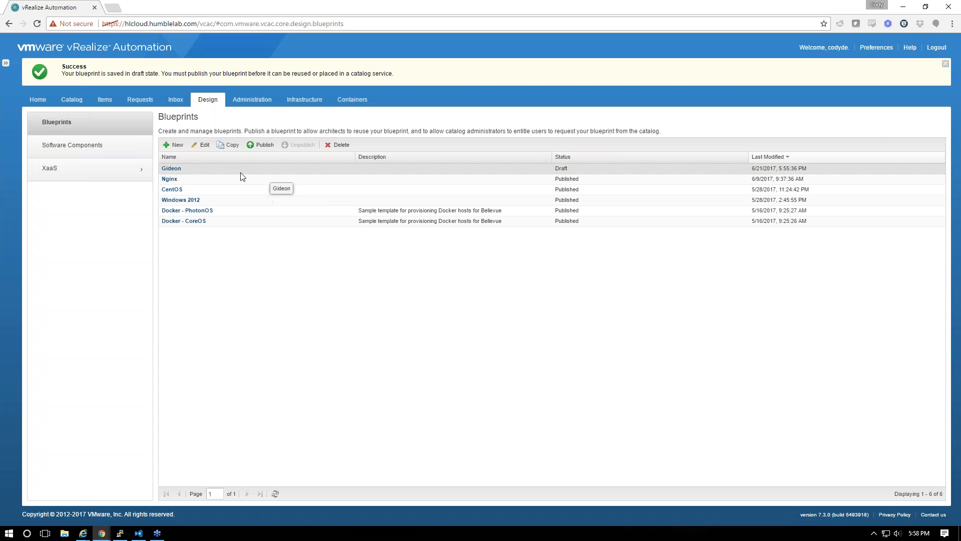
click(258, 146)
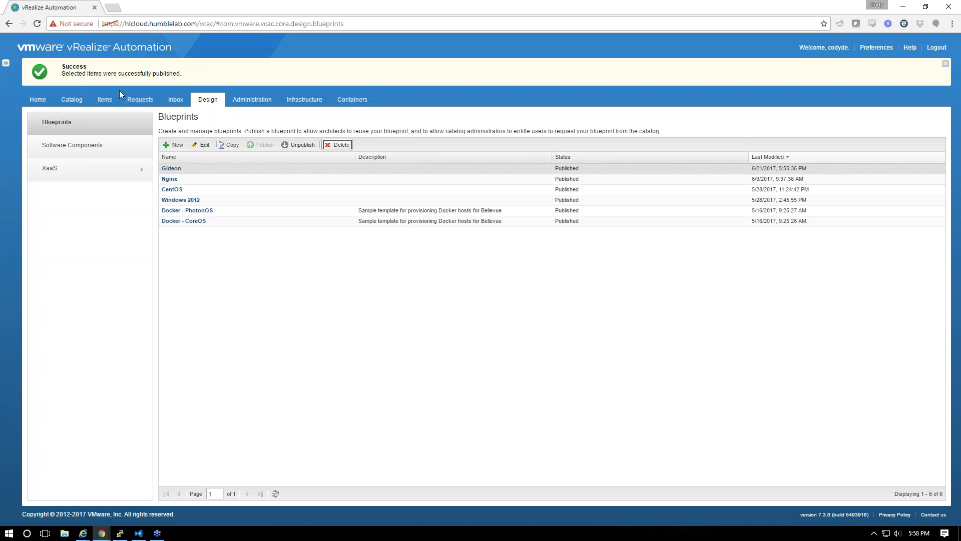
Add the Gideon blueprint to the IAAS service's catalog items in Catalog Management
click(250, 104)
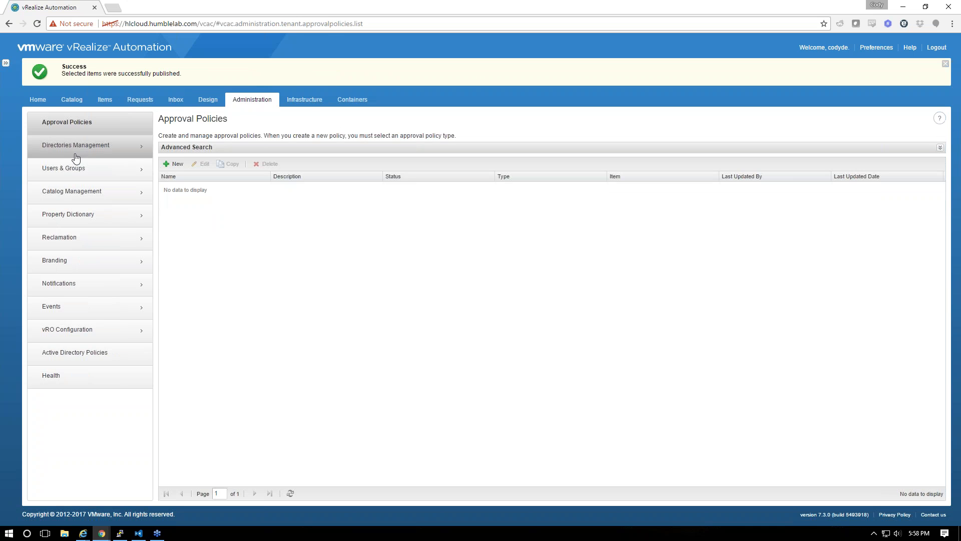
click(307, 102)
click(252, 101)
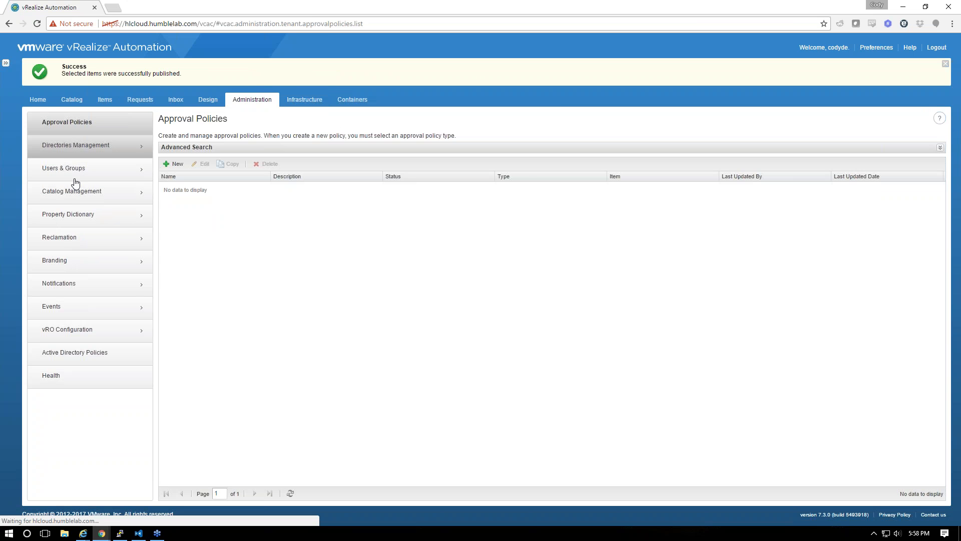
click(80, 158)
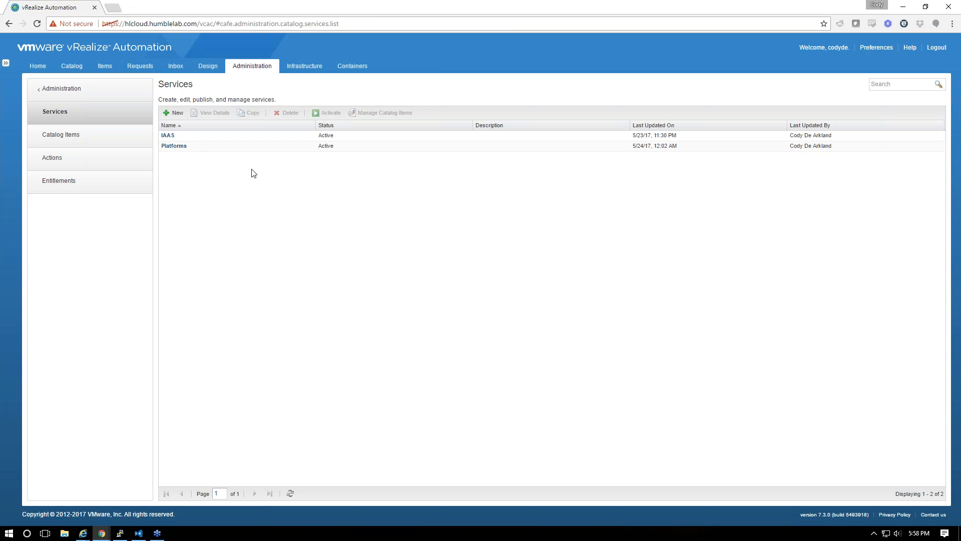
click(263, 137)
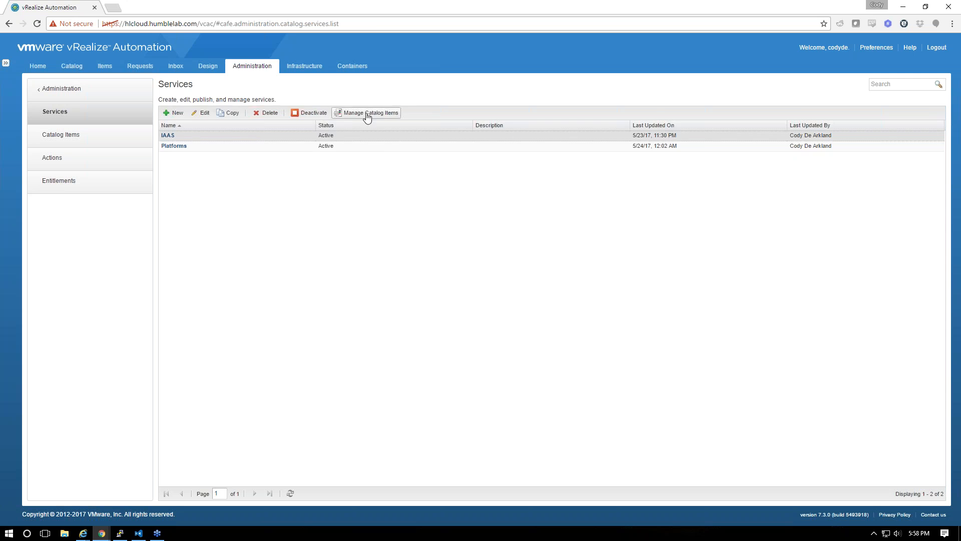
click(351, 114)
click(228, 108)
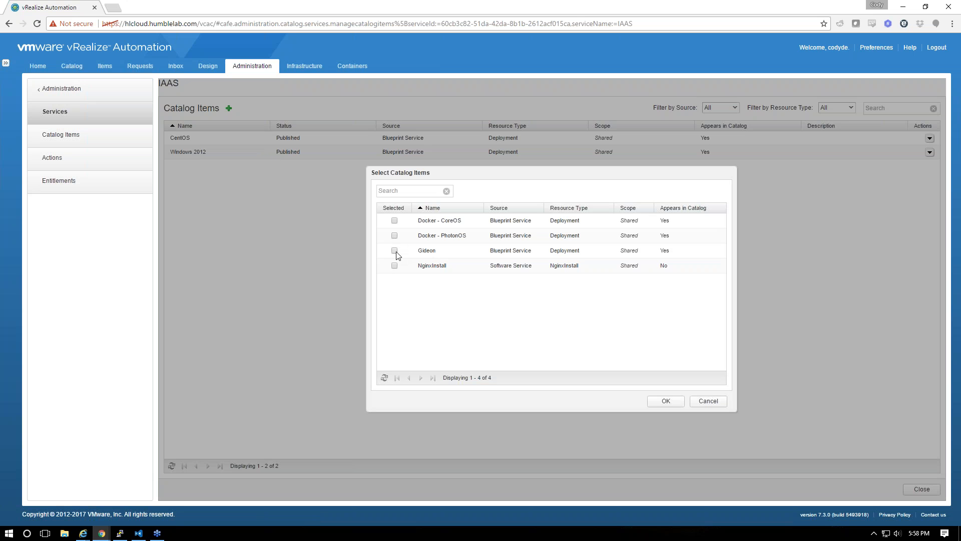
click(648, 401)
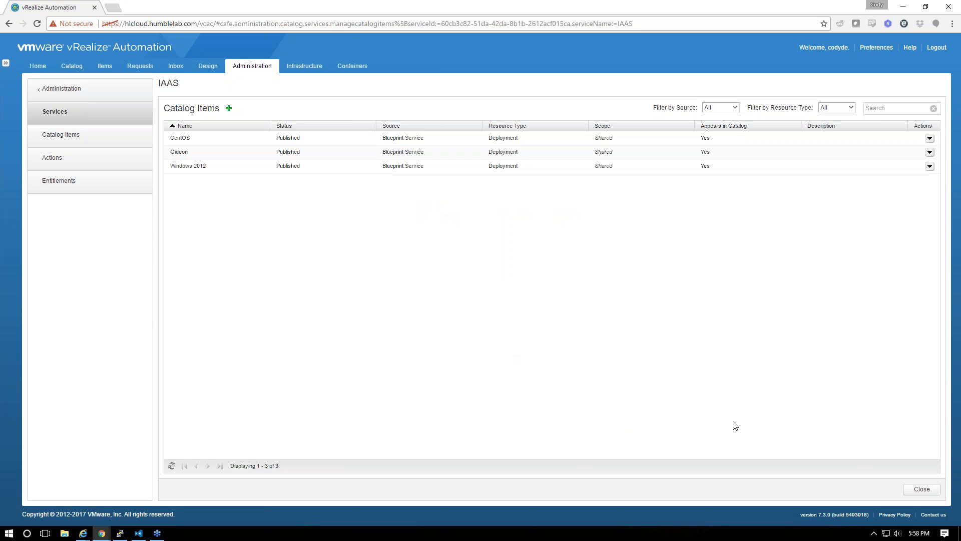
click(918, 489)
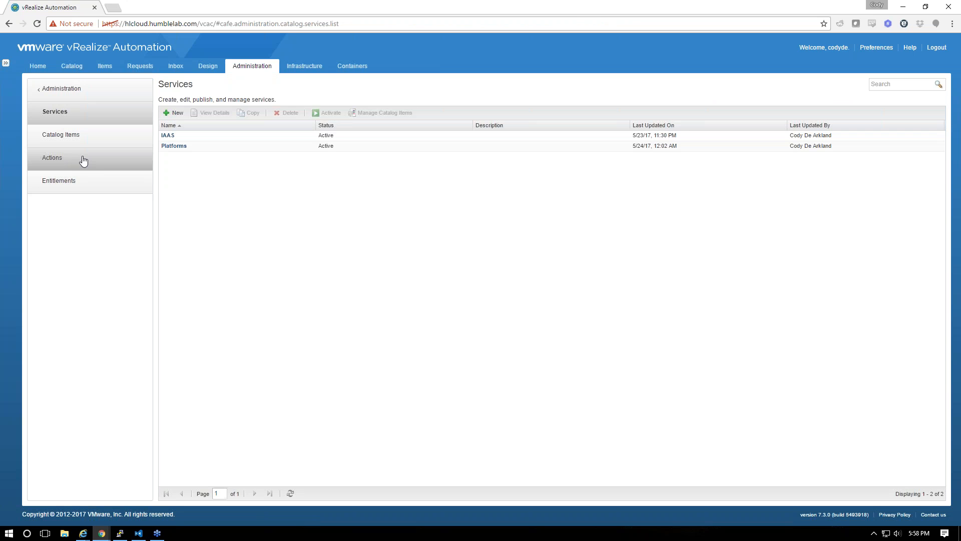
Request the Gideon catalog item, review its General and Network settings unchanged, and submit
click(71, 67)
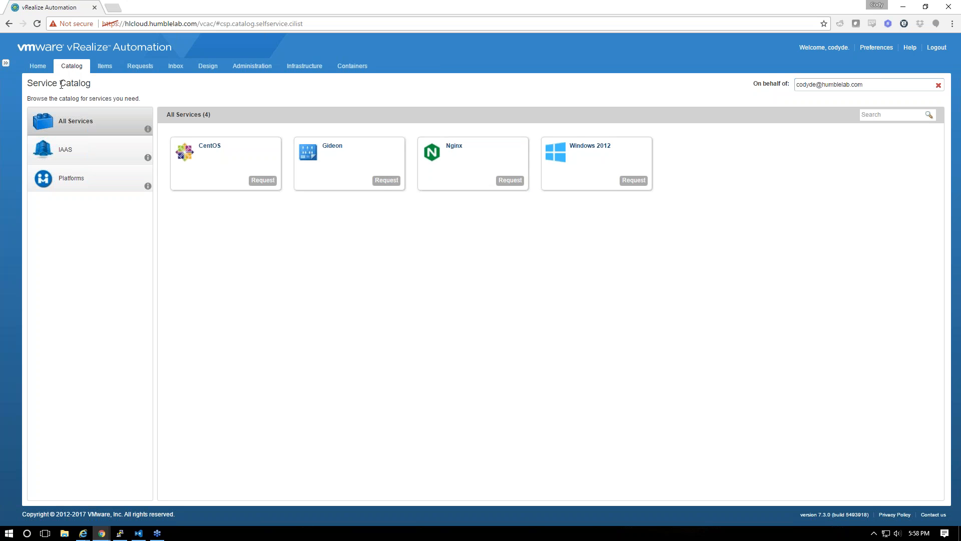
click(384, 182)
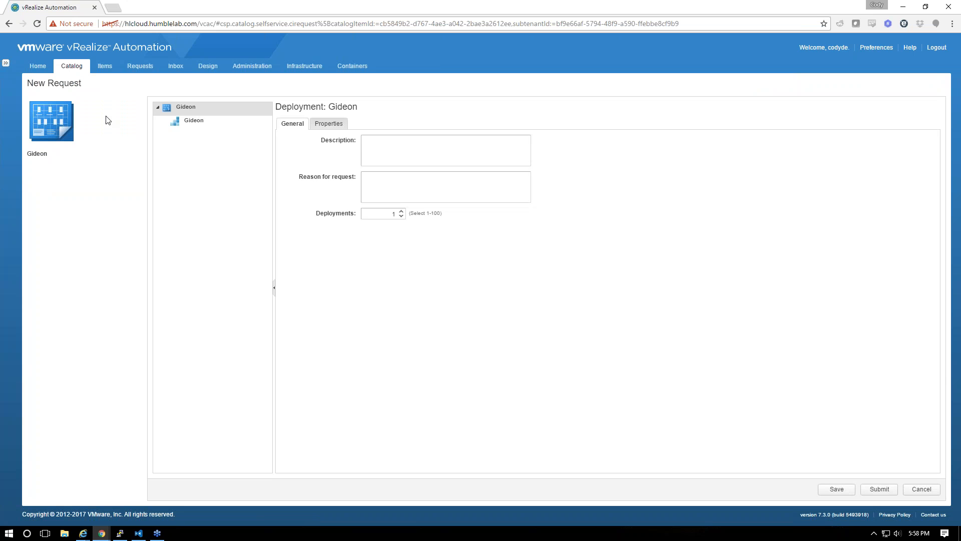
click(180, 121)
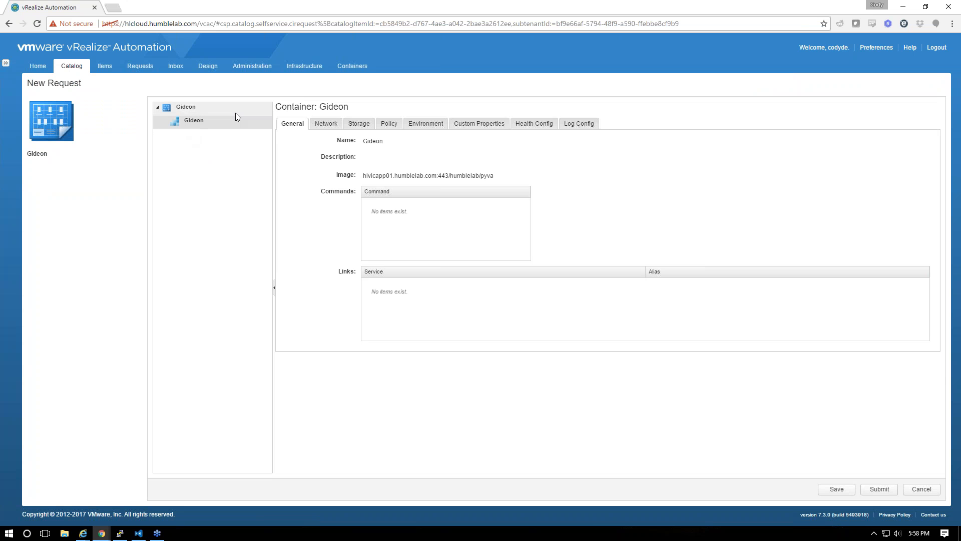
click(325, 126)
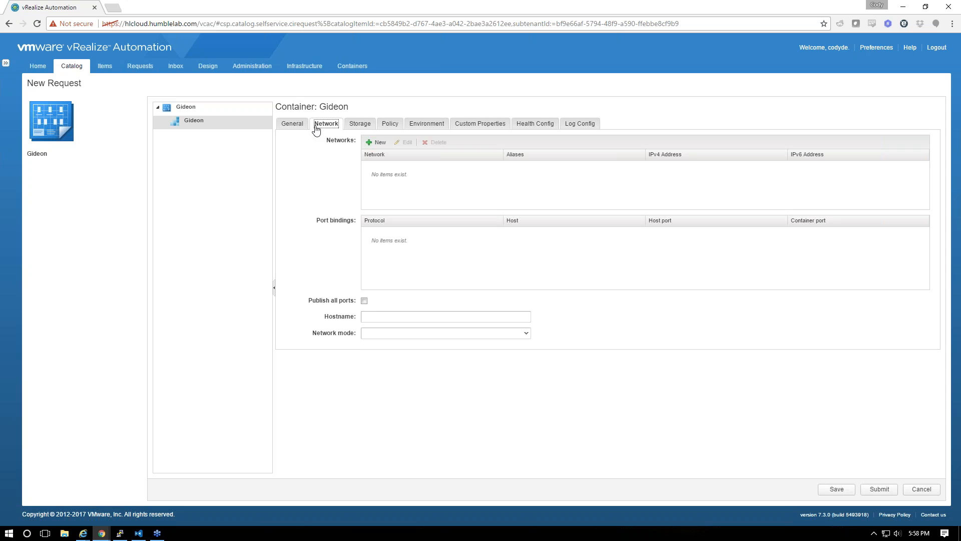
click(383, 317)
click(377, 334)
click(527, 334)
click(665, 322)
click(879, 489)
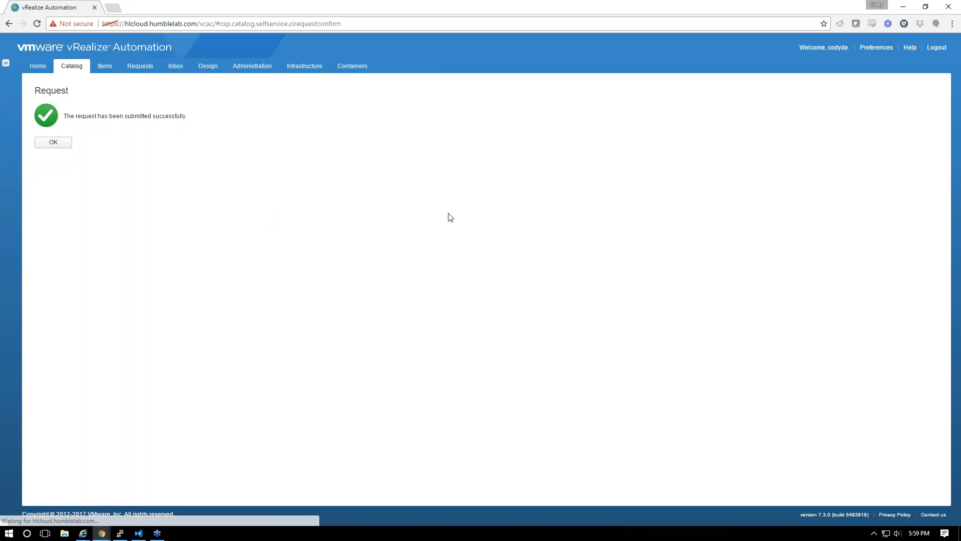
Open request 104's execution information and refresh it to see the four Gideon components waiting
click(105, 66)
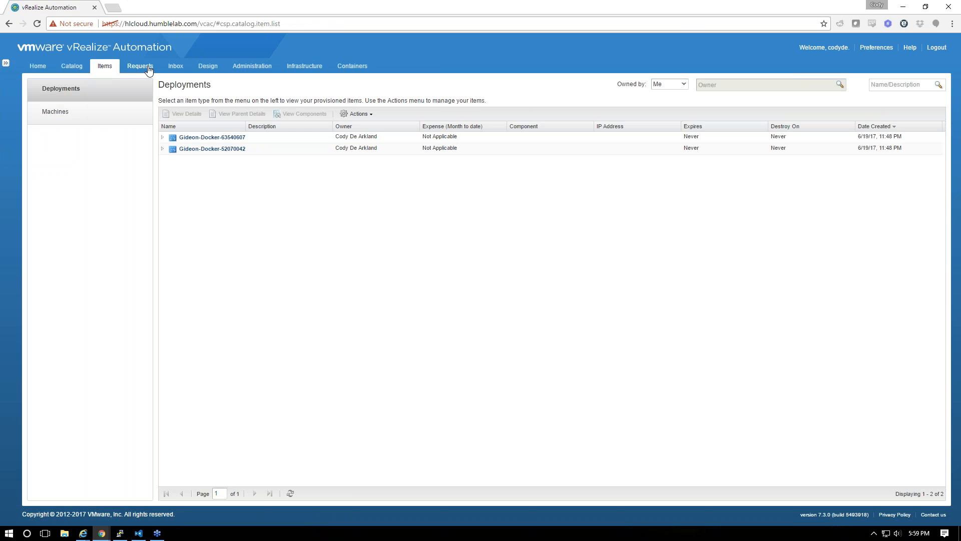
click(148, 67)
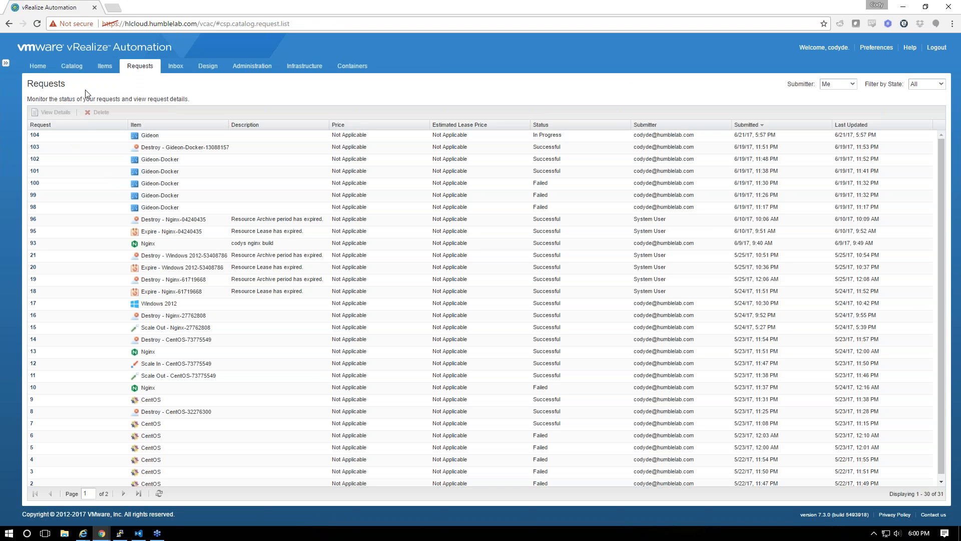
double_click(49, 133)
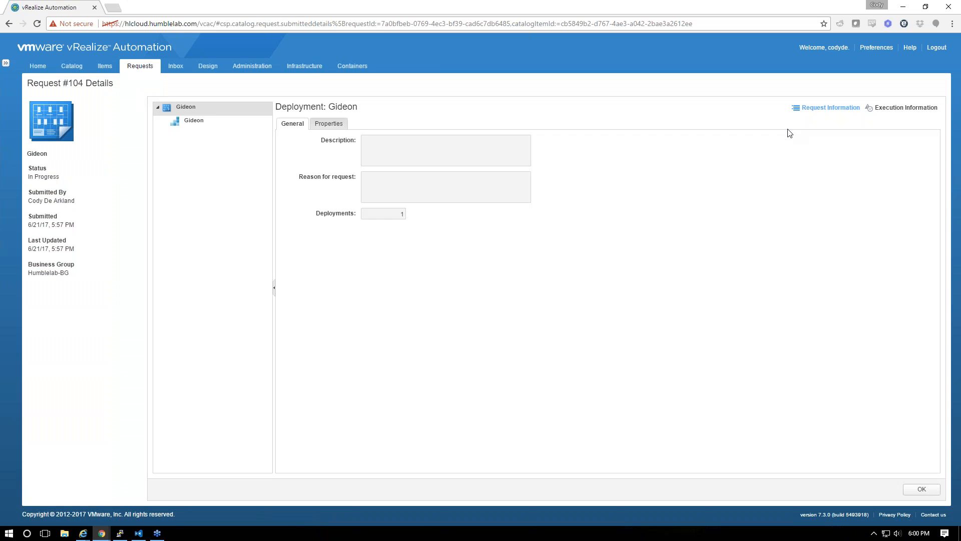
click(886, 107)
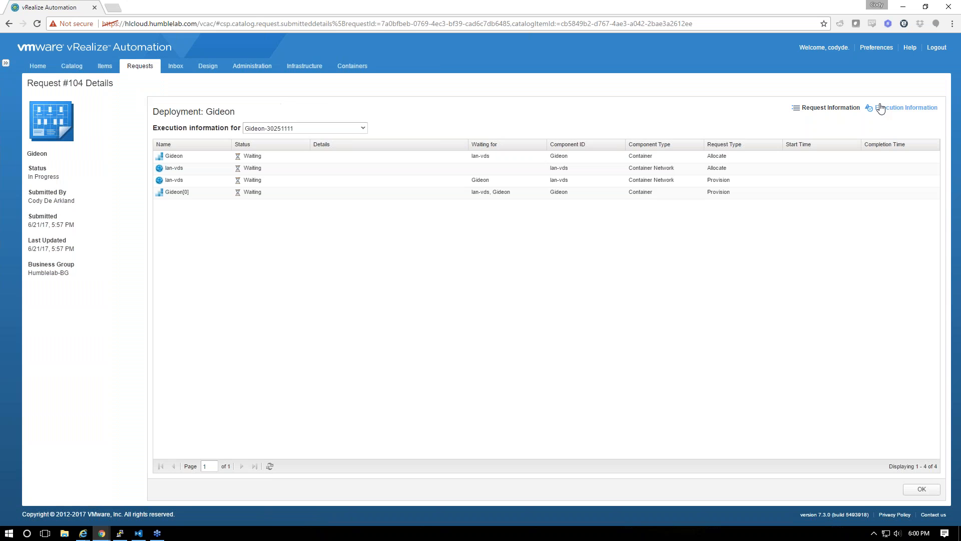
click(269, 466)
click(270, 466)
Check the Containers requests panel, then repeatedly refresh request 104's component execution status
click(334, 68)
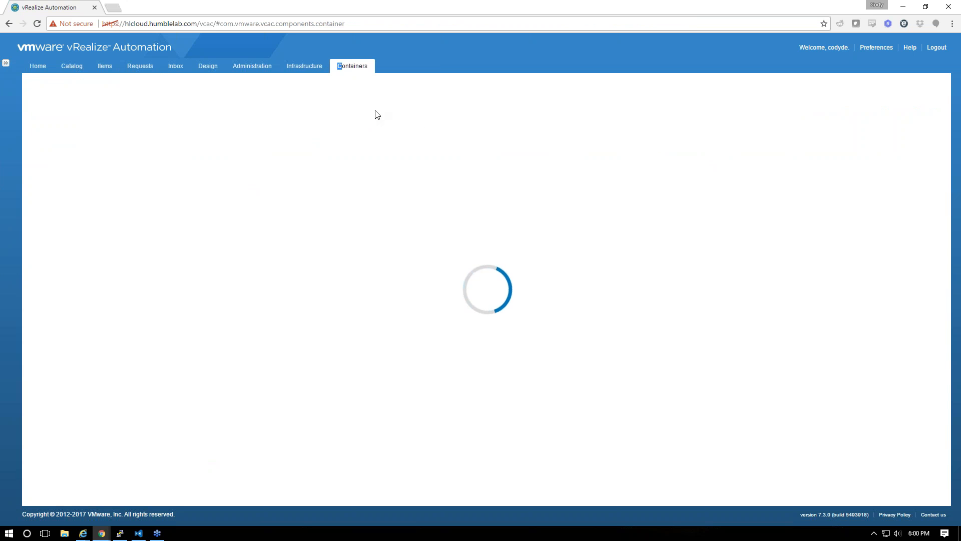
click(942, 108)
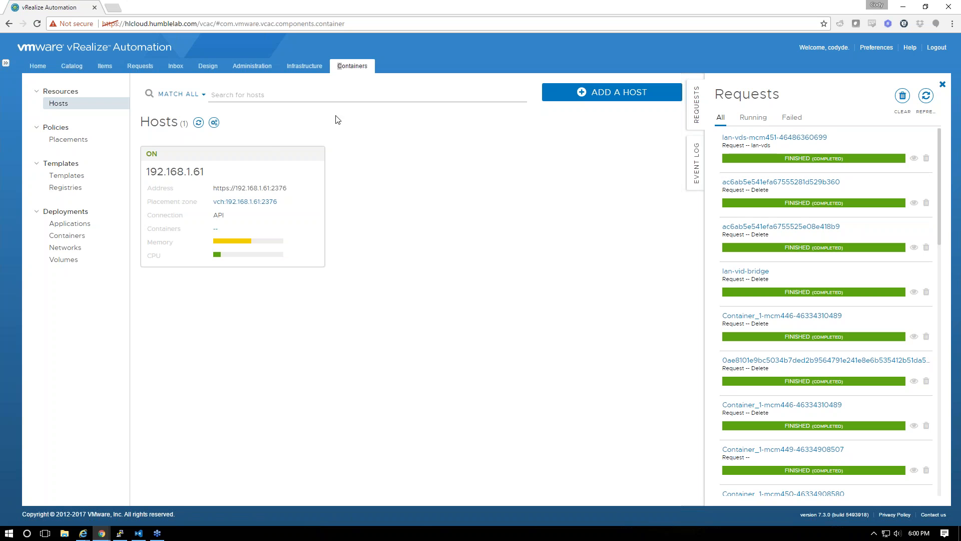
click(105, 67)
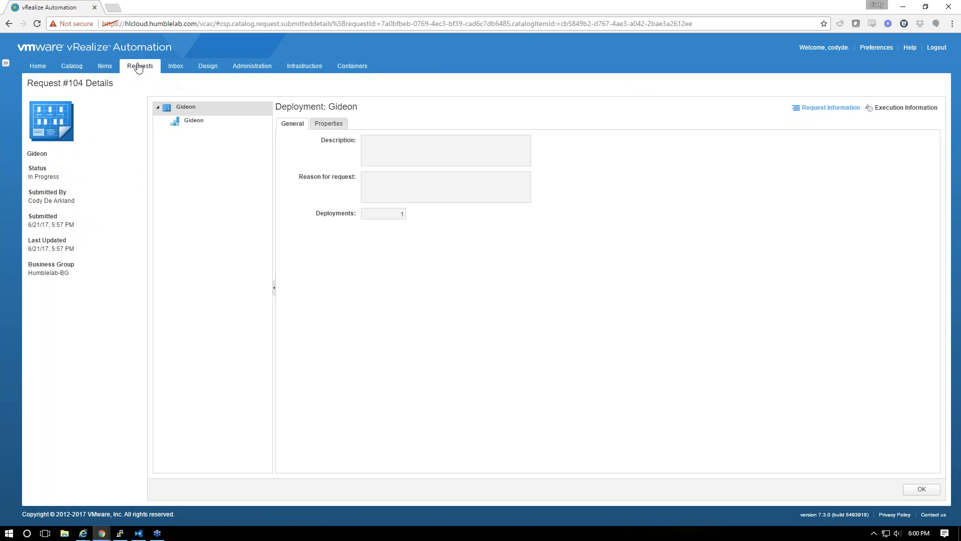
click(907, 107)
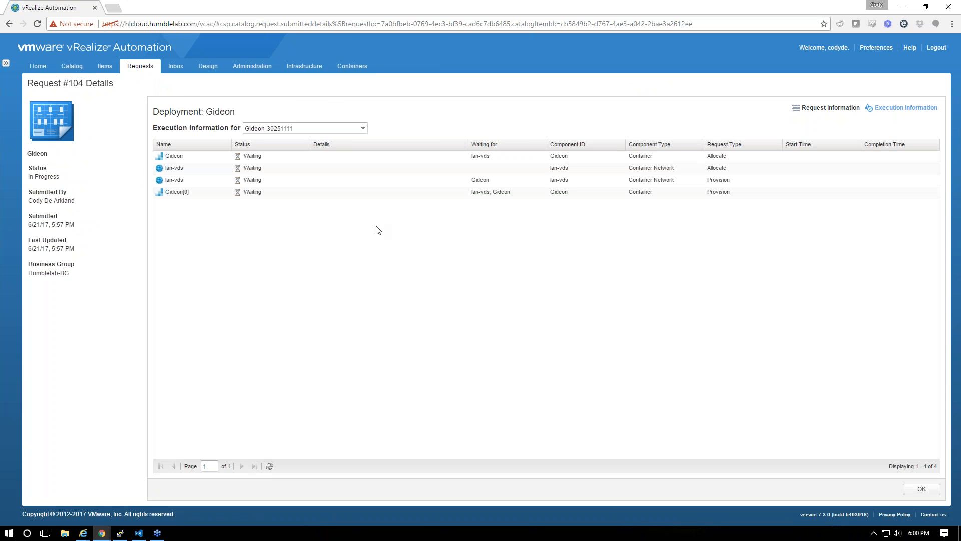
click(270, 467)
click(270, 468)
click(270, 468)
click(270, 467)
click(270, 467)
click(271, 467)
click(271, 467)
View the container networks, with lan-vds-mcm451 connected, and the empty volumes list
click(352, 66)
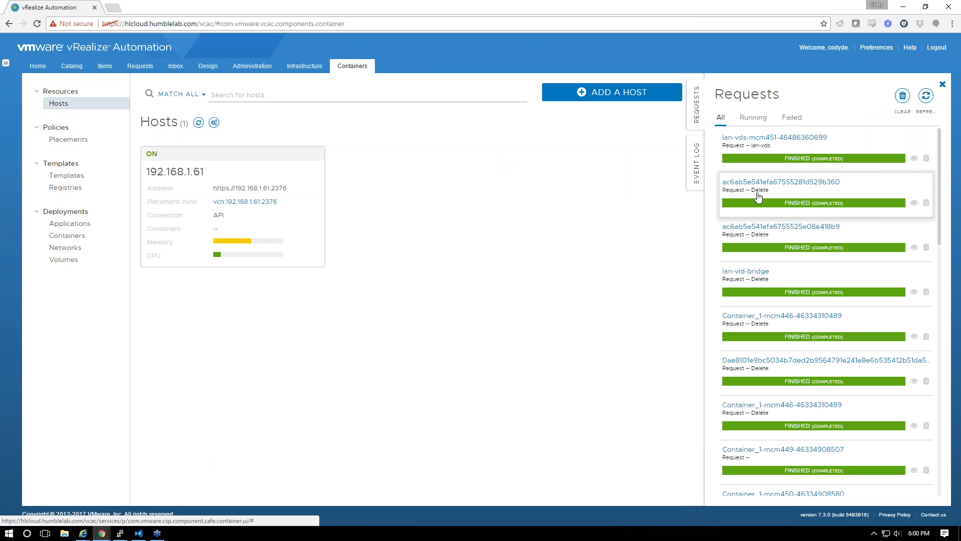
click(59, 248)
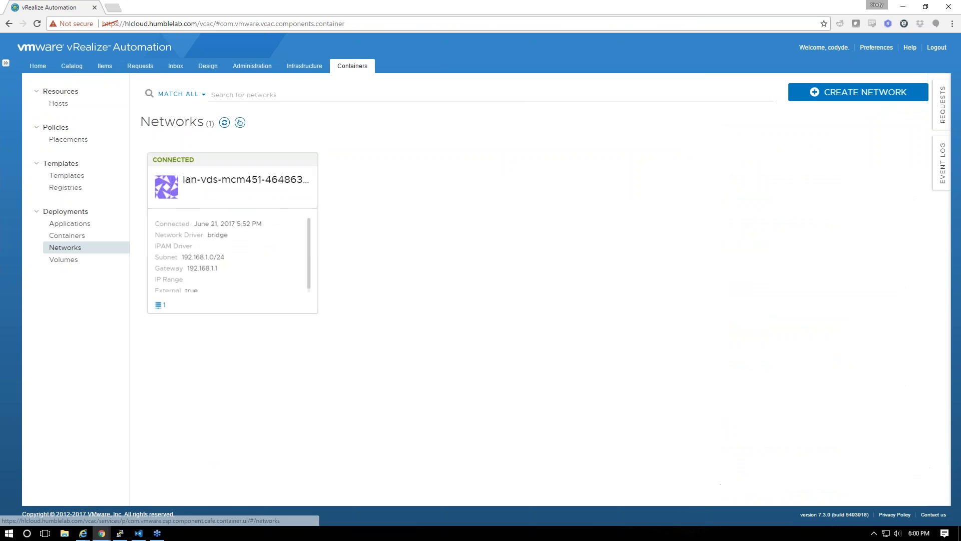
click(71, 261)
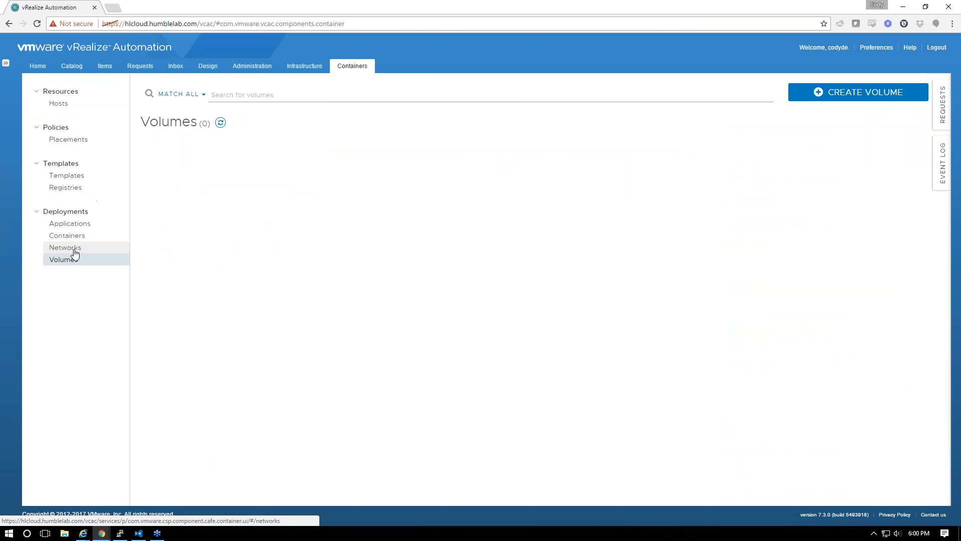
click(65, 247)
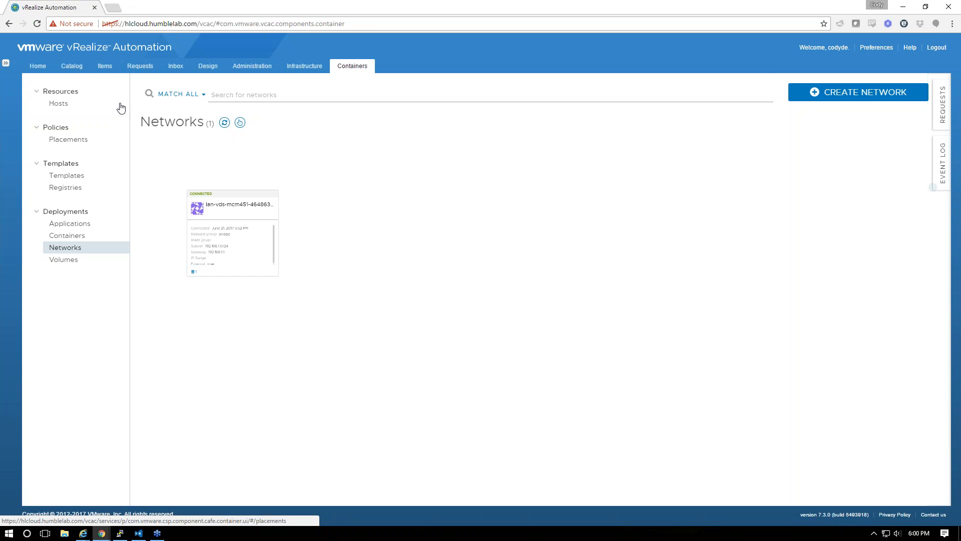
click(106, 66)
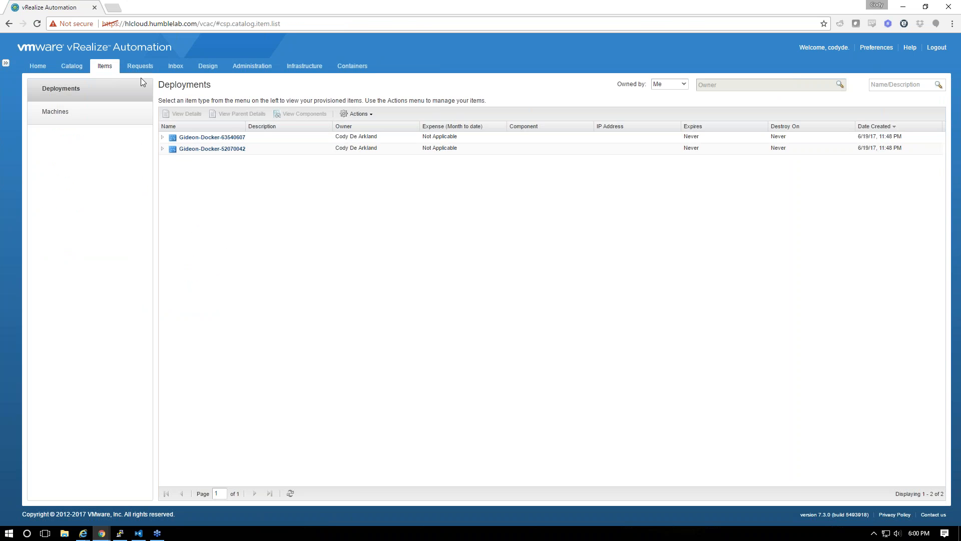
click(140, 66)
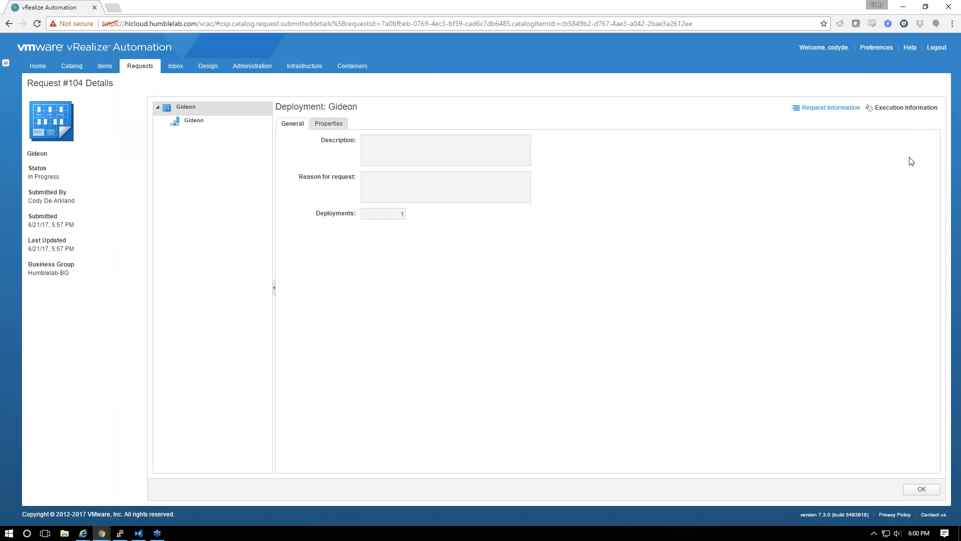
click(904, 108)
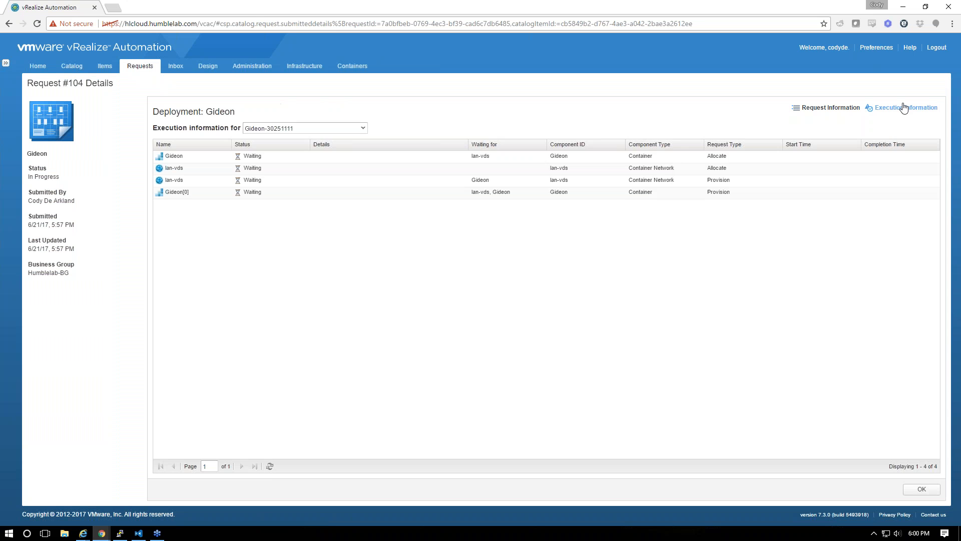
click(270, 466)
click(269, 466)
click(269, 466)
click(270, 466)
click(271, 466)
click(270, 466)
click(270, 466)
click(270, 466)
click(270, 466)
click(270, 466)
click(270, 466)
click(361, 65)
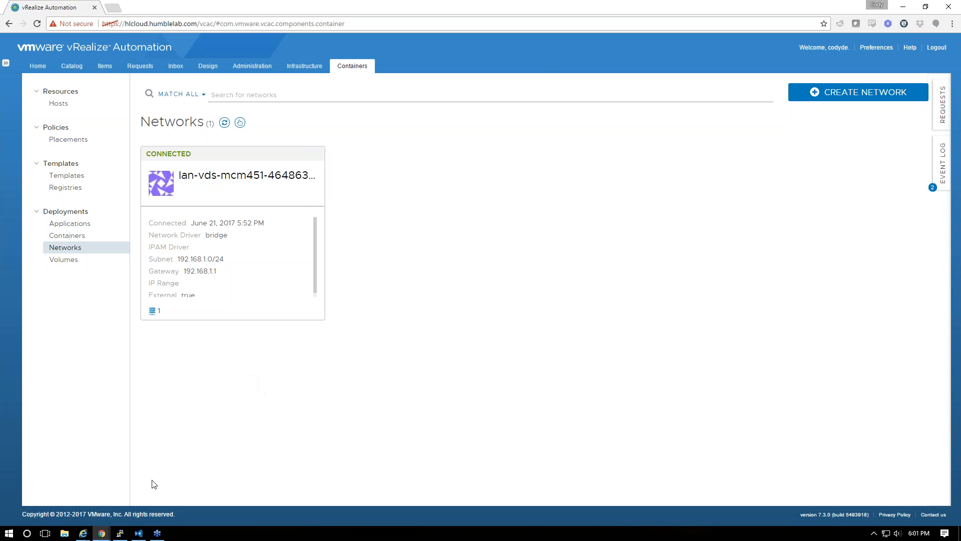
click(120, 534)
Run docker network --help against the remote VCH host
key(BackSpace)
key(BackSpace)
key(BackSpace)
key(BackSpace)
text(network --help)
key(BackSpace)
text(lp)
key(Return)
List networks on 192.168.1.61 (no route to host), then locally: bridge, host, none
key(Up)
key(BackSpace)
key(BackSpace)
key(BackSpace)
key(BackSpace)
key(BackSpace)
key(BackSpace)
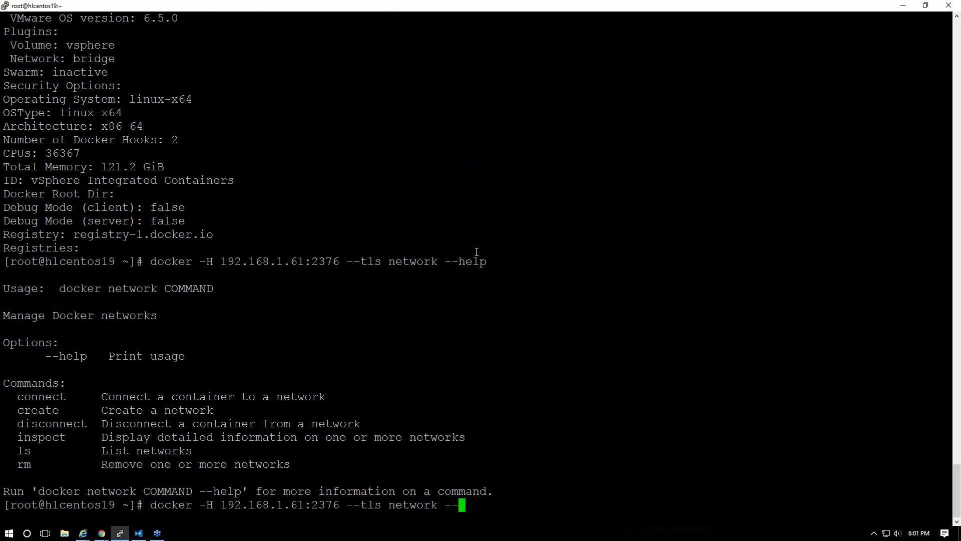
text(ls)
key(Return)
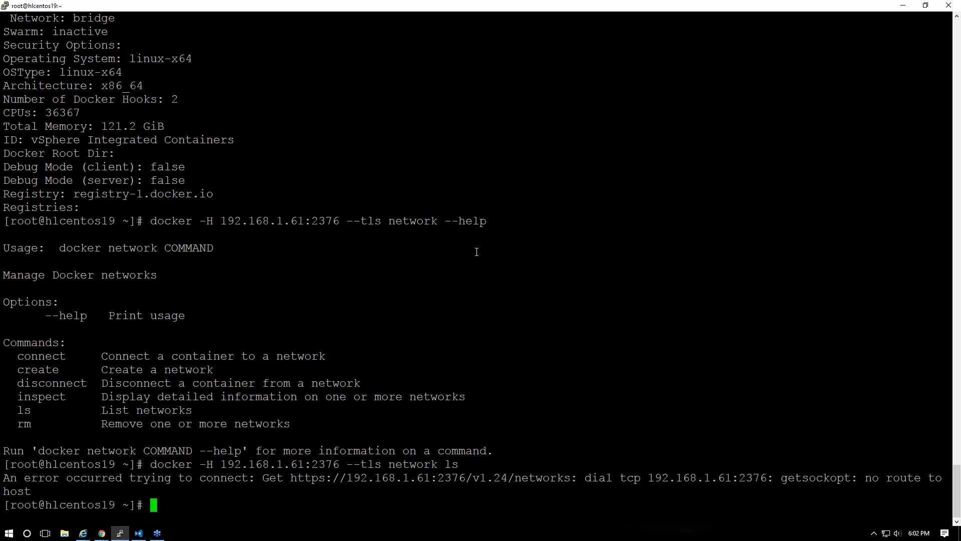
text(docker network ls)
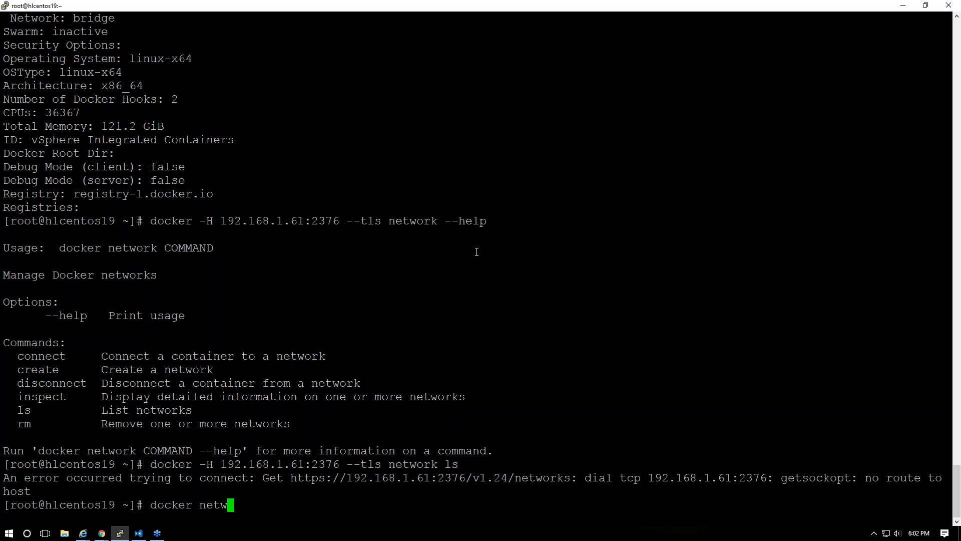
key(Return)
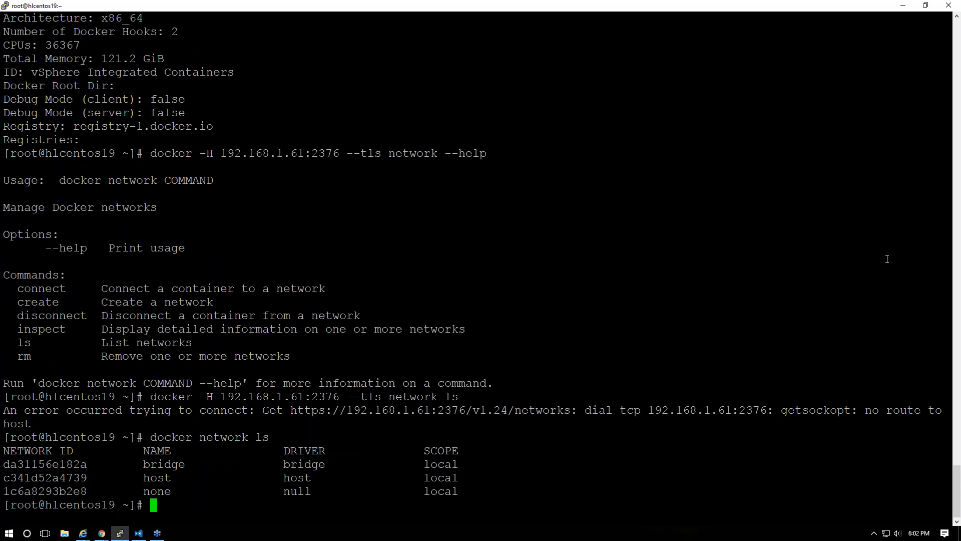
Paste the saved vic-machine-linux create command into the terminal
key(alt+Tab)
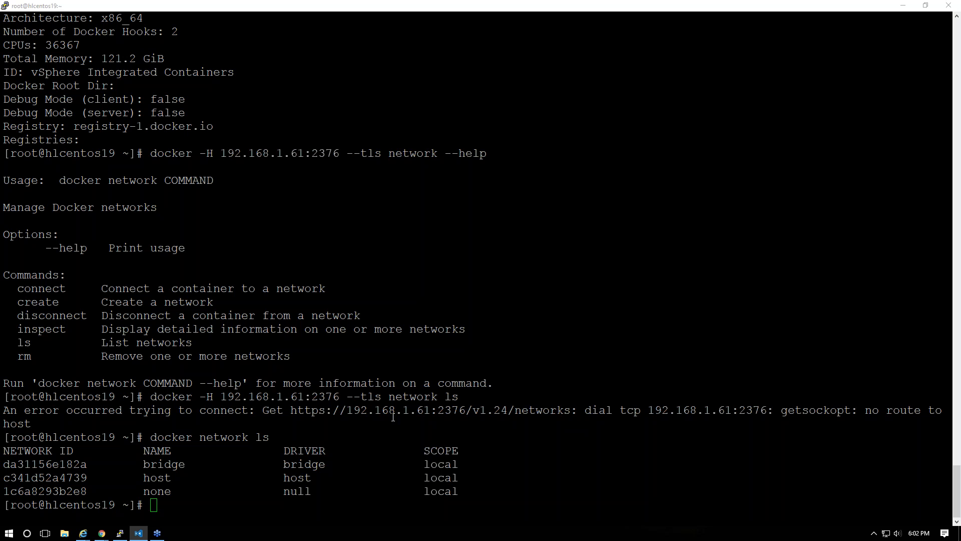
key(alt+Tab)
right_click(446, 408)
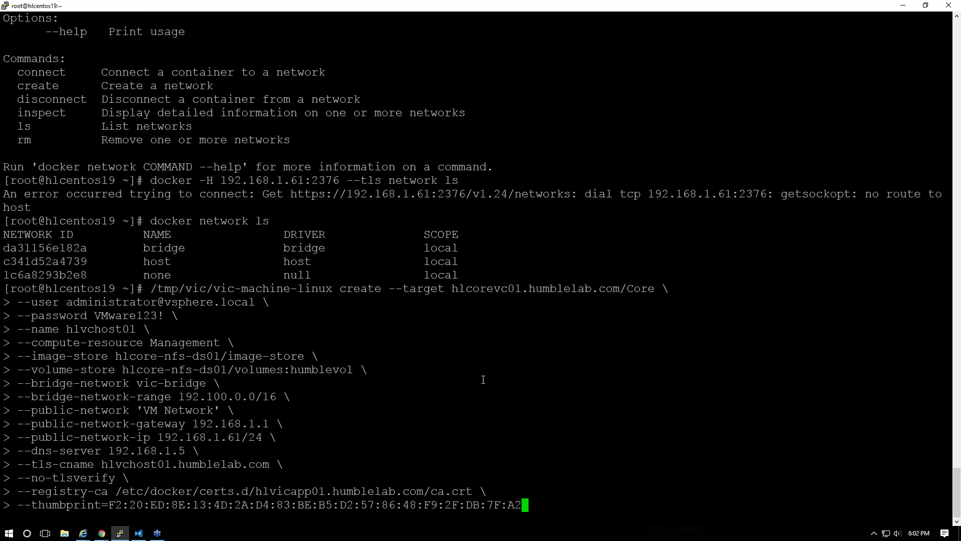
Recall the VCH create command, changing the name to hlvchost02 and IP to 192.168.1.62
key(ctrl+c)
key(Up)
key(Home)
key(Right)
key(Right)
key(Right)
key(Right)
key(Right)
key(Right)
key(Right)
key(Right)
key(Right)
key(Right)
key(Right)
key(Right)
key(Right)
key(Right)
key(Right)
key(Right)
key(Right)
key(Right)
key(Right)
key(Right)
key(Right)
key(Right)
key(Right)
key(Right)
key(Right)
key(Right)
key(Right)
key(Right)
key(Right)
key(Right)
key(Right)
key(Right)
key(Right)
key(Right)
key(Right)
key(Right)
key(Right)
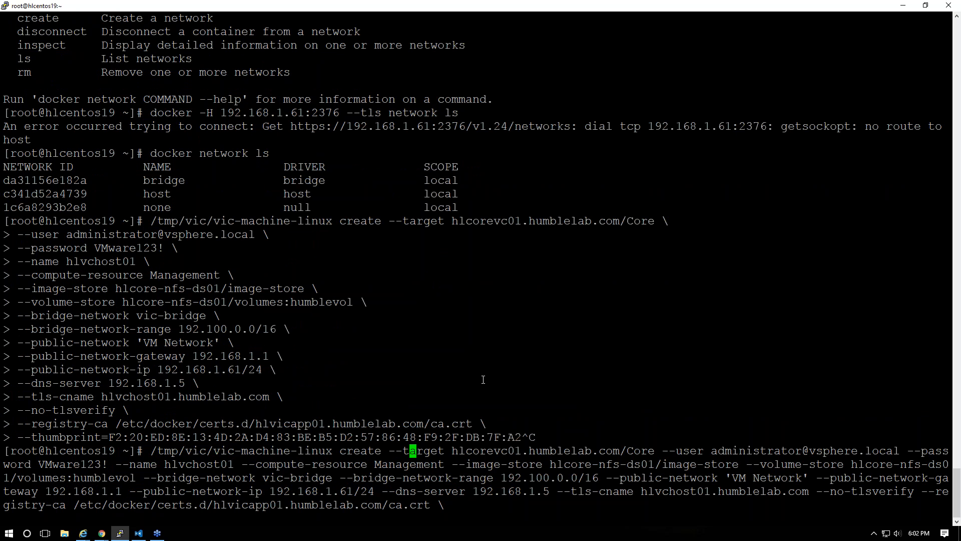
key(Right)
key(Right)
key(Right)
key(Right)
key(Right)
key(Right)
key(Right)
key(Right)
key(Right)
key(Right)
key(Right)
key(Right)
key(Right)
key(Right)
key(Right)
key(Right)
key(Right)
key(Right)
key(Right)
key(Right)
Change the TLS name to hlvchost02 and the volume store, then run the command
key(Right)
key(Right)
key(Right)
key(Right)
key(Right)
key(Right)
key(Right)
key(BackSpace)
text(2)
key(Right)
key(Right)
key(Right)
key(Right)
key(Right)
key(Right)
key(Right)
key(Right)
key(Right)
key(Right)
key(Right)
key(Right)
key(Right)
key(Right)
key(Right)
key(Right)
key(Right)
key(Right)
key(Right)
key(Right)
key(Right)
key(Right)
key(Right)
key(Right)
key(Right)
key(Right)
key(Right)
key(Right)
key(Right)
key(Right)
key(Right)
key(Right)
key(Right)
key(Right)
key(Right)
key(Right)
key(Right)
key(Right)
key(Right)
key(Right)
key(Right)
key(Right)
key(Right)
key(Right)
key(Right)
key(Right)
key(Right)
key(Right)
key(Right)
key(Right)
key(Right)
key(Right)
key(Right)
key(Right)
key(Right)
key(Right)
key(Right)
key(Right)
key(Right)
key(Right)
key(Right)
key(Right)
key(Right)
key(Right)
key(Right)
key(Right)
key(Right)
key(Right)
key(Right)
key(Right)
key(Right)
key(Right)
key(Right)
key(Right)
key(Right)
key(Right)
key(Right)
key(Right)
key(Right)
key(Right)
key(Right)
key(Right)
key(Right)
key(Right)
key(Right)
key(Right)
key(Right)
key(Right)
key(Right)
key(Right)
key(Right)
key(Right)
key(Right)
key(Right)
key(Right)
key(Right)
key(Right)
key(Right)
key(Right)
key(Right)
key(Right)
key(Delete)
text(2)
key(Right)
key(Right)
key(Right)
key(Right)
key(Right)
key(Right)
key(Right)
key(Right)
key(Right)
key(Right)
key(Right)
key(Right)
key(Right)
key(Right)
key(Right)
key(Right)
key(Right)
key(Right)
key(Right)
key(Right)
key(Right)
key(Right)
key(Right)
key(Right)
key(Right)
key(Right)
key(Right)
key(Right)
key(Right)
key(Right)
key(Right)
key(Right)
key(Right)
key(Delete)
text(2)
key(Right)
key(Right)
key(Right)
key(Right)
key(Right)
key(Right)
key(Right)
key(Right)
key(Right)
key(Right)
key(Right)
key(Right)
key(Right)
key(Right)
key(Right)
key(Right)
key(Right)
key(Right)
key(Right)
key(Right)
key(Left)
key(Left)
key(Left)
key(Left)
key(Left)
key(Left)
key(Left)
key(Left)
key(Left)
key(Left)
key(Left)
key(Left)
key(Left)
key(Left)
key(Left)
key(Left)
key(Left)
key(Left)
key(Left)
key(Left)
key(Left)
key(Left)
key(Left)
key(Left)
key(Left)
key(Left)
key(Left)
key(Left)
key(Left)
key(Left)
key(Left)
key(Left)
key(Left)
key(Left)
key(Left)
key(Left)
key(Left)
key(Left)
key(Left)
key(Left)
key(Left)
key(Left)
key(Left)
key(Left)
key(Left)
key(Left)
key(Left)
key(Left)
key(Left)
key(Left)
key(Left)
key(Left)
key(Left)
key(Left)
key(Left)
key(Left)
key(Left)
key(Left)
key(Left)
key(Left)
key(Left)
key(Left)
key(Left)
key(Left)
key(Left)
key(Left)
key(Left)
key(Left)
key(Left)
key(Left)
key(Left)
key(Left)
key(Left)
key(Left)
key(Left)
key(Left)
key(Left)
key(Left)
key(Left)
key(Left)
key(Left)
key(Left)
key(Left)
key(Left)
key(Left)
key(Left)
key(Left)
key(Left)
key(Left)
key(Left)
key(Left)
key(Left)
key(Left)
key(Left)
key(Left)
key(Left)
key(Left)
key(Left)
key(Left)
key(Left)
key(Right)
key(Right)
key(Right)
key(Right)
key(Right)
key(Right)
key(Right)
key(Right)
key(Right)
key(Right)
key(Right)
key(Right)
key(Right)
text(3)
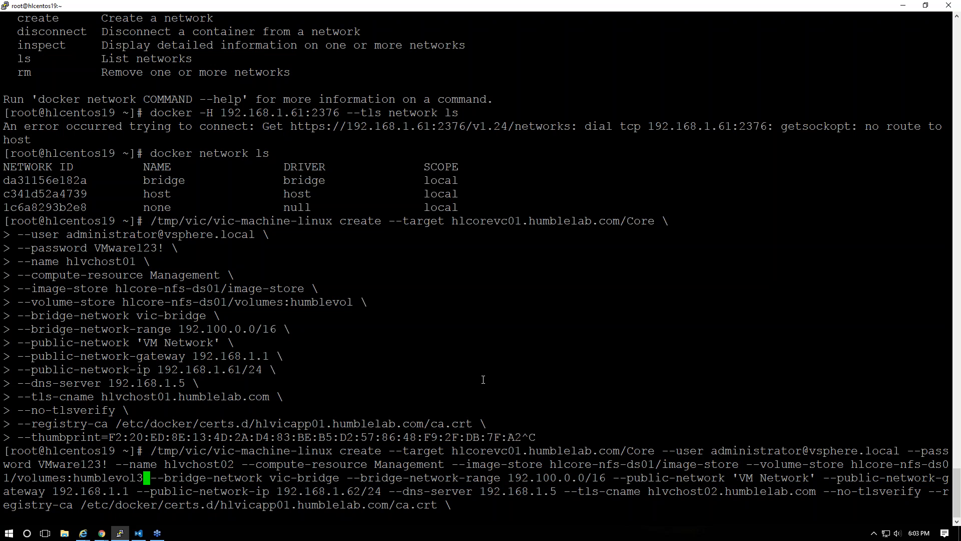
key(Return)
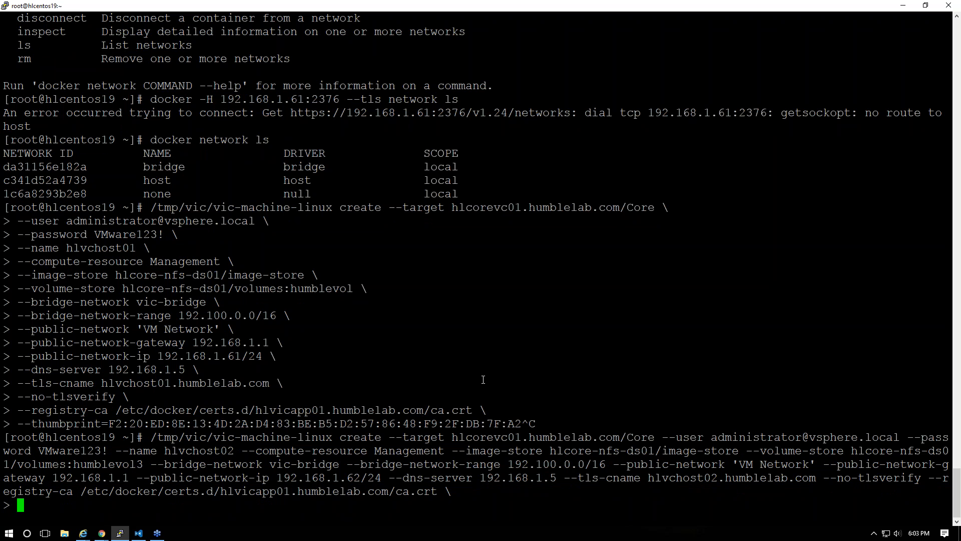
key(Return)
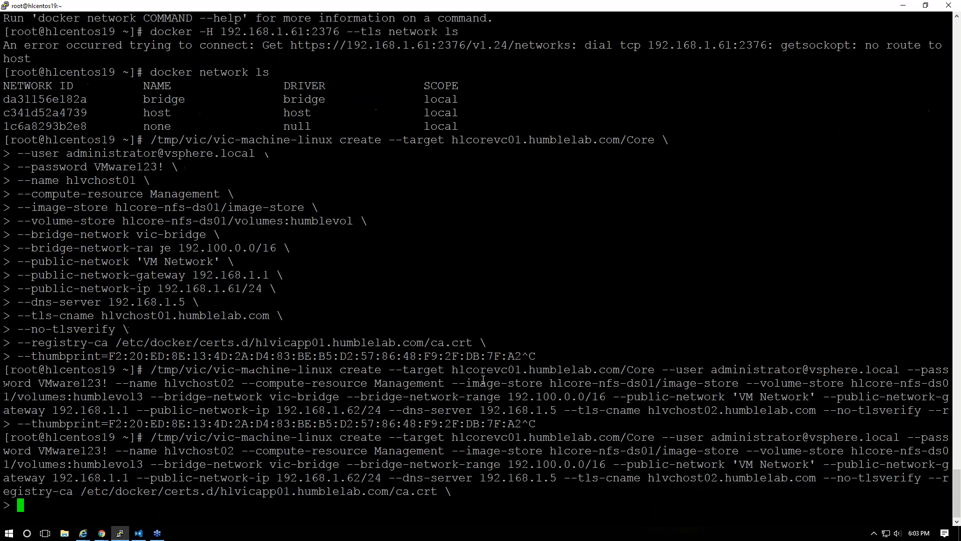
Rerun the install with --thumbprint set to the thumbprint copied from the certificate error
key(Up)
text(--)
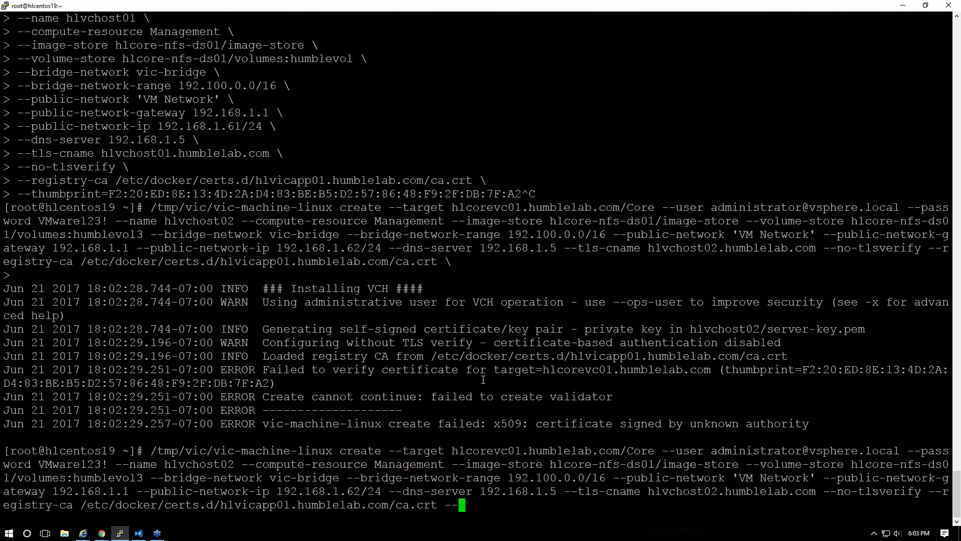
drag(727, 371, 270, 381)
right_click(323, 359)
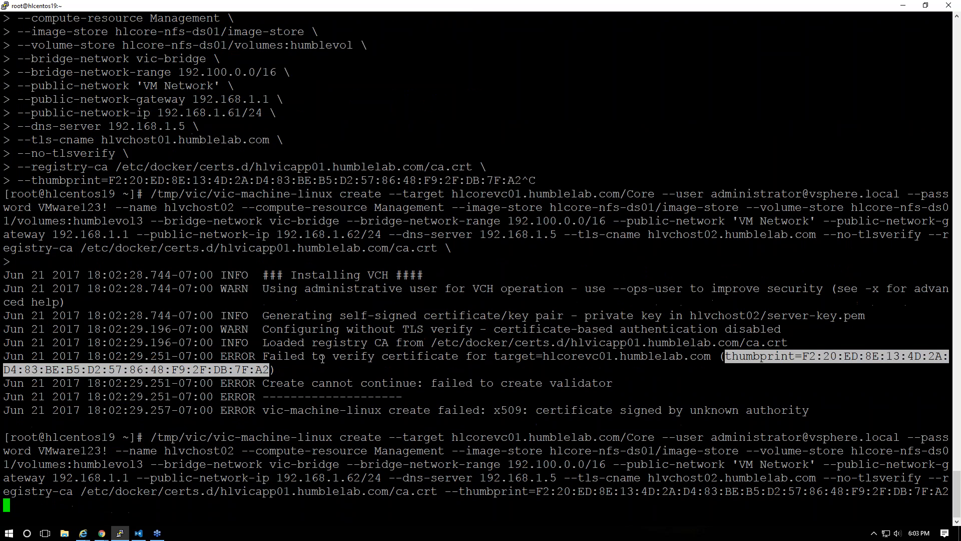
key(Return)
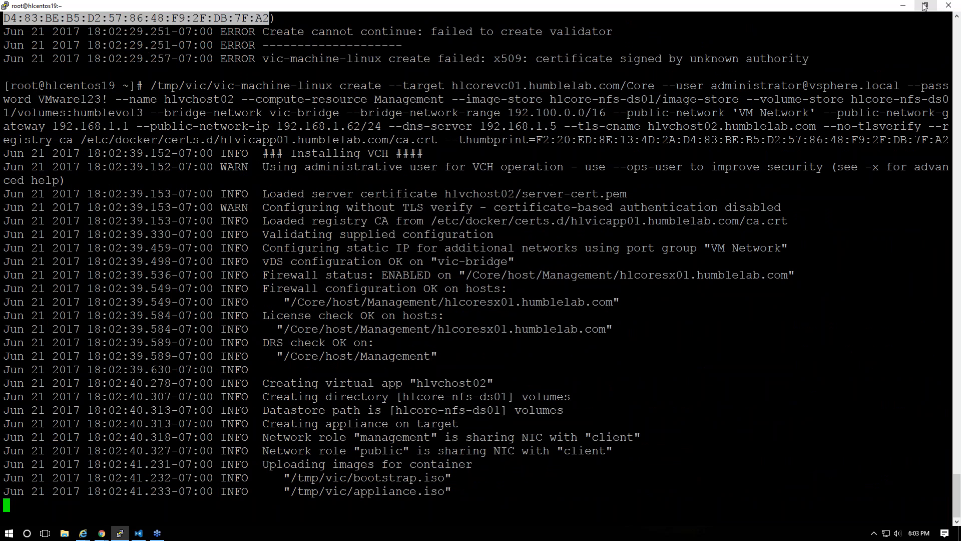
mouse_move(122, 536)
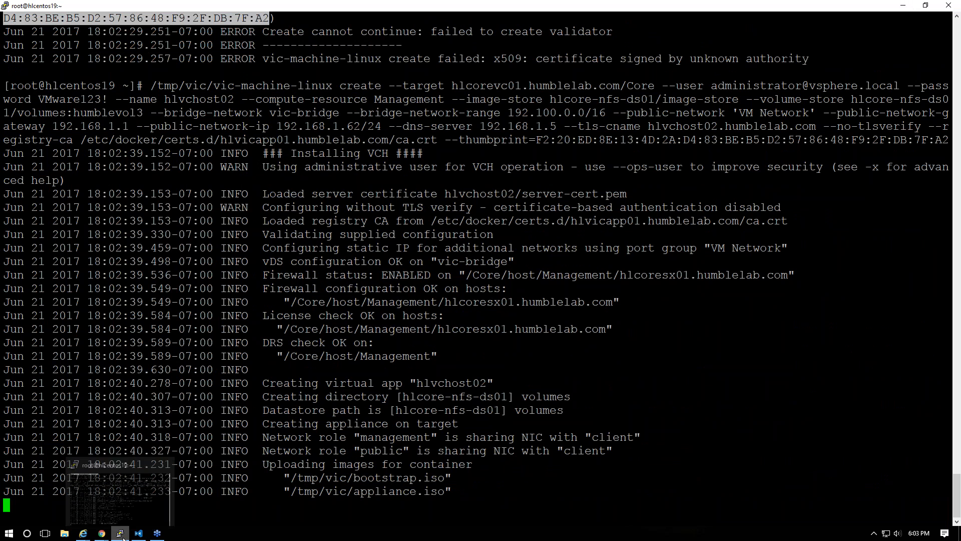
click(446, 263)
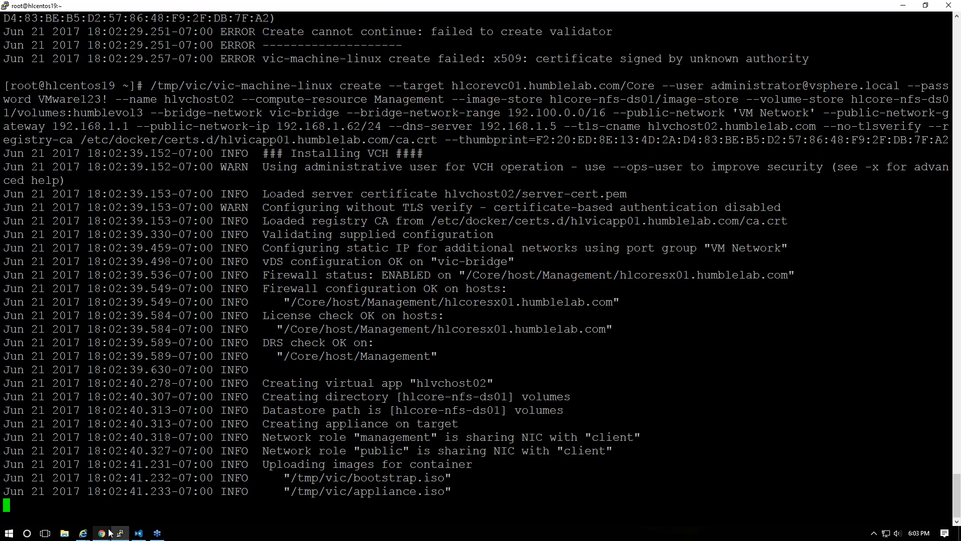
mouse_move(101, 533)
mouse_move(171, 495)
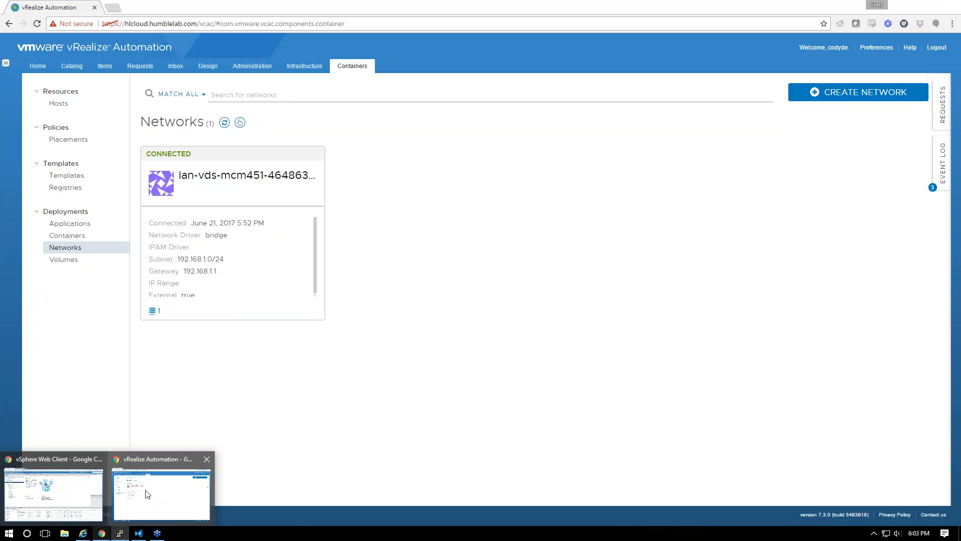
Open request 104's execution information and read the no-powered-on-hosts failure message
click(131, 495)
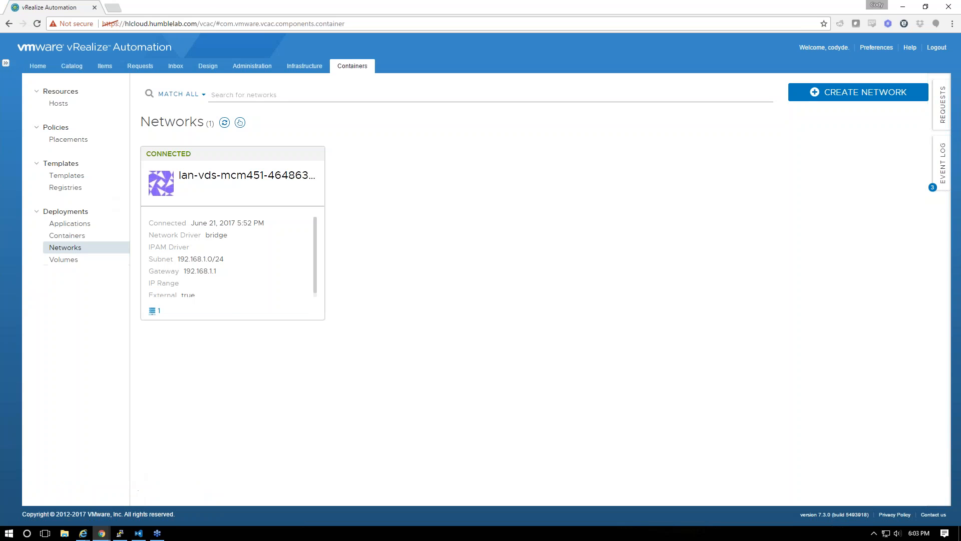
click(136, 66)
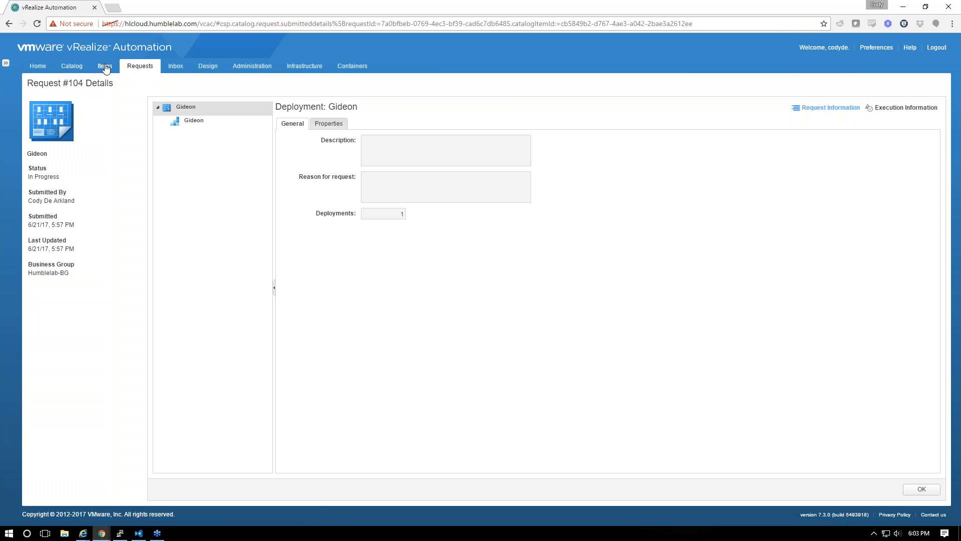
click(105, 68)
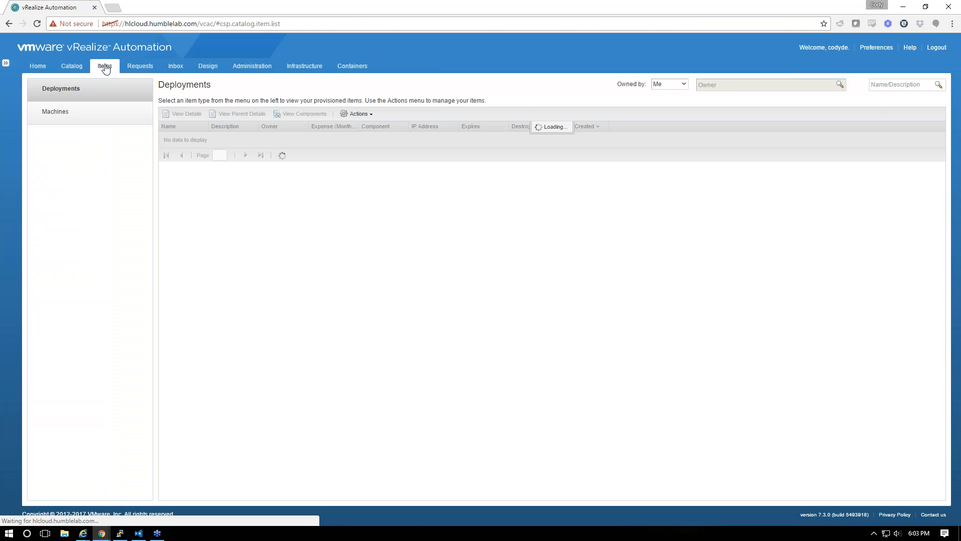
click(159, 67)
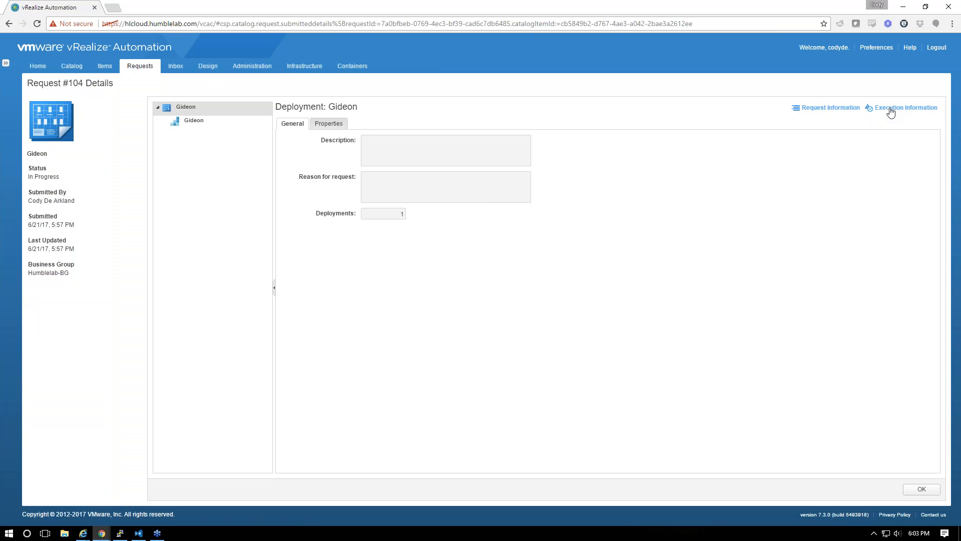
click(891, 109)
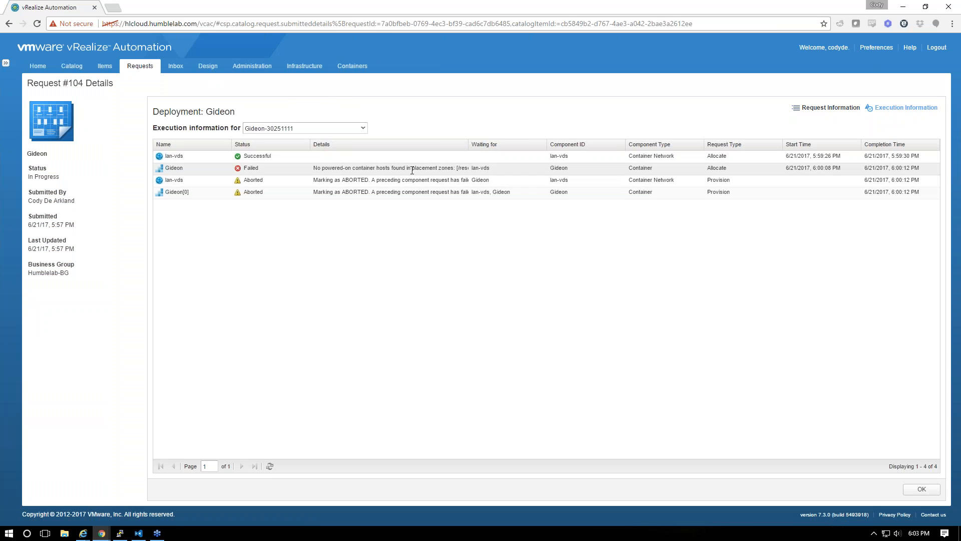
drag(313, 168, 422, 169)
drag(470, 147, 512, 147)
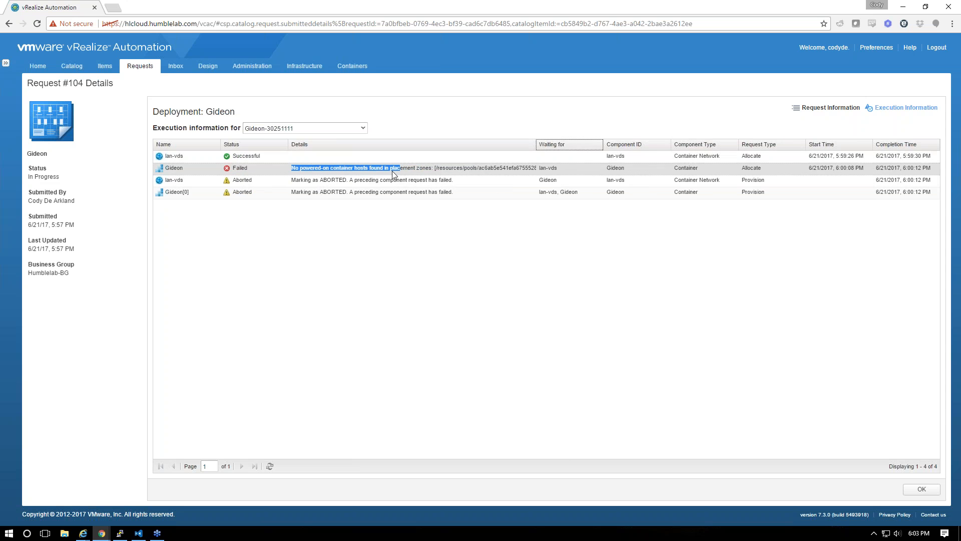
triple_click(411, 169)
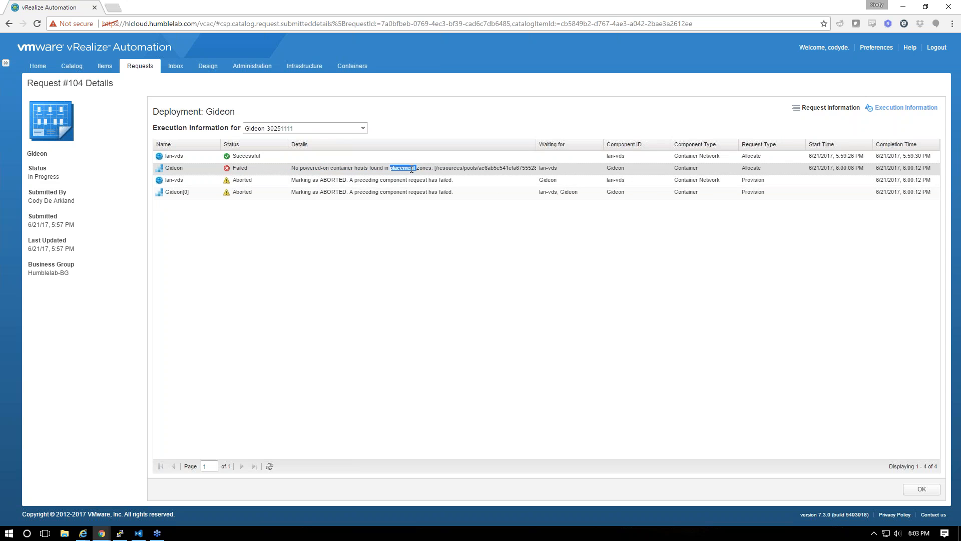
triple_click(311, 168)
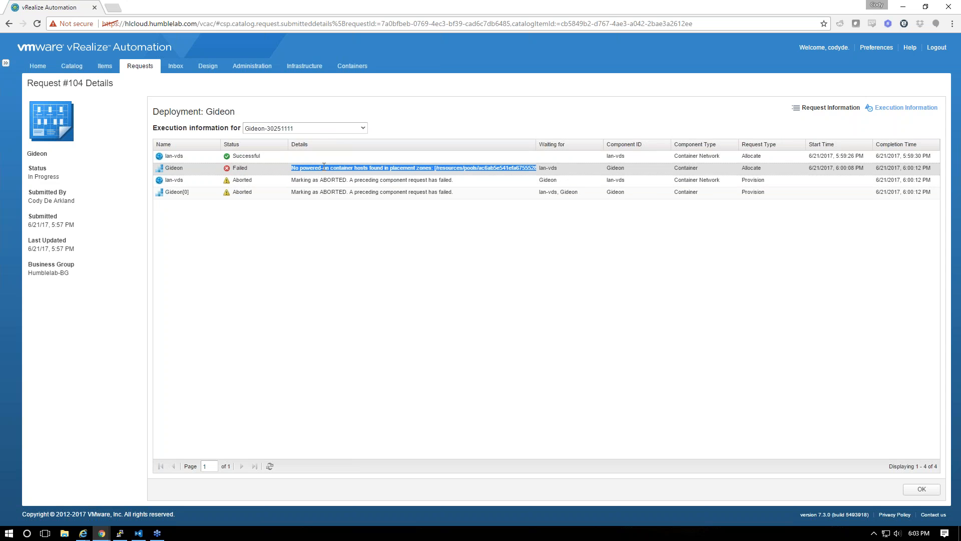
click(408, 177)
drag(432, 168, 291, 168)
Enable the 192.168.1.61 container host on the Containers Hosts page
click(352, 66)
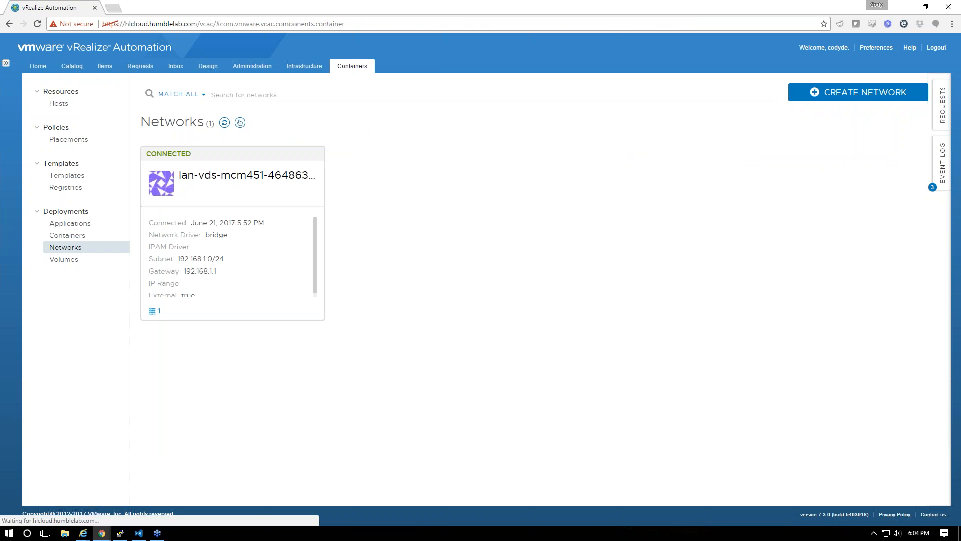
click(59, 103)
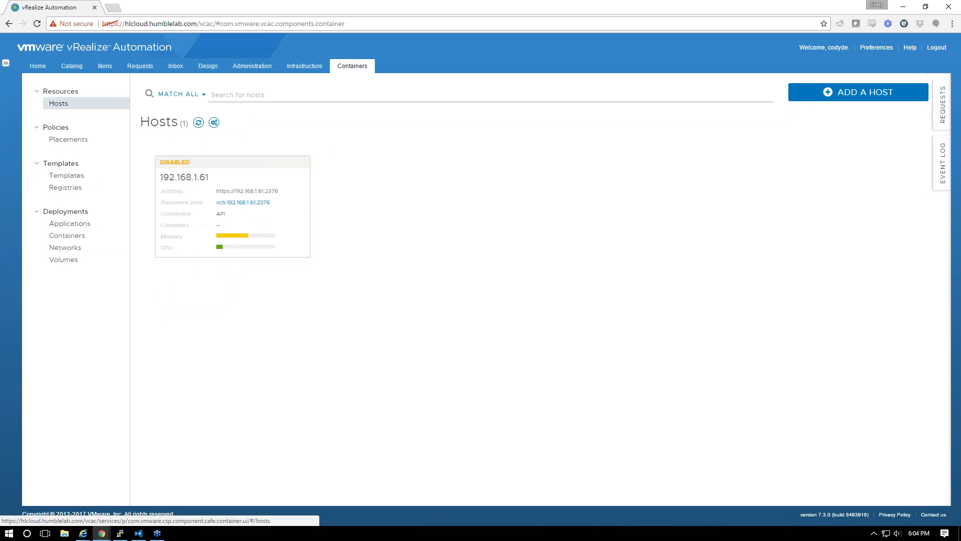
click(315, 171)
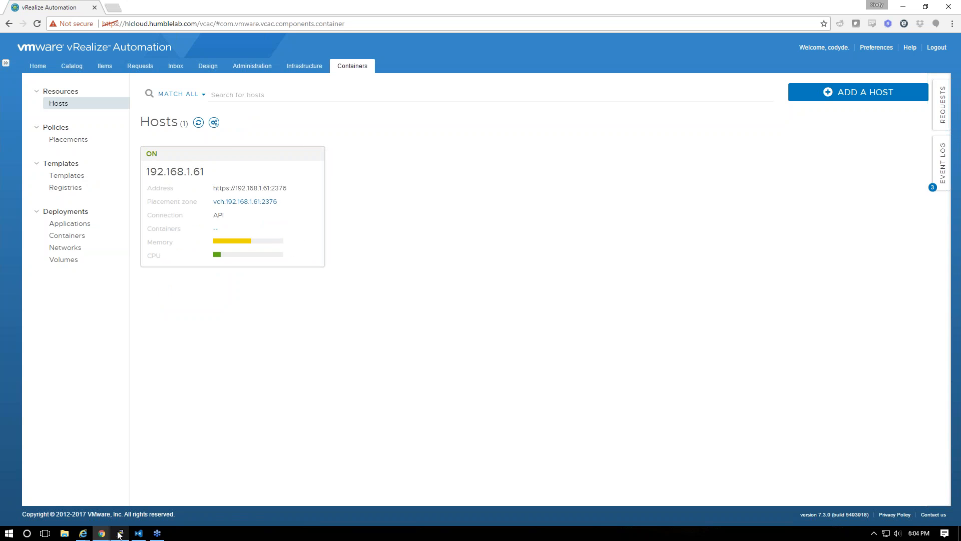
mouse_move(120, 532)
click(120, 491)
Rerun network ls on 192.168.1.61, then run docker info against 192.168.1.62:2376
key(Up)
key(Up)
key(Up)
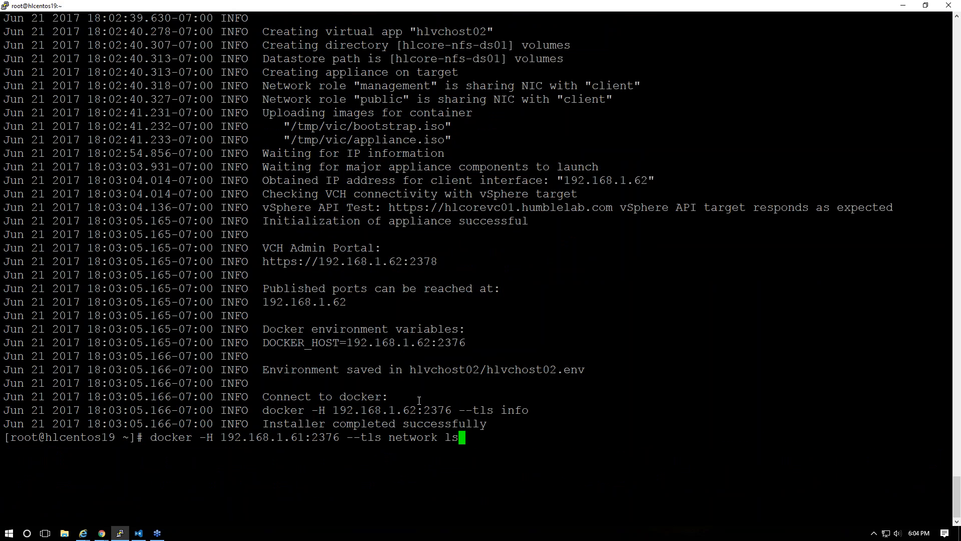
key(Return)
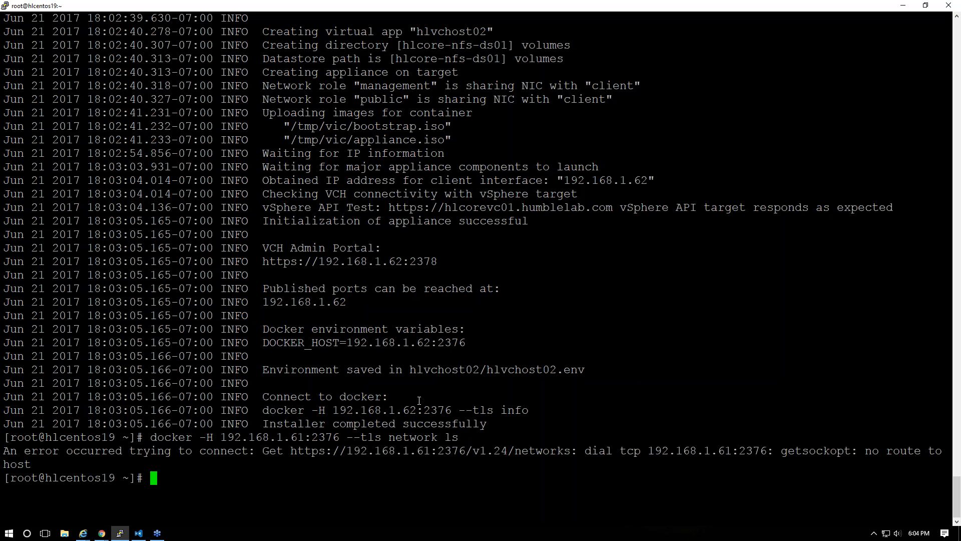
key(Up)
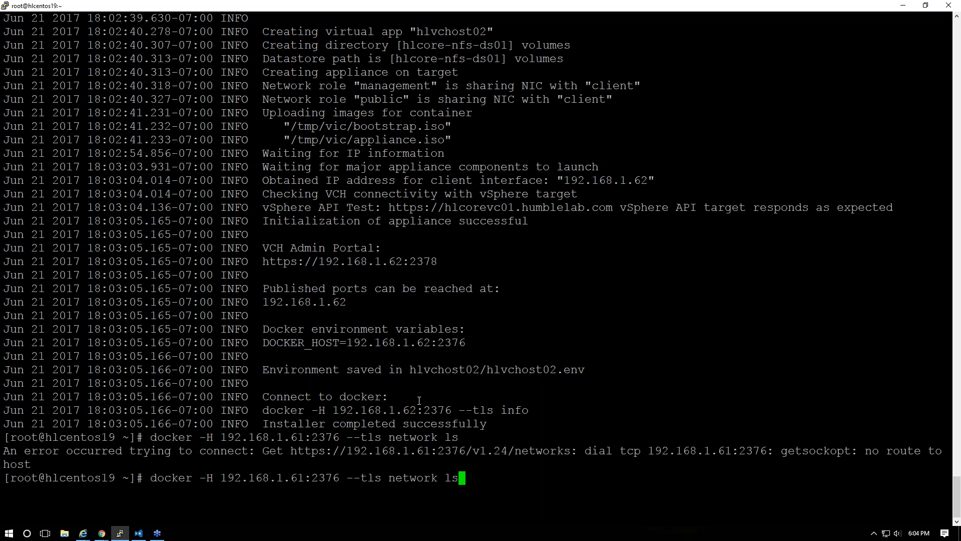
key(BackSpace)
key(BackSpace)
key(BackSpace)
key(BackSpace)
key(BackSpace)
key(BackSpace)
key(BackSpace)
key(BackSpace)
key(BackSpace)
key(BackSpace)
key(BackSpace)
key(Left)
key(Left)
key(Left)
key(Left)
key(Left)
key(Left)
key(Left)
key(Left)
key(Left)
key(Left)
key(Left)
key(BackSpace)
text(2)
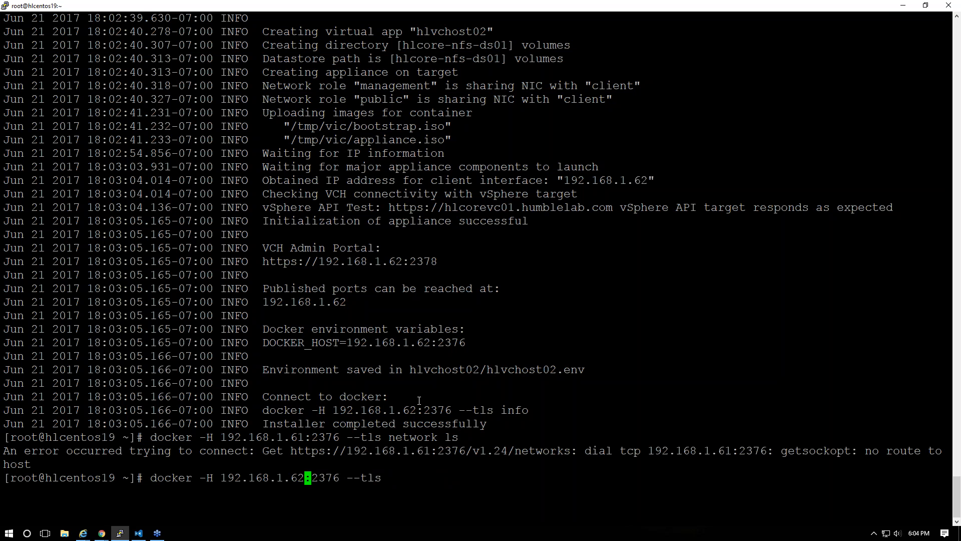
key(End)
text(info)
key(Return)
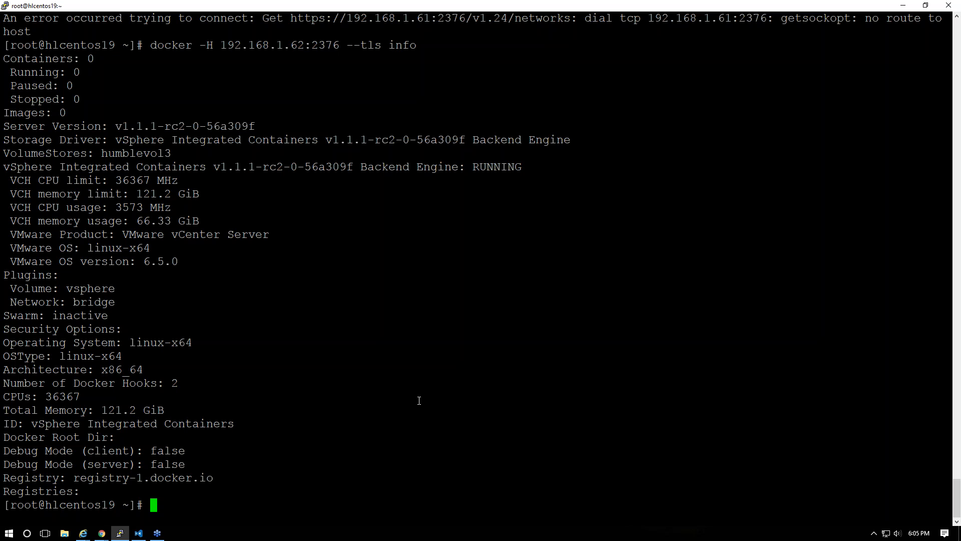
key(alt+Tab)
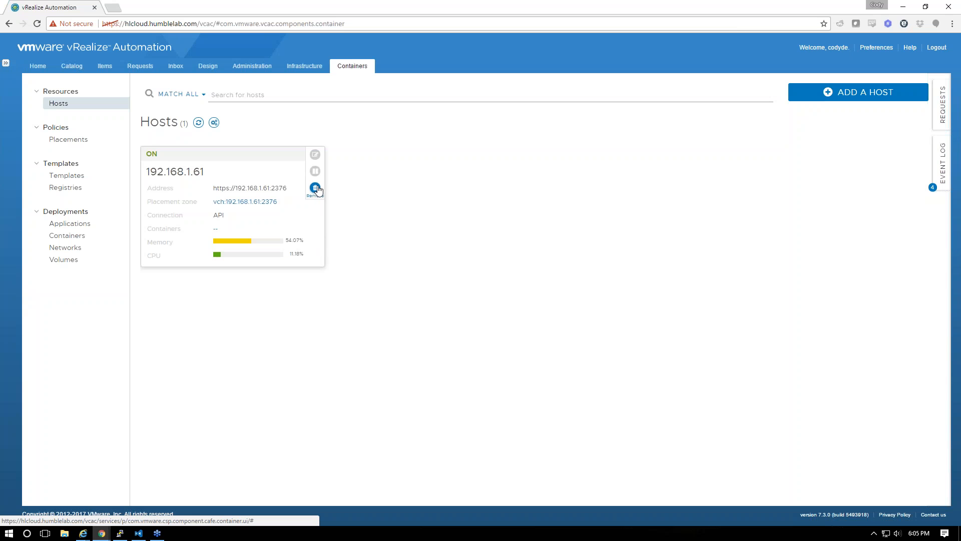
click(315, 188)
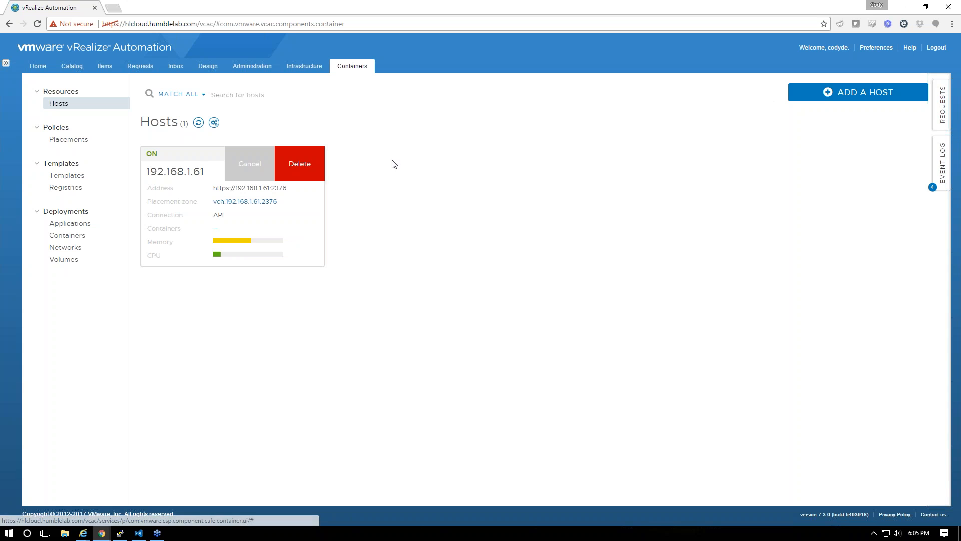
click(828, 92)
click(337, 146)
text(thumbprint=F2:20:ED:8E:13:4D:2A:D4:83:BE:B5:D2:57:86:48:F9:2F:DB:7F:A2)
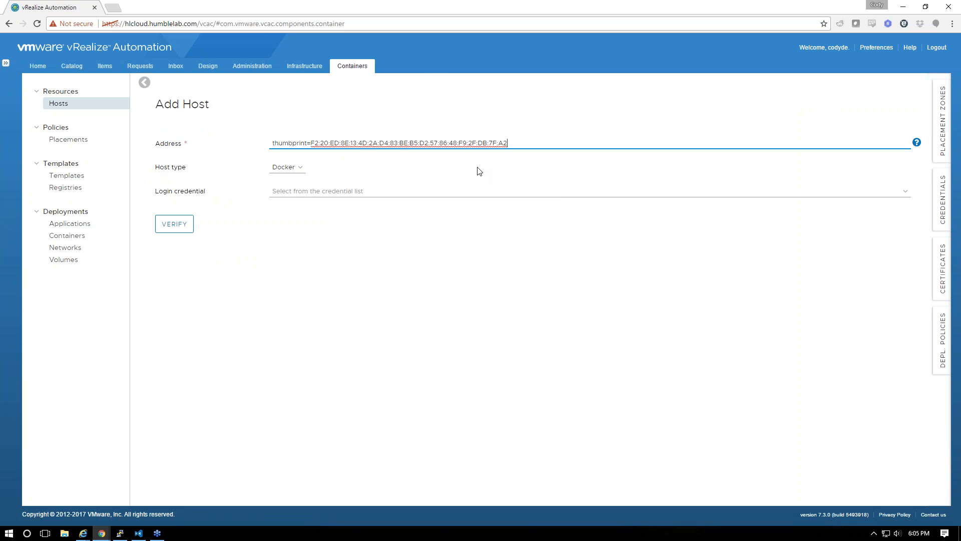
key(ctrl+a)
text(https)
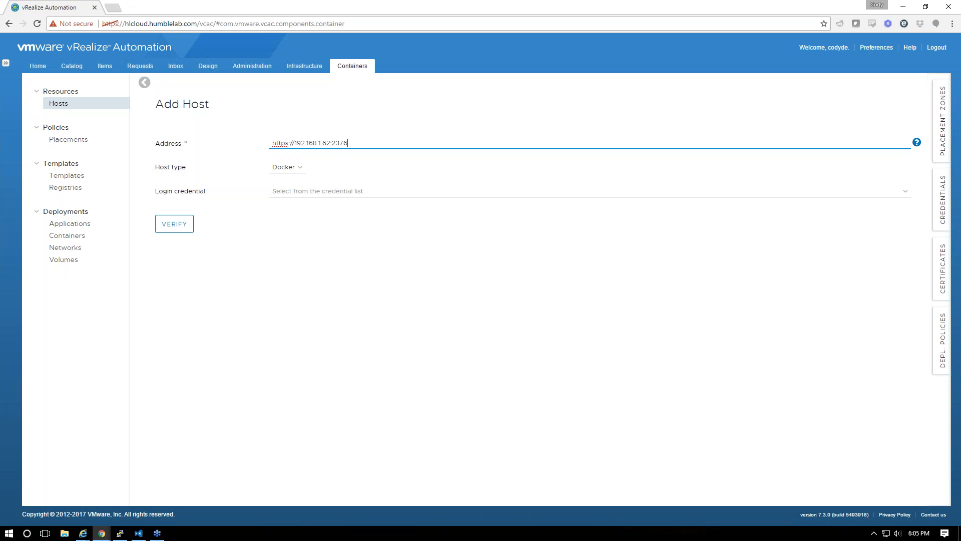
Set host type VCH with the Certs credential, verify, accept the certificate and add it
click(281, 168)
click(286, 183)
click(286, 193)
click(288, 242)
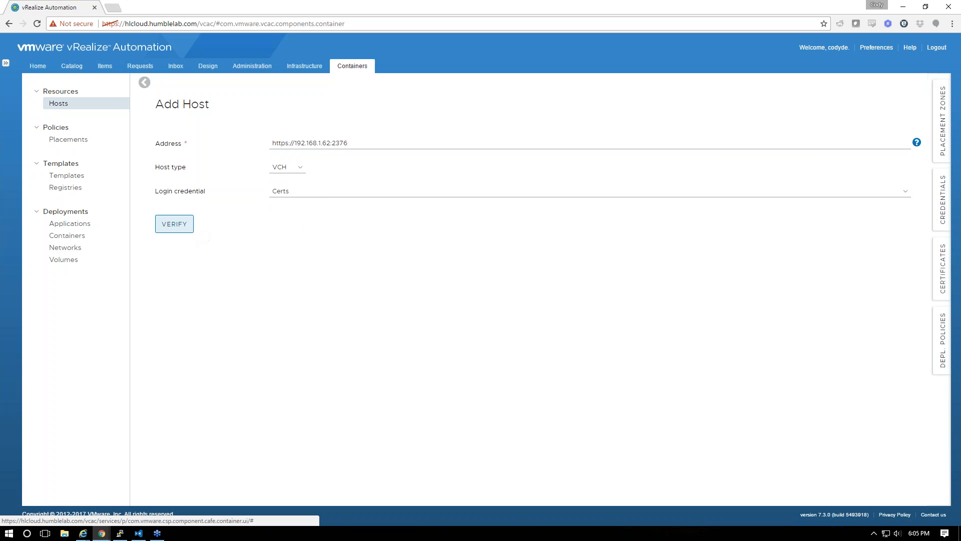
click(164, 227)
click(678, 313)
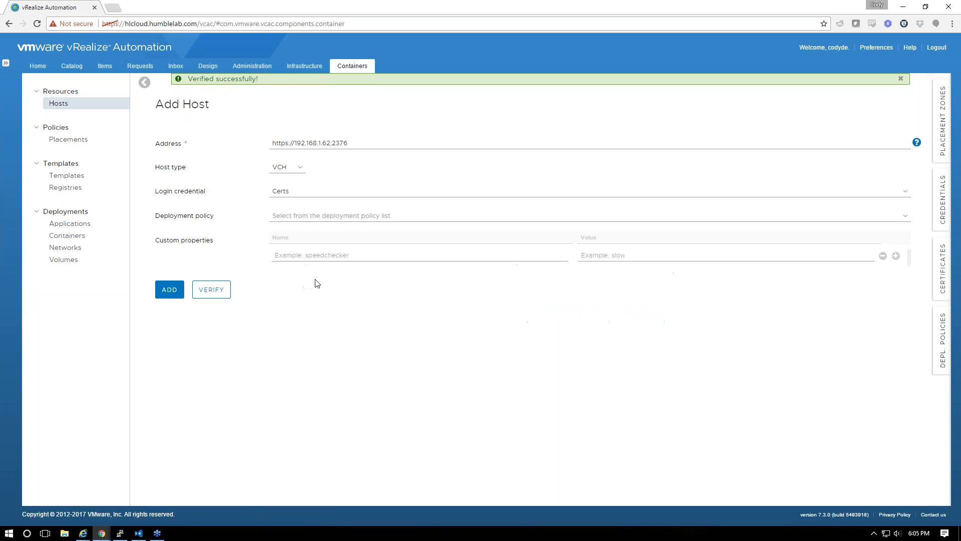
click(171, 291)
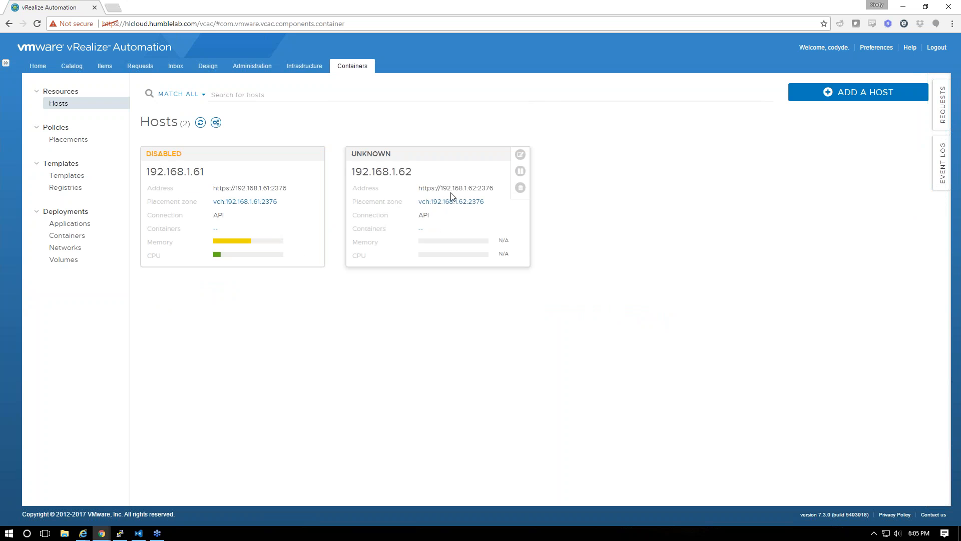
click(100, 188)
Set the vch:192.168.1.62:2376 placement's business group to Humblelab-BG and save
click(75, 181)
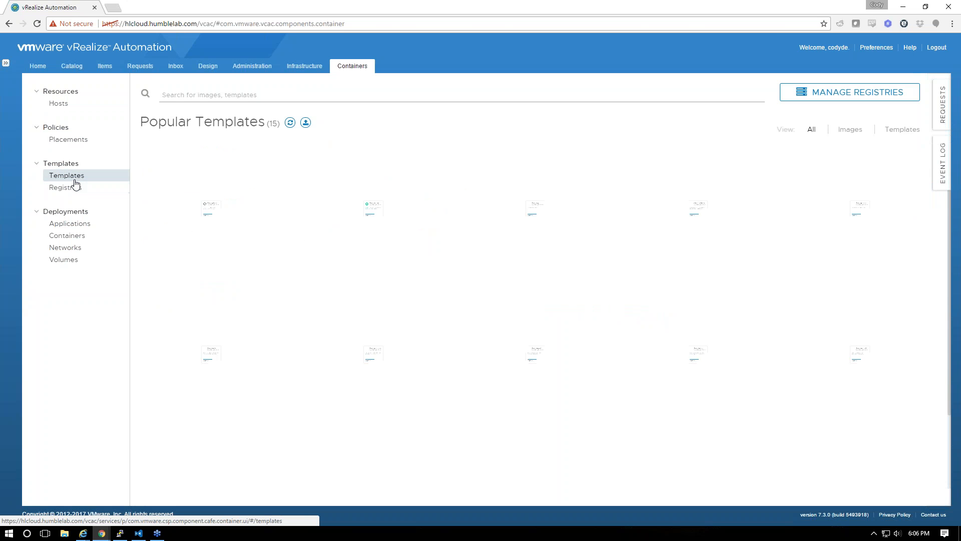
click(69, 146)
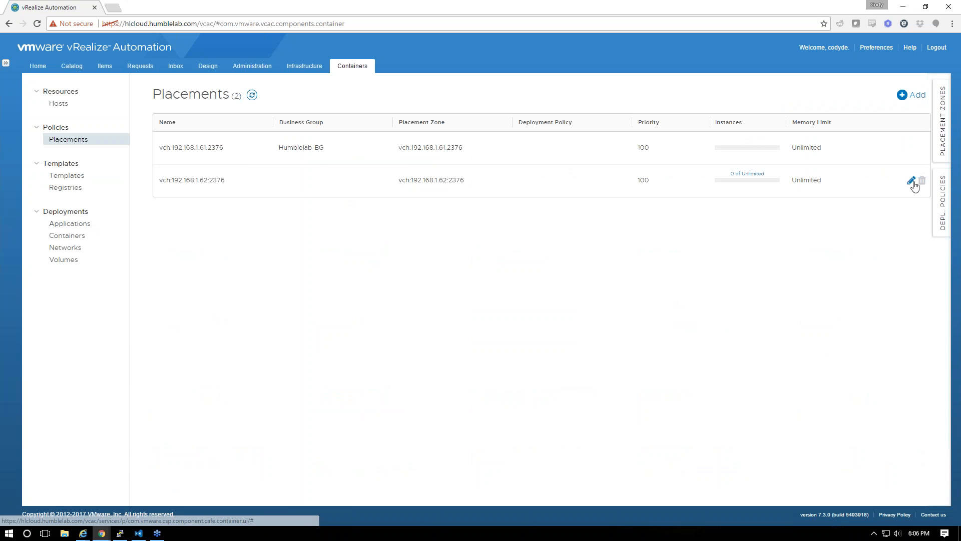
click(911, 181)
click(284, 210)
click(276, 258)
click(176, 267)
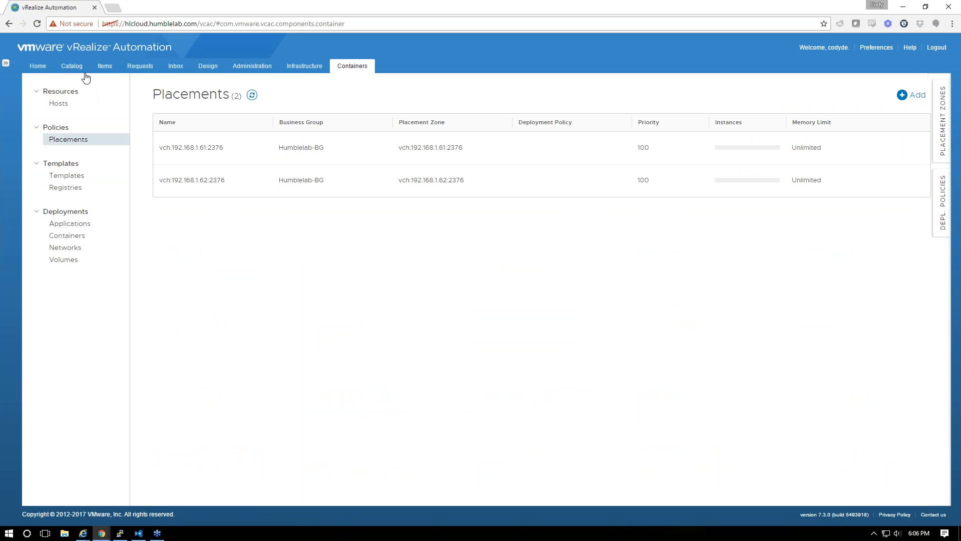
Open the Gideon blueprint for editing and select its lan-vds network node on the canvas
click(208, 66)
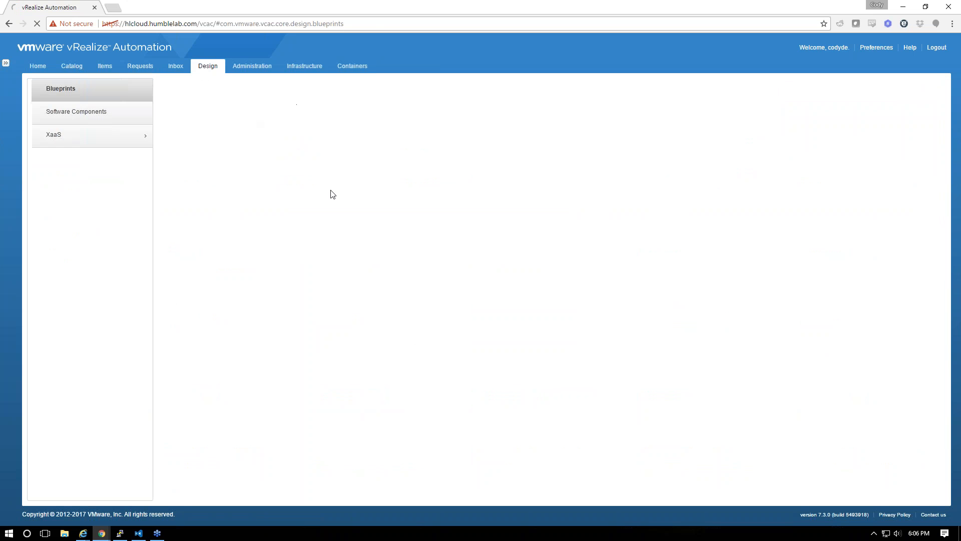
click(209, 136)
click(205, 112)
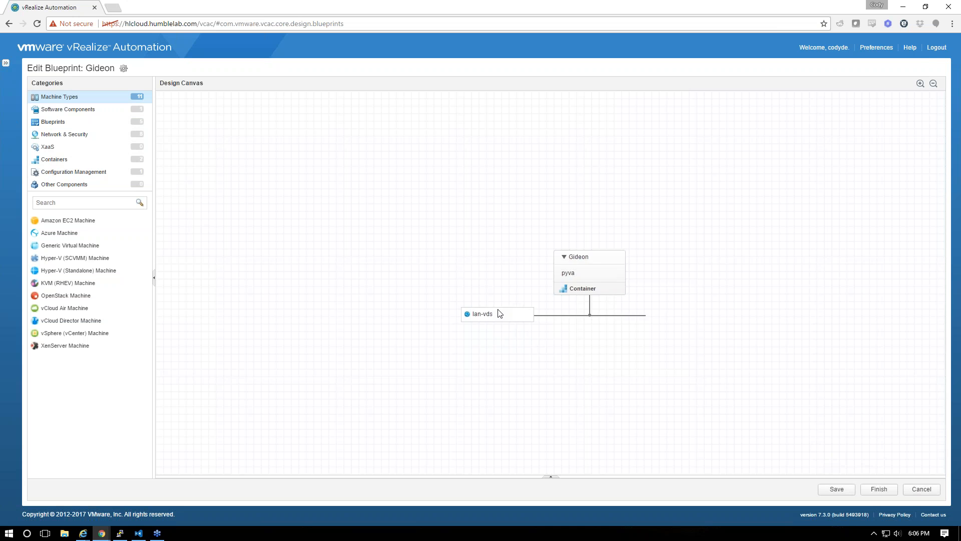
click(500, 313)
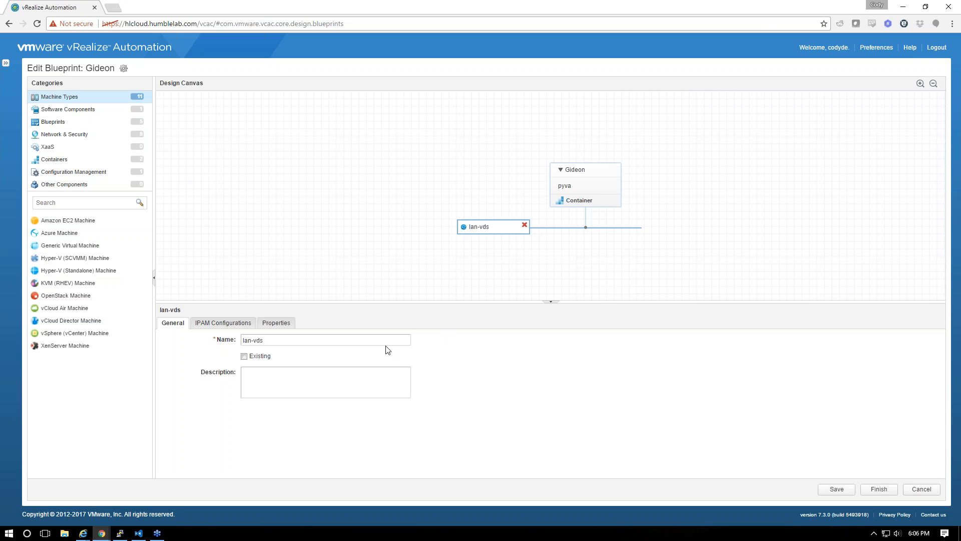
Run 'docker pull hlvicapp01.humblelab.com/humblelab/pyva' against the 192.168.1.62 VCH host
click(120, 533)
key(Up)
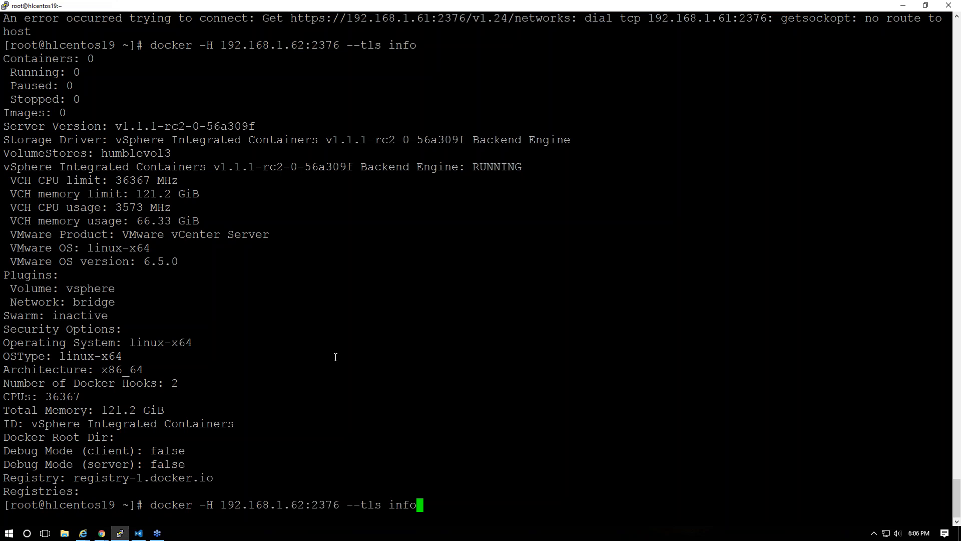
key(BackSpace)
key(BackSpace)
key(BackSpace)
key(BackSpace)
text(pull https)
key(BackSpace)
key(BackSpace)
key(BackSpace)
key(BackSpace)
key(BackSpace)
text(https://)
key(BackSpace)
key(BackSpace)
key(BackSpace)
key(BackSpace)
key(BackSpace)
key(BackSpace)
key(BackSpace)
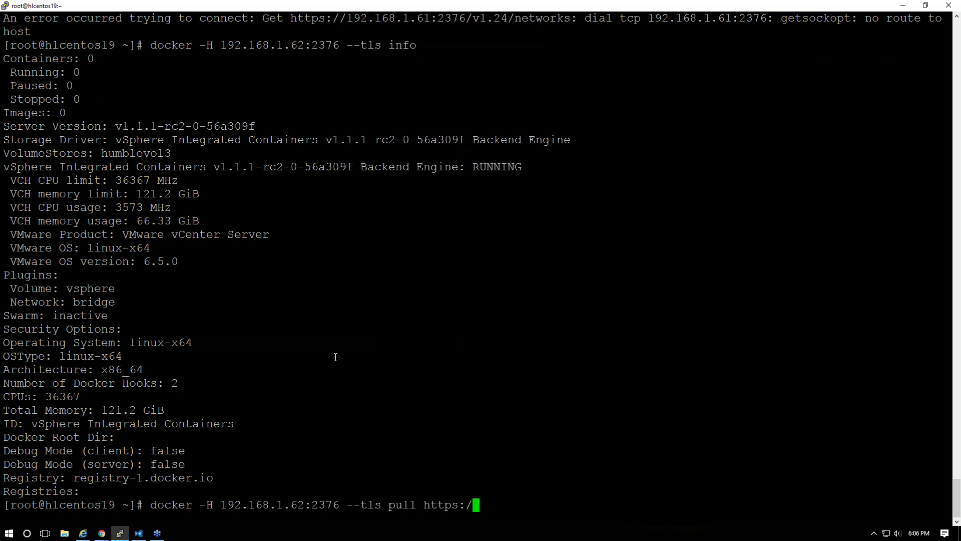
text(lvicapp01)
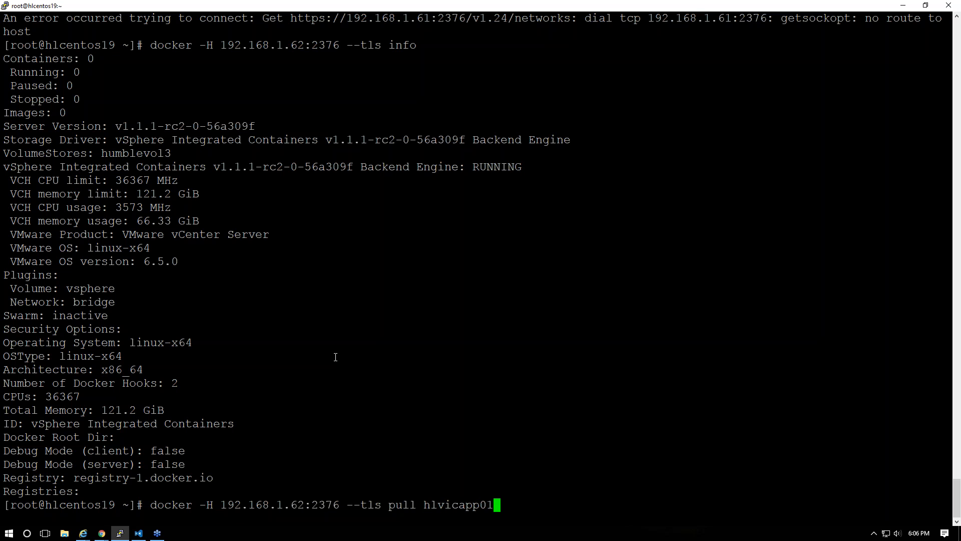
text(.humblelab.com)
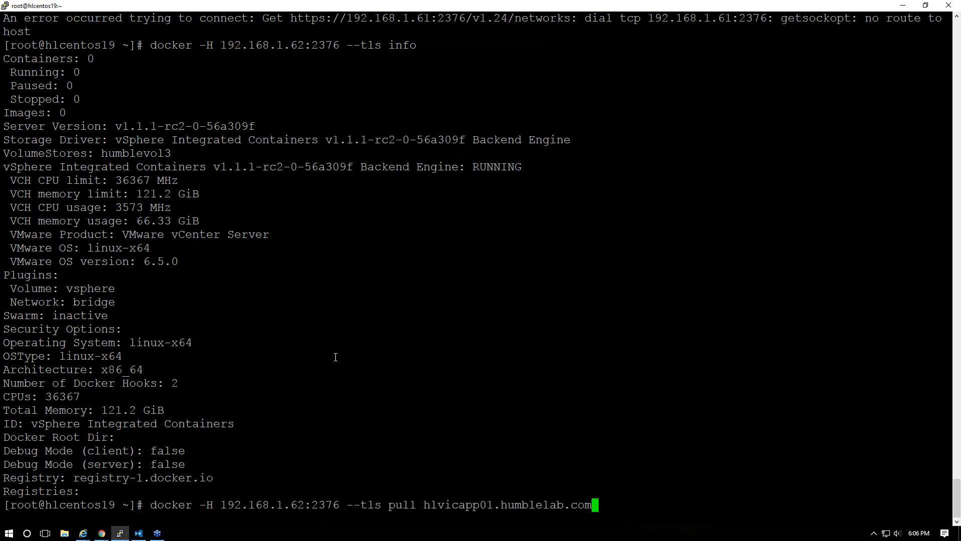
text(/humblelab/pyva)
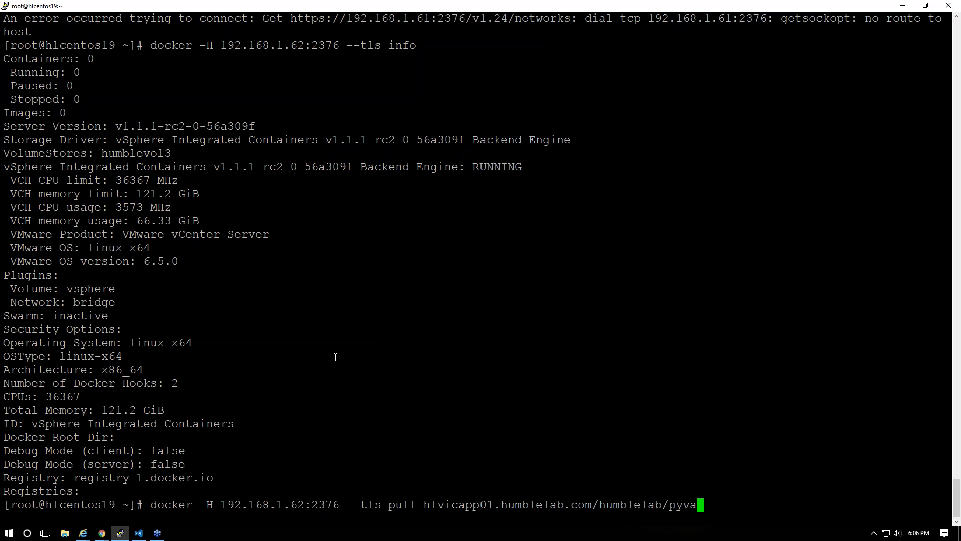
key(Return)
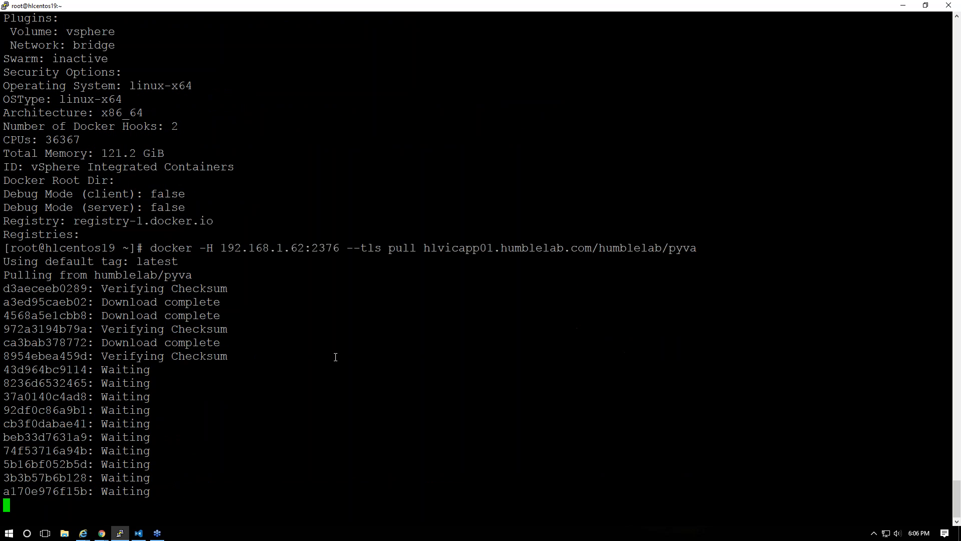
key(alt+Tab)
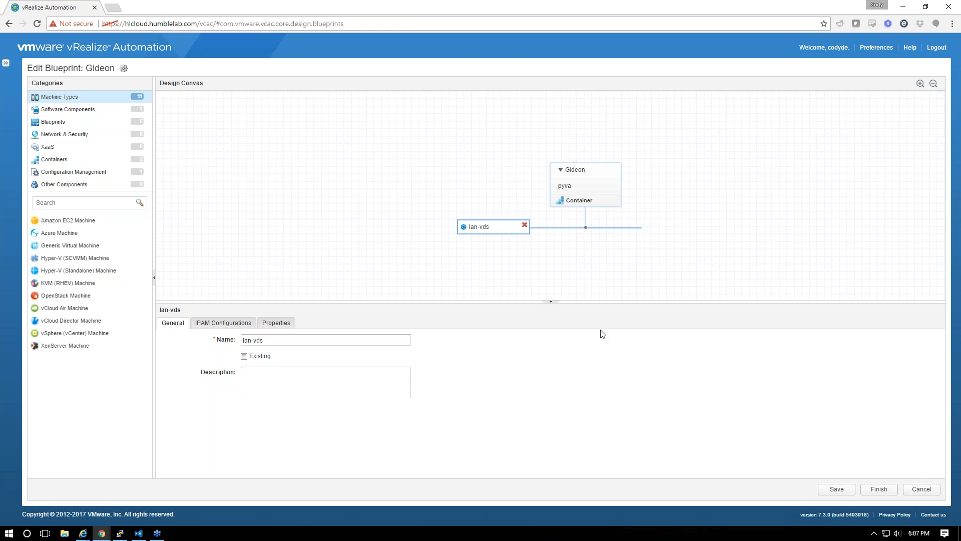
Cancel the Gideon blueprint editor, then delete host 192.168.1.61 from Containers > Hosts
click(921, 489)
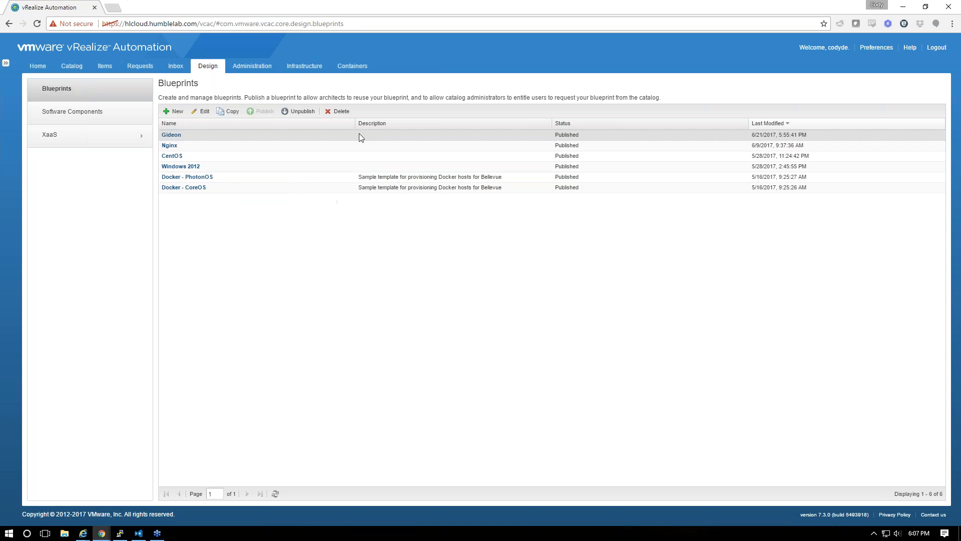
click(263, 65)
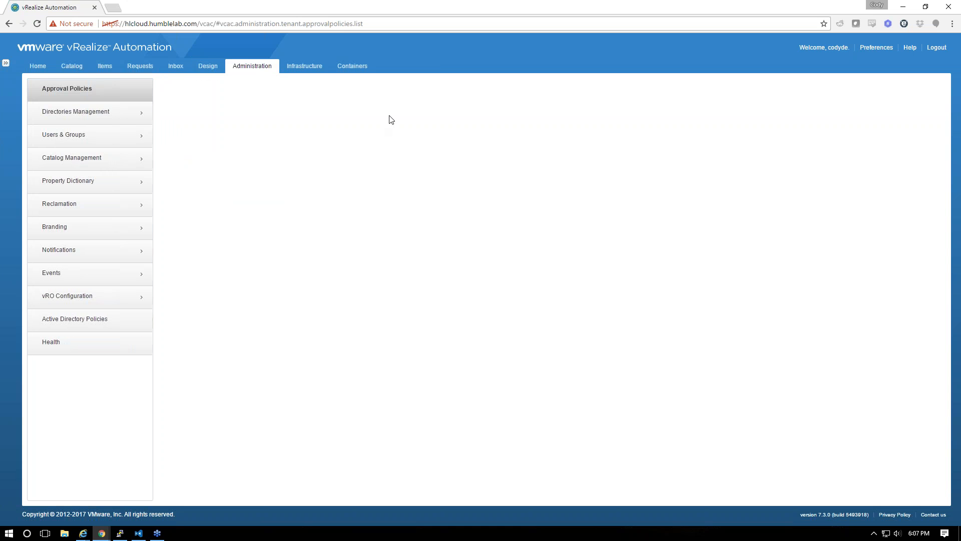
click(292, 68)
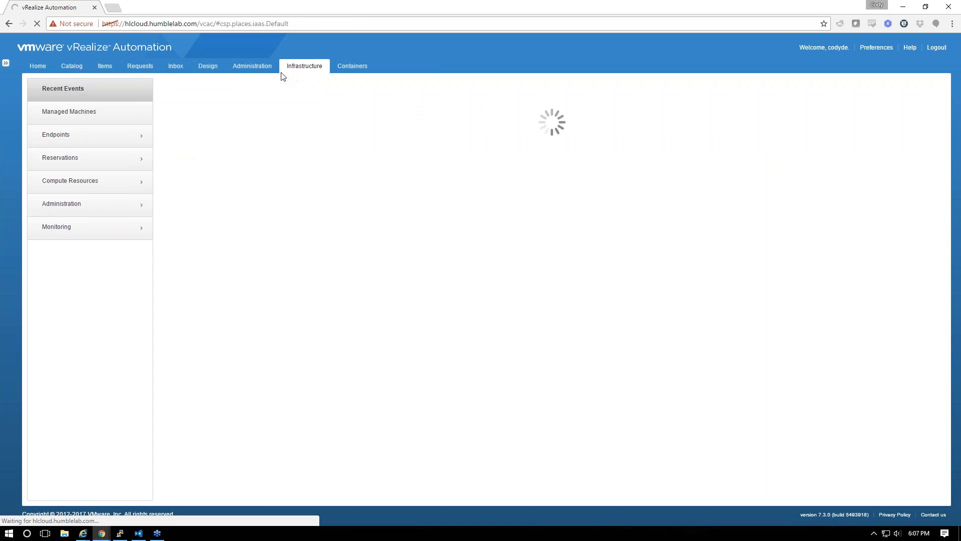
click(352, 66)
click(74, 103)
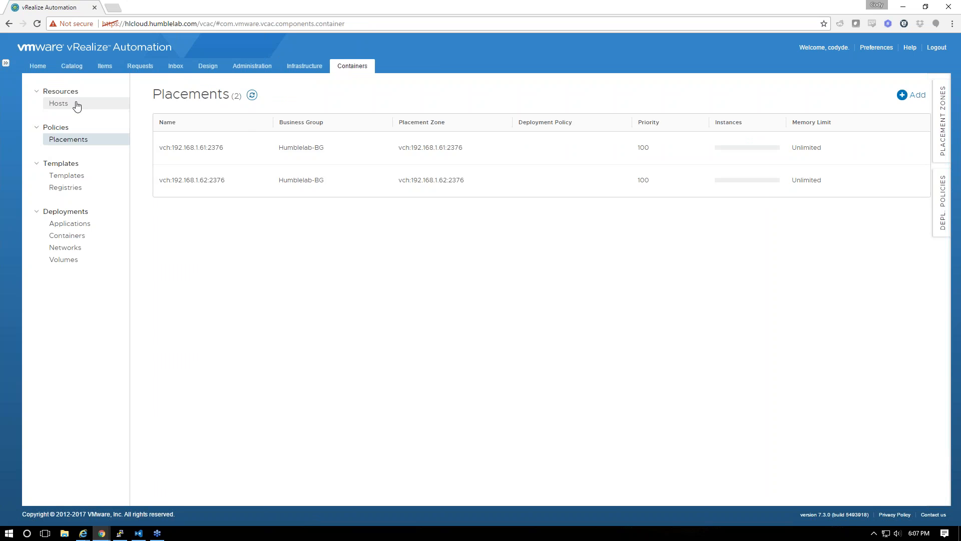
click(315, 187)
click(305, 173)
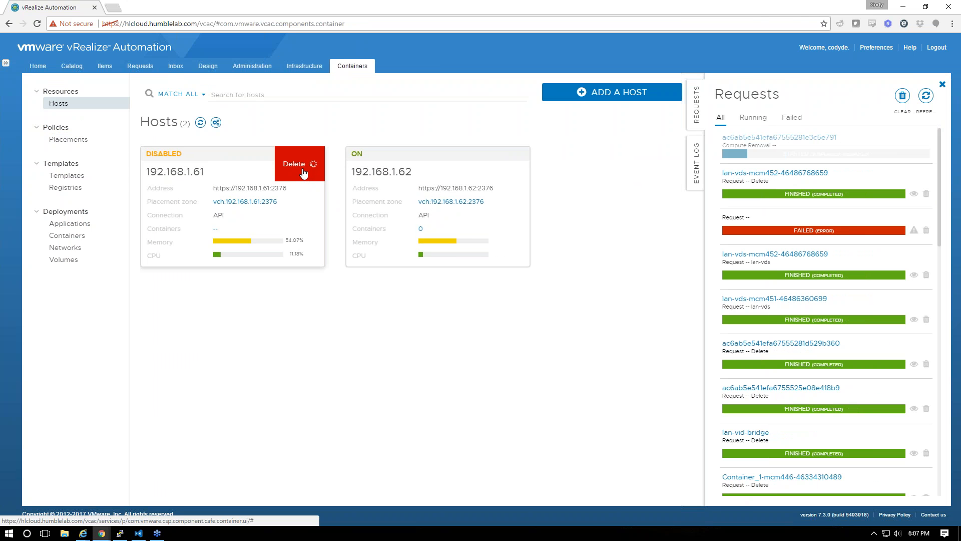
key(alt+Tab)
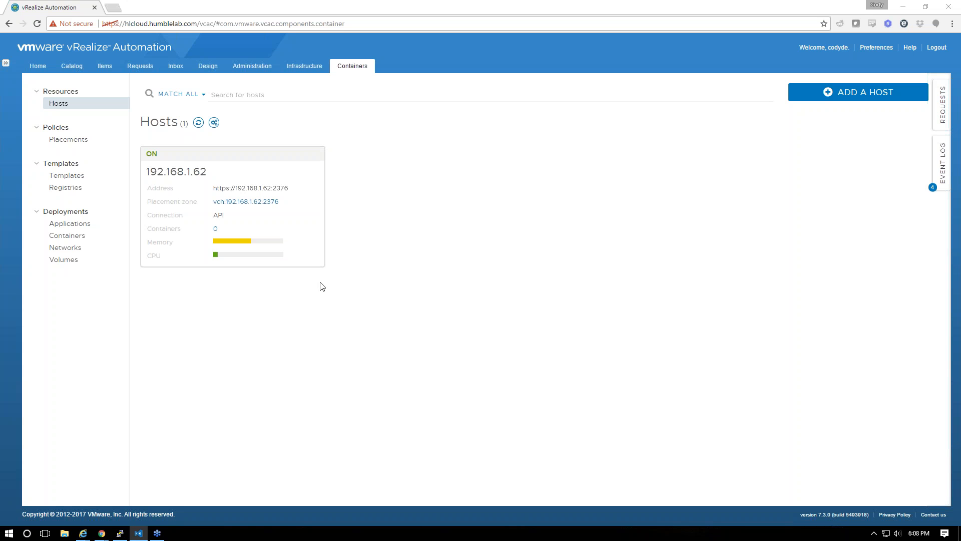
Check the pyva pull in PuTTY, then return to the vRealize Automation browser window
click(121, 534)
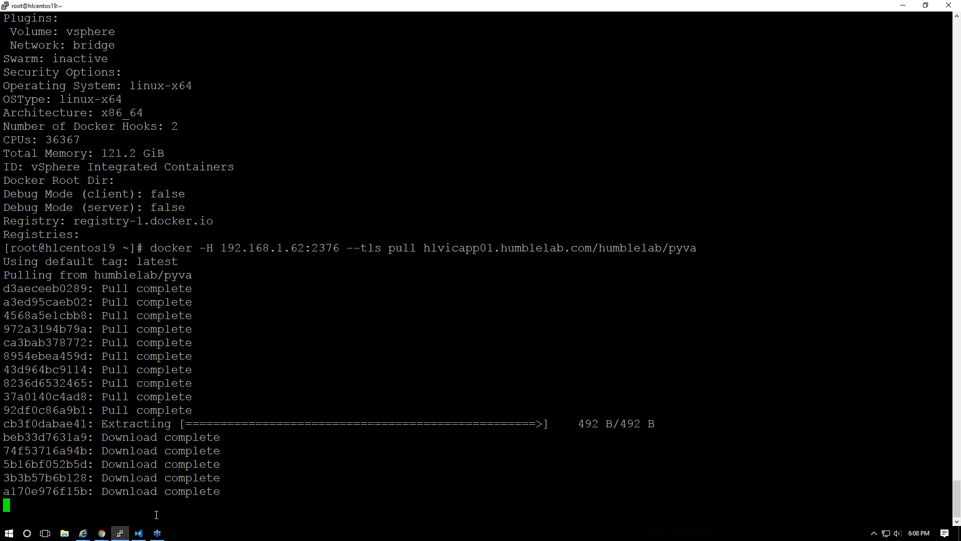
click(102, 533)
click(82, 484)
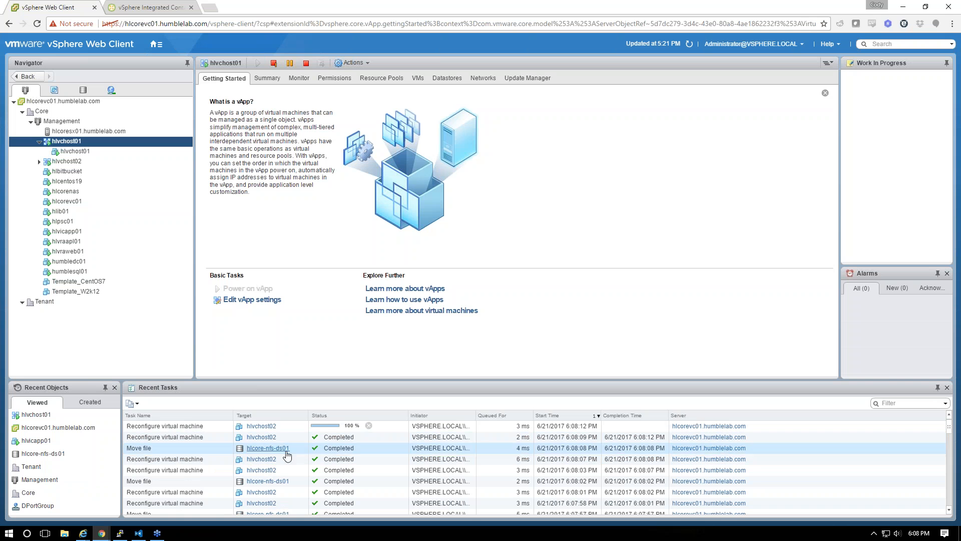
click(906, 5)
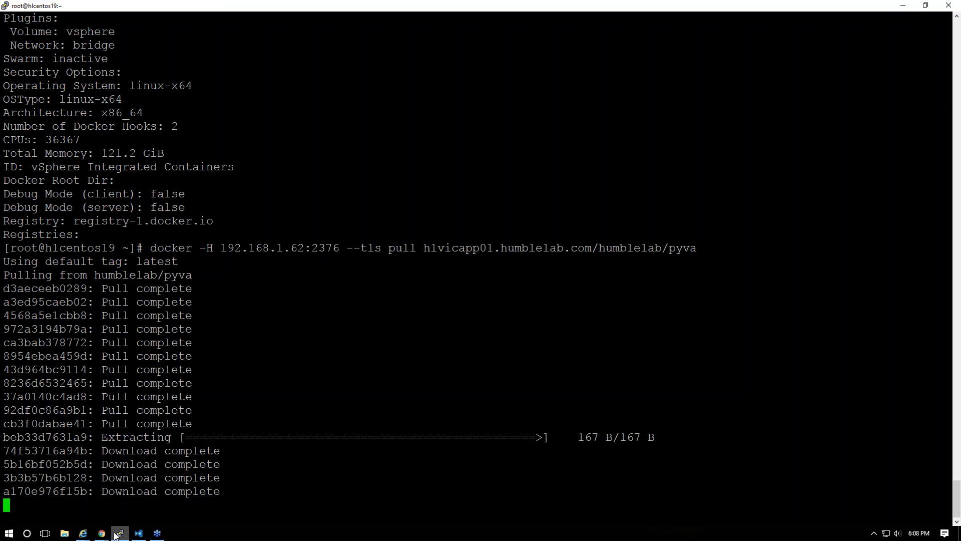
mouse_move(100, 536)
click(61, 501)
mouse_move(102, 534)
click(145, 488)
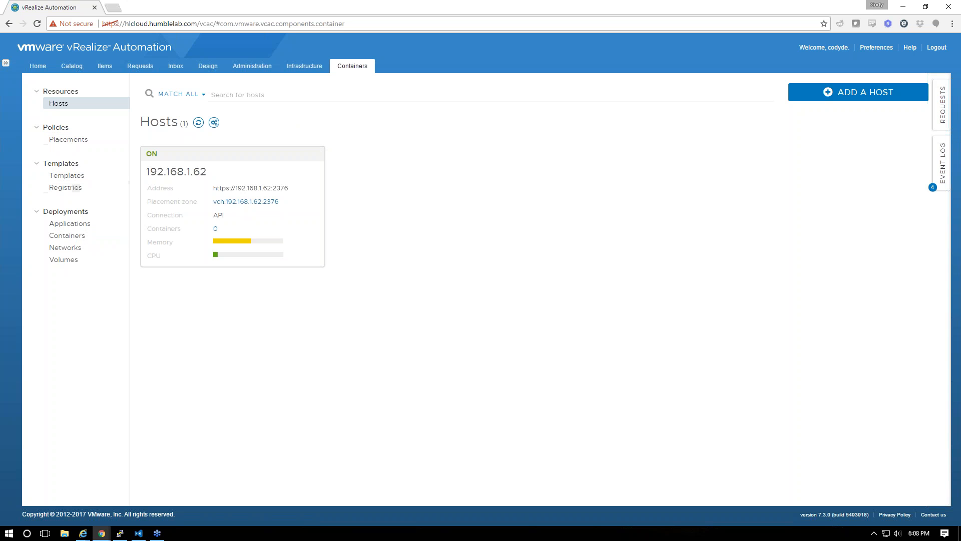
Start a new container network named lan-vds with Advanced settings enabled
click(66, 190)
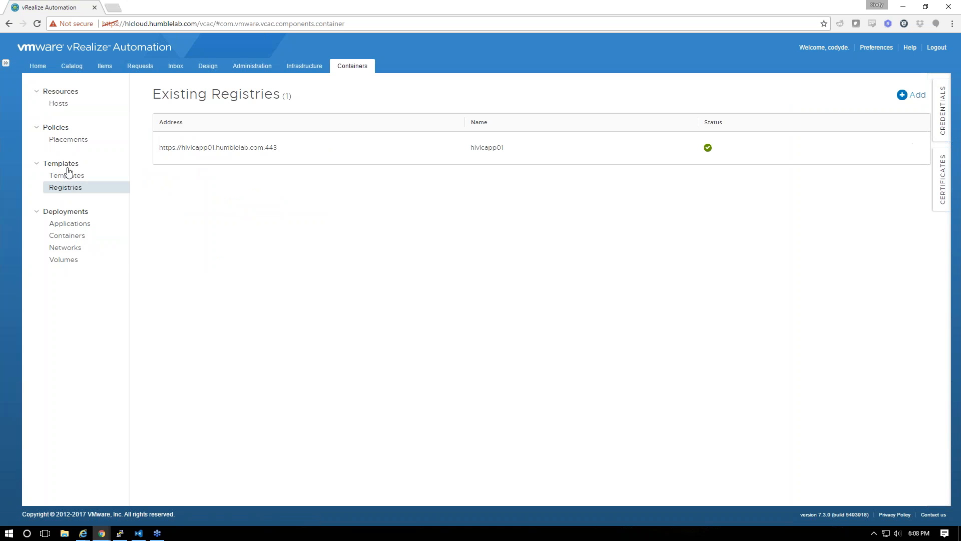
click(73, 259)
click(70, 248)
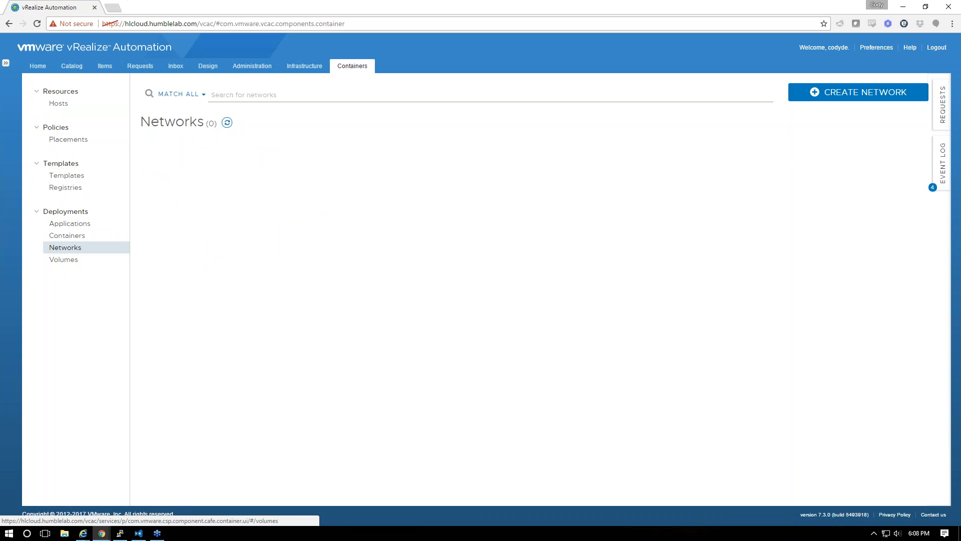
click(858, 92)
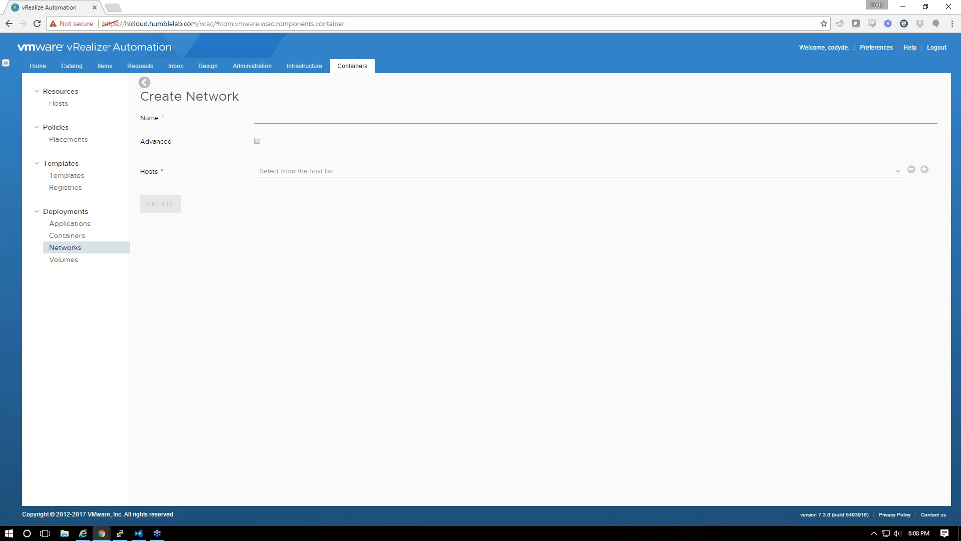
click(300, 118)
click(319, 110)
click(268, 118)
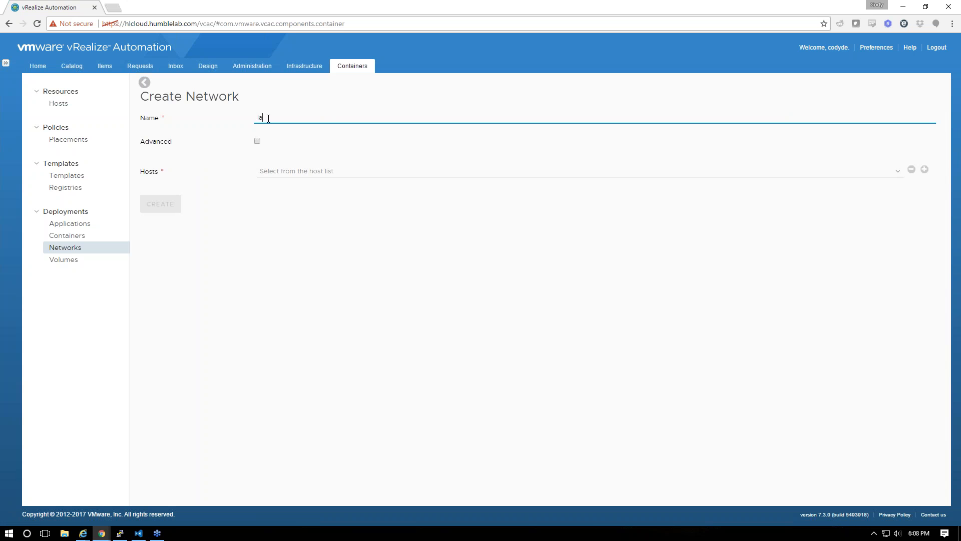
click(258, 141)
Enter subnet and IP range 192.168.1.0/24, gateway 192.168.1.1, host 192.168.1.62, and create the network
click(277, 180)
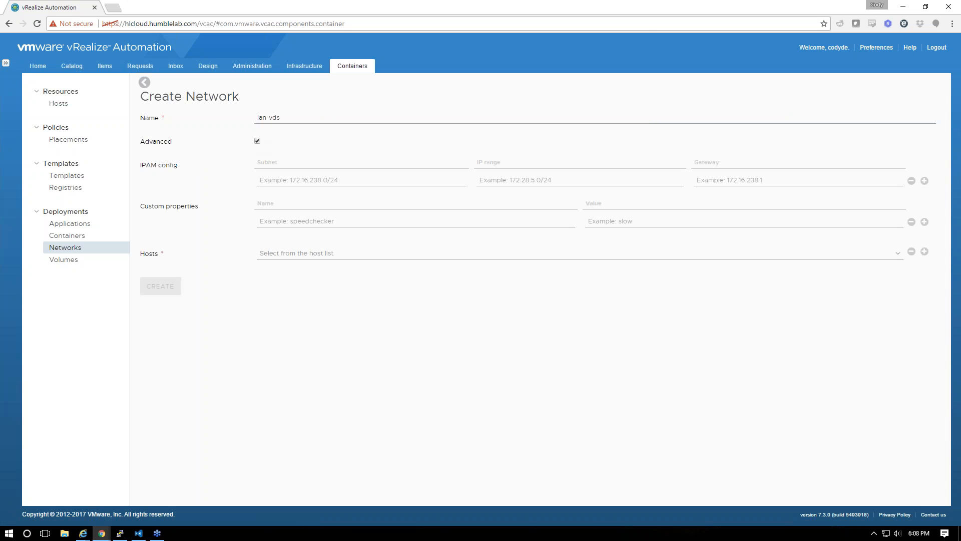
text(192.168.1.0/24)
key(Tab)
text(191)
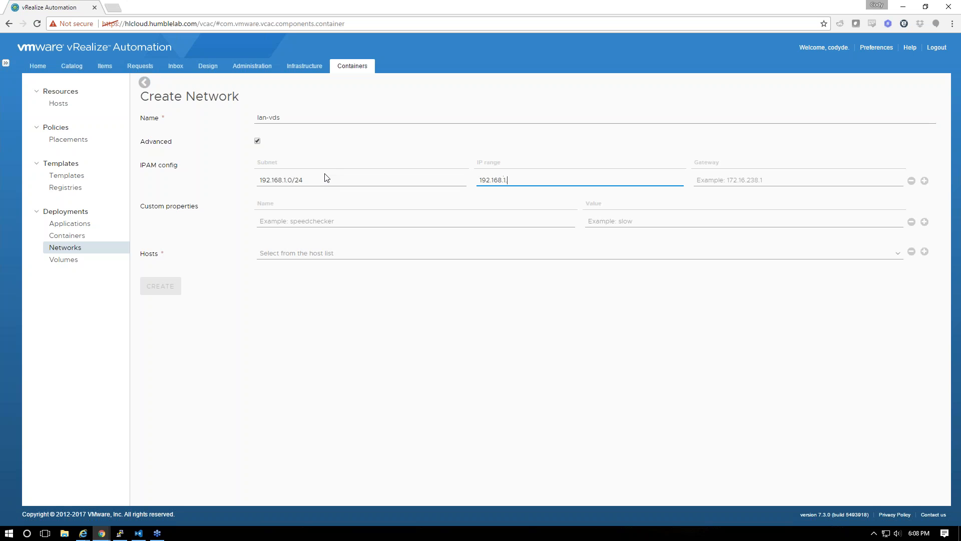
text(.168.1.0/24)
key(Tab)
text(1)
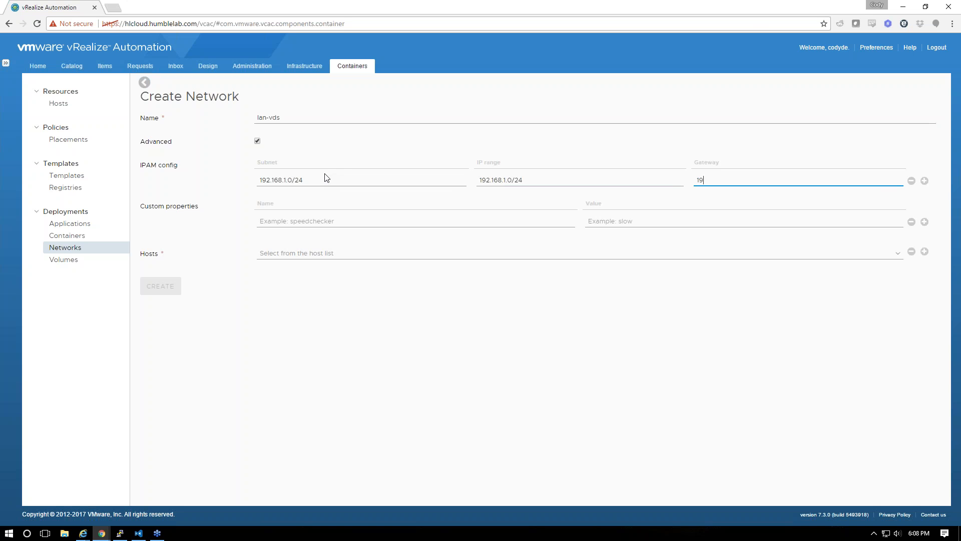
click(265, 253)
click(278, 300)
click(155, 289)
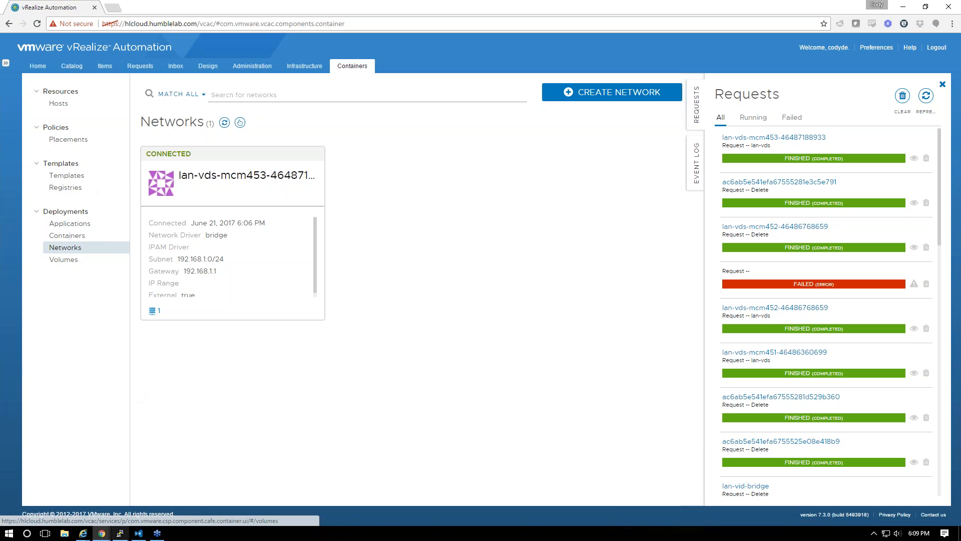
Confirm the pyva pull finished, then open and cancel the Gideon blueprint editor
key(alt+Tab)
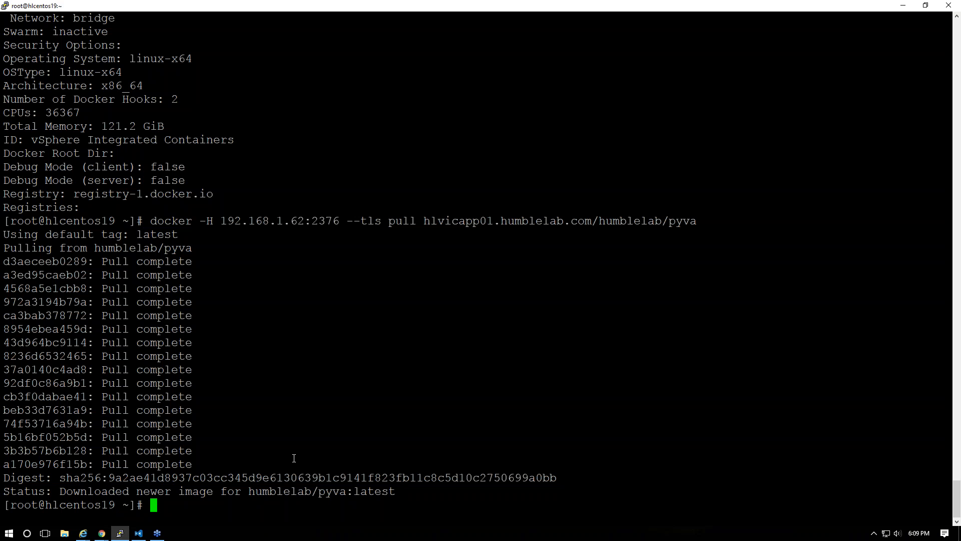
click(120, 533)
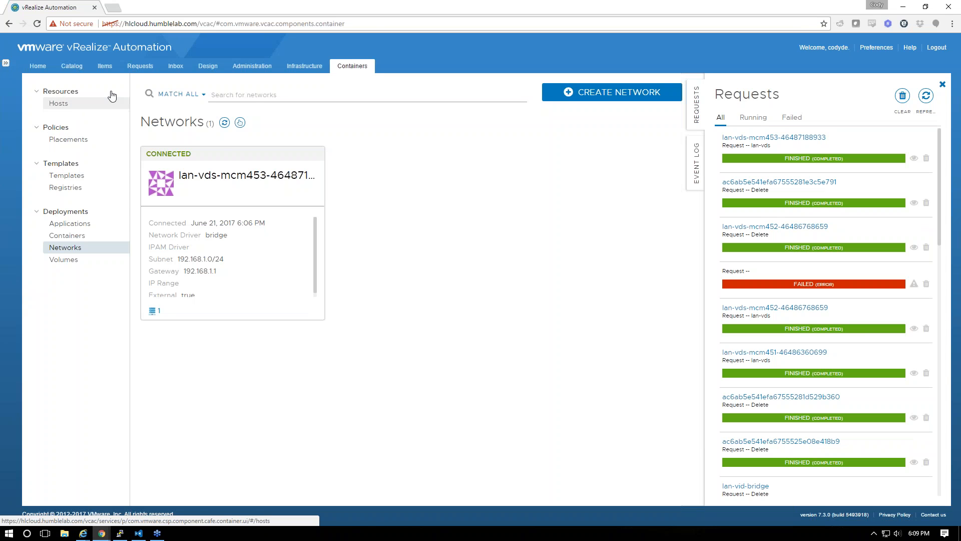
click(208, 65)
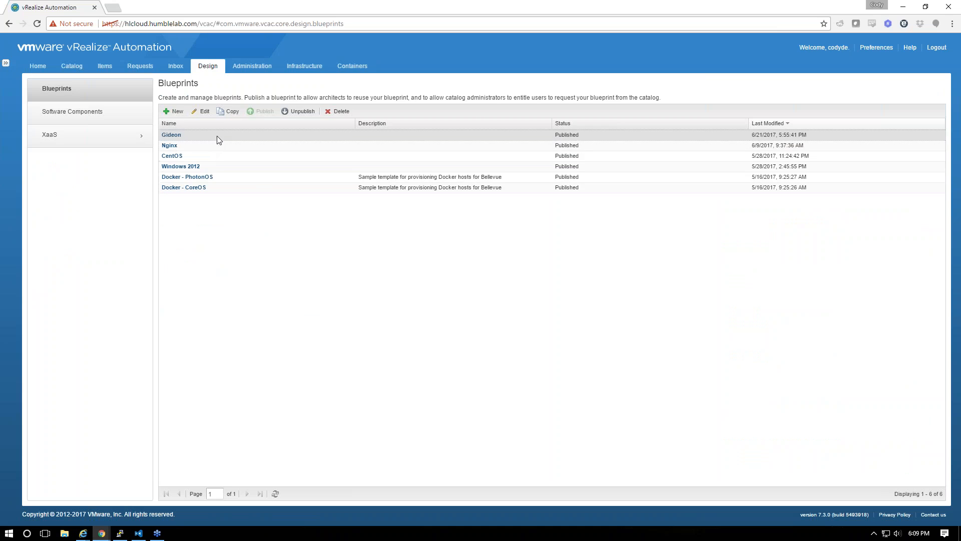
click(176, 111)
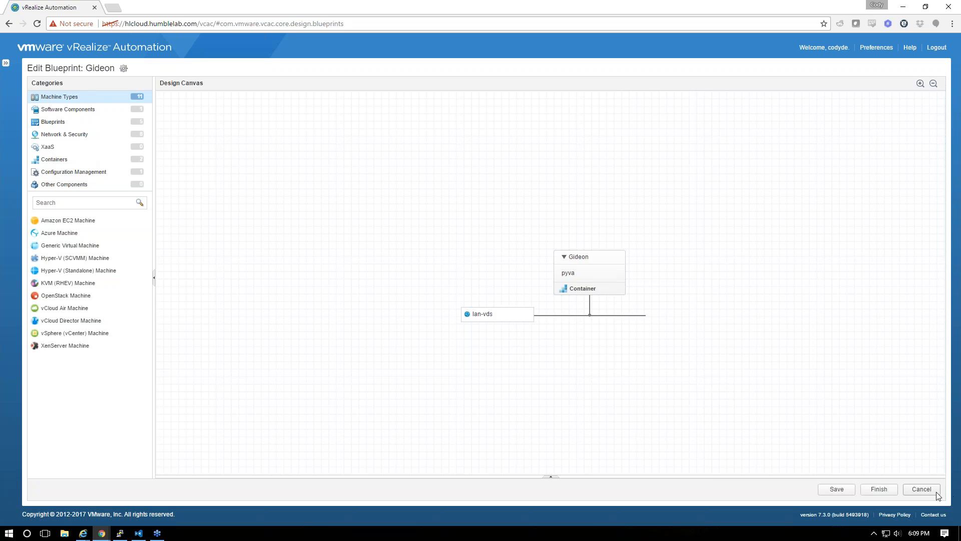
click(936, 493)
Run data collection on host 192.168.1.62 and reopen the Gideon blueprint for editing
click(352, 65)
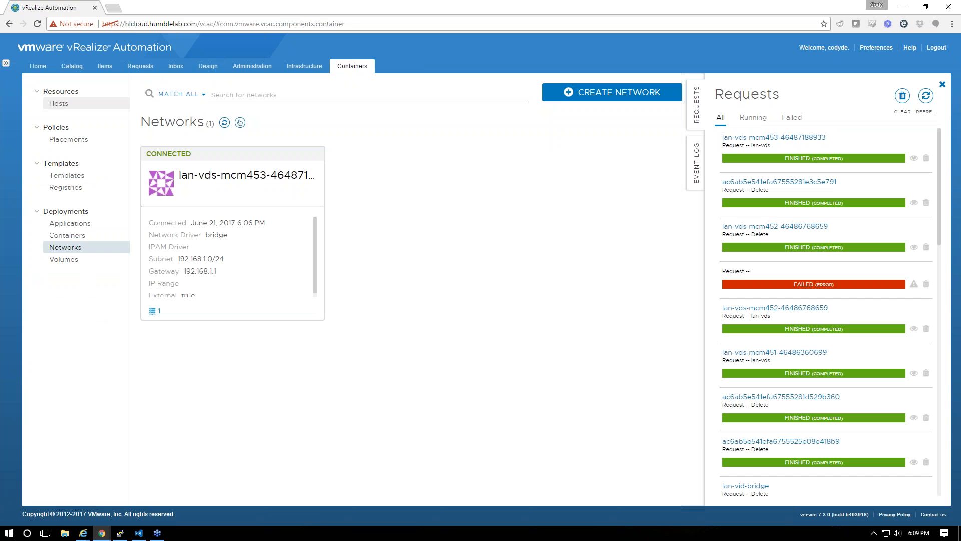
click(58, 104)
click(214, 123)
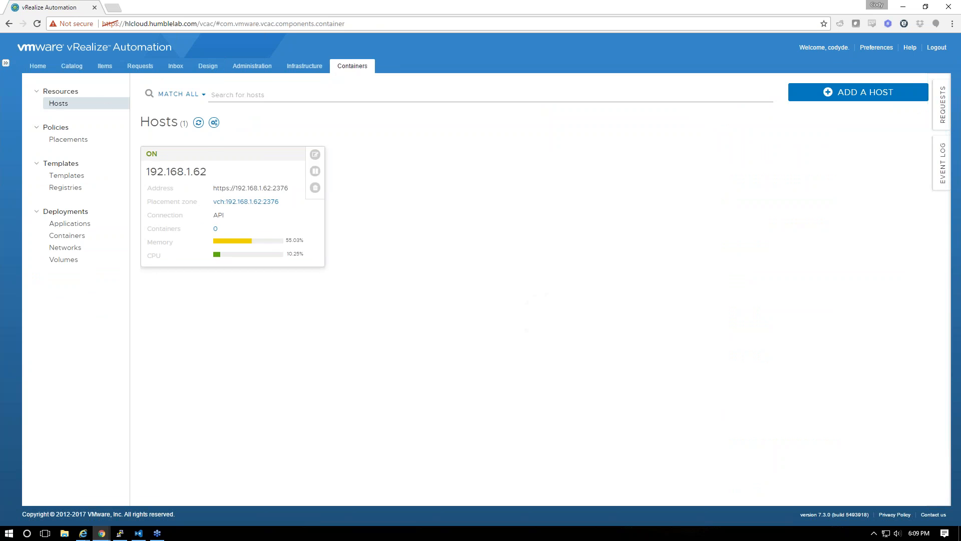
click(208, 65)
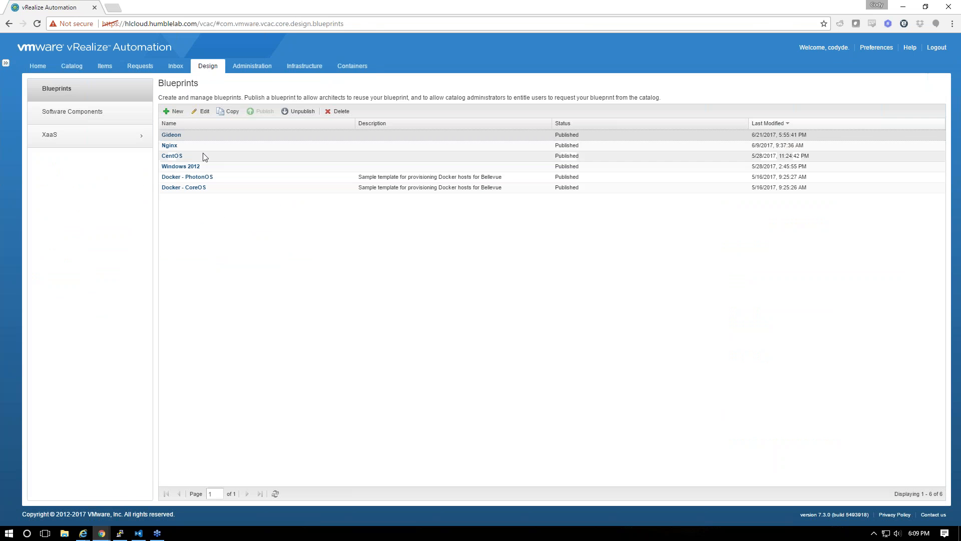
click(219, 111)
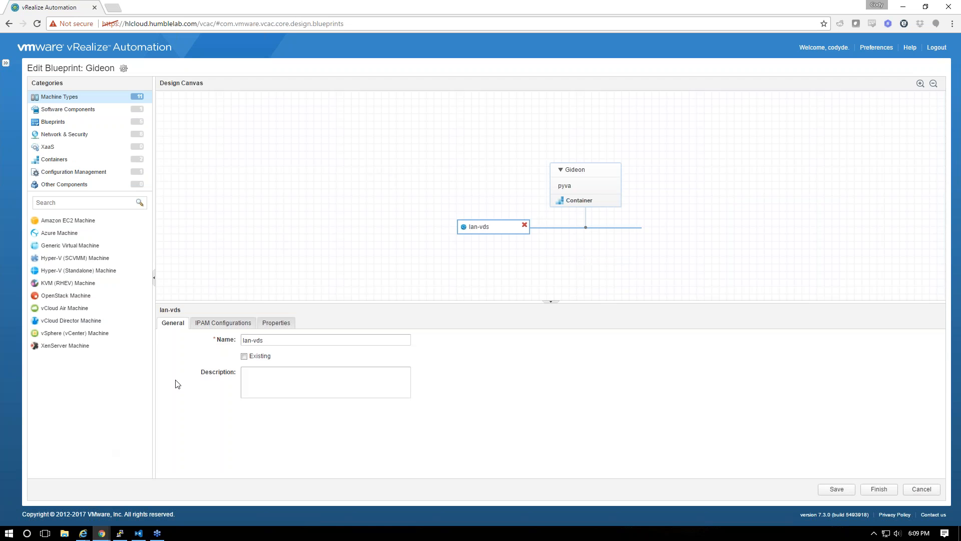
Tick Existing on the lan-vds network component and clear its name
click(224, 322)
click(172, 322)
click(296, 339)
click(244, 357)
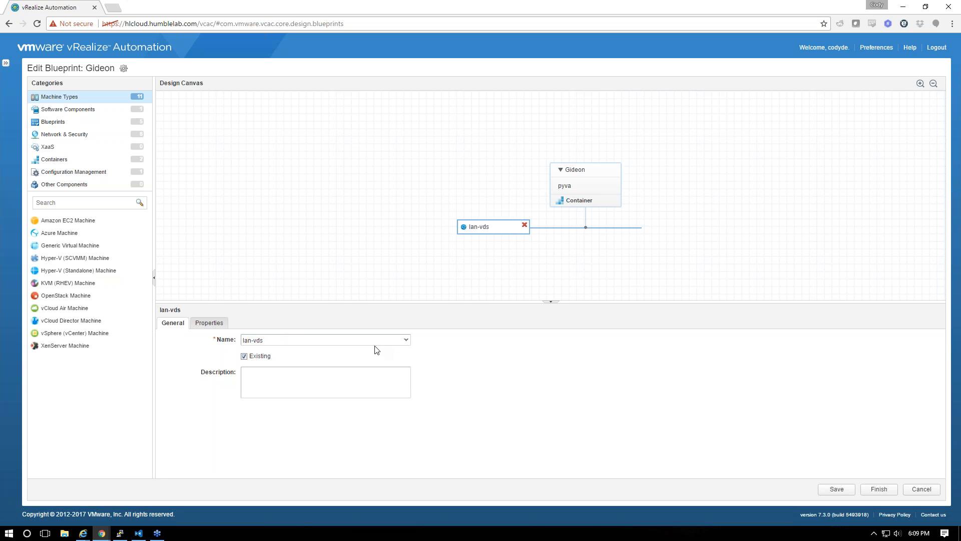
drag(272, 339, 200, 336)
key(BackSpace)
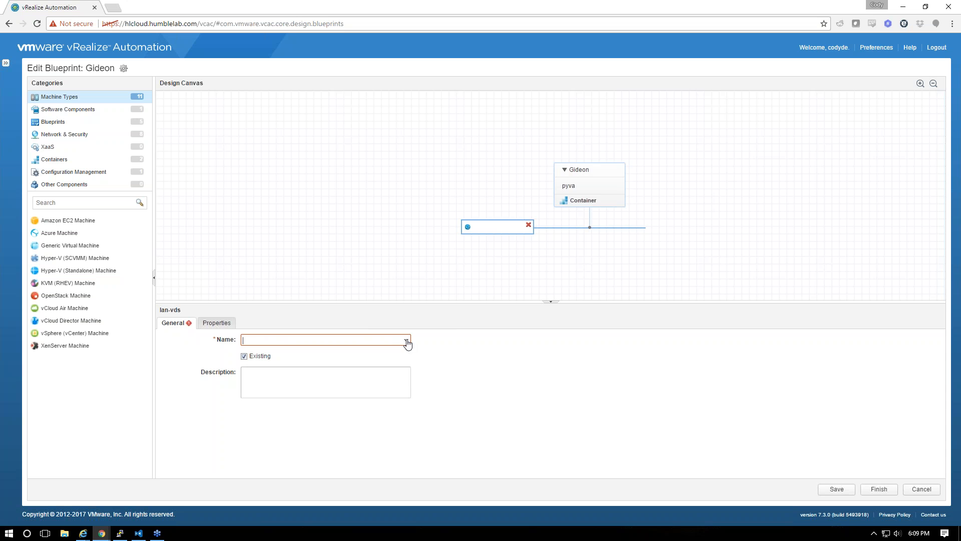
text(l)
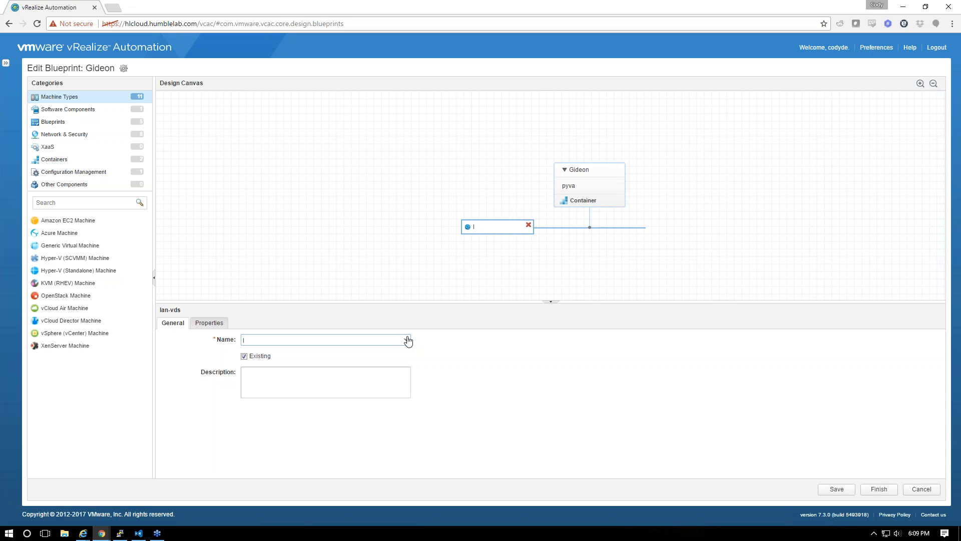
Discard the blueprint changes and delete the Gideon blueprint
click(925, 491)
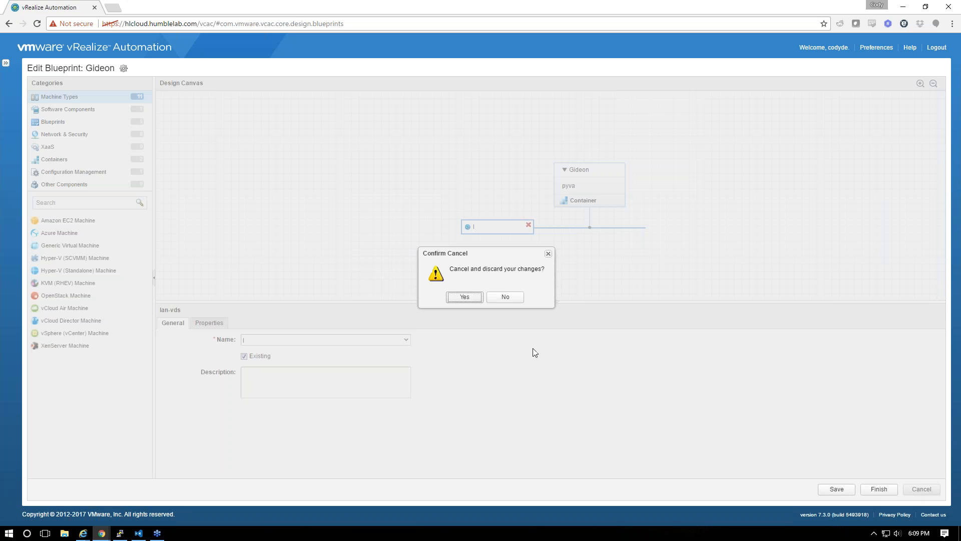
click(461, 297)
click(208, 134)
click(343, 115)
click(528, 306)
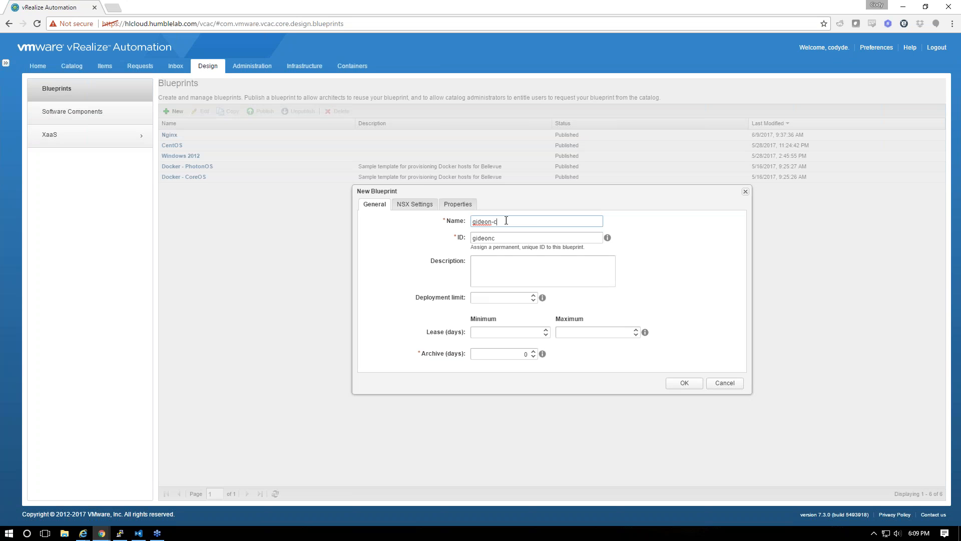
Create the gideon-container blueprint and place a container on it named Gideon
click(684, 383)
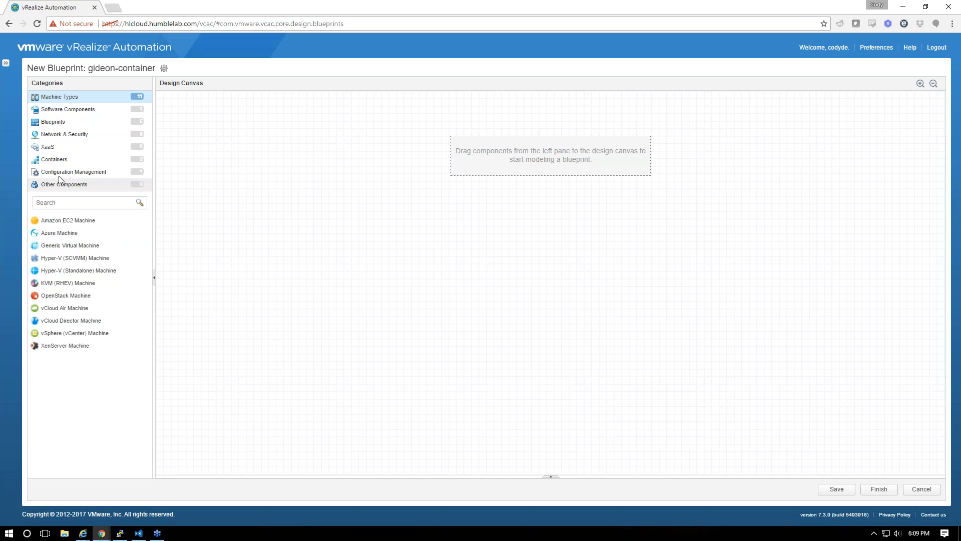
click(56, 160)
drag(36, 223, 548, 193)
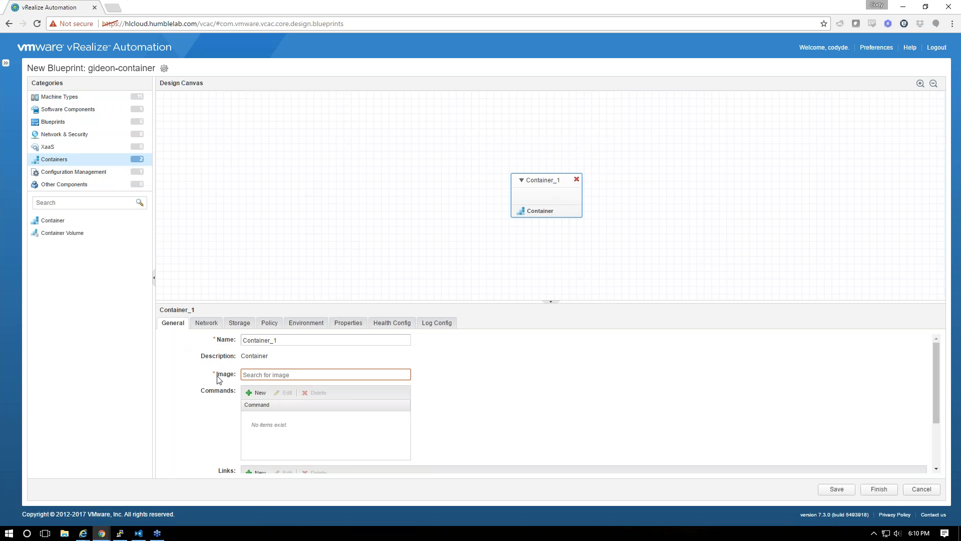
double_click(290, 340)
text(Gideon)
key(Tab)
Set the container image to hlvicapp01.humblelab.com:443/humblelab/pyva and add a new command entry
text(p)
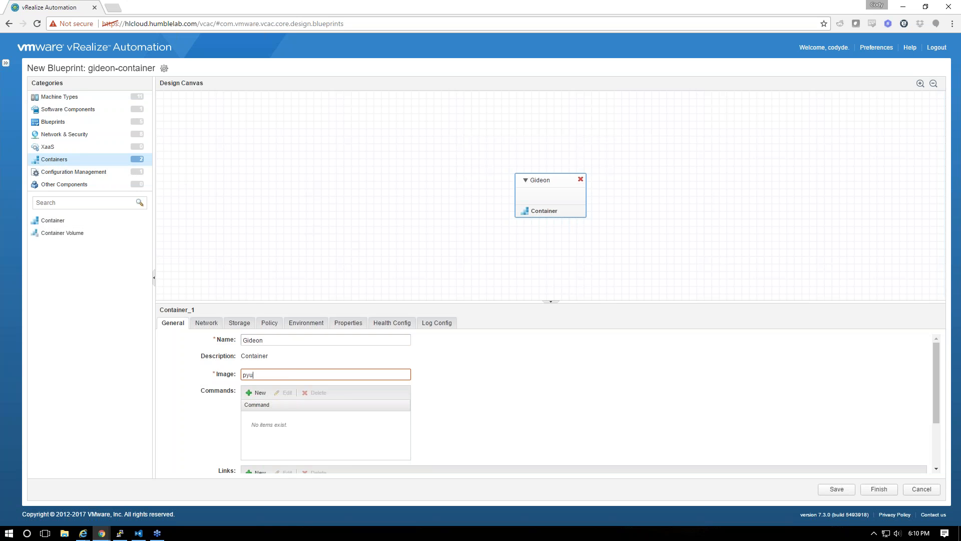
text(yva)
key(Down)
key(Return)
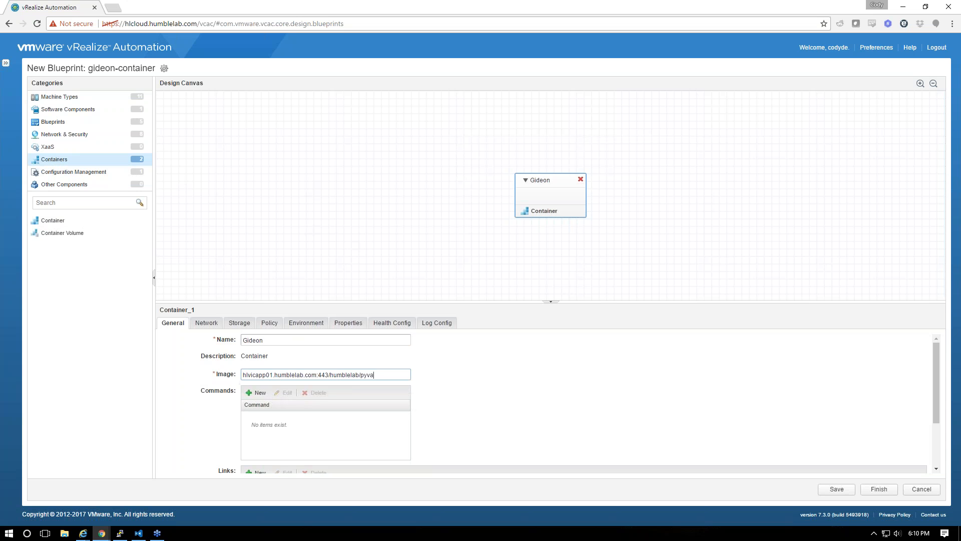
scroll(240, 423, down, 3)
scroll(240, 423, up, 3)
scroll(243, 381, down, 2)
scroll(256, 370, up, 2)
scroll(254, 422, down, 2)
scroll(256, 395, up, 2)
scroll(292, 444, down, 2)
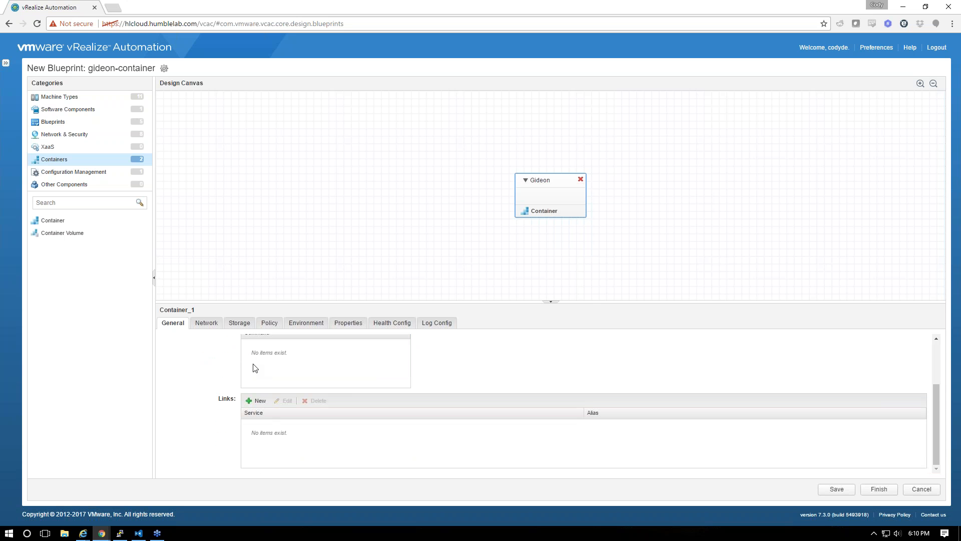
scroll(255, 368, up, 2)
click(257, 392)
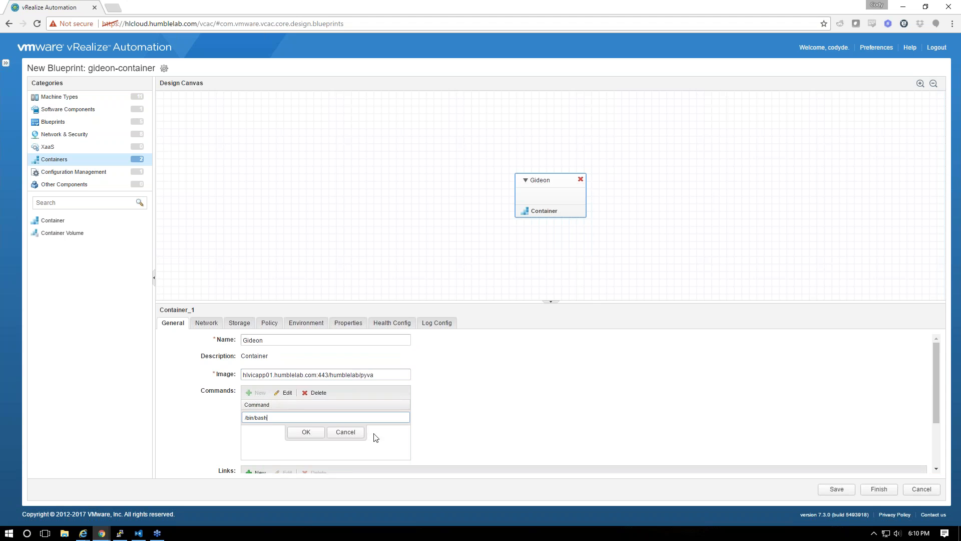
Discard the /bin/bash command entry and cancel the attempted network entries, leaving Gideon with no networks
click(345, 431)
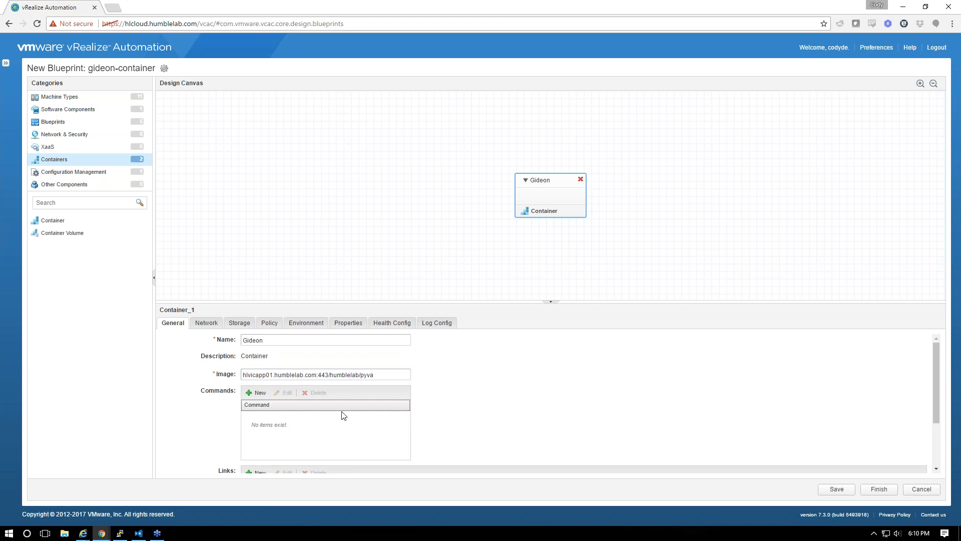
click(207, 323)
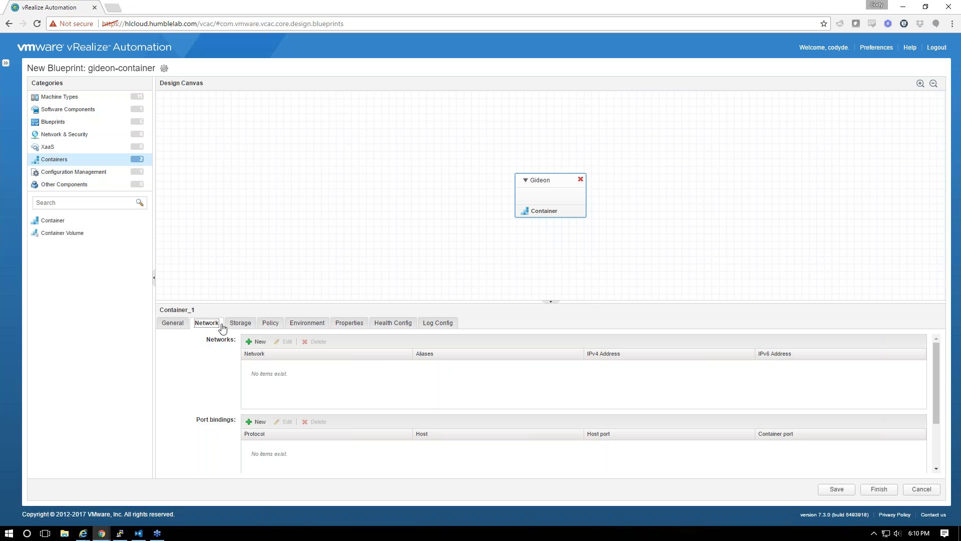
click(260, 342)
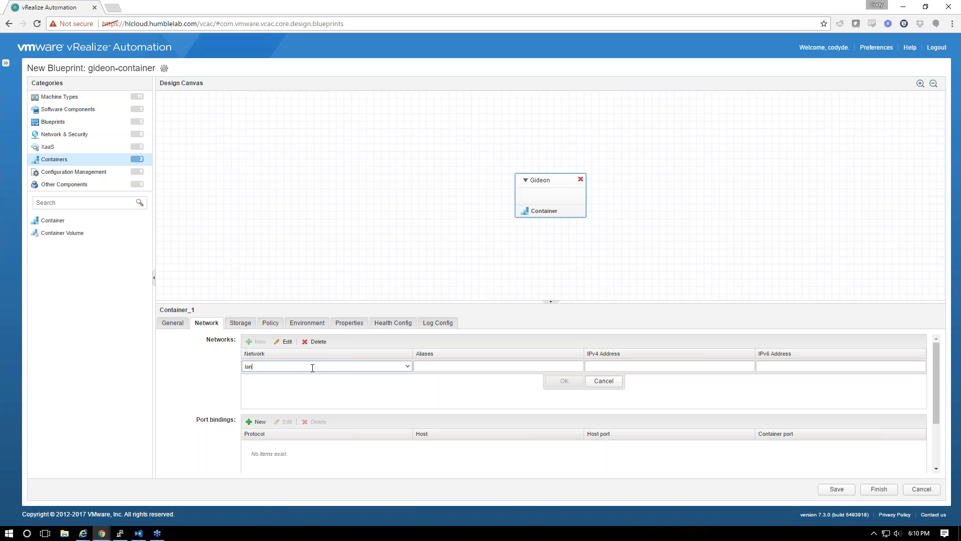
key(Return)
click(259, 341)
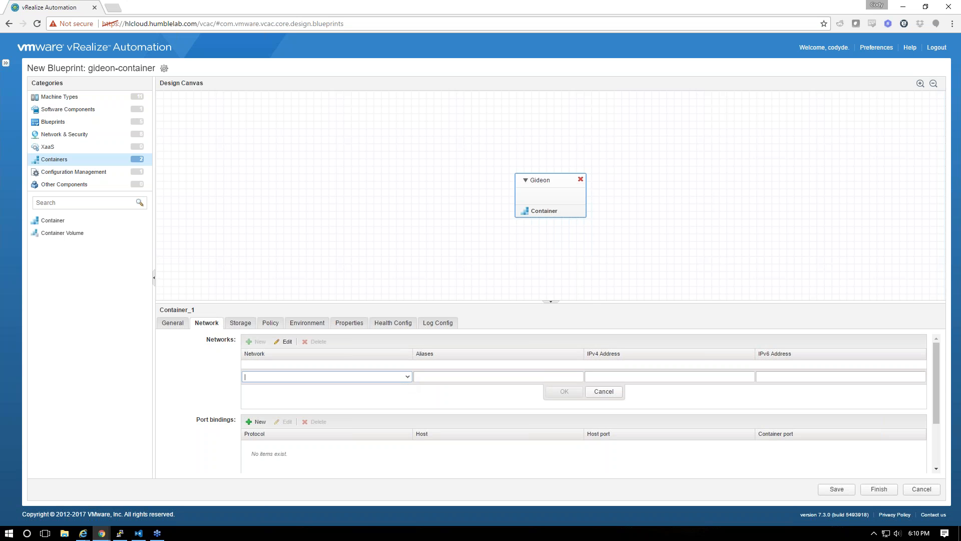
click(617, 391)
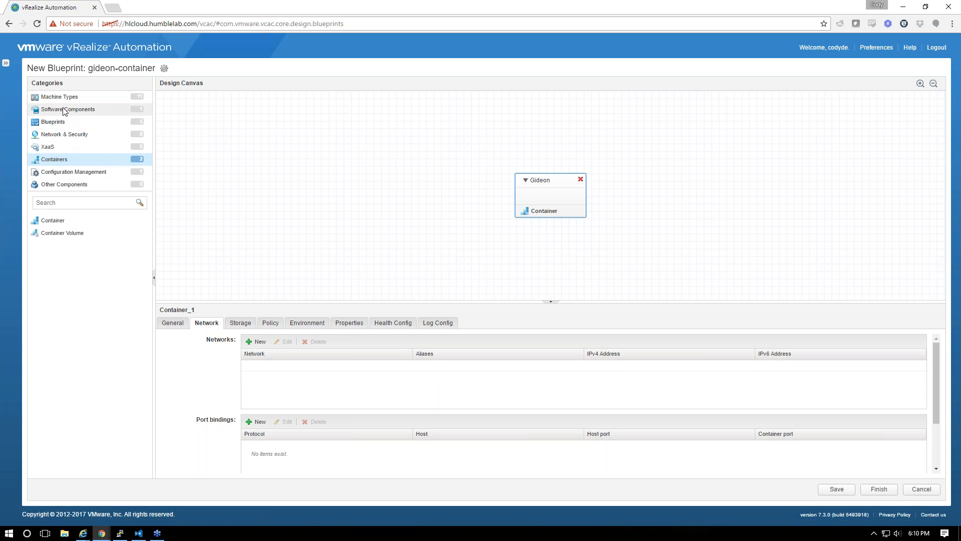
click(64, 134)
Place an existing Container Network named lan, then abandon the unsaved gideon-container blueprint
drag(48, 220, 465, 235)
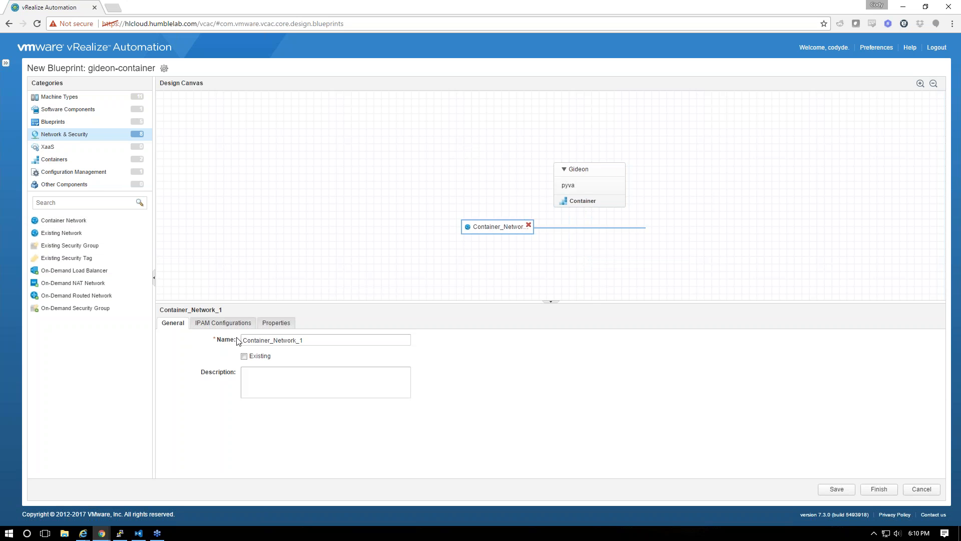
double_click(302, 339)
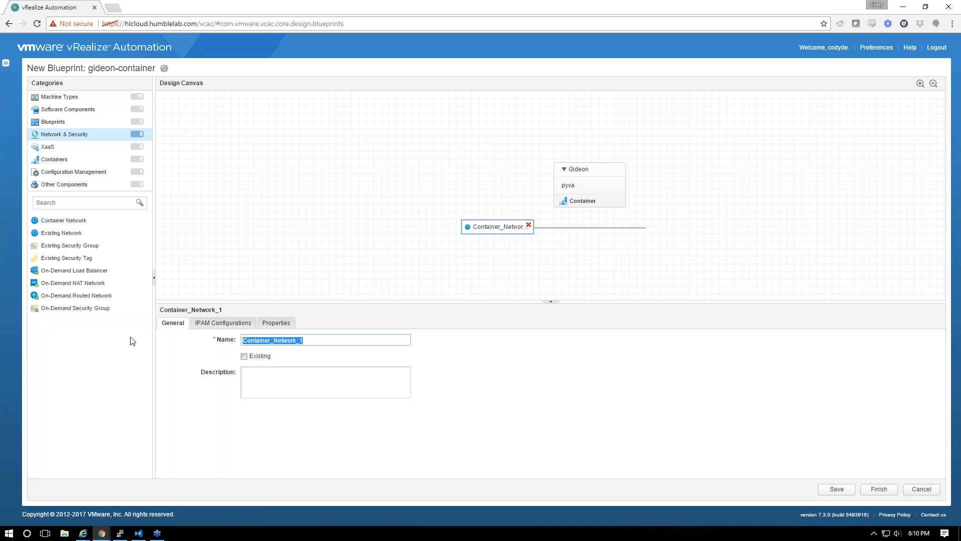
key(BackSpace)
click(245, 356)
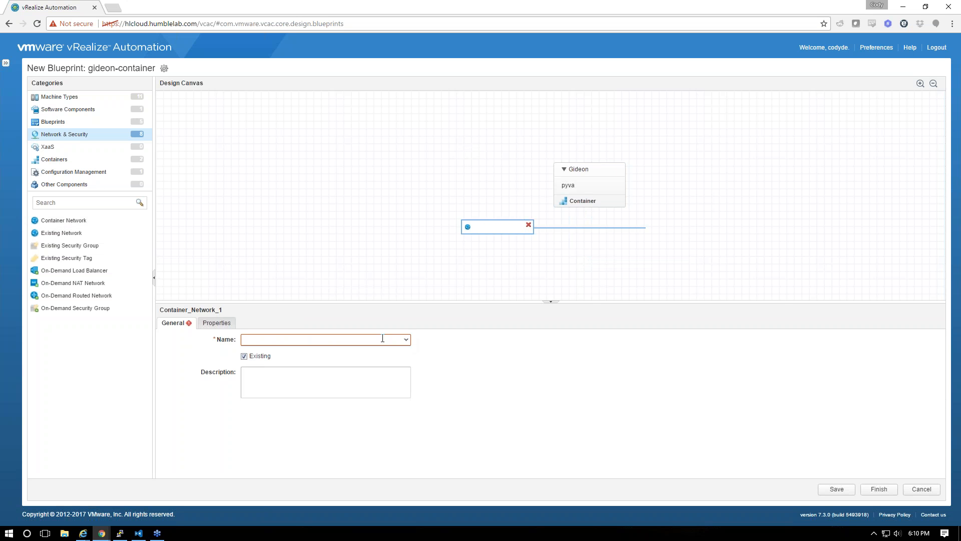
click(383, 339)
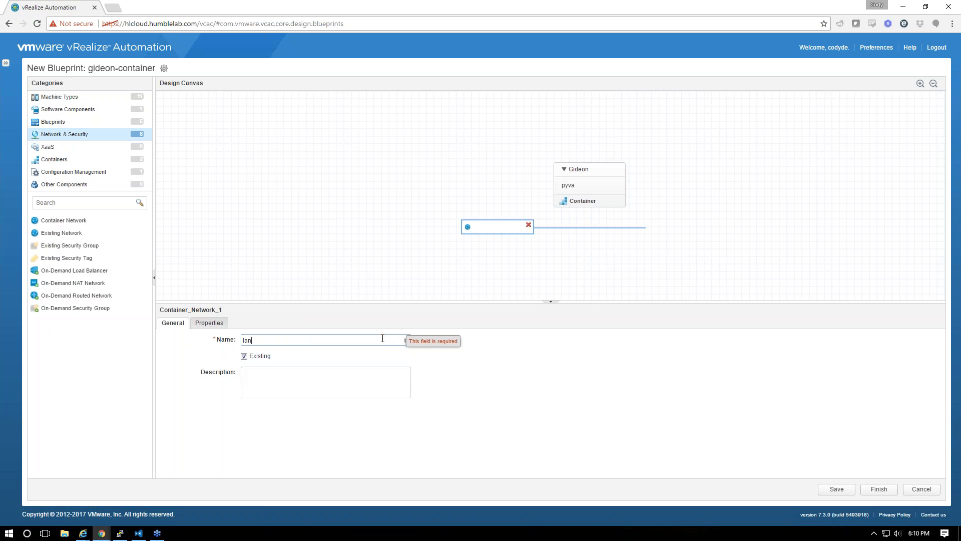
click(416, 346)
click(408, 340)
click(922, 488)
click(458, 297)
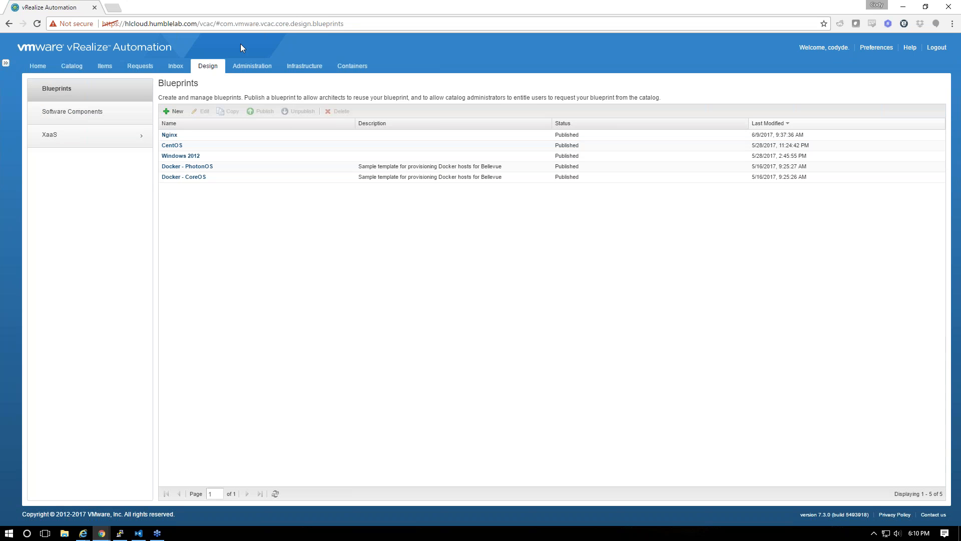
Check the container networks and hosts, and refresh the hosts' data collection
click(352, 66)
click(65, 258)
click(65, 247)
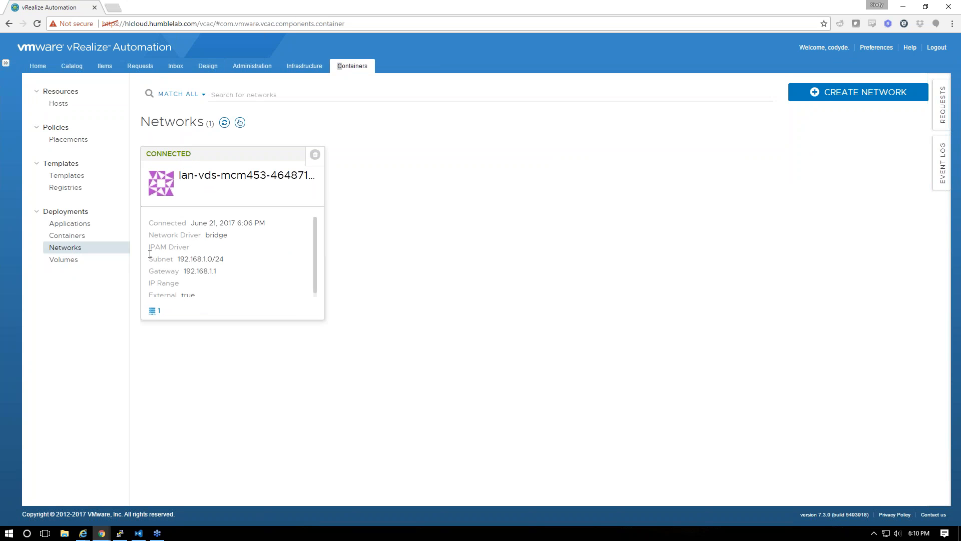
click(58, 104)
click(214, 122)
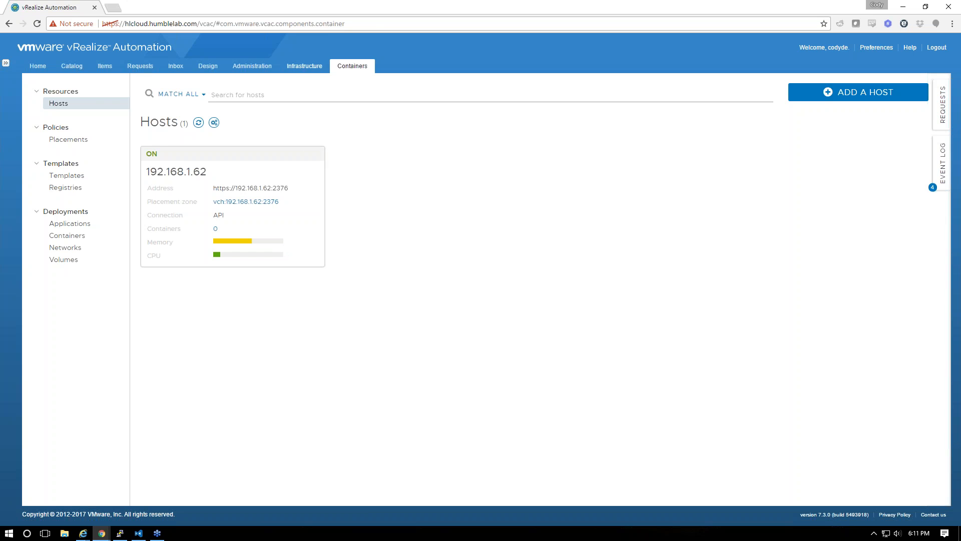
Bring up the Infrastructure Monitoring Log viewer
click(306, 67)
click(81, 228)
click(70, 158)
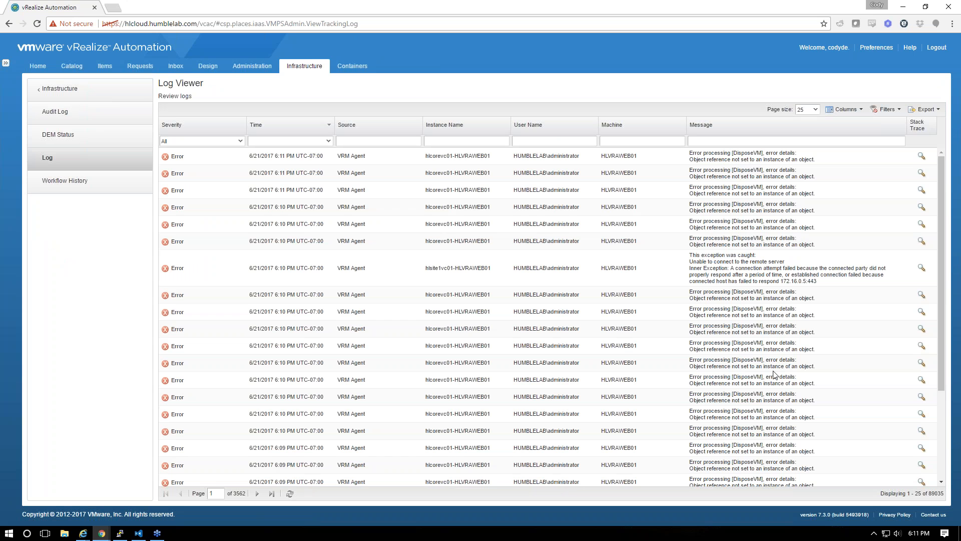
Review the infrastructure log and the audit log, then return to the Design blueprints list
scroll(798, 468, down, 3)
scroll(796, 461, up, 3)
scroll(654, 265, down, 3)
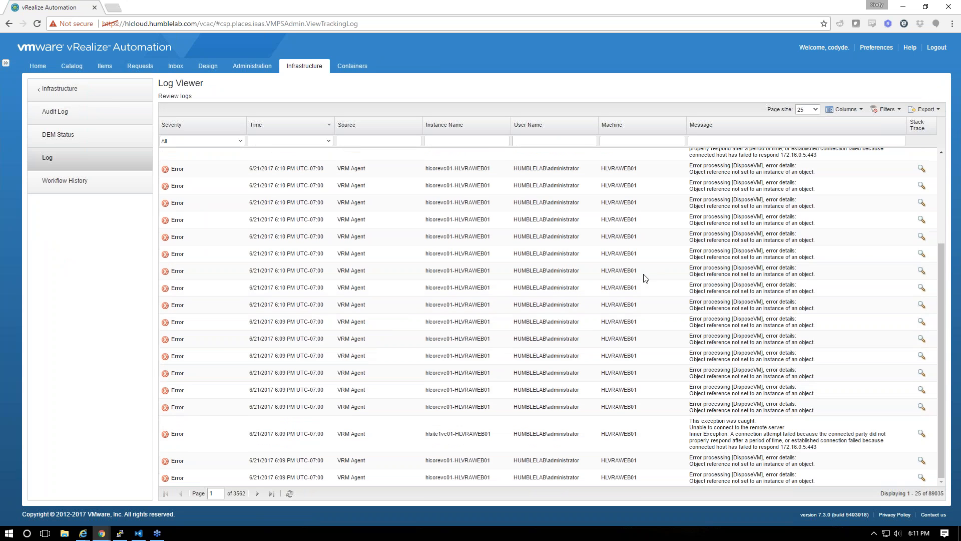
scroll(651, 266, up, 3)
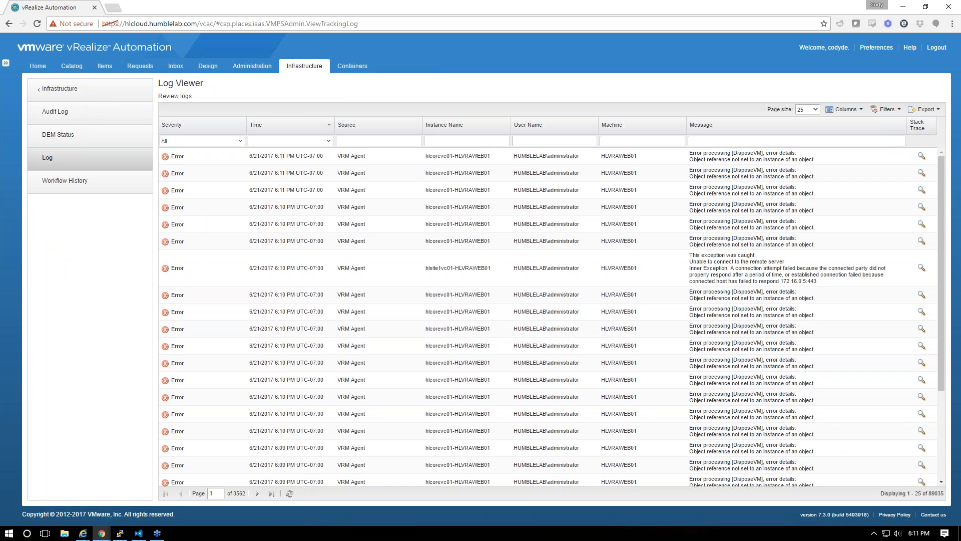
click(75, 112)
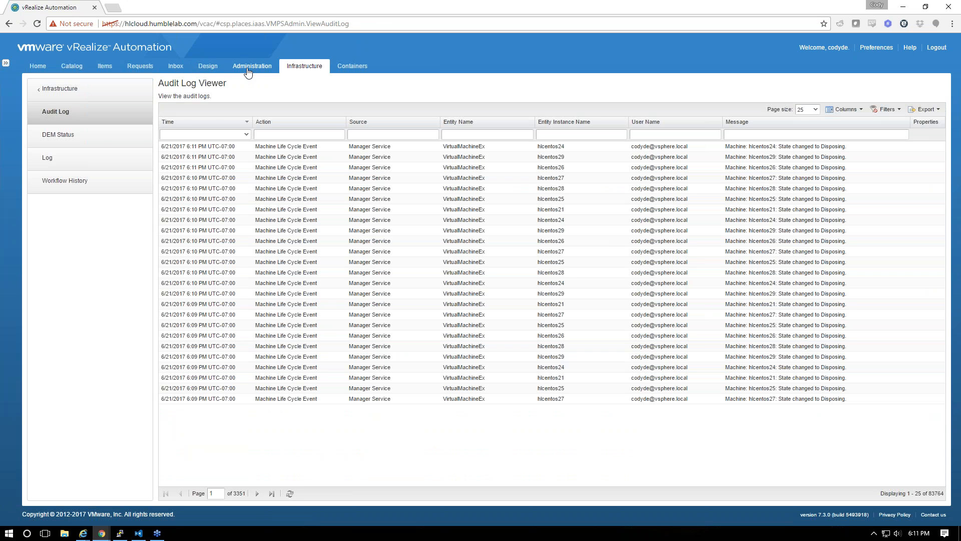
click(216, 70)
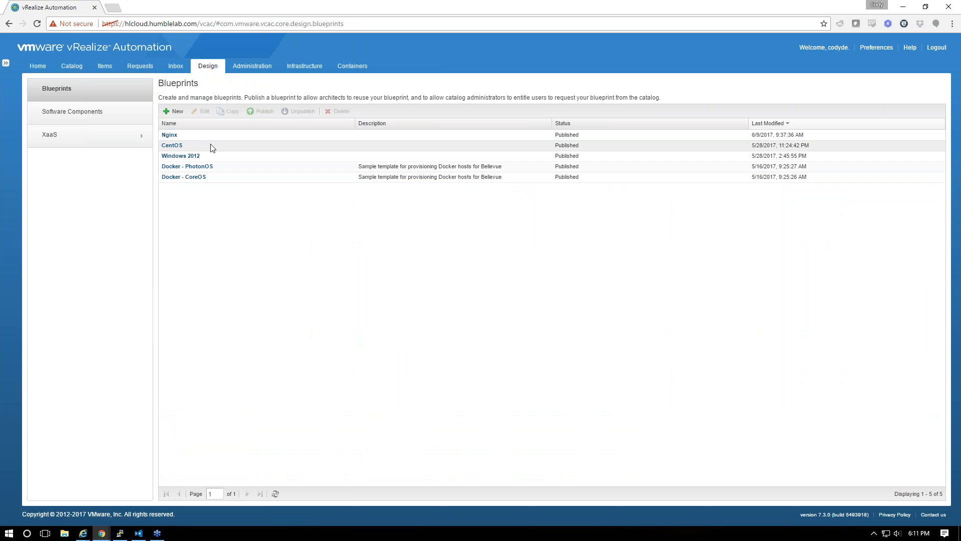
Create a new blueprint named Gideon-Docker
click(173, 111)
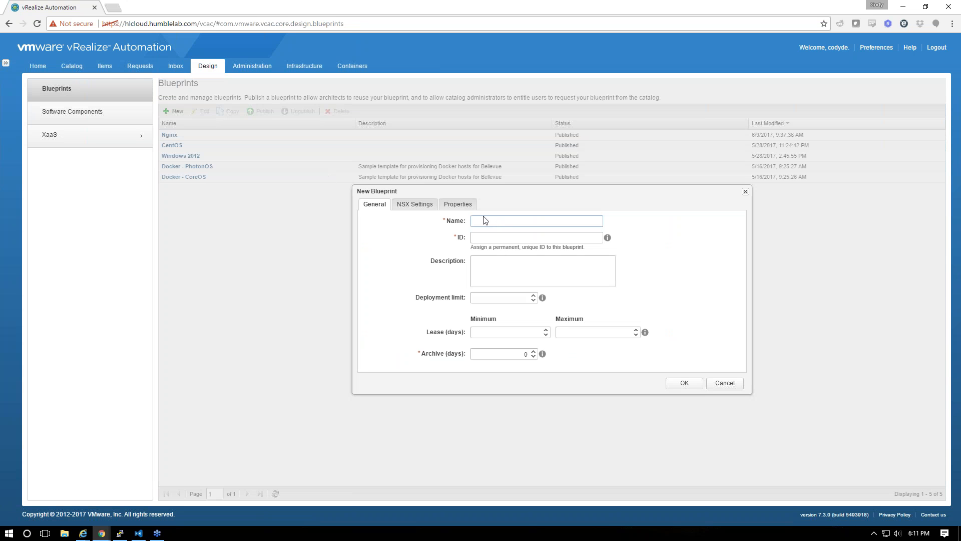
text(Gideon-Docker)
click(682, 383)
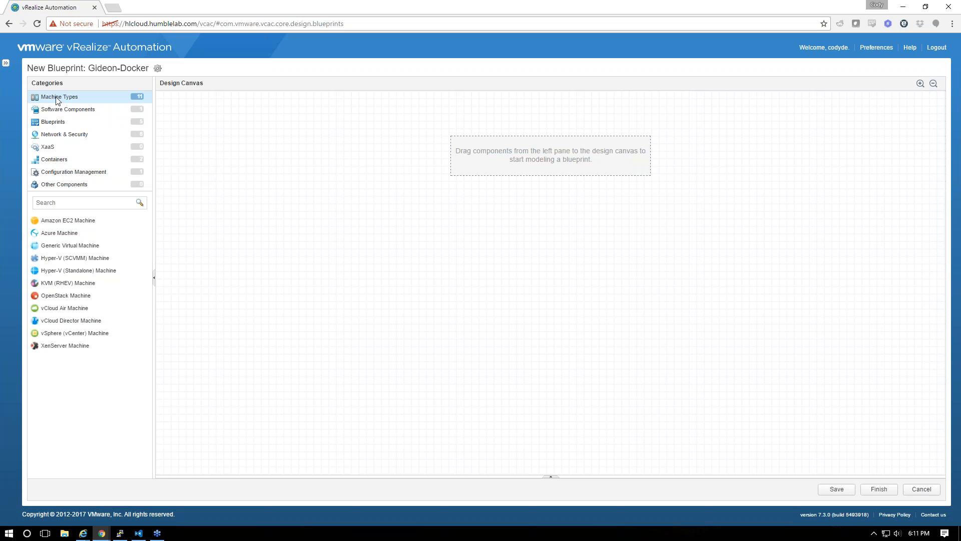
Add an existing container network named lan-vds and save the blueprint
click(65, 134)
drag(56, 220, 511, 214)
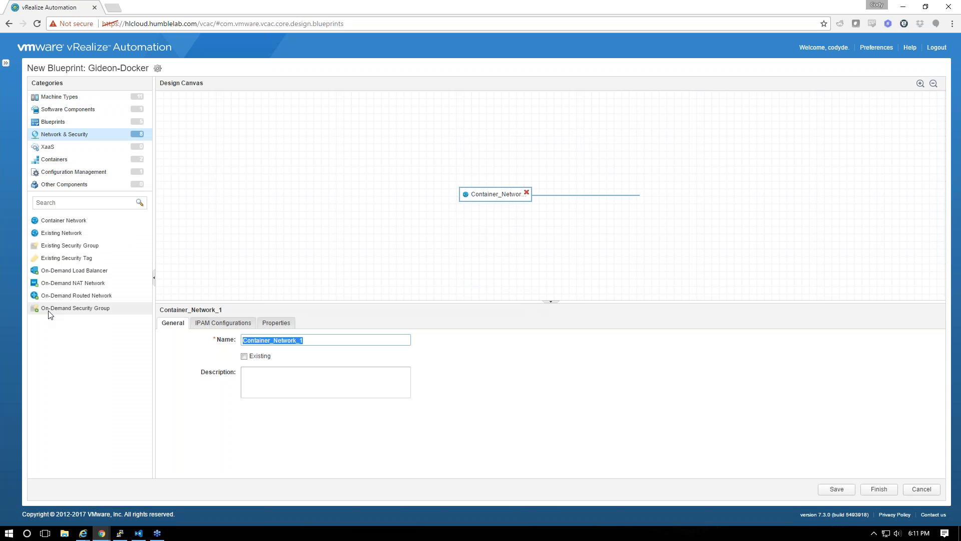
click(249, 359)
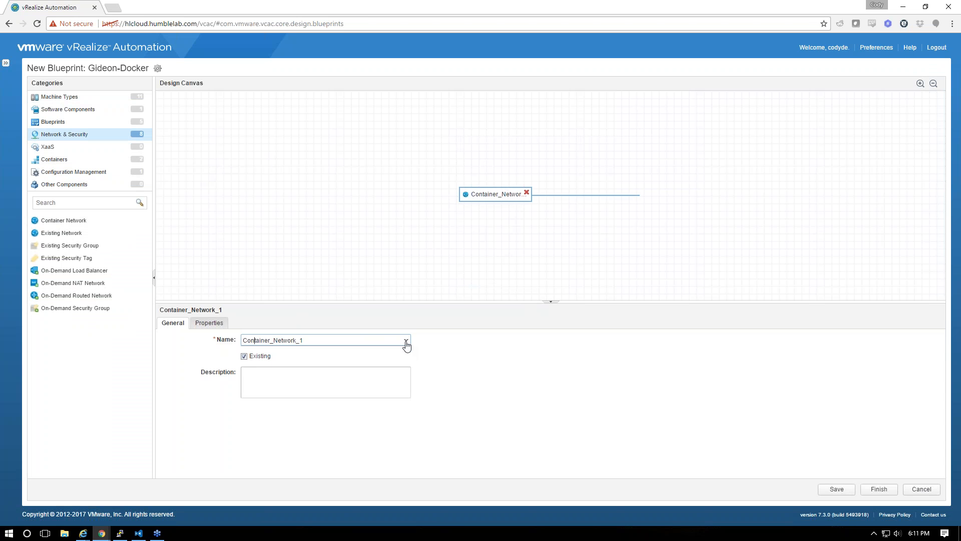
drag(324, 341, 82, 331)
text(lan-vds)
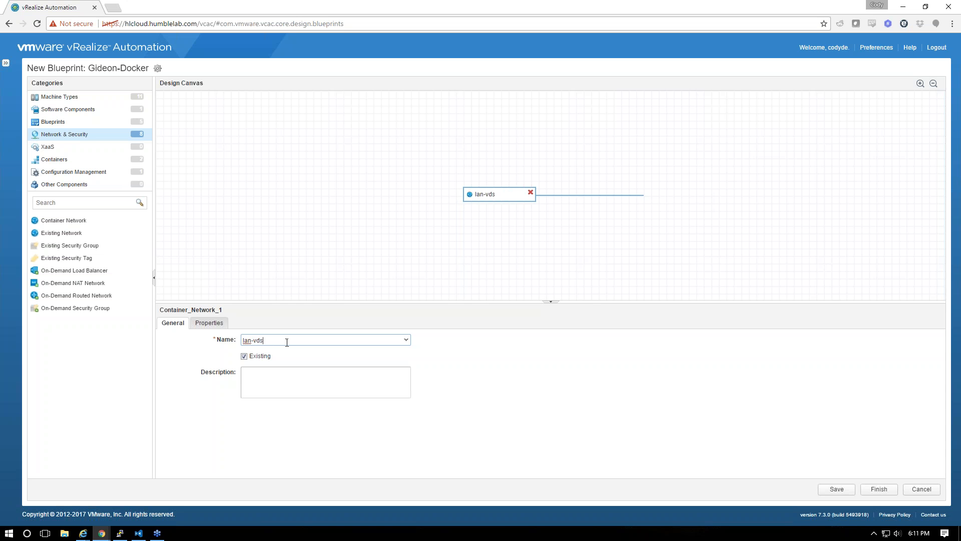
click(406, 339)
click(837, 489)
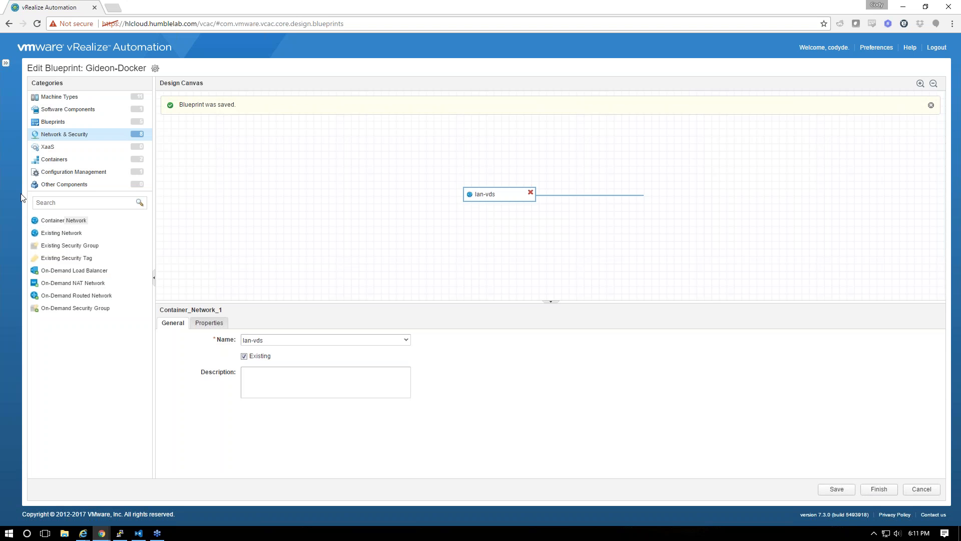
click(54, 160)
Add a container named Gideon using the suggested pyva image
drag(50, 220, 555, 170)
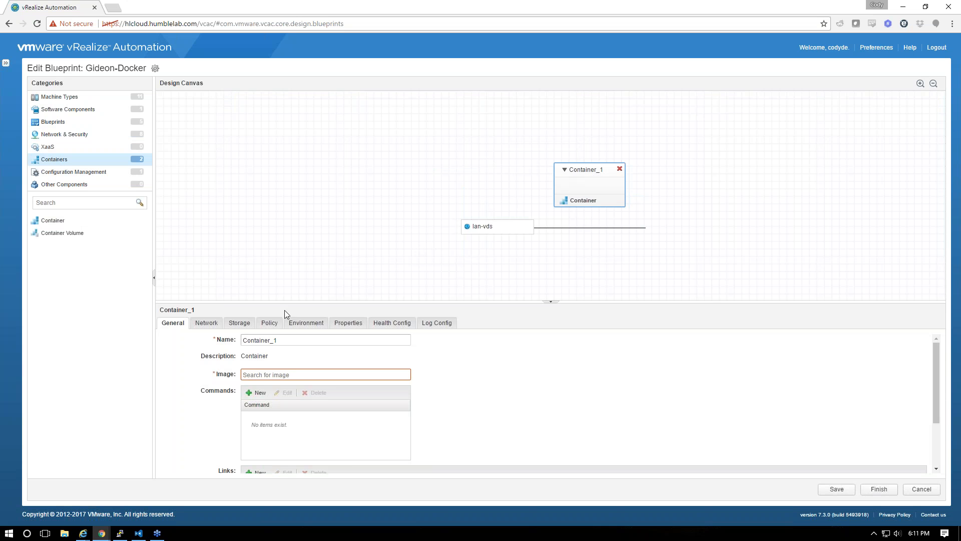
click(268, 371)
text(p)
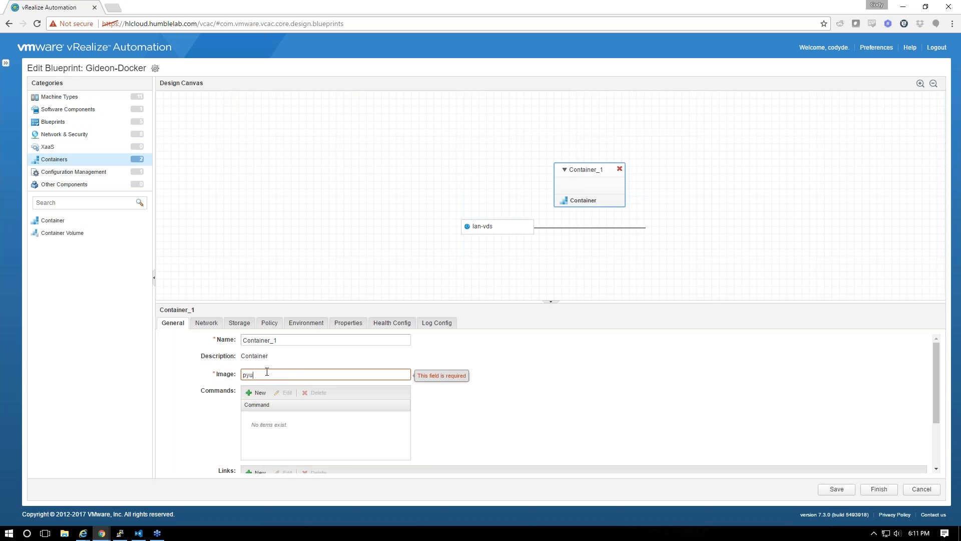
text(yva)
key(Down)
key(Return)
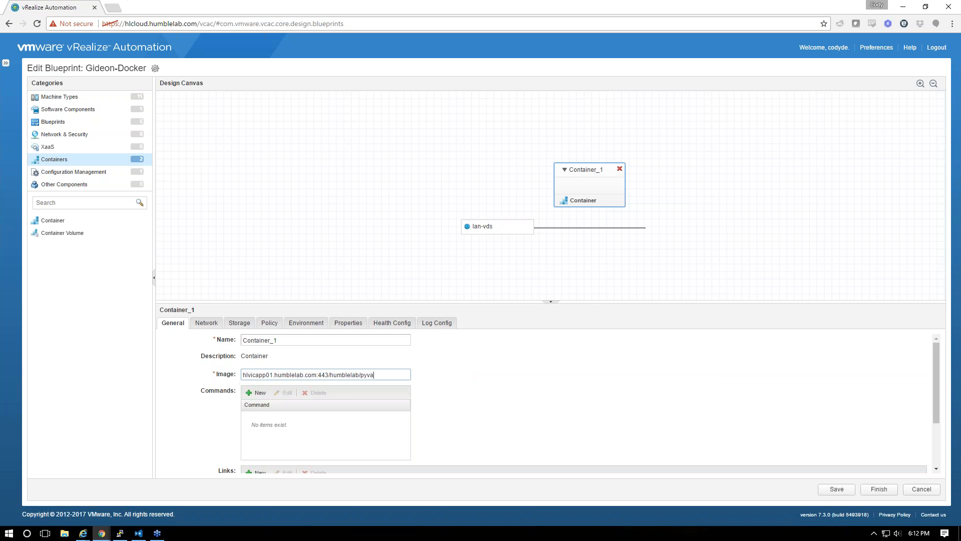
key(shift+Tab)
text(Gideon)
key(shift+Tab)
Attach the Gideon container to the lan-vds network
click(206, 323)
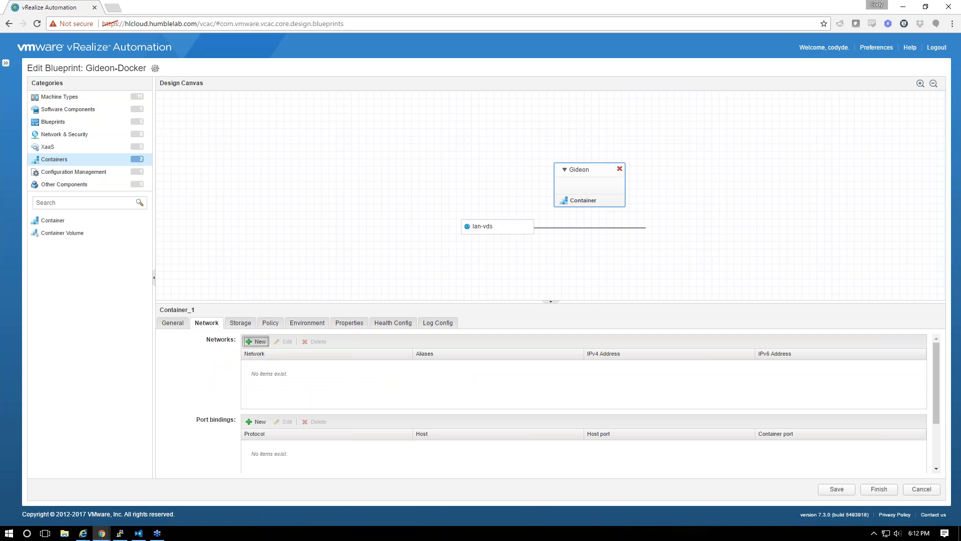
click(258, 341)
click(409, 367)
click(377, 377)
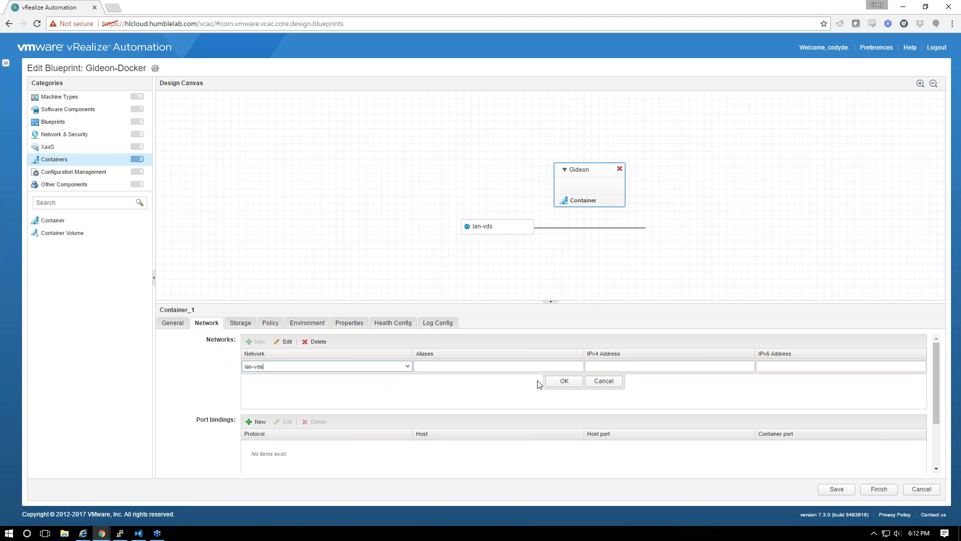
click(558, 382)
Start setting alias lan and an IPv4 address on the lan-vds entry, then discard the edit
click(284, 342)
click(441, 364)
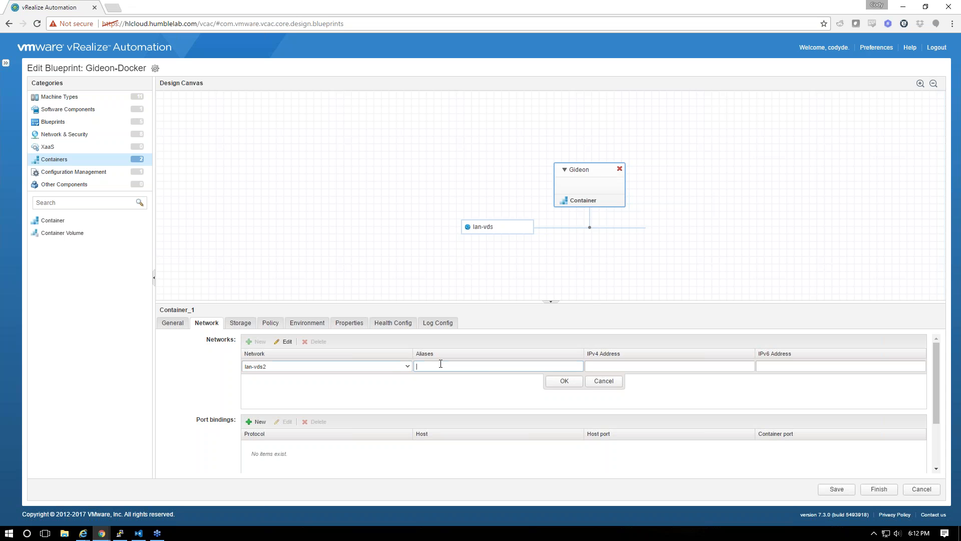
text(lan)
key(Tab)
text(192.)
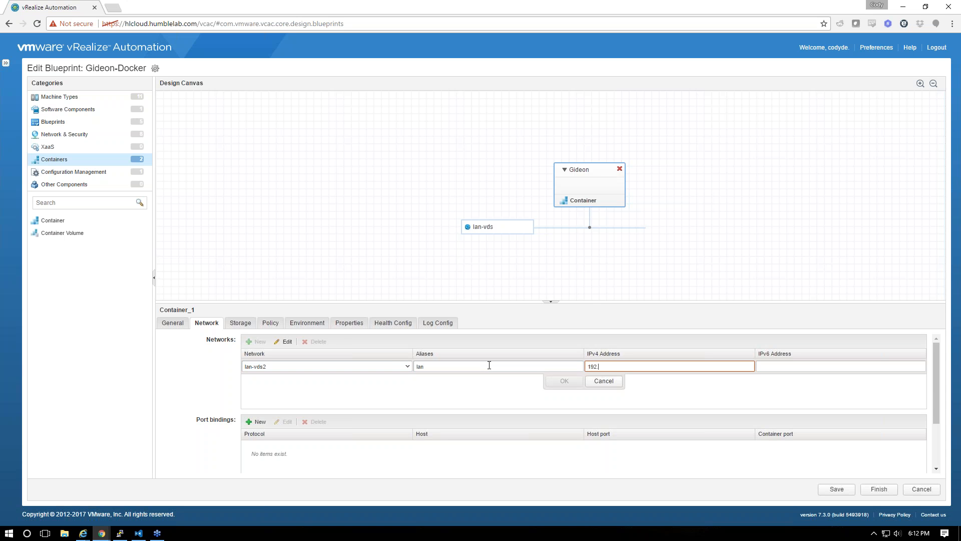
key(shift+Tab)
click(604, 380)
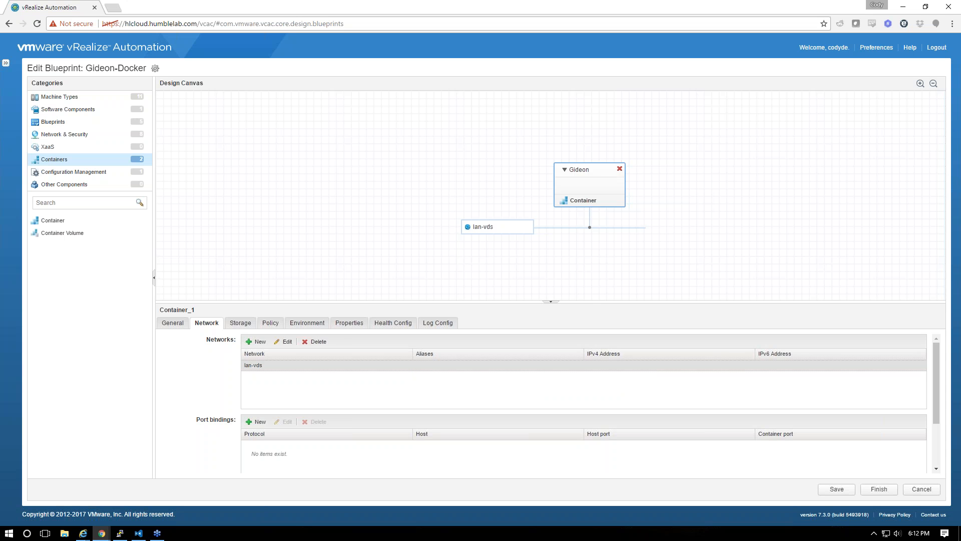
Make the lan-vds network a new, non-existing network renamed lan-vds2
click(496, 227)
click(286, 339)
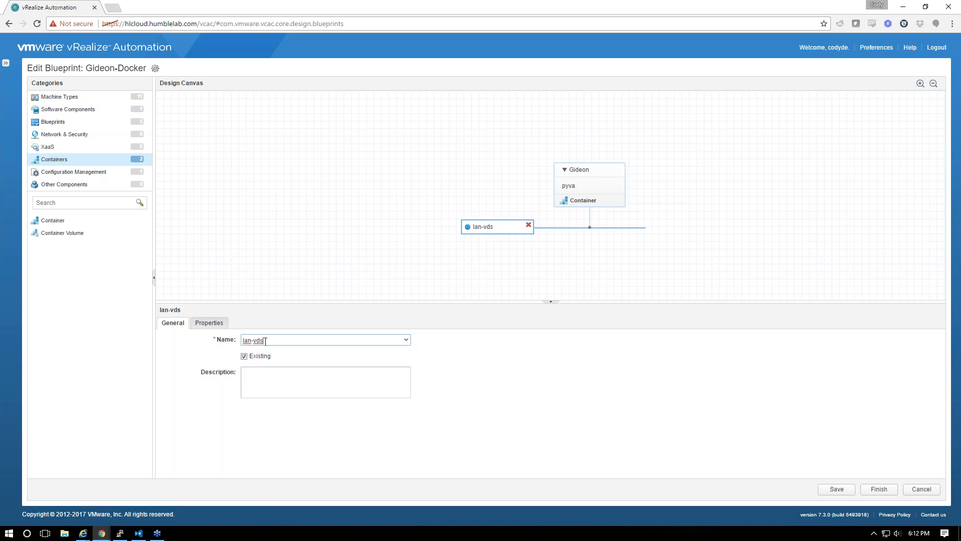
click(245, 356)
drag(289, 338, 183, 334)
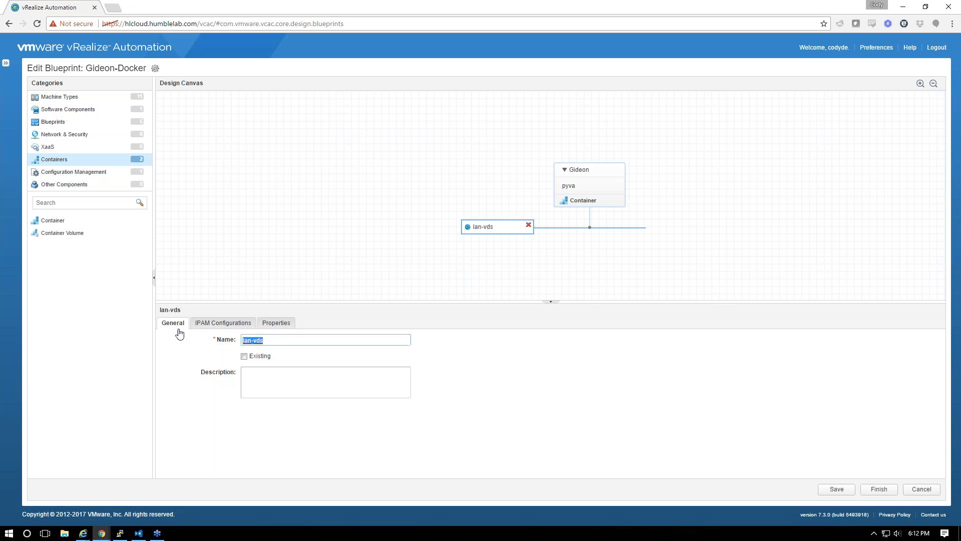
key(End)
text(2)
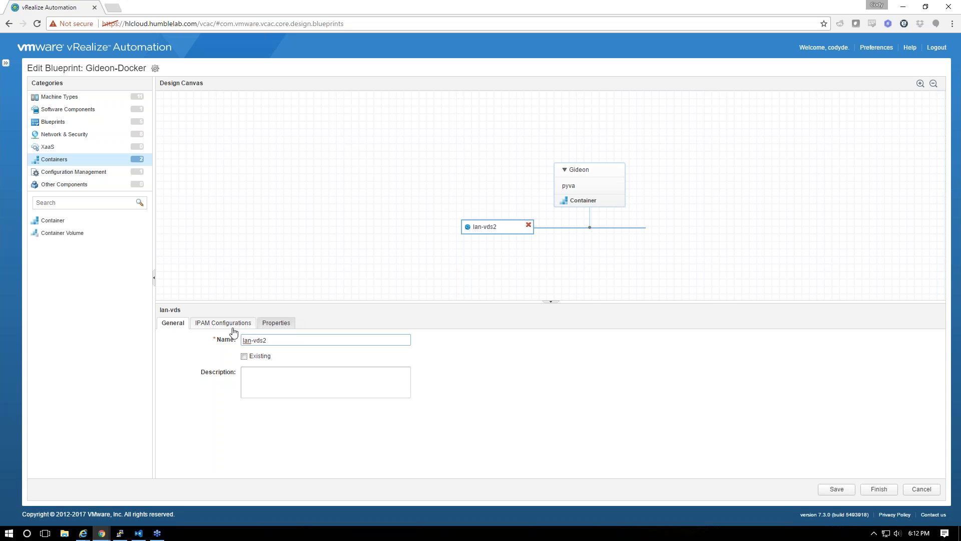
Add an IPAM entry with subnet 192.168.1.0/24 and gateway 192.168.1.1
click(220, 323)
click(186, 342)
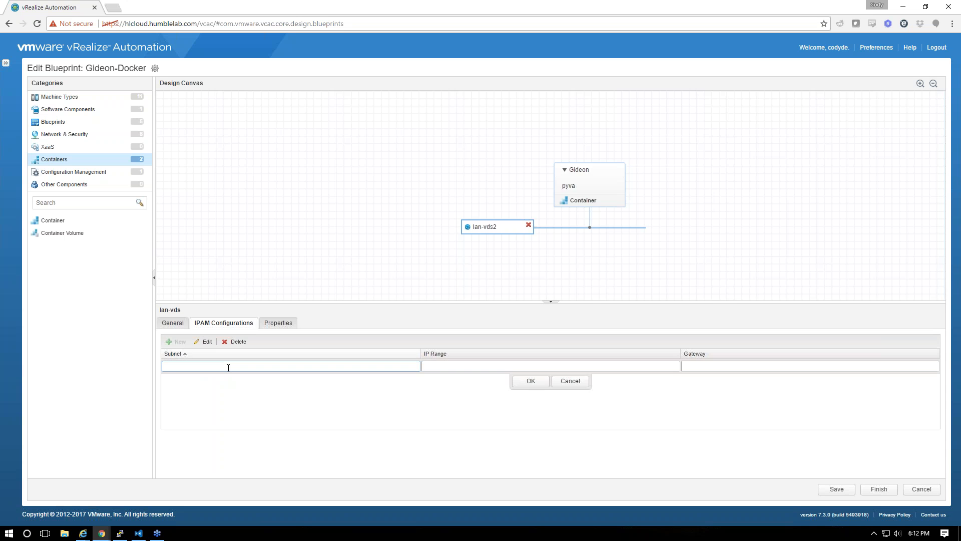
text(192.168.1.0)
key(Tab)
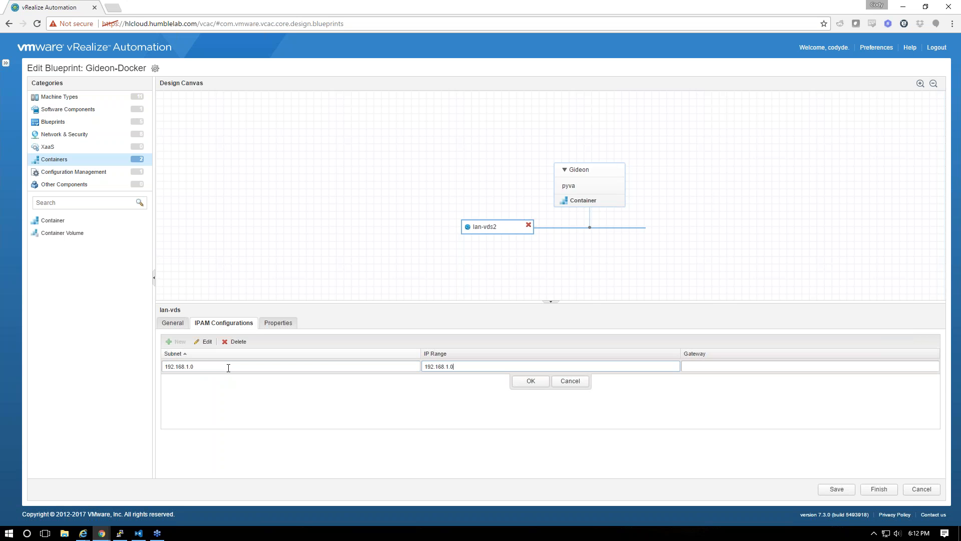
key(Tab)
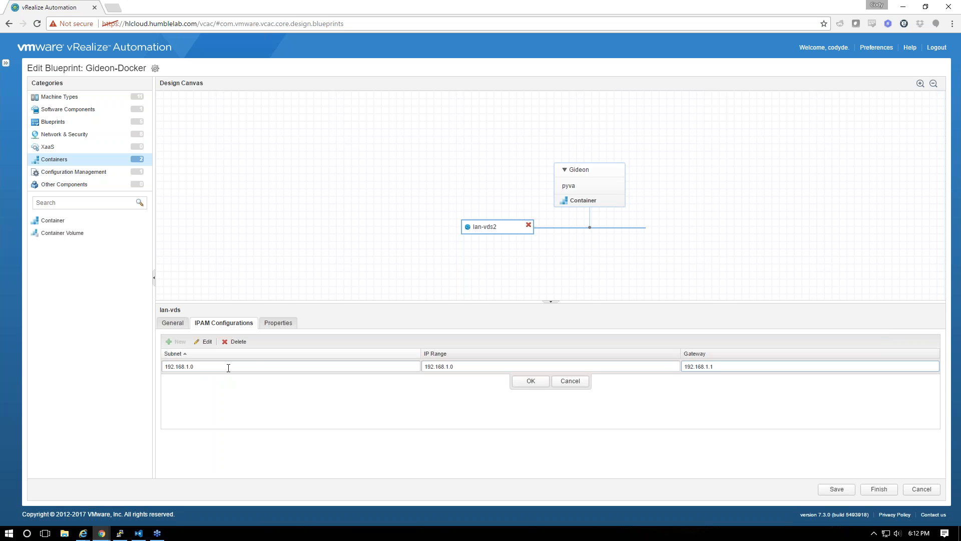
click(472, 366)
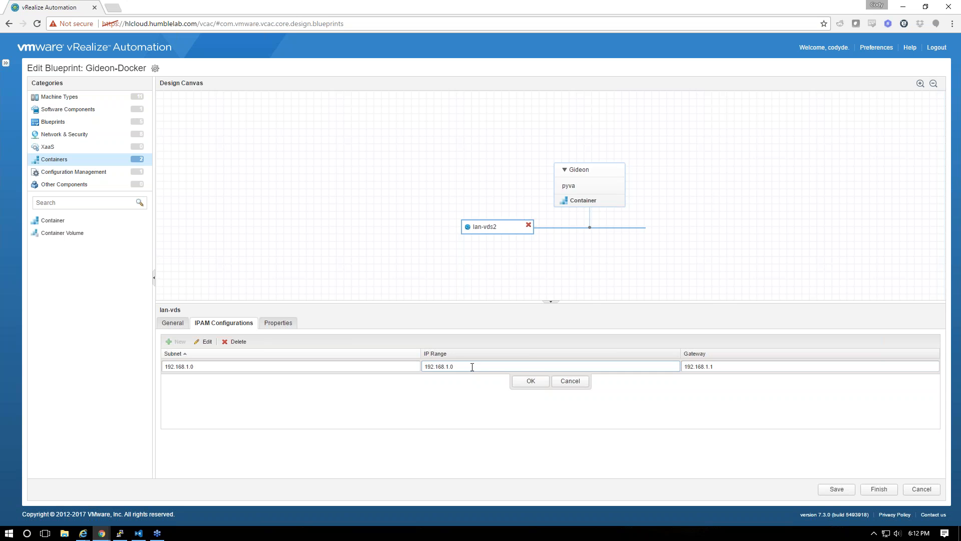
click(402, 369)
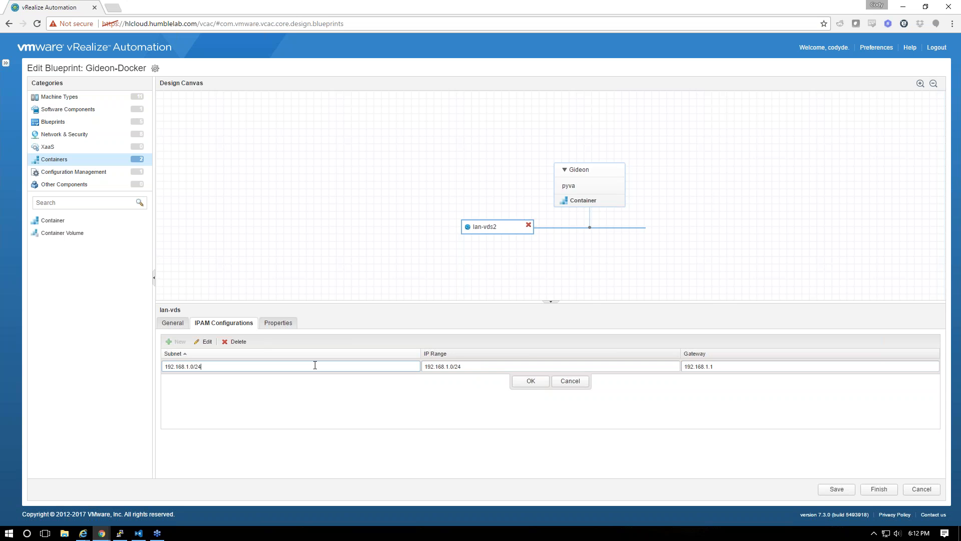
click(530, 381)
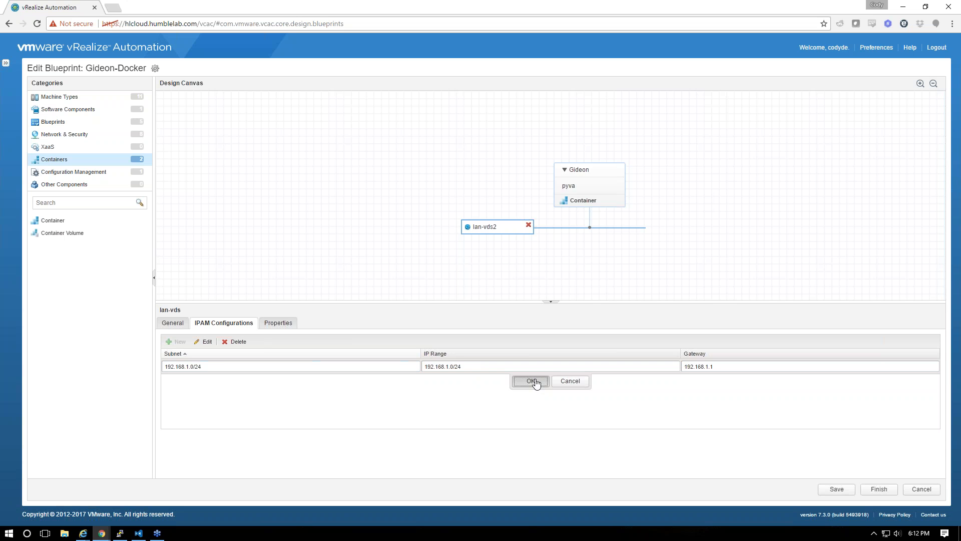
Review the lan-vds2 network settings and save the Gideon-Docker blueprint
click(276, 323)
click(171, 323)
click(252, 339)
triple_click(252, 340)
click(838, 489)
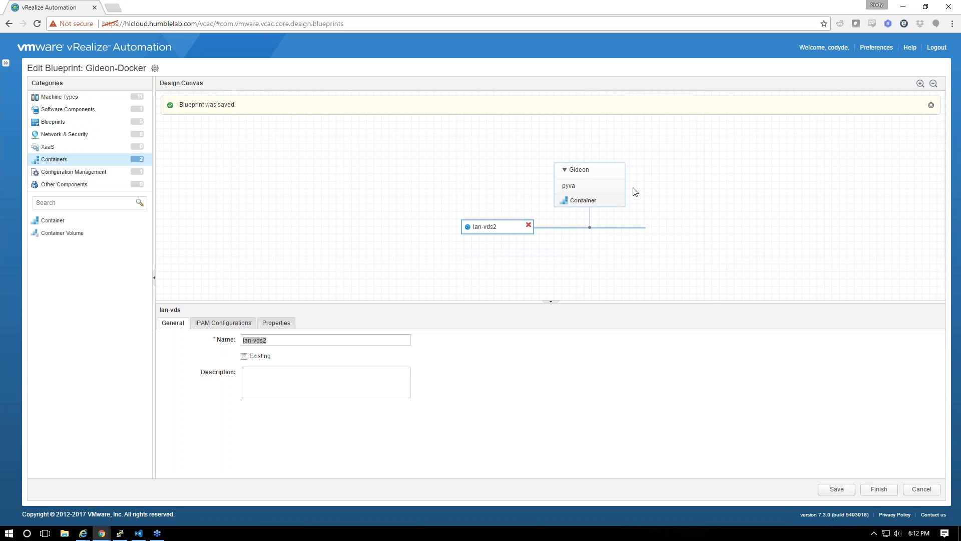
Replace the Gideon container's old network entry with lan-vds2
click(584, 186)
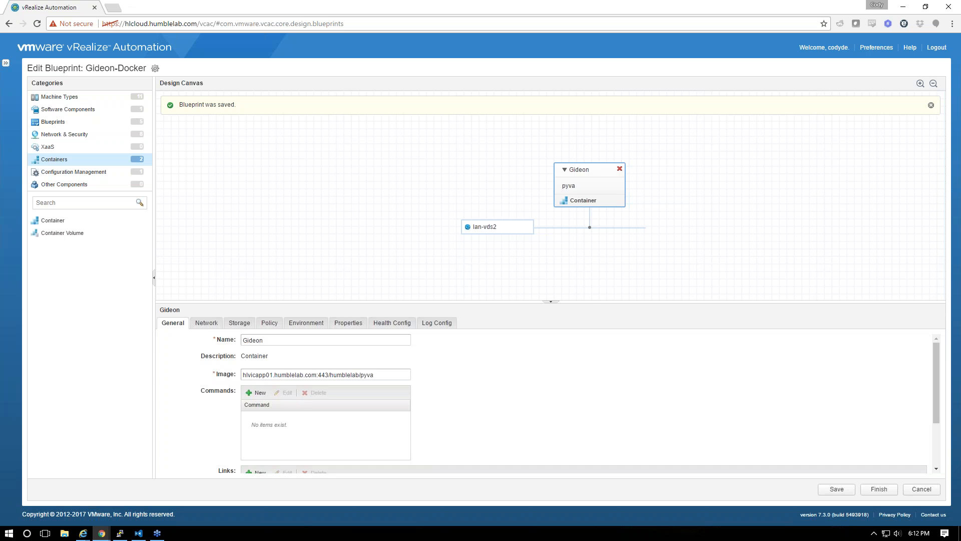
click(206, 323)
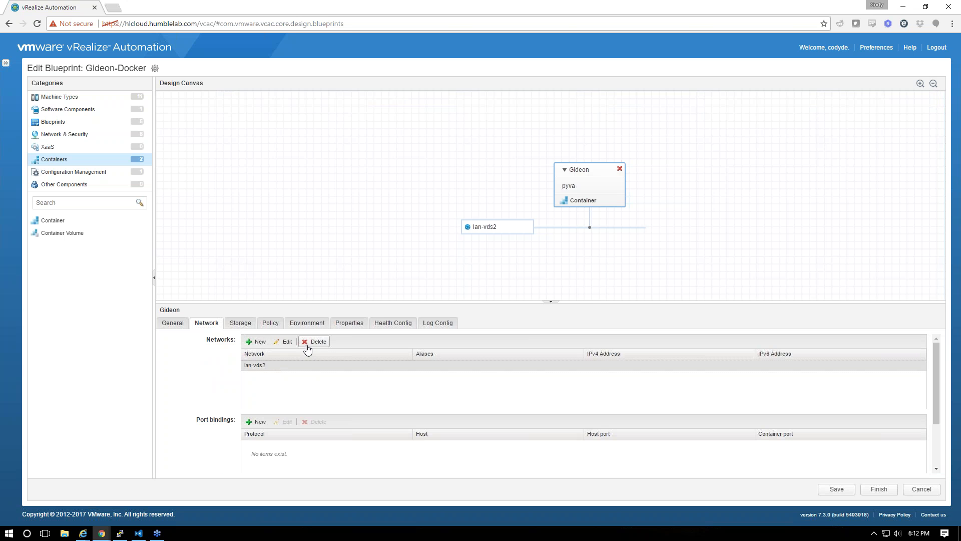
click(307, 344)
click(474, 299)
click(259, 342)
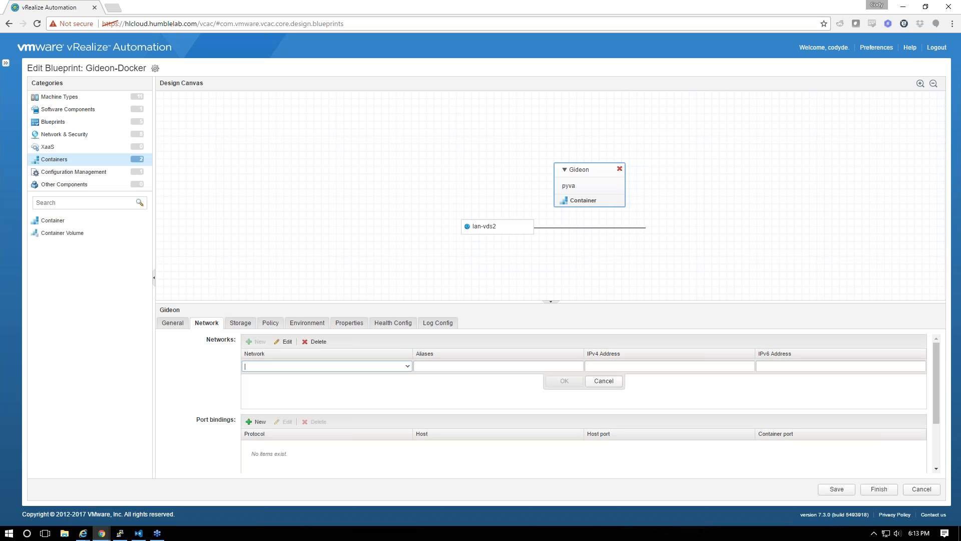
click(408, 366)
click(316, 378)
click(552, 381)
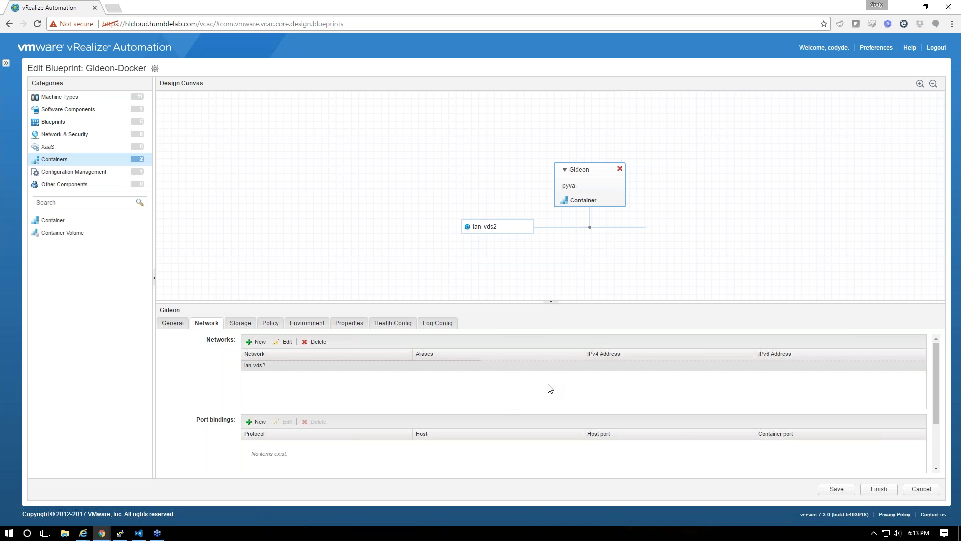
Review Gideon's storage, policy, environment, health check and log tabs, then finish the blueprint as a draft
click(242, 324)
click(270, 325)
click(320, 329)
click(359, 325)
click(376, 326)
click(428, 325)
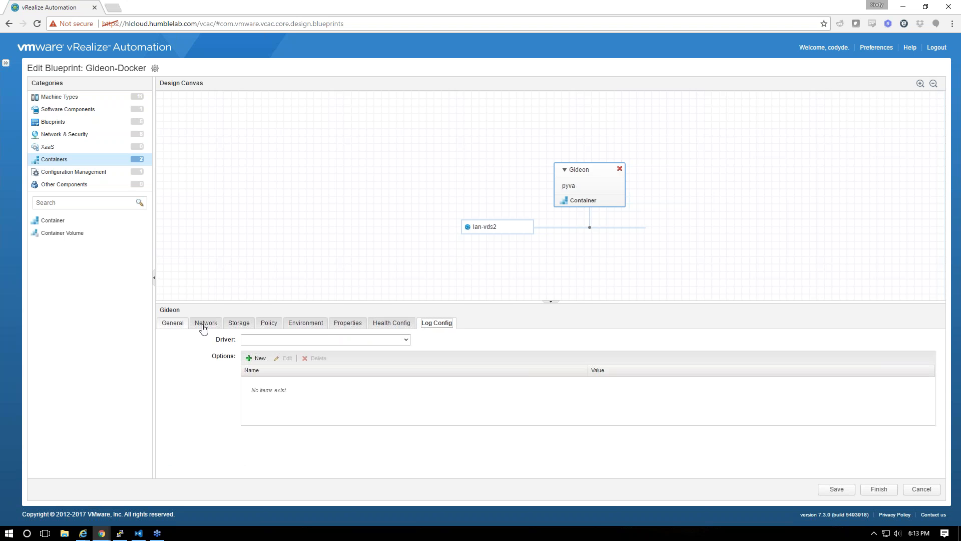
click(401, 341)
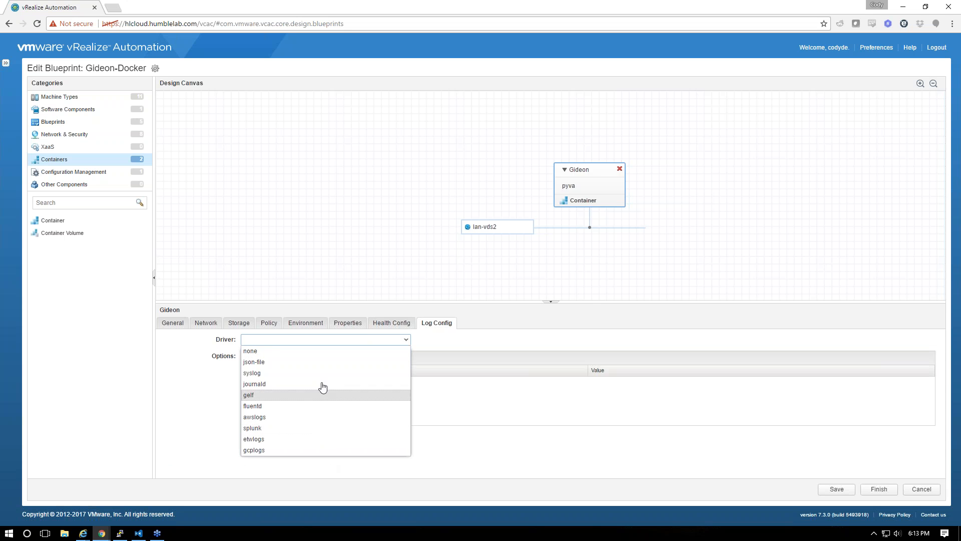
click(500, 334)
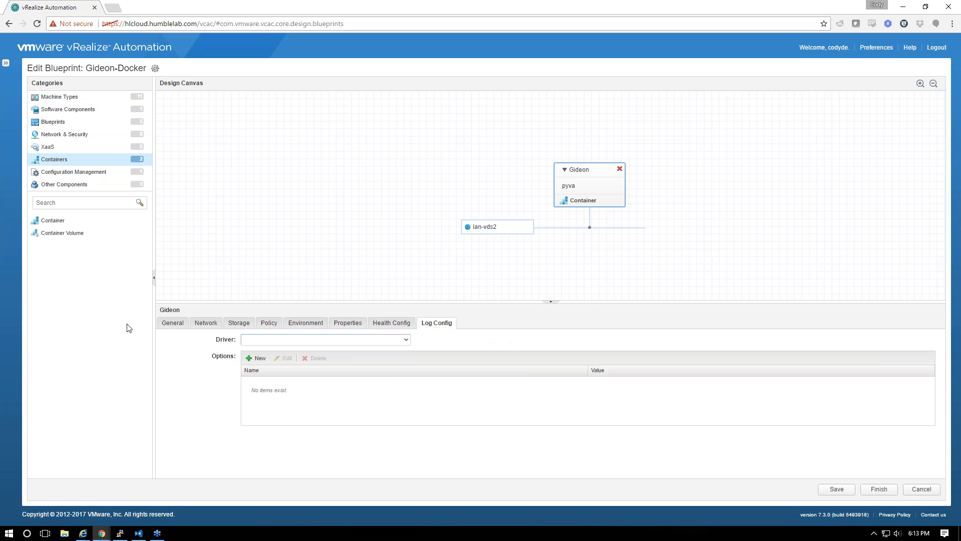
click(173, 323)
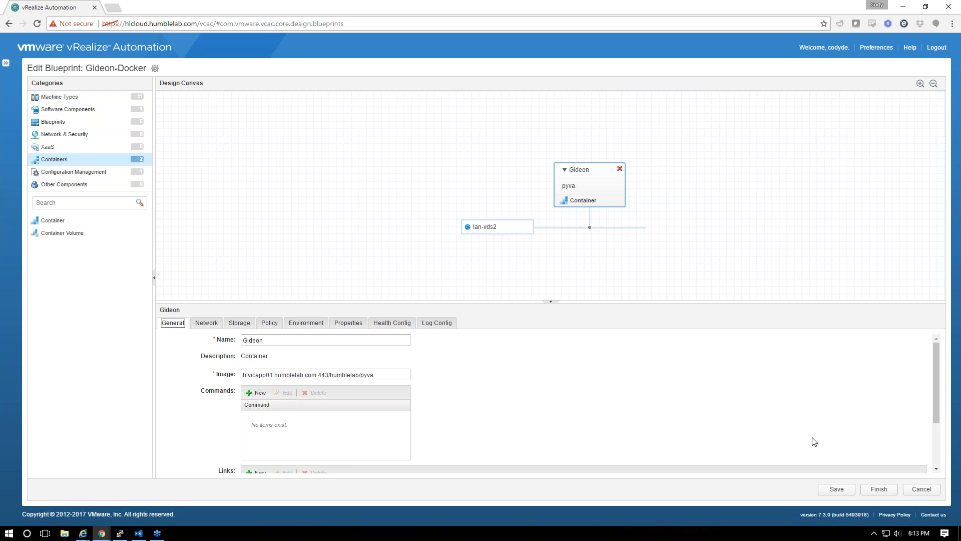
click(892, 493)
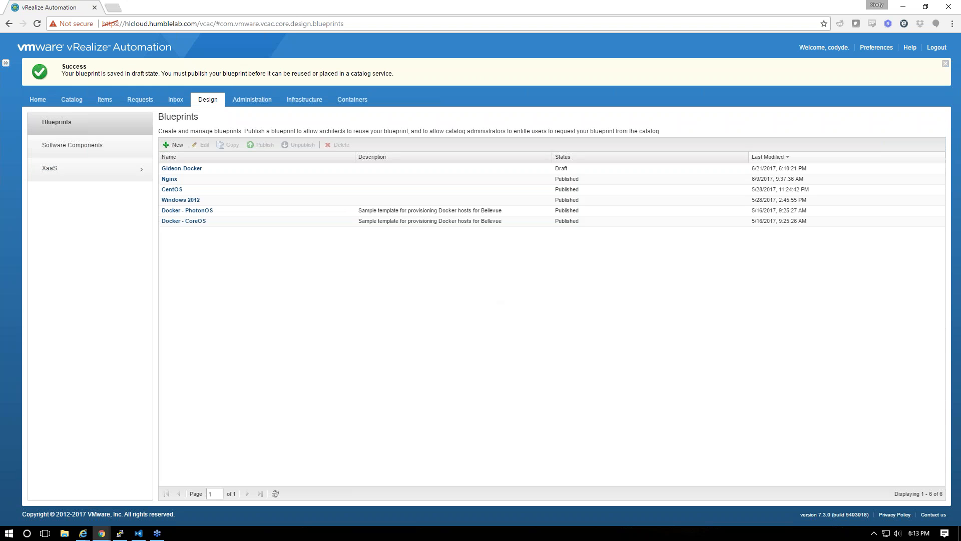
Publish the Gideon-Docker blueprint
click(269, 170)
click(262, 145)
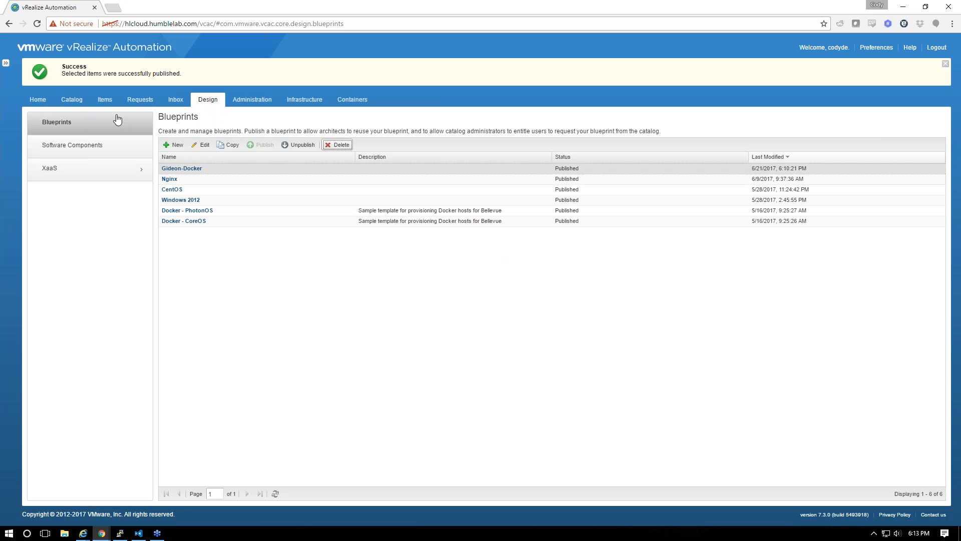
click(293, 100)
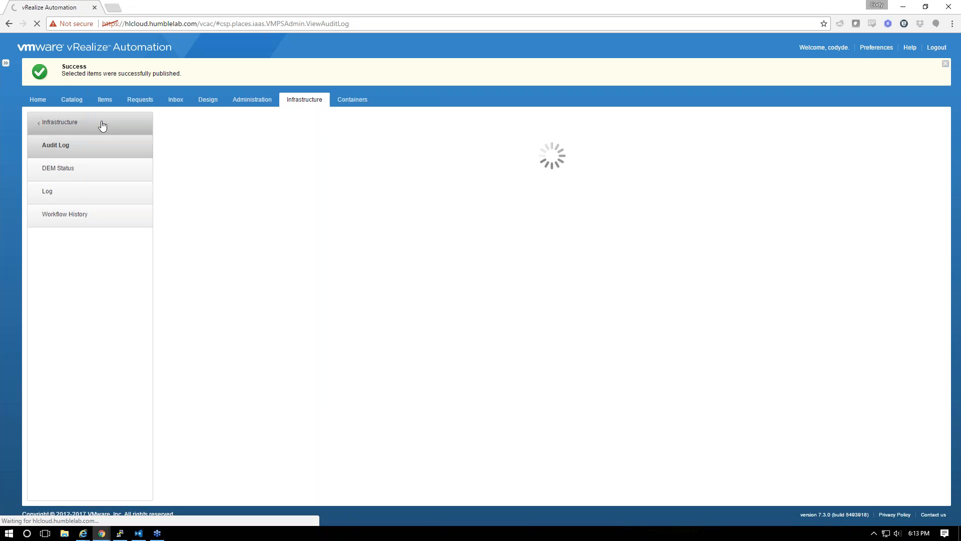
click(253, 99)
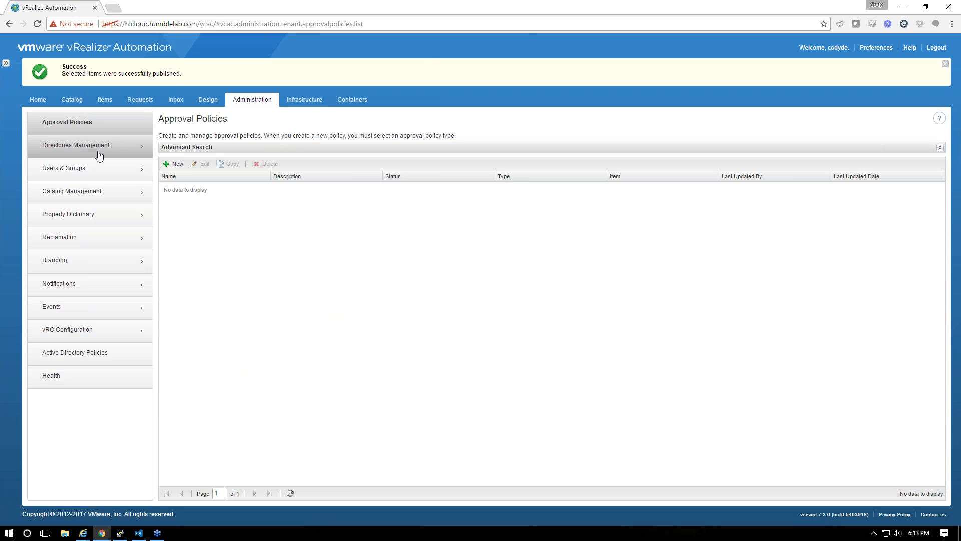
Check Gideon-Docker among the IAAS service's catalog items, then bring up the Service Catalog
click(98, 168)
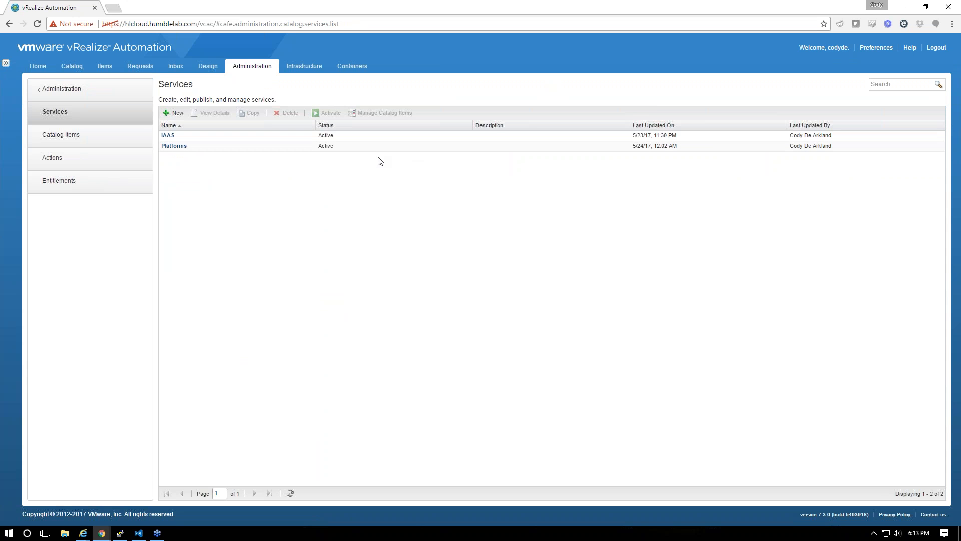
click(180, 135)
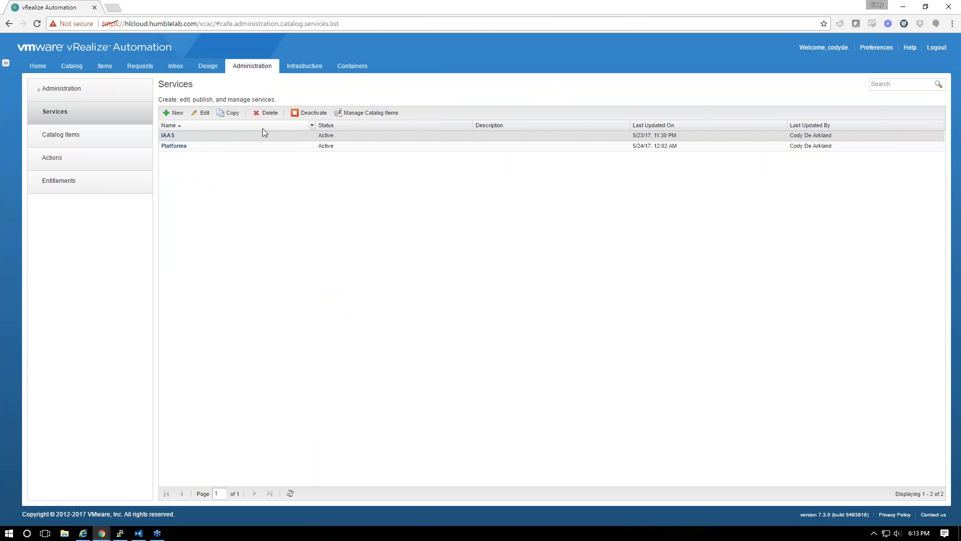
click(341, 113)
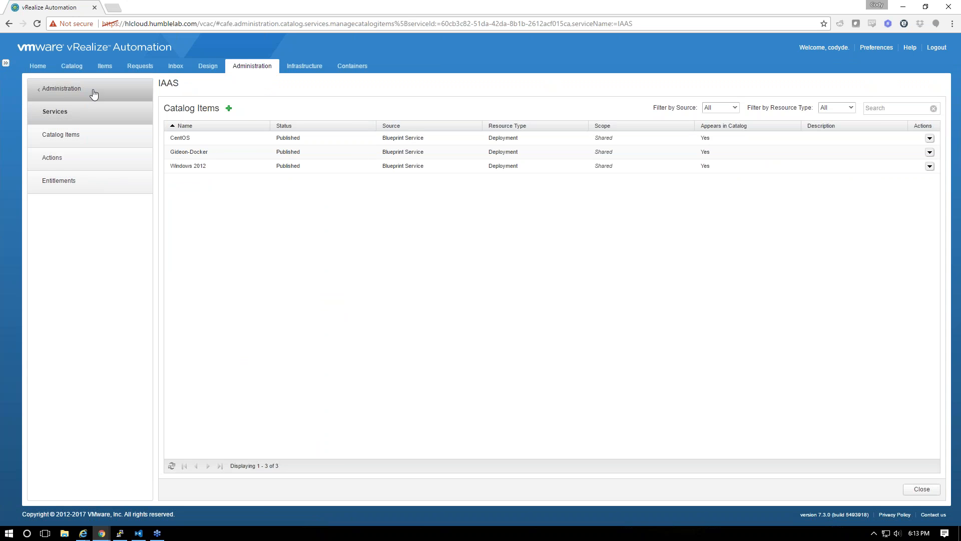
click(70, 66)
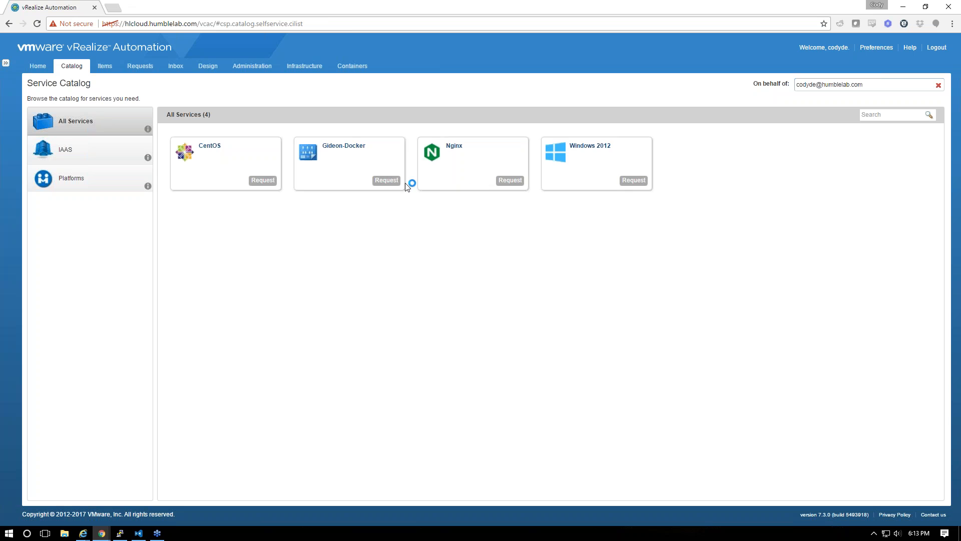
Start a Gideon-Docker request, review the container's details and network, then cancel it
click(383, 181)
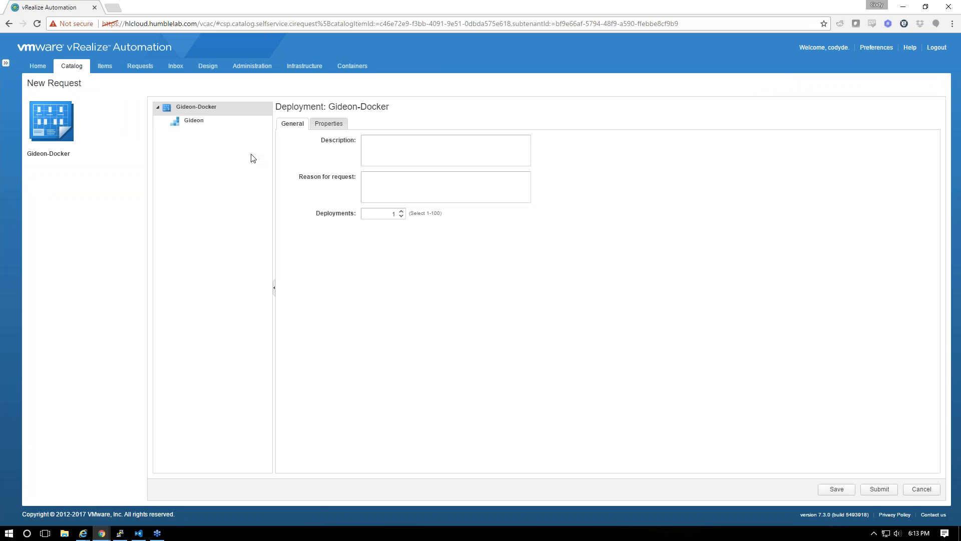
click(202, 120)
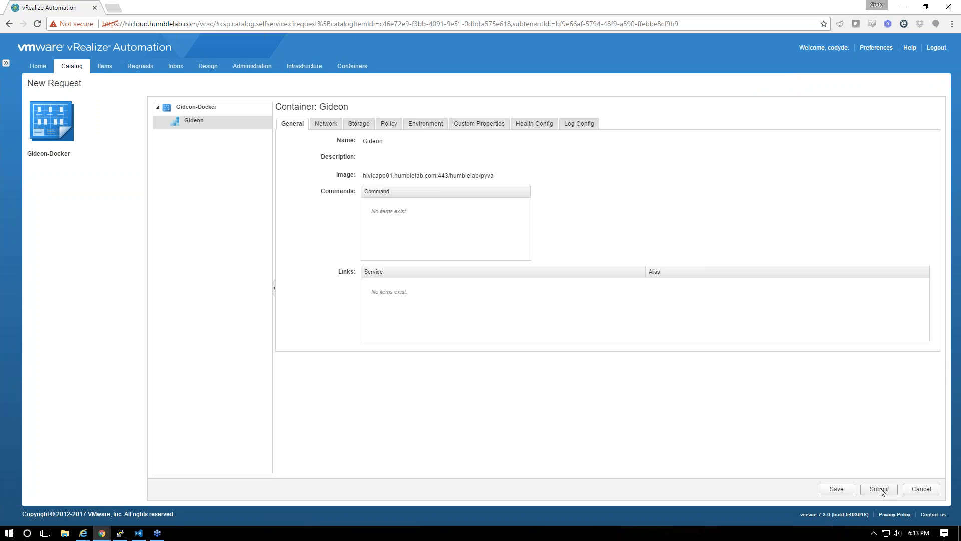
click(328, 124)
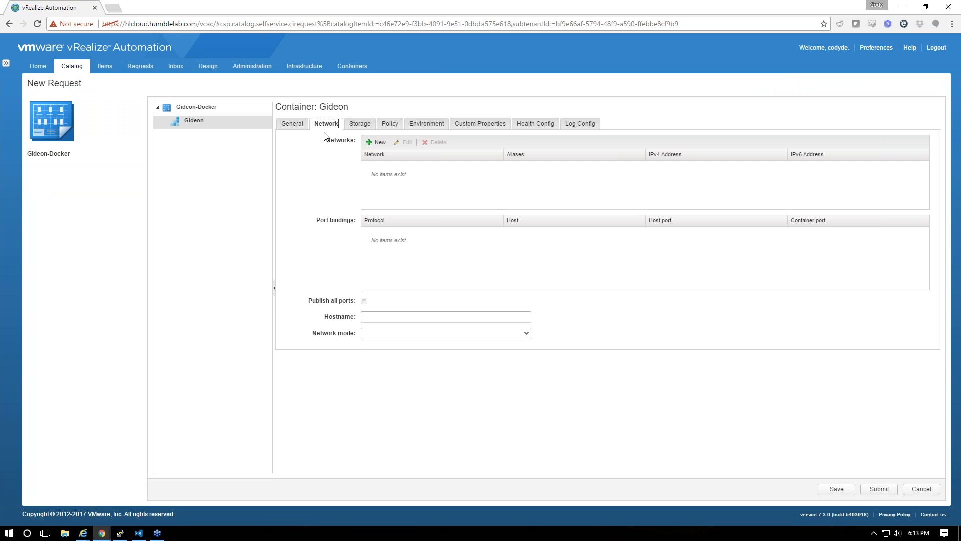
click(290, 124)
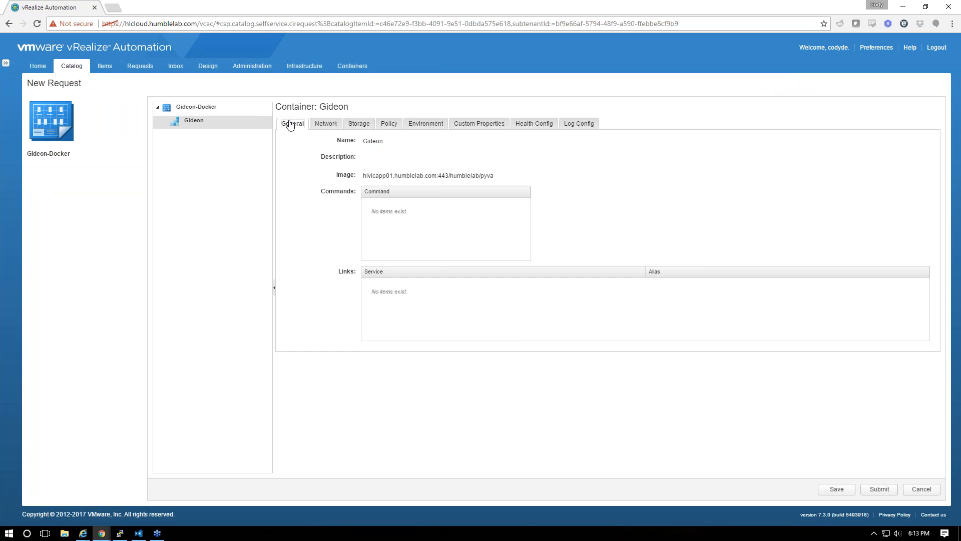
click(919, 487)
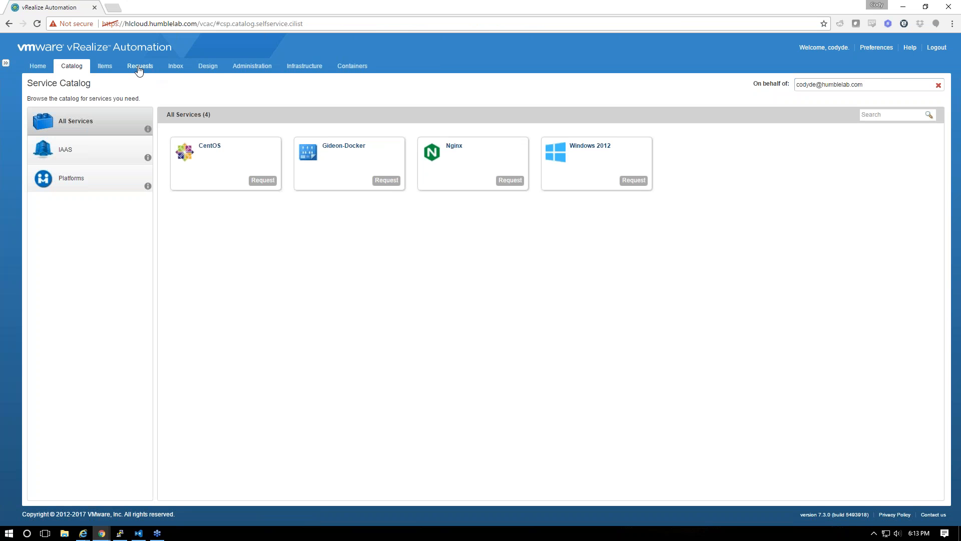
Reopen the Gideon-Docker blueprint and check lan-vds2's subnet, IP range and gateway
click(215, 68)
click(206, 111)
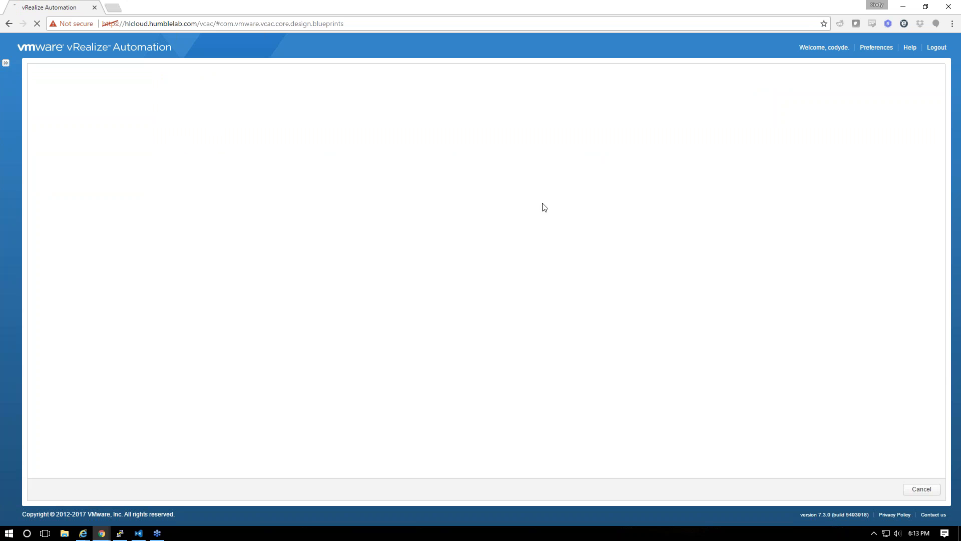
click(504, 320)
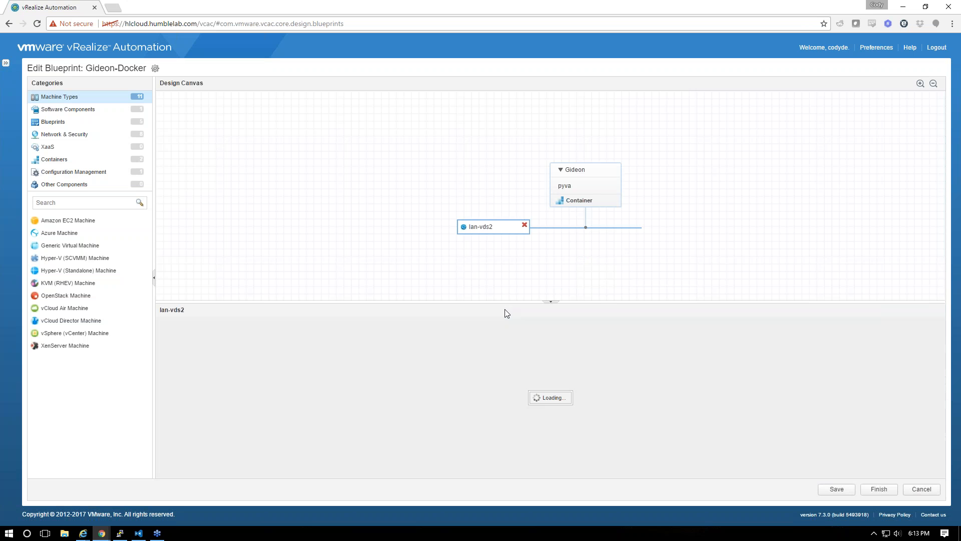
click(235, 323)
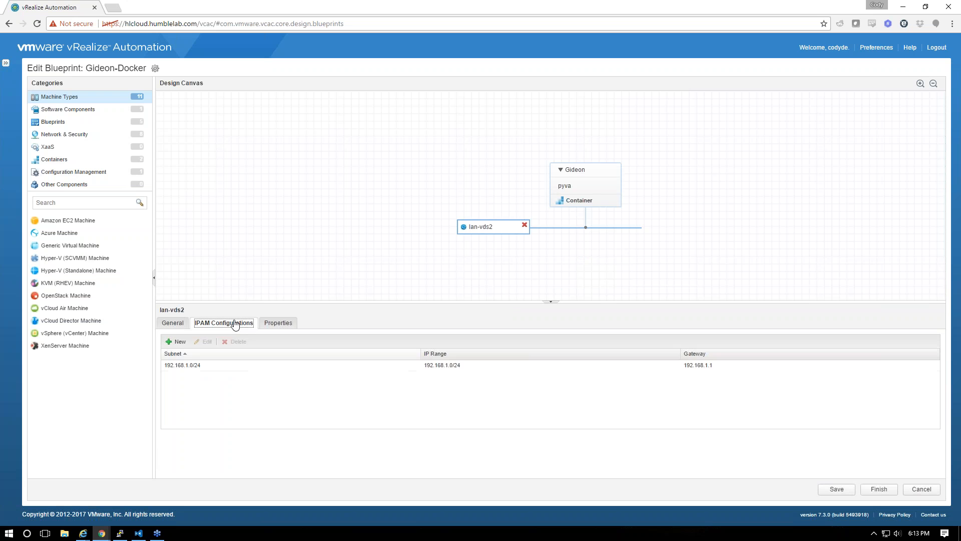
Confirm Gideon is attached to lan-vds2, then save and finish the blueprint
click(596, 183)
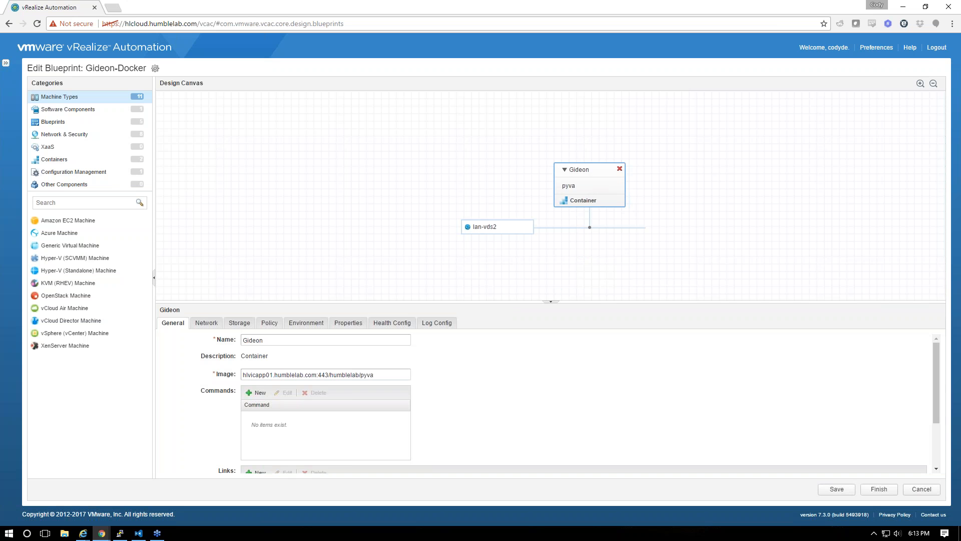
click(221, 325)
click(309, 369)
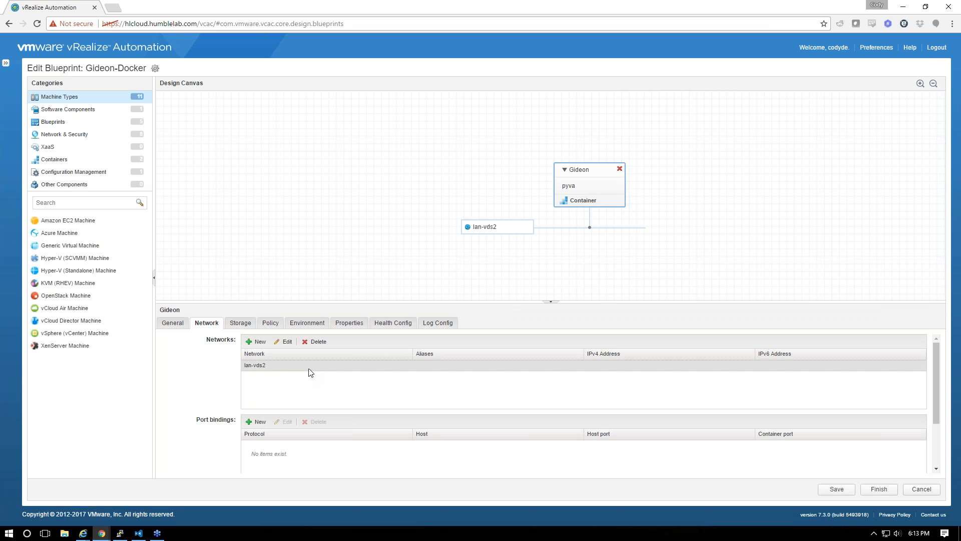
click(835, 489)
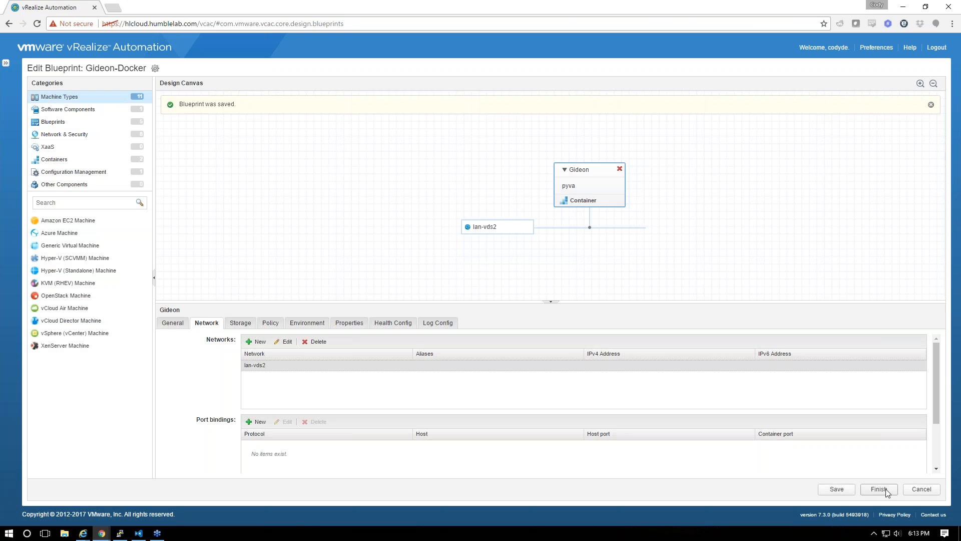
click(880, 489)
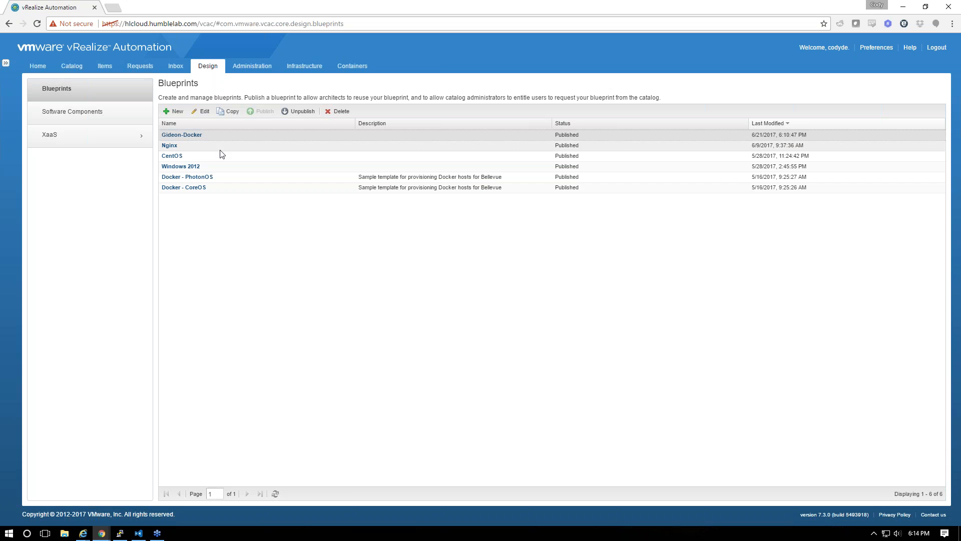
Request Gideon-Docker from the catalog, review the Gideon container's Network and General tabs, submit, and view Requests
click(71, 67)
click(386, 180)
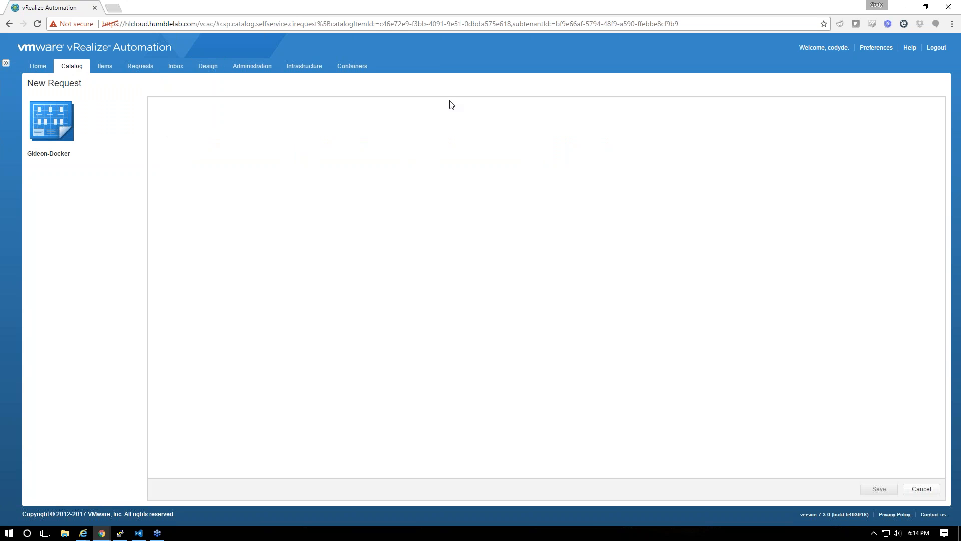
click(194, 120)
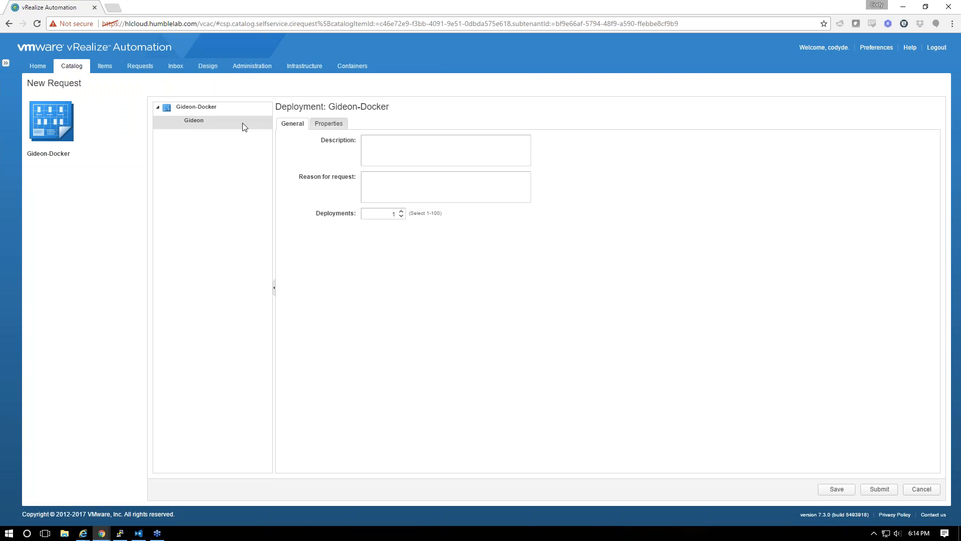
click(319, 125)
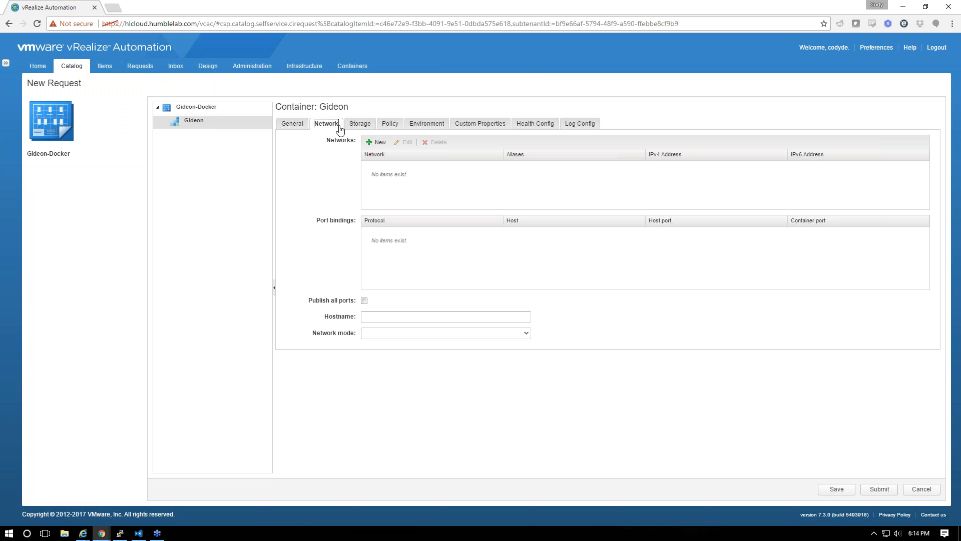
click(288, 123)
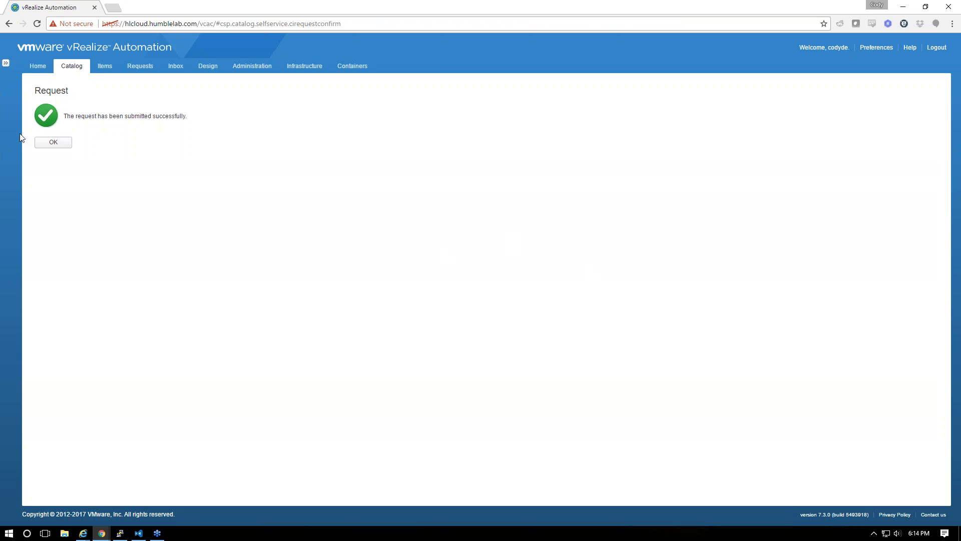
click(52, 142)
click(147, 68)
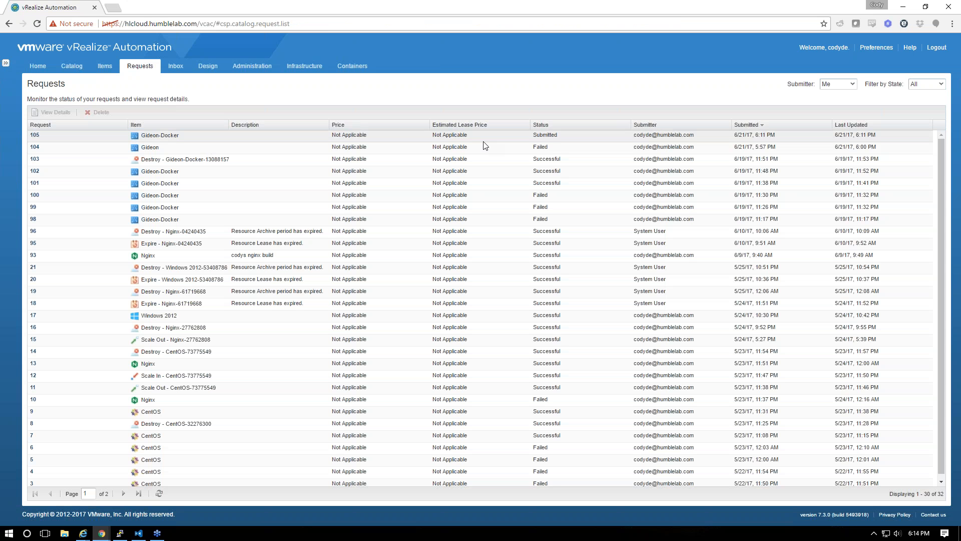
Open request 105's details and show its Execution Information
click(34, 136)
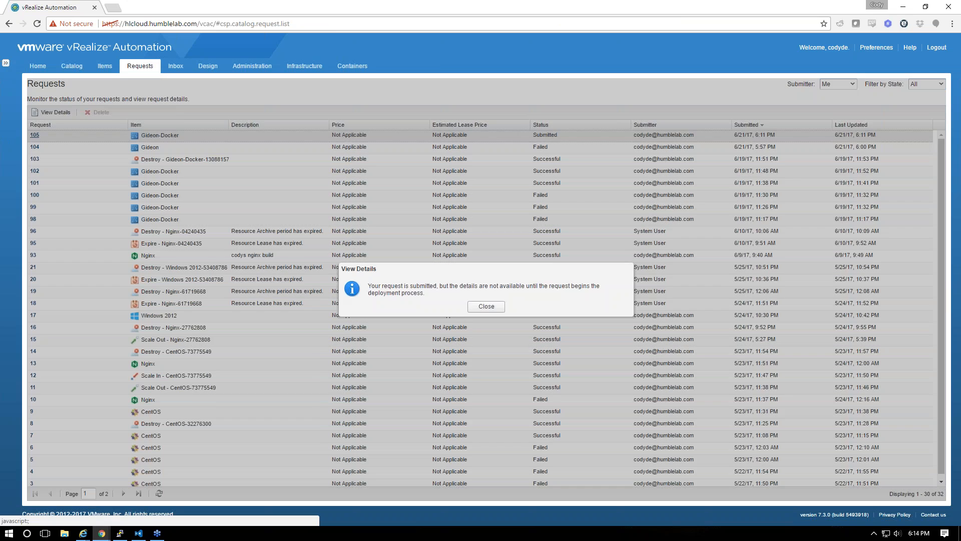
click(485, 307)
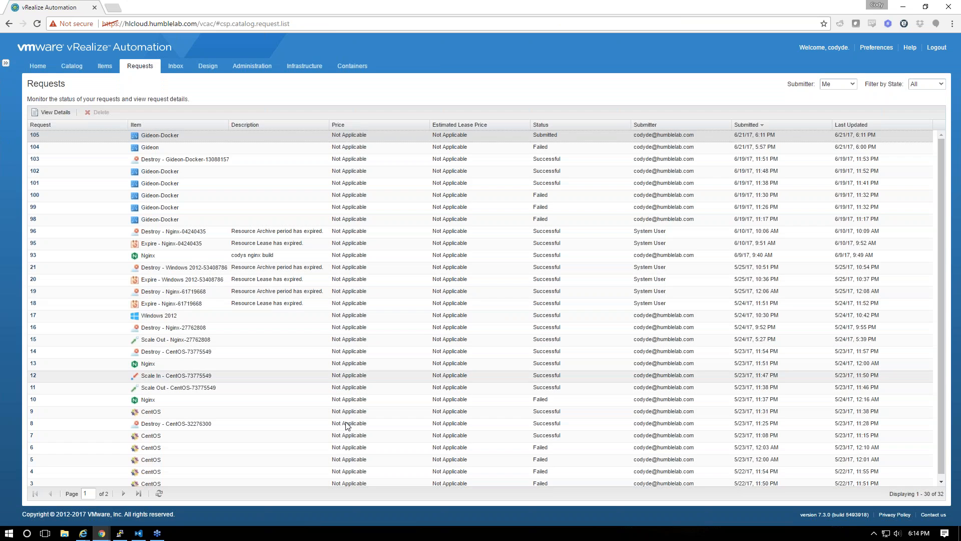
click(159, 494)
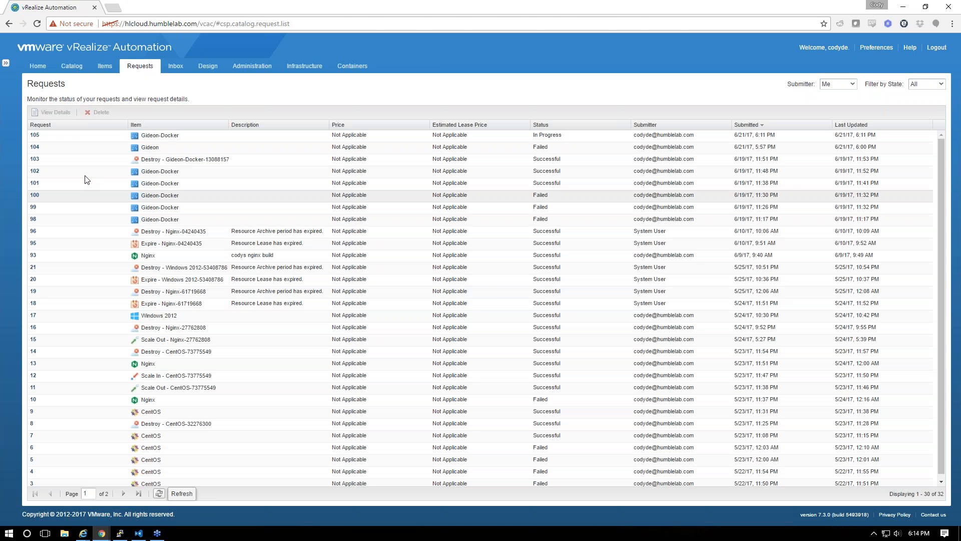
click(35, 135)
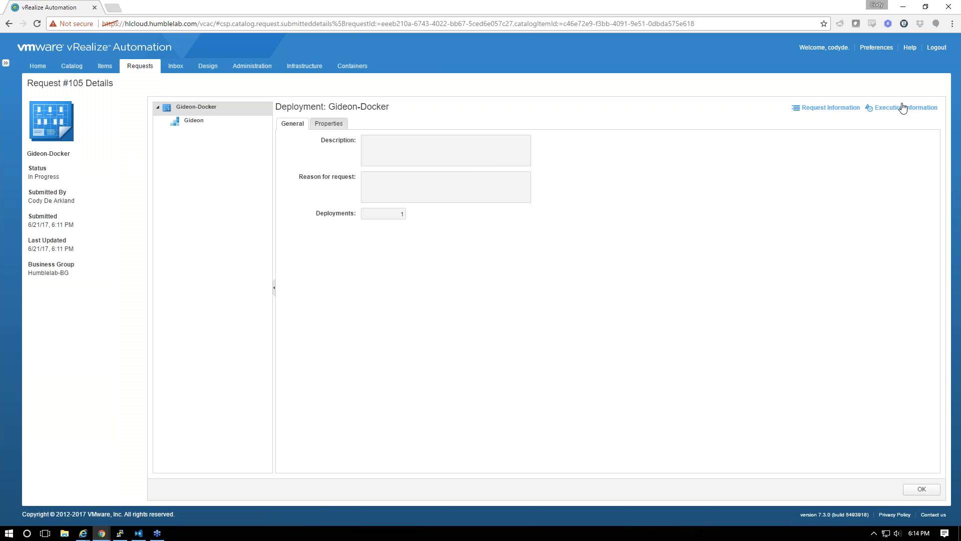
click(907, 107)
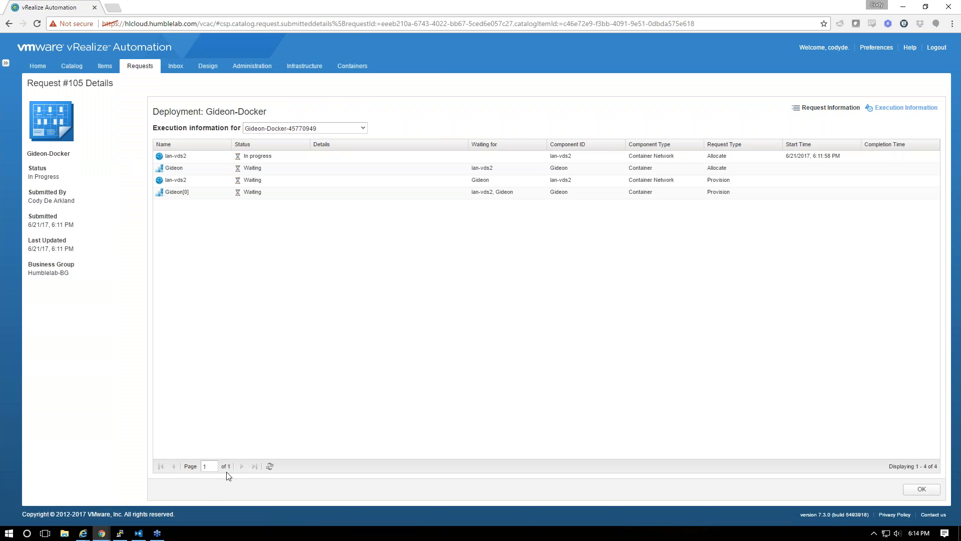
Refresh the execution statuses until lan-vds2 and Gideon allocations succeed, then move to the vSphere Web Client
click(270, 466)
click(270, 466)
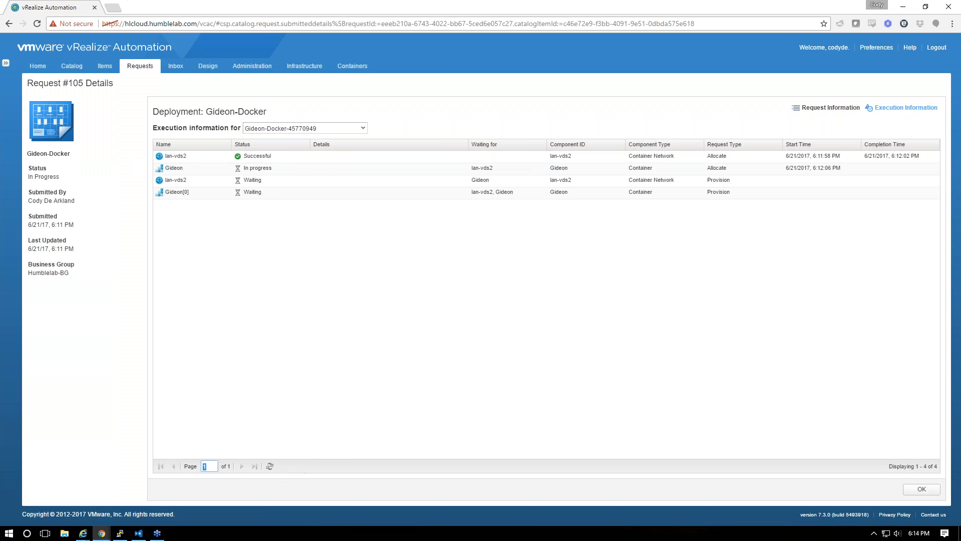
click(270, 466)
click(270, 466)
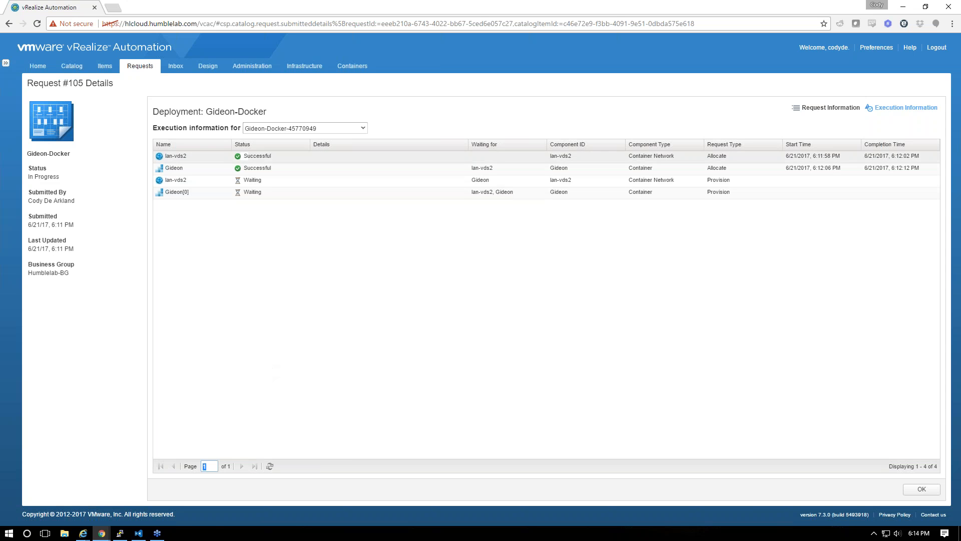
mouse_move(106, 537)
click(80, 497)
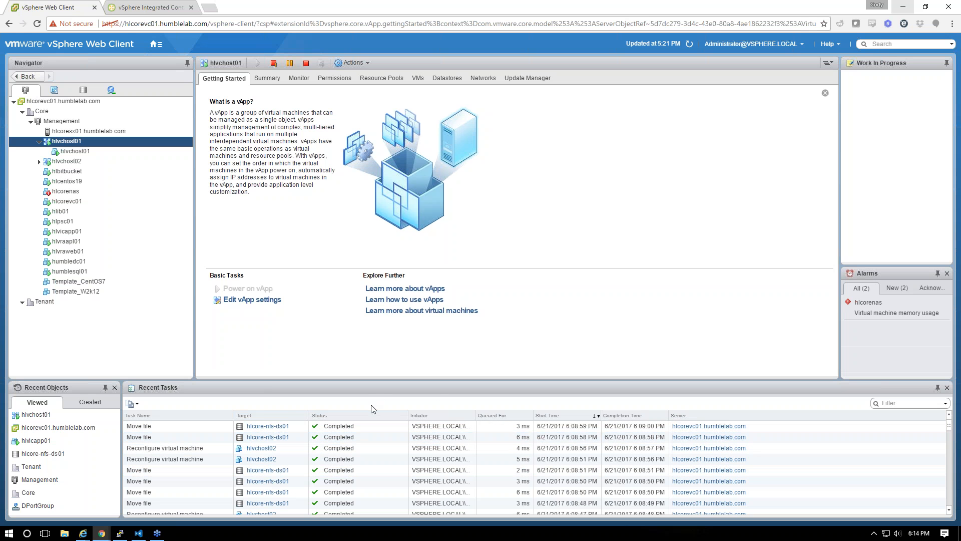
Keep refreshing request 105's execution grid until lan-vds2 provisioning shows In progress with Gideon[0] Waiting
key(alt+Tab)
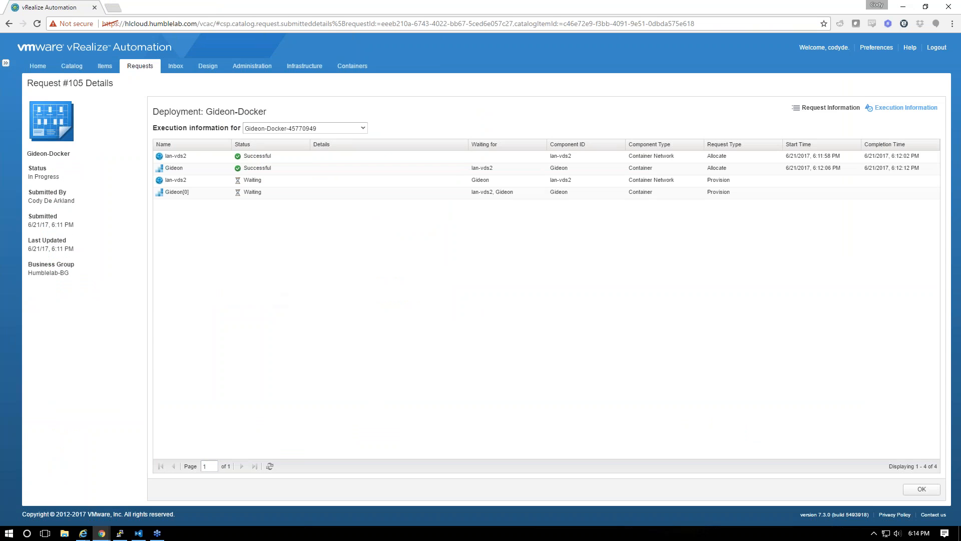
click(270, 467)
click(270, 466)
key(alt+Tab)
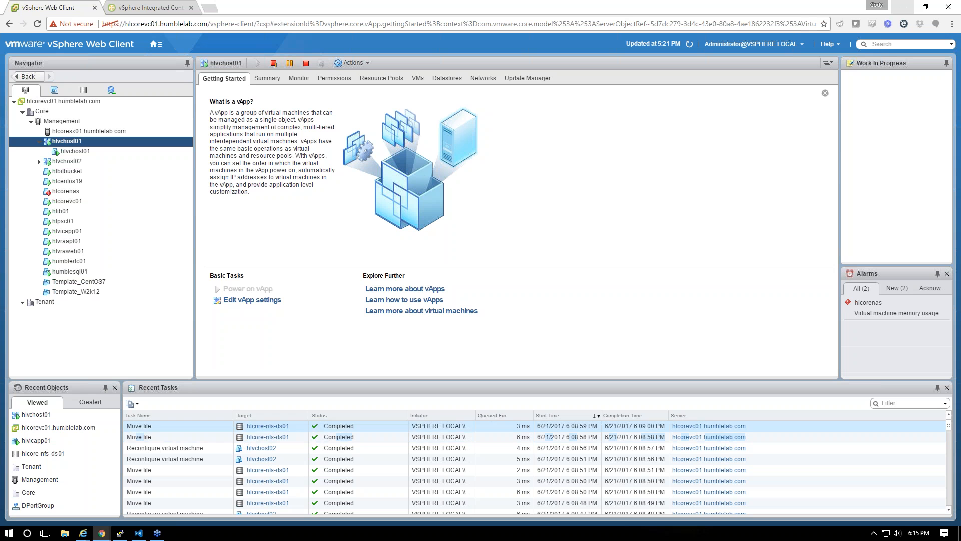
key(alt+Tab)
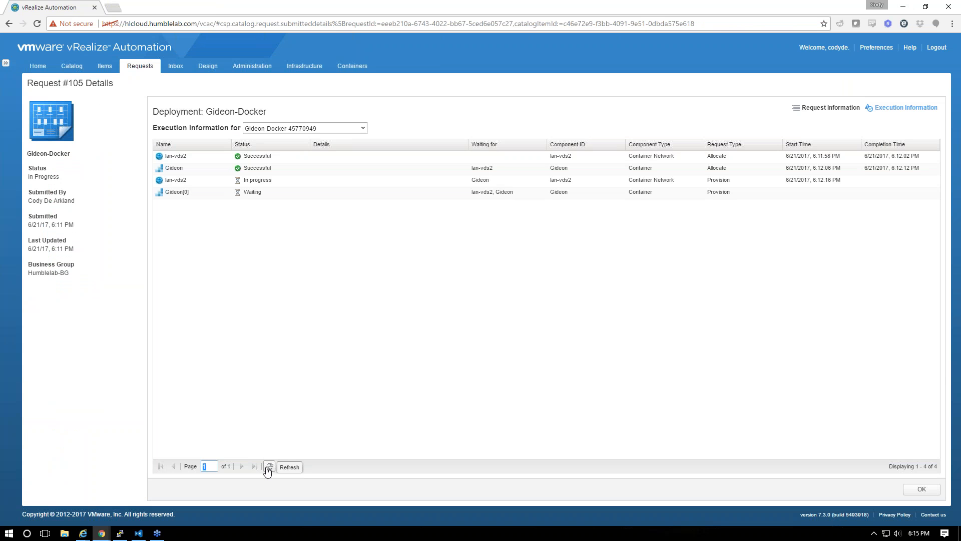
click(271, 467)
click(271, 466)
click(270, 467)
click(270, 466)
click(269, 466)
click(269, 466)
click(269, 467)
click(269, 466)
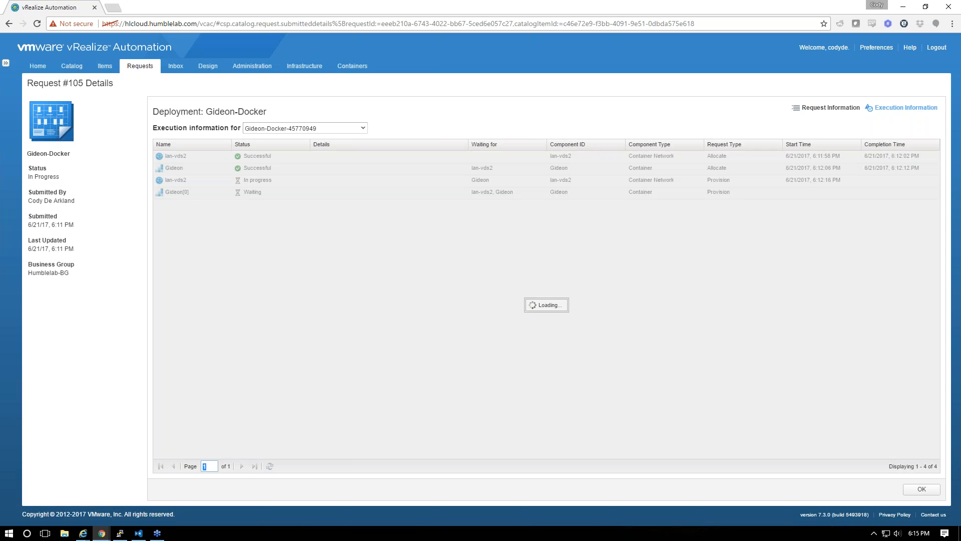
click(270, 466)
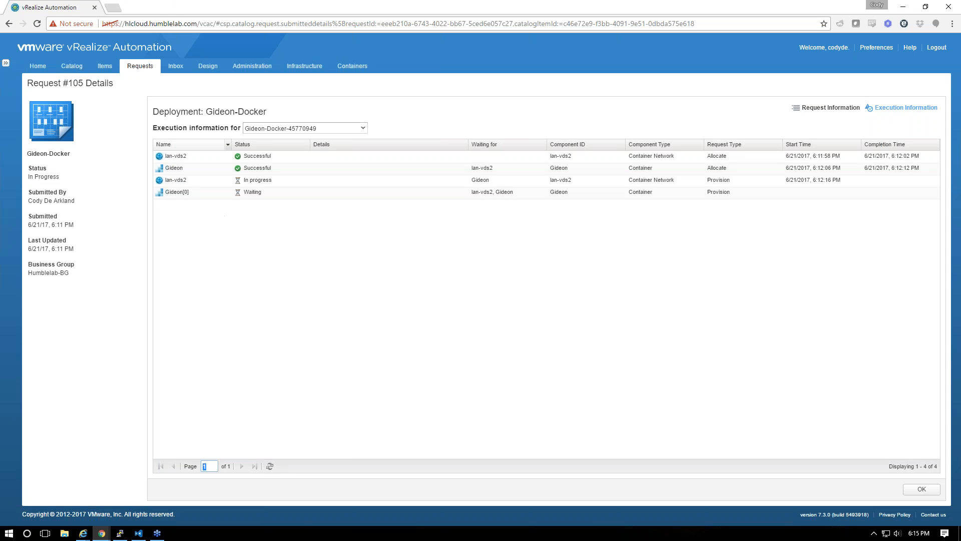
click(270, 466)
mouse_move(120, 533)
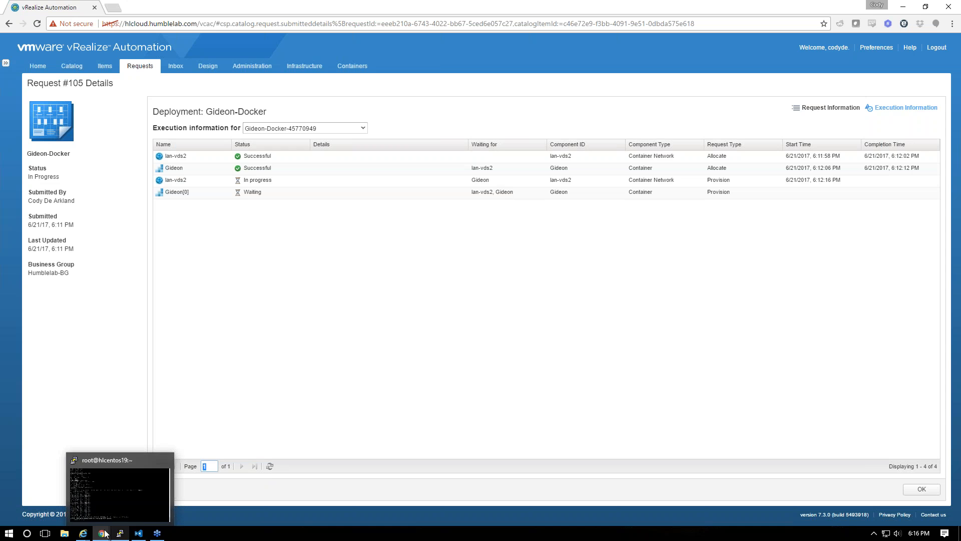
Refresh the vSphere Web Client inventory and alarms, checking the hlcentos19 terminal alongside
click(106, 496)
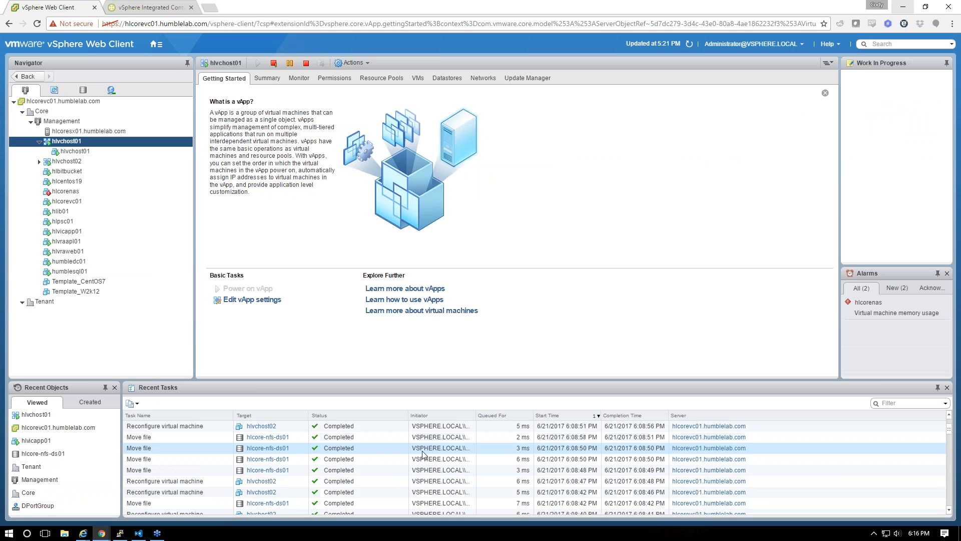
click(689, 45)
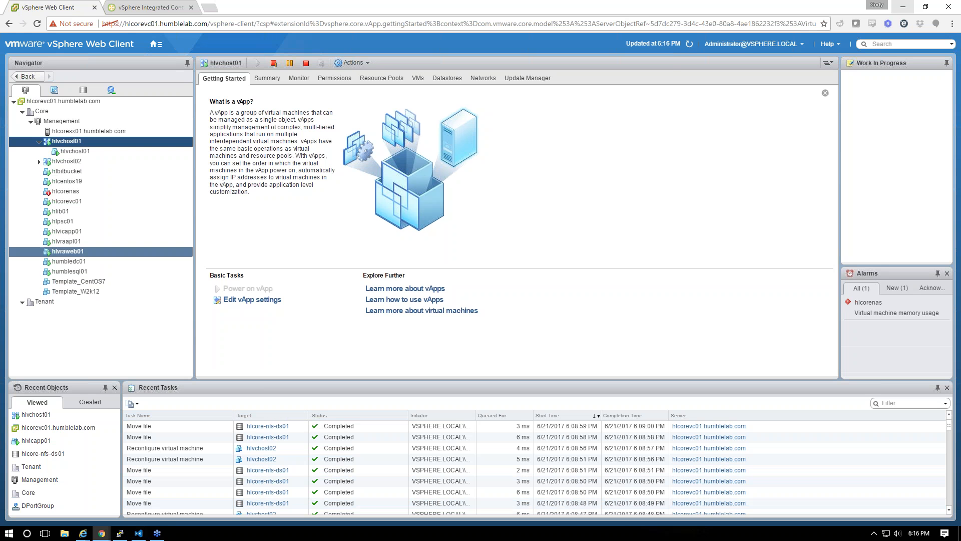
click(120, 533)
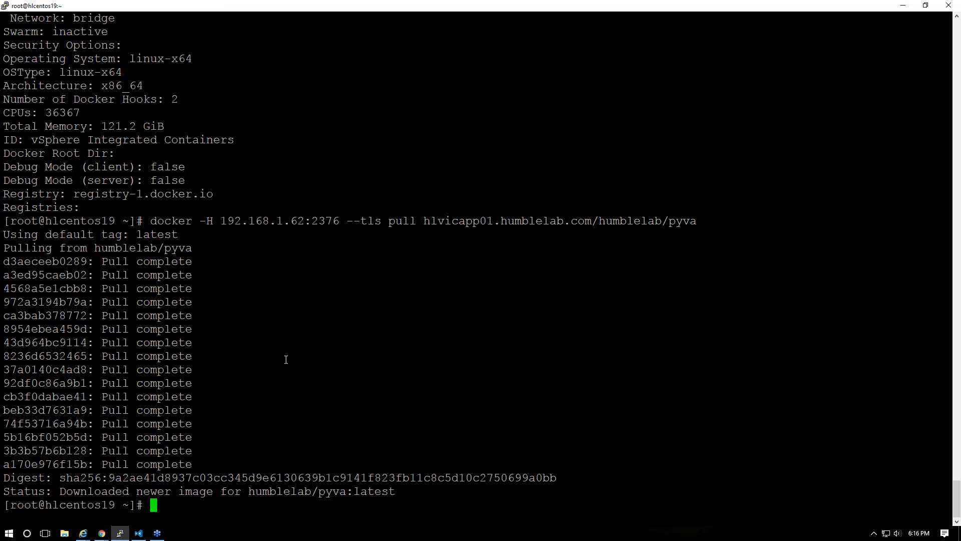
key(alt+Tab)
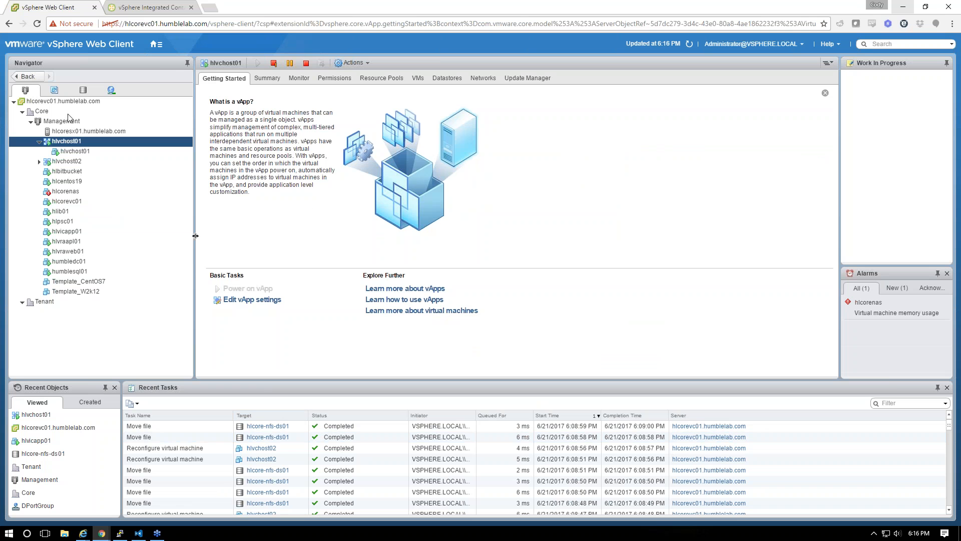
key(alt+Tab)
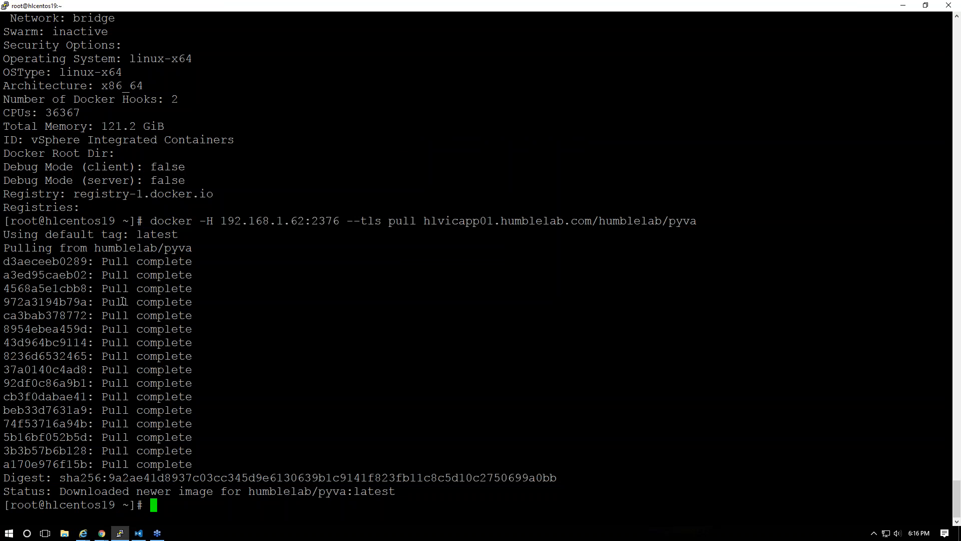
key(alt+Tab)
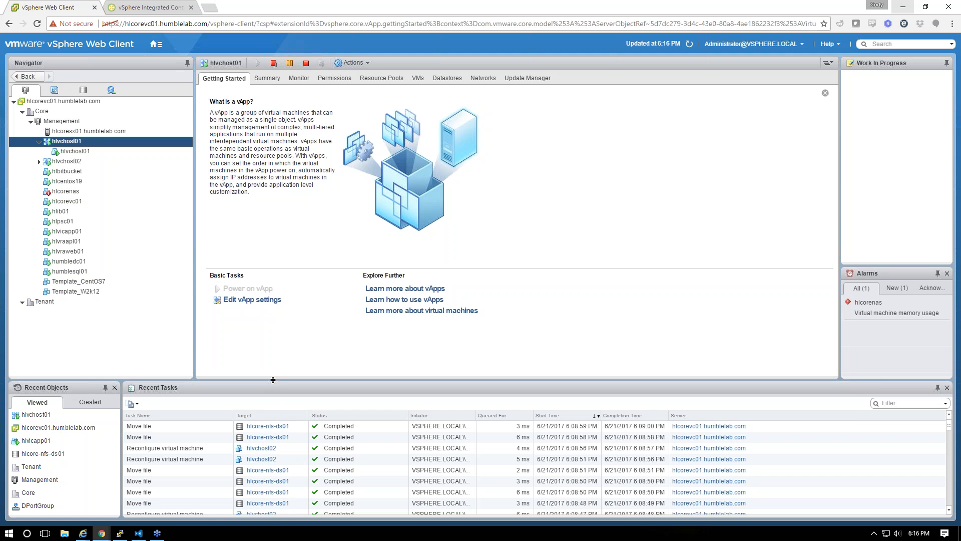
key(alt+Tab)
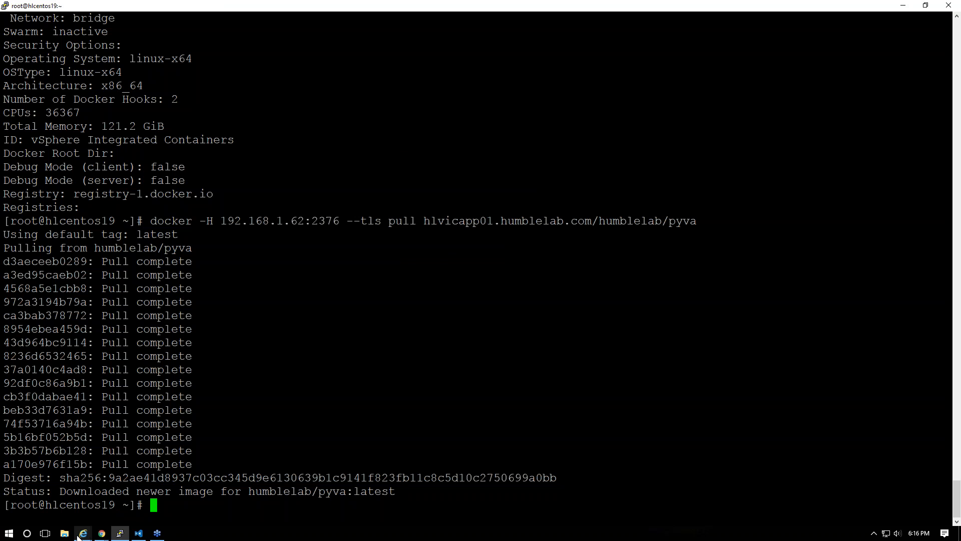
Refresh request 105, confirm host 192.168.1.62 shows disabled, and recall the docker pull in the terminal
mouse_move(102, 533)
click(142, 465)
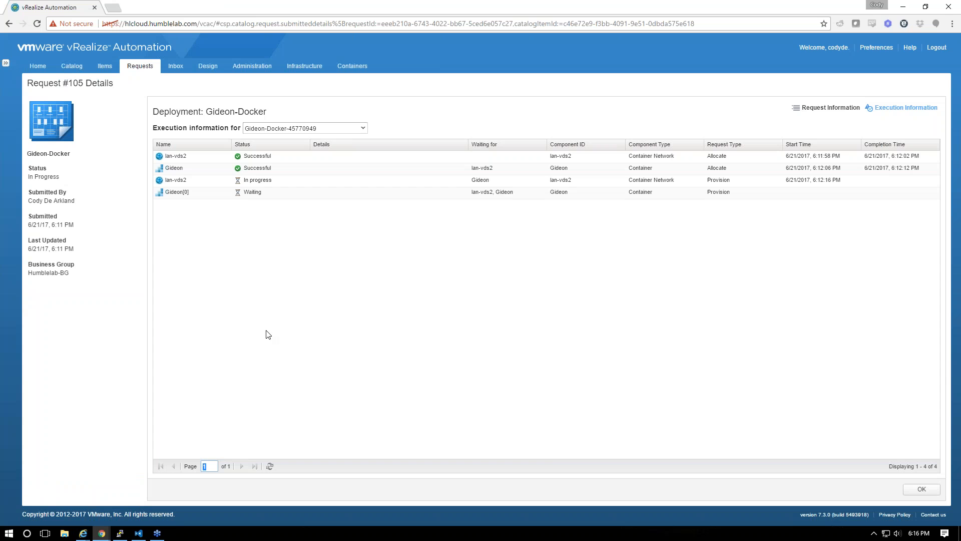
click(270, 466)
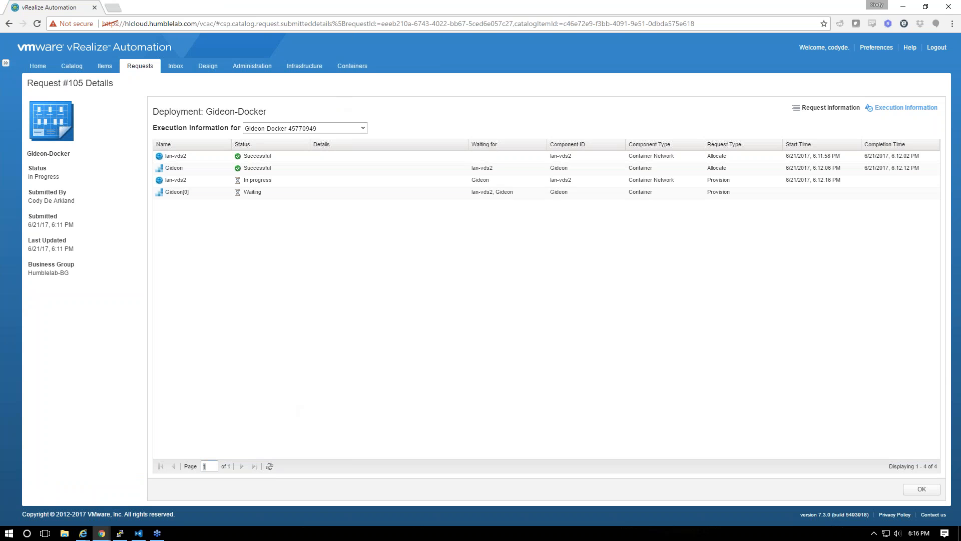
click(352, 66)
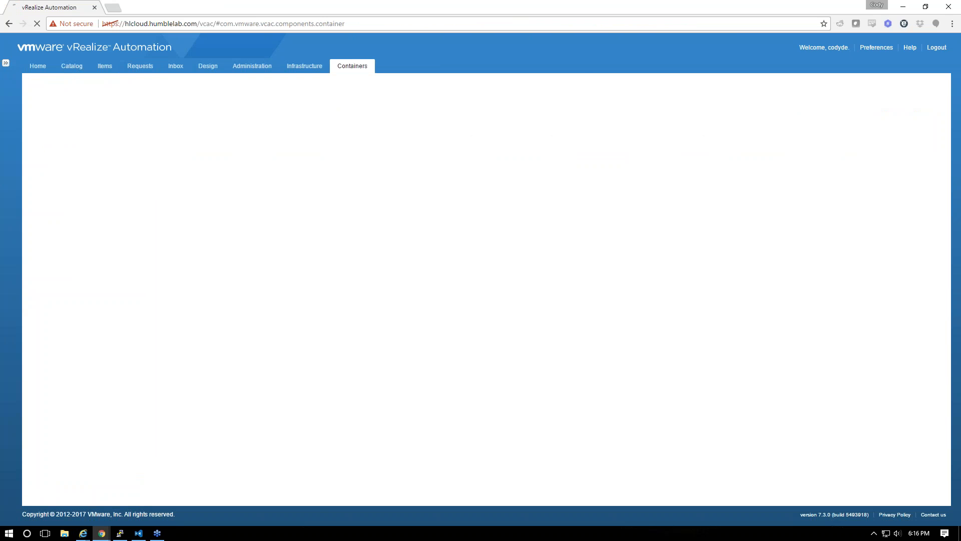
mouse_move(225, 186)
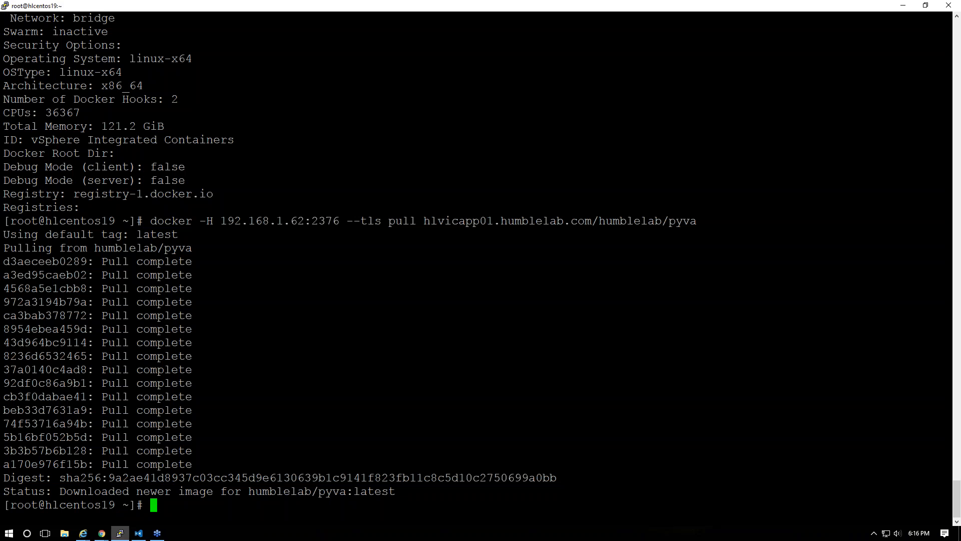
click(119, 533)
key(alt+Tab)
mouse_move(209, 236)
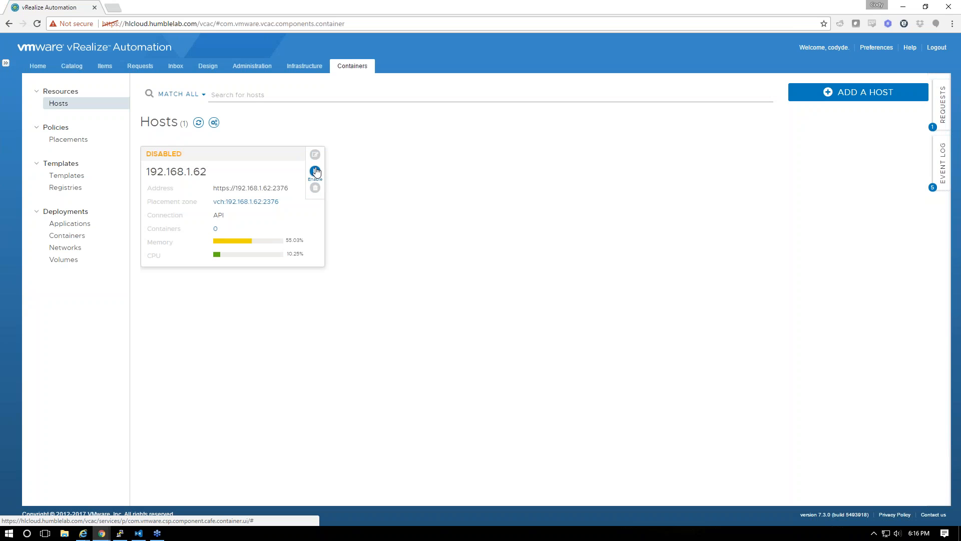
key(alt+Tab)
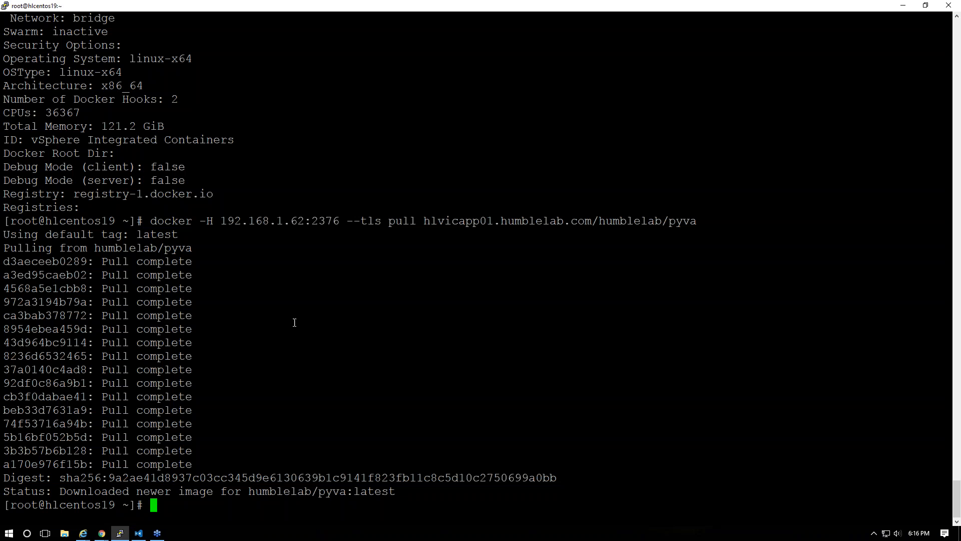
key(Up)
Run docker -H 192.168.1.62:2376 --tls info to check whether the host responds
key(BackSpace)
key(BackSpace)
key(BackSpace)
key(BackSpace)
key(BackSpace)
key(BackSpace)
key(BackSpace)
key(BackSpace)
key(BackSpace)
key(BackSpace)
key(BackSpace)
key(BackSpace)
key(BackSpace)
key(BackSpace)
key(BackSpace)
key(BackSpace)
key(BackSpace)
key(BackSpace)
key(BackSpace)
key(BackSpace)
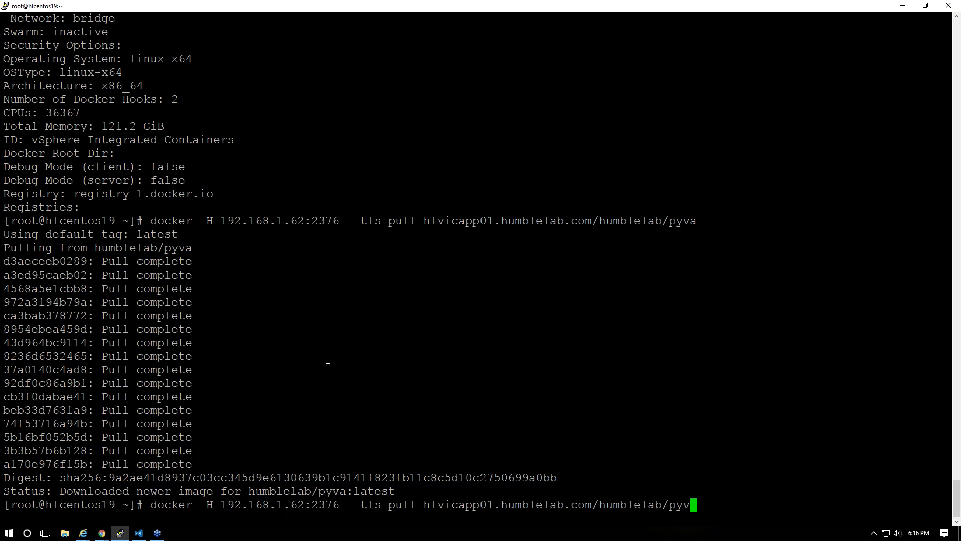
key(BackSpace)
key(BackSpace)
key(BackSpace)
key(BackSpace)
key(BackSpace)
key(BackSpace)
key(BackSpace)
key(BackSpace)
key(BackSpace)
key(BackSpace)
key(BackSpace)
key(BackSpace)
key(BackSpace)
key(BackSpace)
key(BackSpace)
key(BackSpace)
key(BackSpace)
key(BackSpace)
key(BackSpace)
key(BackSpace)
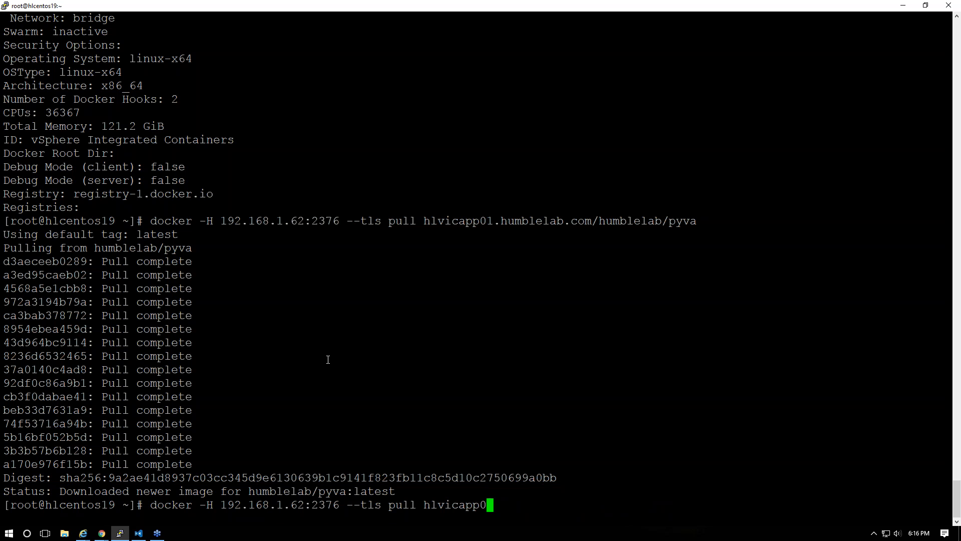
text(-tls info)
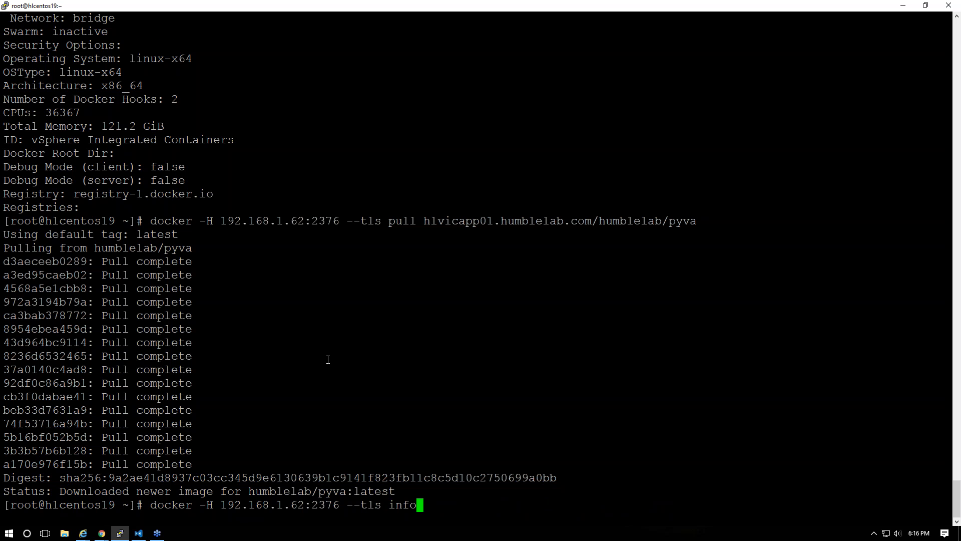
key(Return)
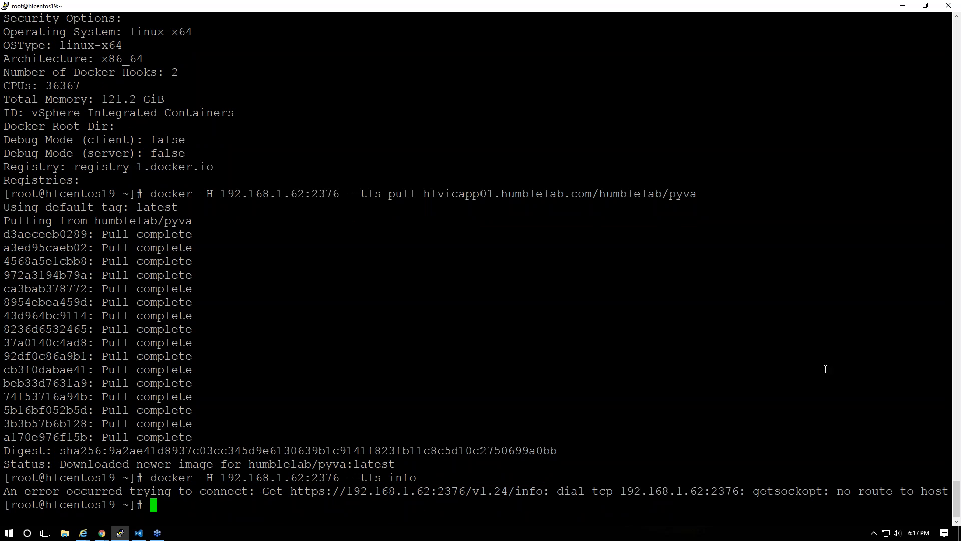
Paste the vic-machine-linux create command from the editor and run it
key(alt+Tab)
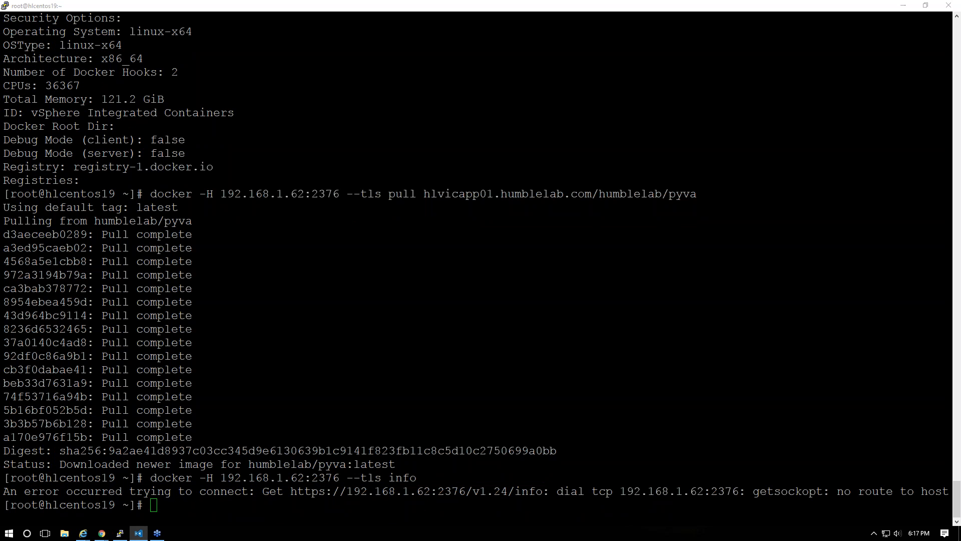
click(301, 403)
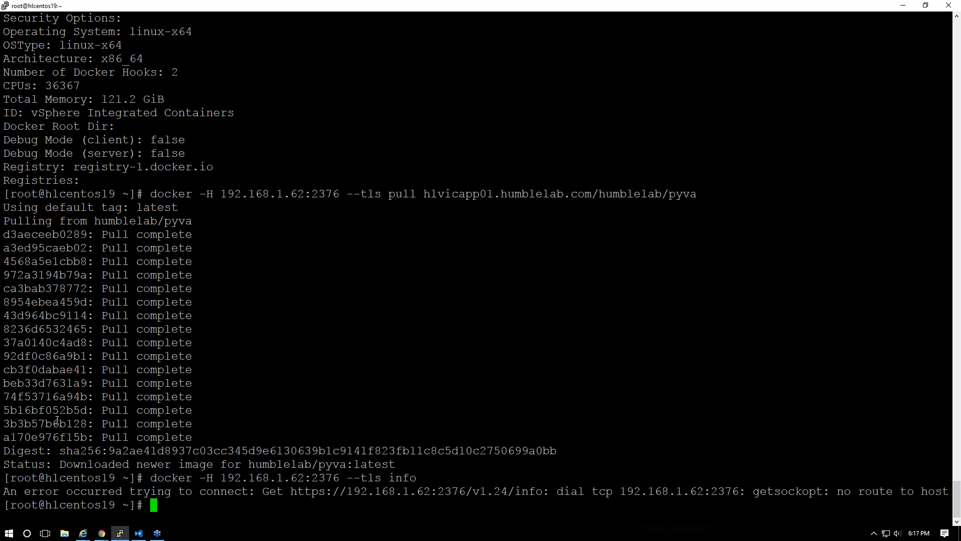
right_click(412, 427)
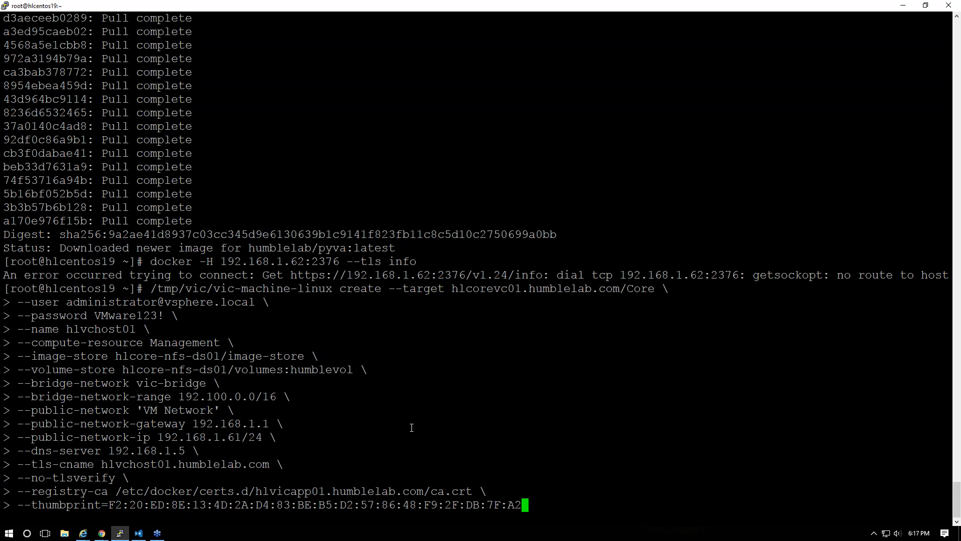
key(Return)
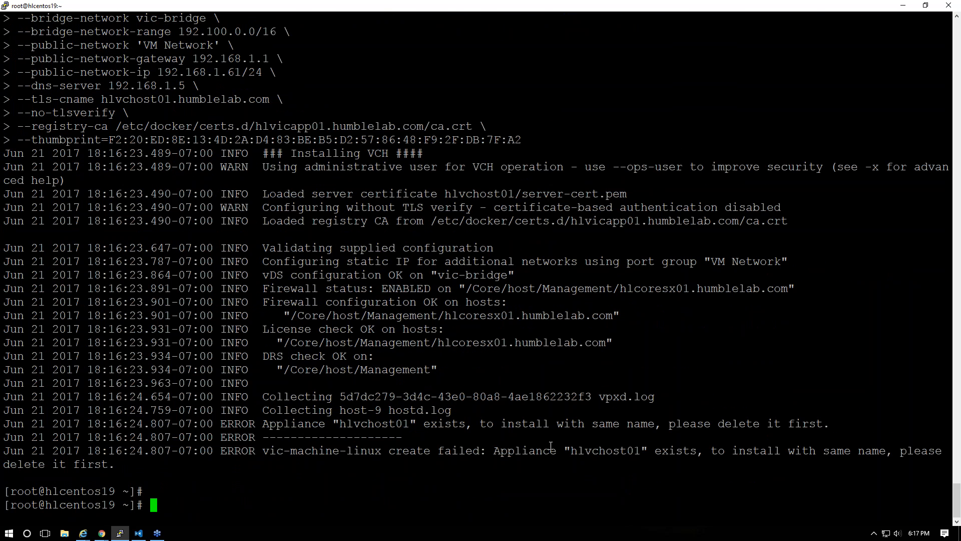
Change into the /tmp/vic directory and list its files
text(cd /tmp)
key(BackSpace)
key(BackSpace)
key(BackSpace)
key(BackSpace)
text(/vic)
key(Return)
text(d /tmp)
key(Left)
key(Left)
key(Left)
key(Left)
key(Left)
key(Left)
text(c)
key(Right)
key(Right)
key(Right)
key(Right)
key(Right)
key(Right)
text(/vic)
key(Return)
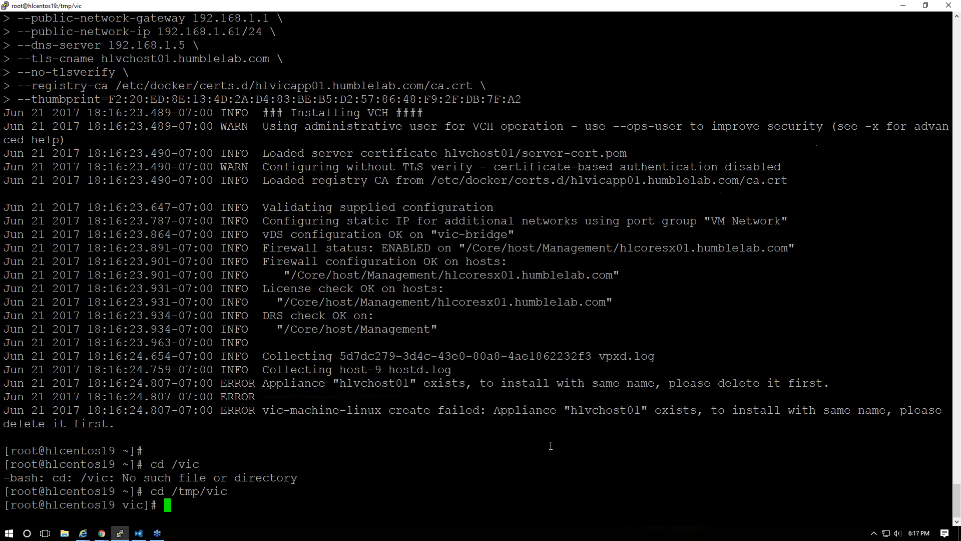
text(ls)
key(Return)
Delete the old hlvchost01* files with rm -rf and confirm with ls
text(rm -rf hlvicapp01.csr)
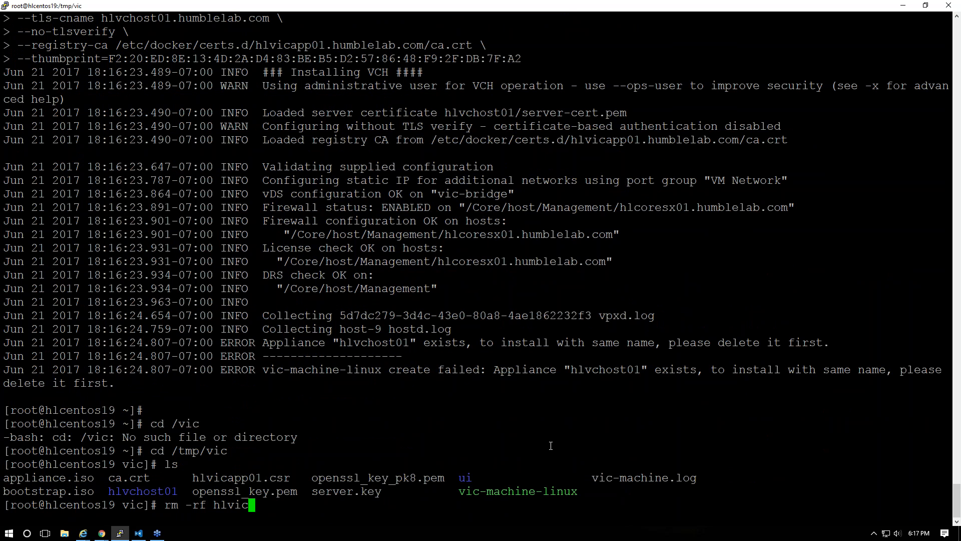
key(BackSpace)
key(BackSpace)
key(BackSpace)
key(BackSpace)
key(BackSpace)
key(BackSpace)
key(BackSpace)
key(BackSpace)
key(BackSpace)
key(BackSpace)
key(BackSpace)
text(chost01/)
key(BackSpace)
text(*)
key(Return)
text(ls)
key(Return)
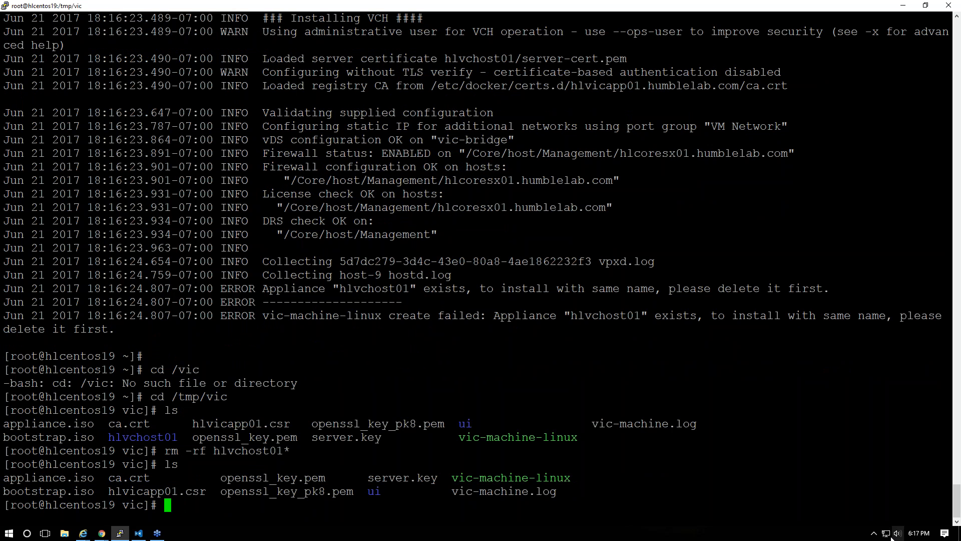
Paste and run the vic-machine-linux create command for hlvchost03, then view the container hosts event log
right_click(302, 222)
key(Return)
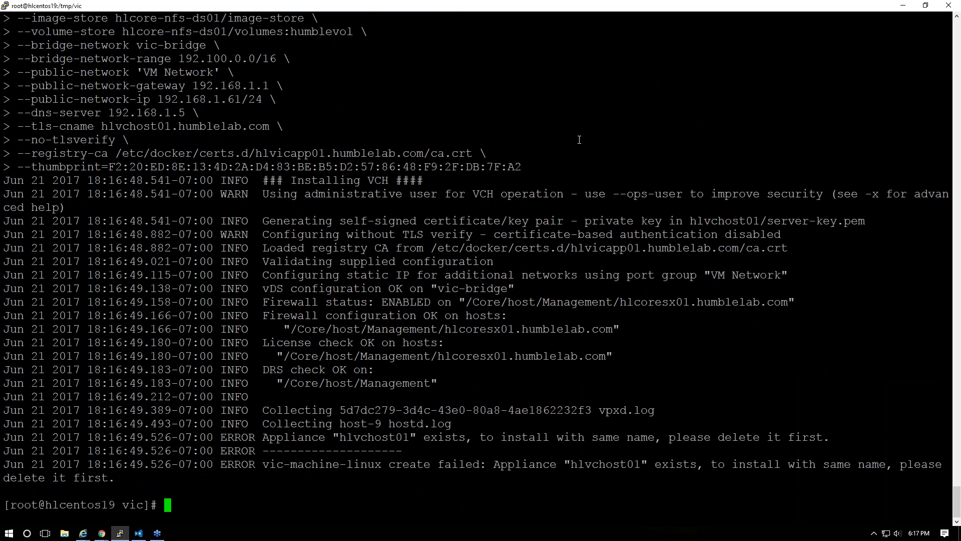
key(Up)
key(Home)
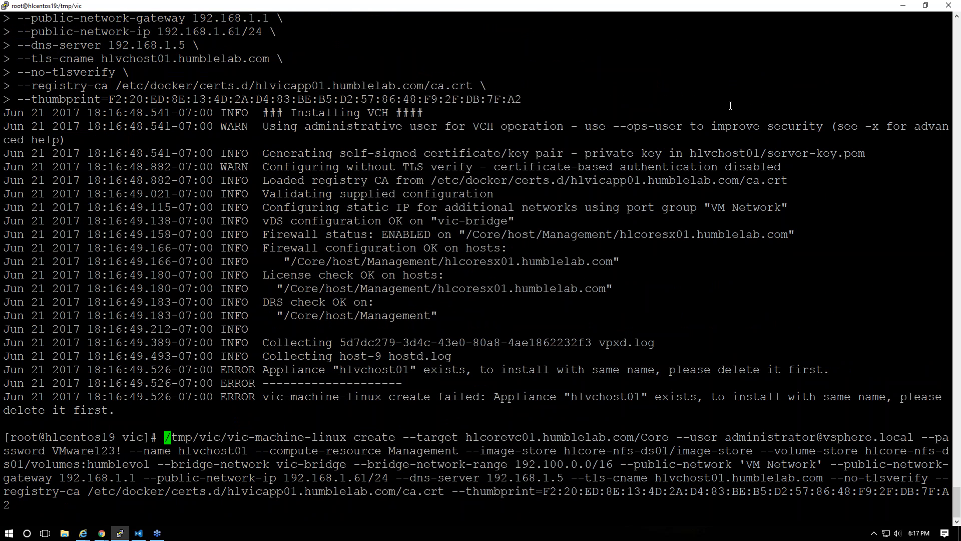
key(alt+Tab)
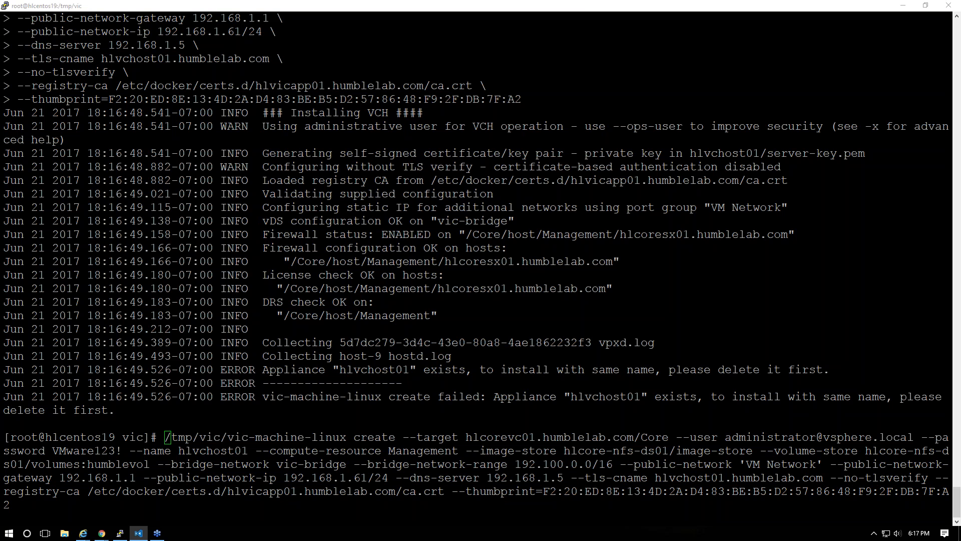
click(328, 349)
key(Up)
key(BackSpace)
key(BackSpace)
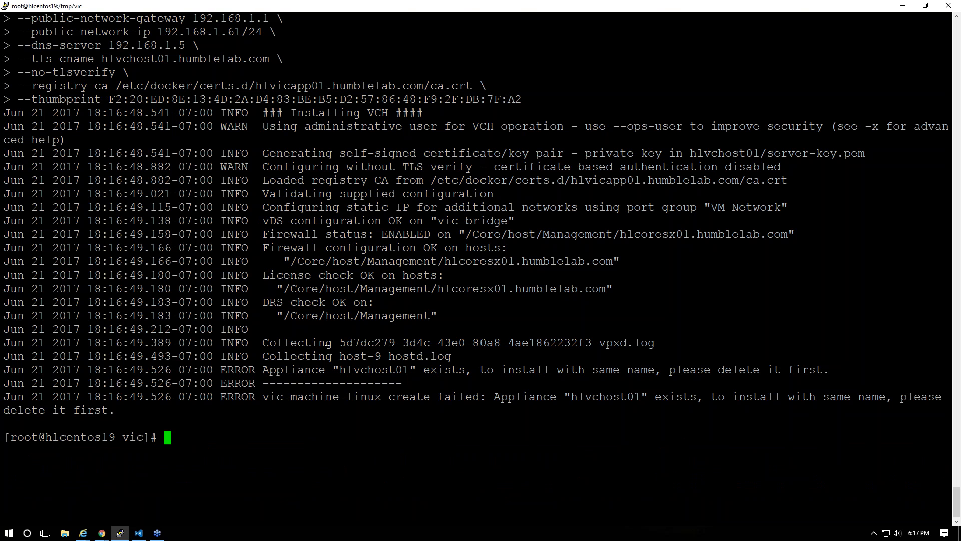
right_click(188, 375)
key(Return)
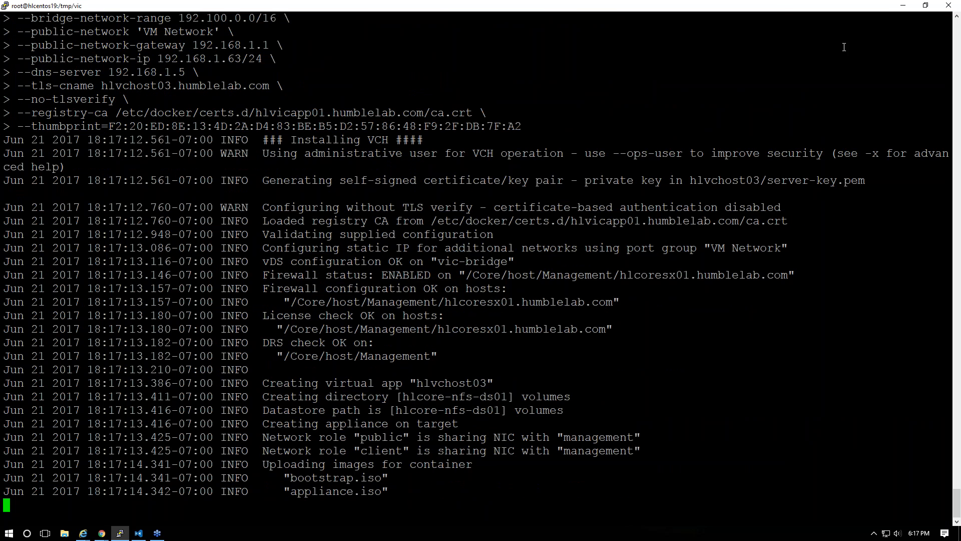
drag(783, 6, 580, 1)
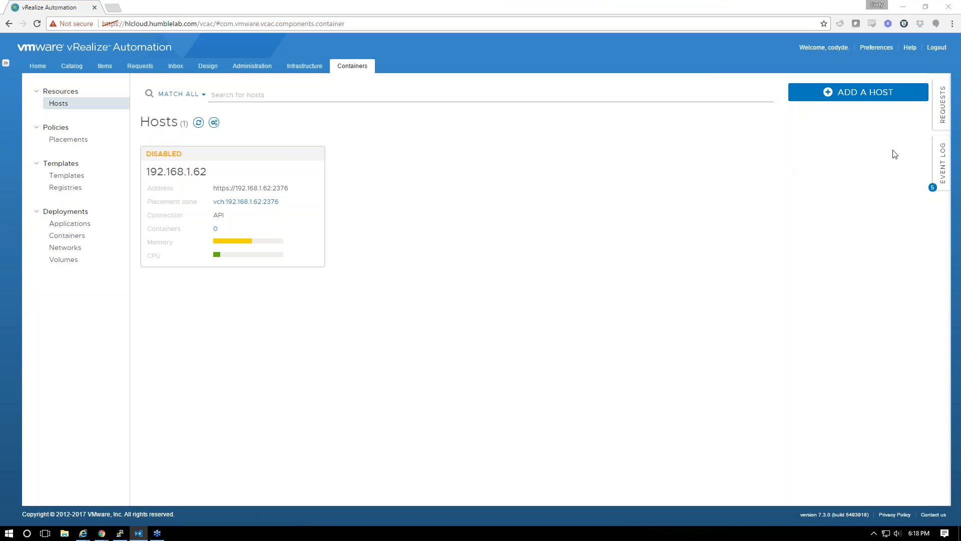
click(942, 161)
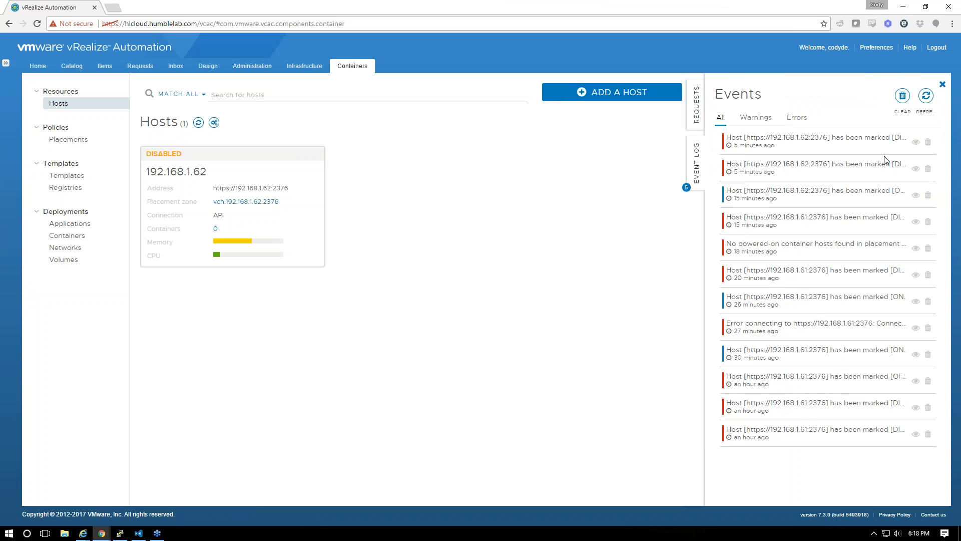
Expand the ON event and both DISABLED events to read the full 192.168.1.62 error details
click(915, 195)
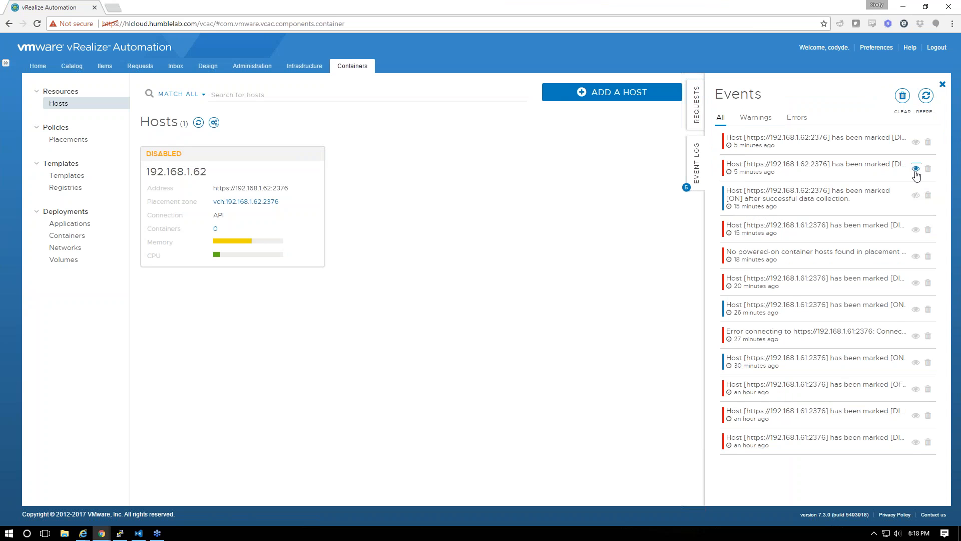
click(916, 170)
scroll(858, 221, down, 2)
scroll(874, 221, up, 5)
click(914, 143)
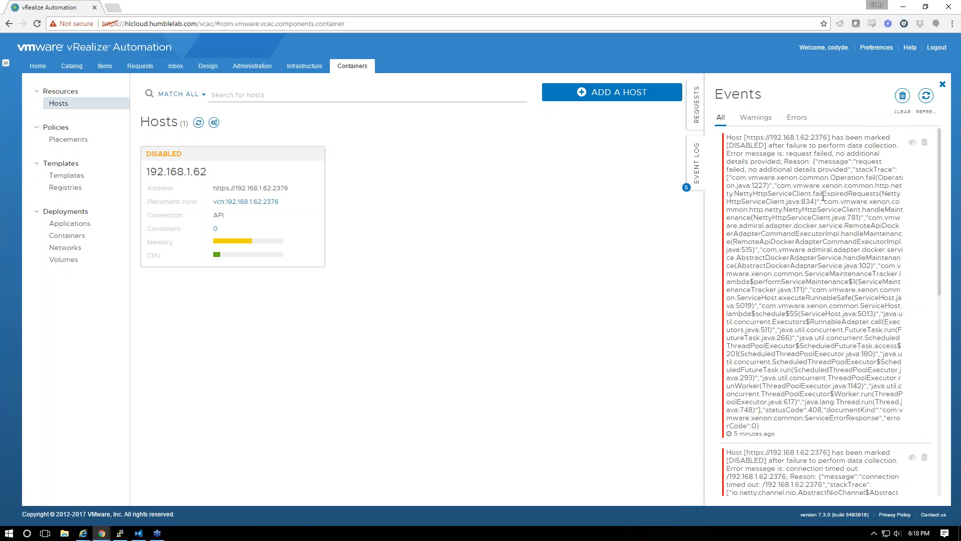
key(alt+Tab)
key(alt+Tab)
key(alt+Tab)
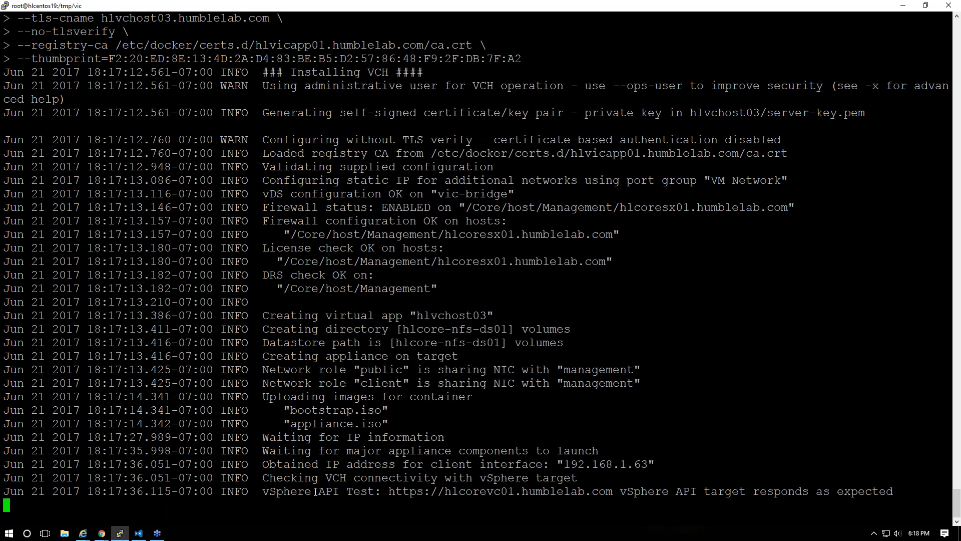
Run 'docker -H 192.168.1.63:2376 --tls pull nginx' using the line copied from the installer log
key(Return)
drag(269, 469, 494, 466)
right_click(520, 440)
text(pull nginx)
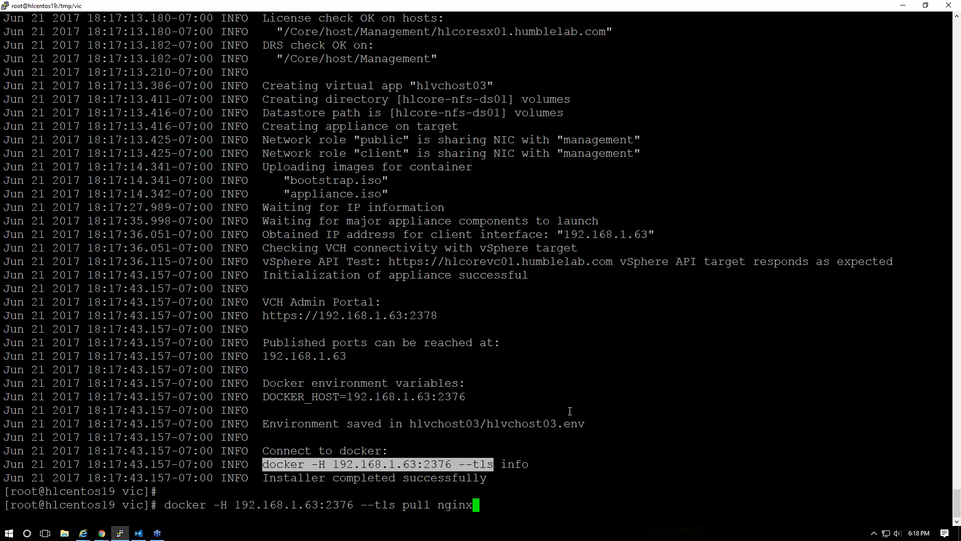
key(Return)
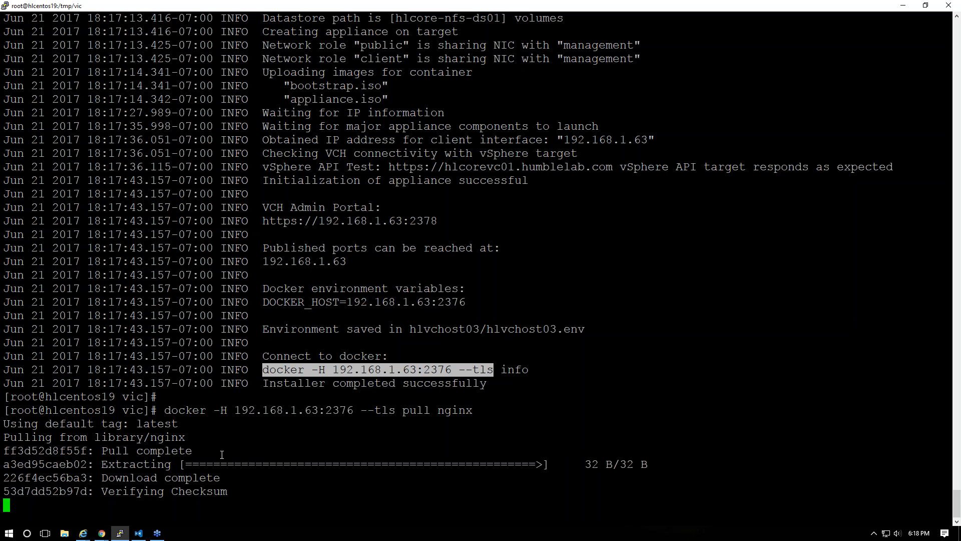
key(alt+Tab)
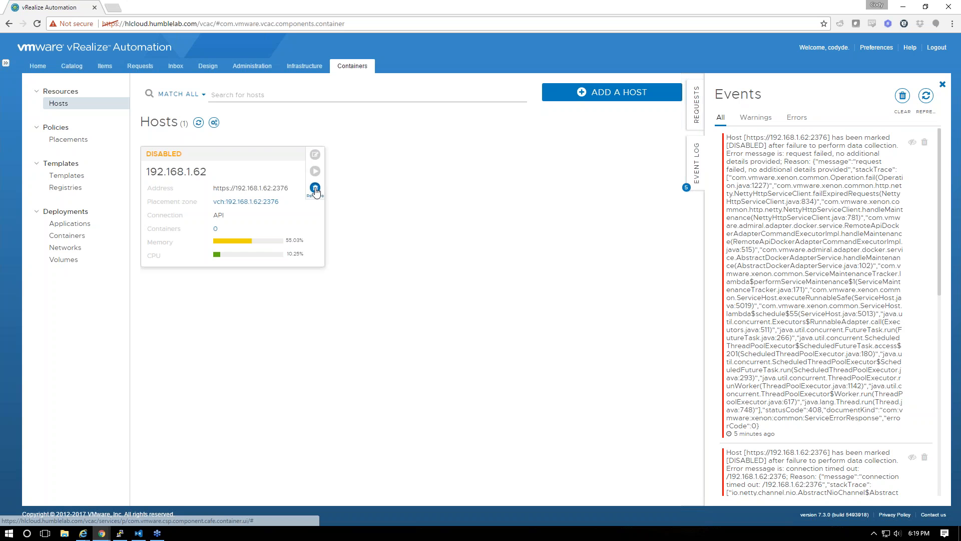
Delete the disabled 192.168.1.62 container host
click(315, 186)
click(301, 165)
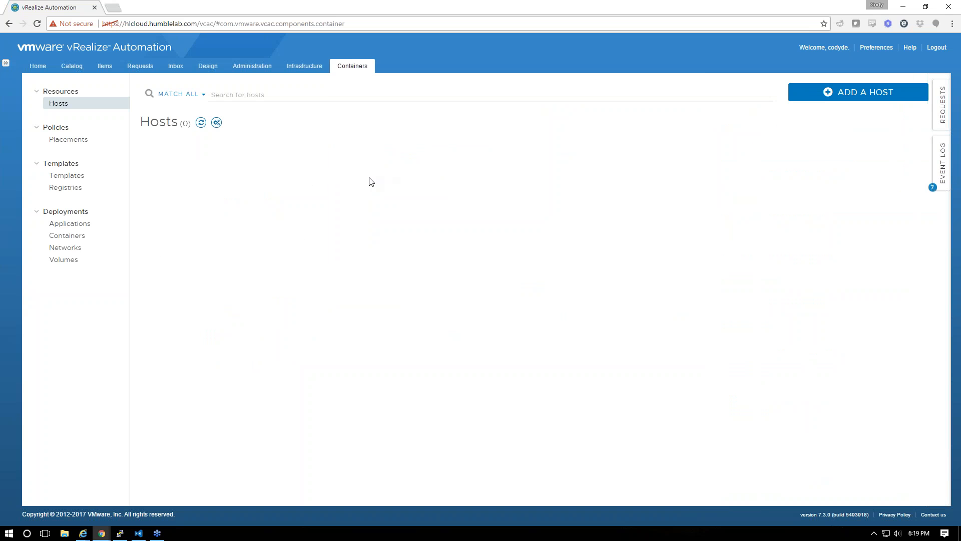
key(alt+Tab)
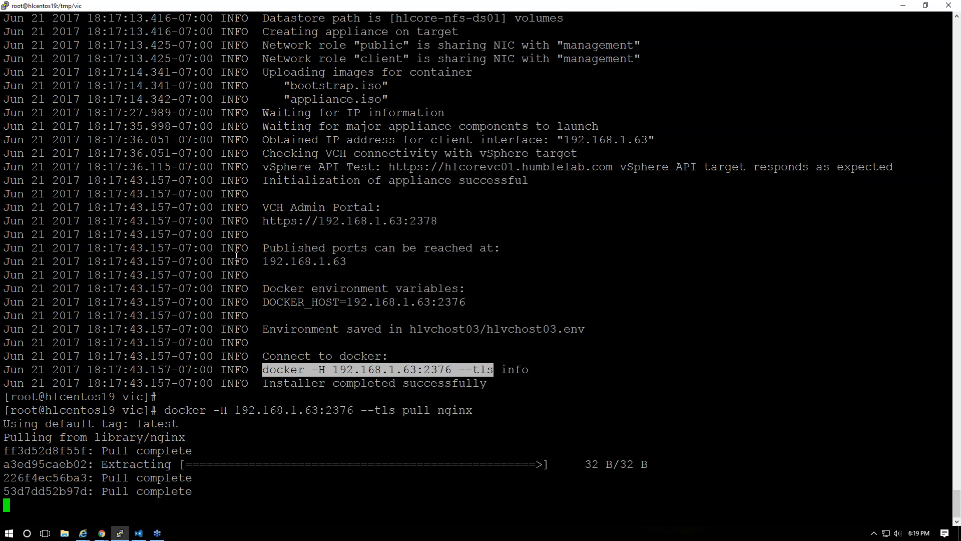
key(alt+Tab)
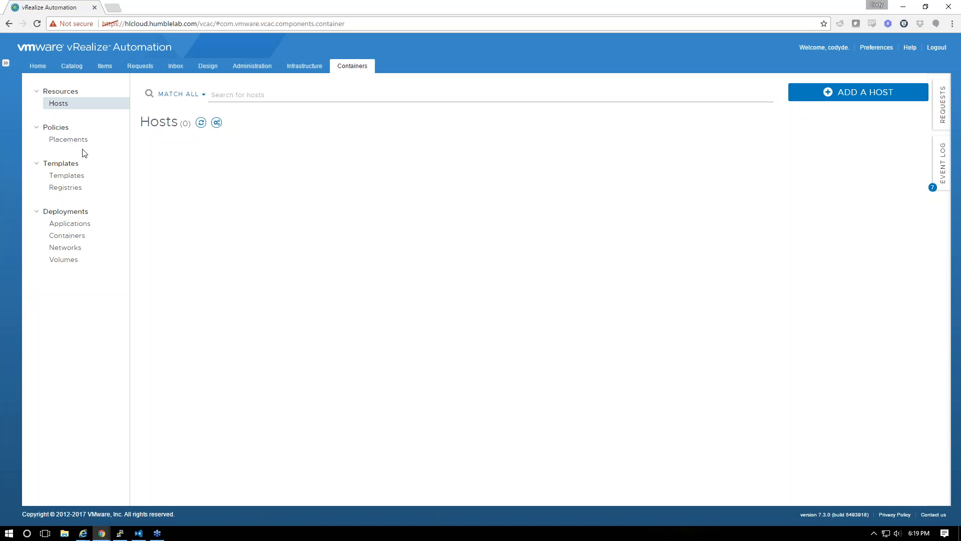
Browse the volumes, networks and containers lists, then go to the Service Catalog
click(63, 258)
click(66, 247)
click(67, 235)
click(75, 215)
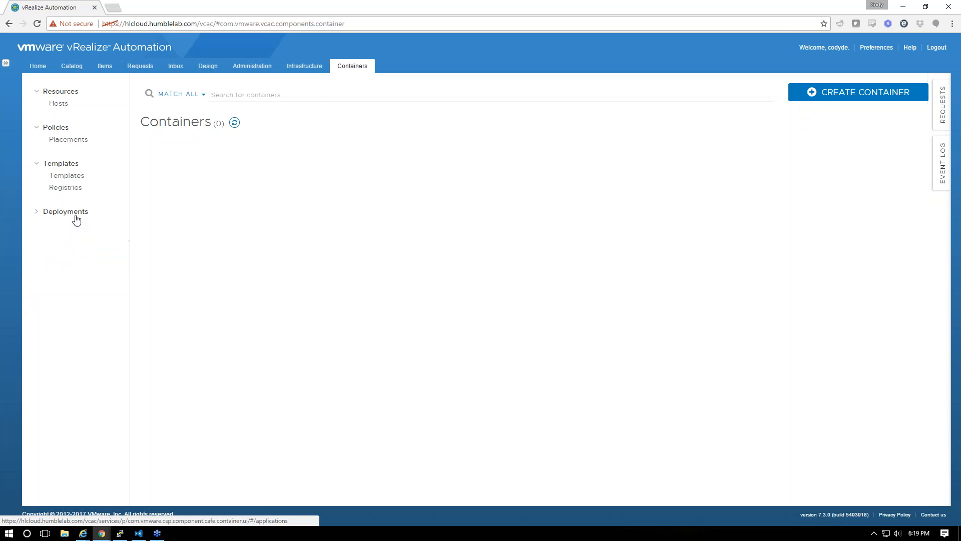
click(73, 127)
click(67, 105)
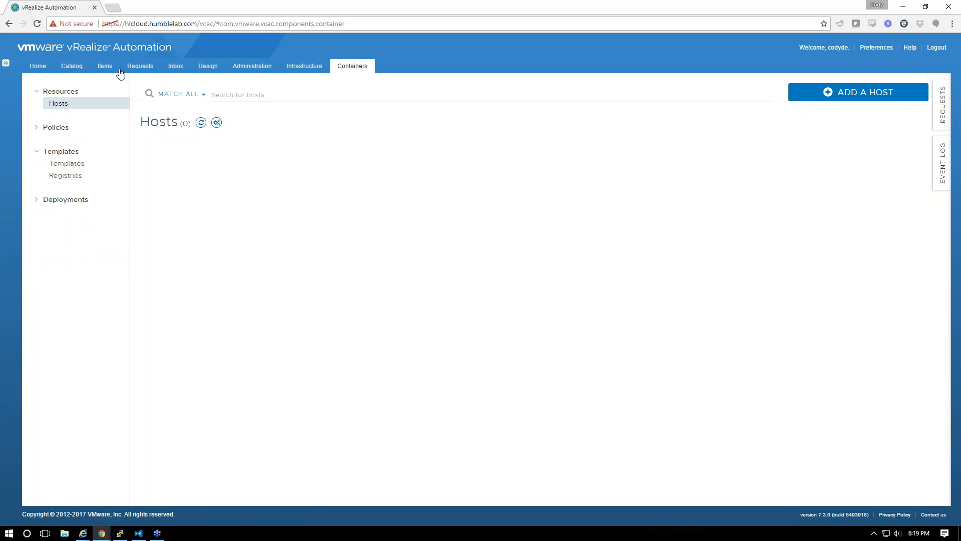
click(73, 68)
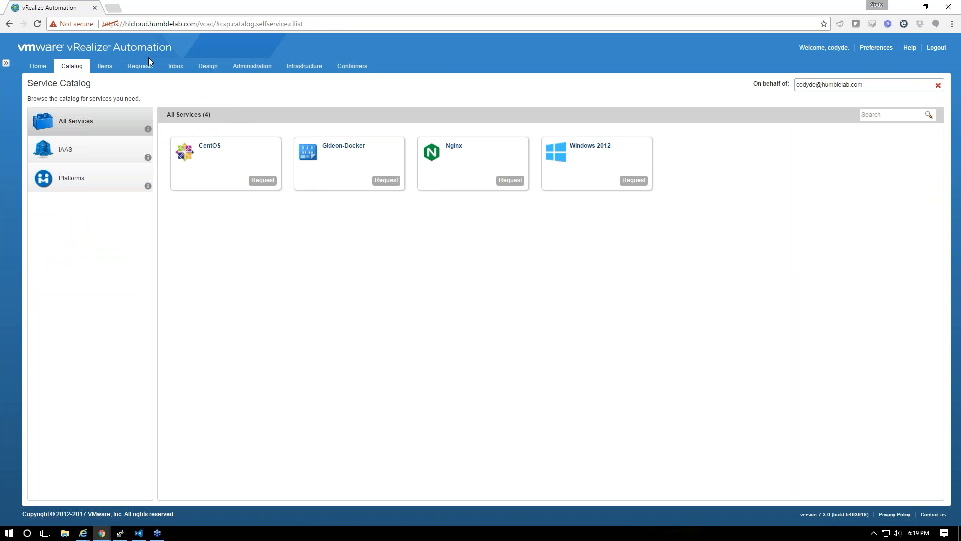
Delete the Gideon-Docker blueprint from Design > Blueprints
click(206, 66)
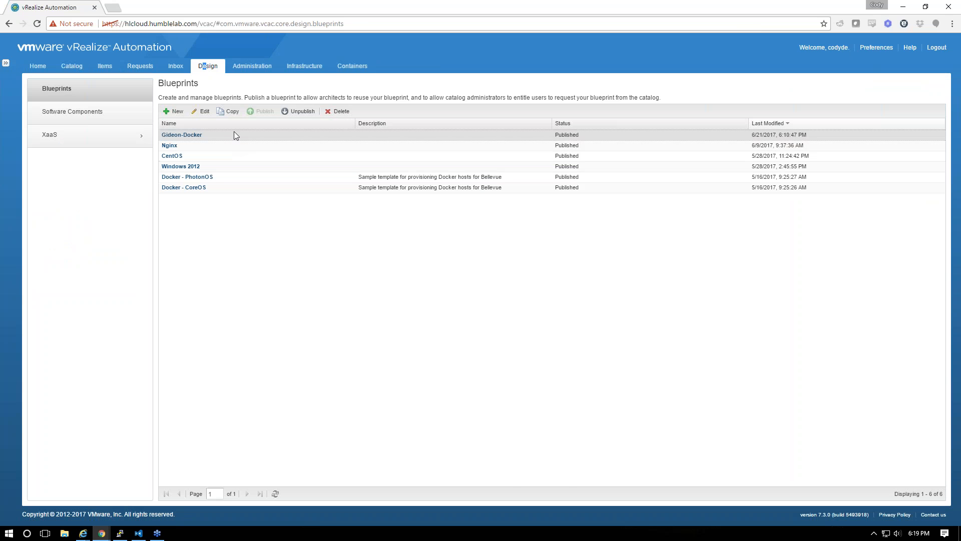
click(338, 111)
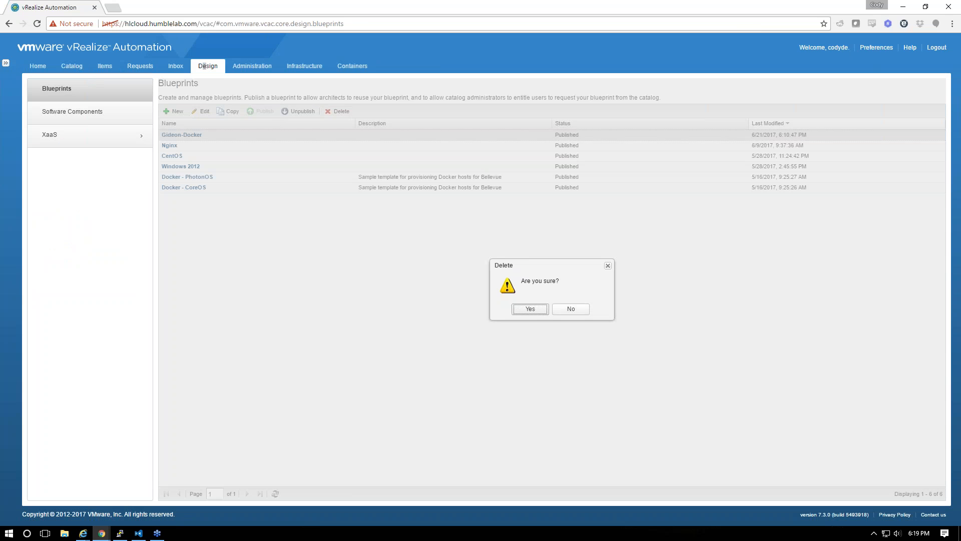
click(528, 309)
key(alt+Tab)
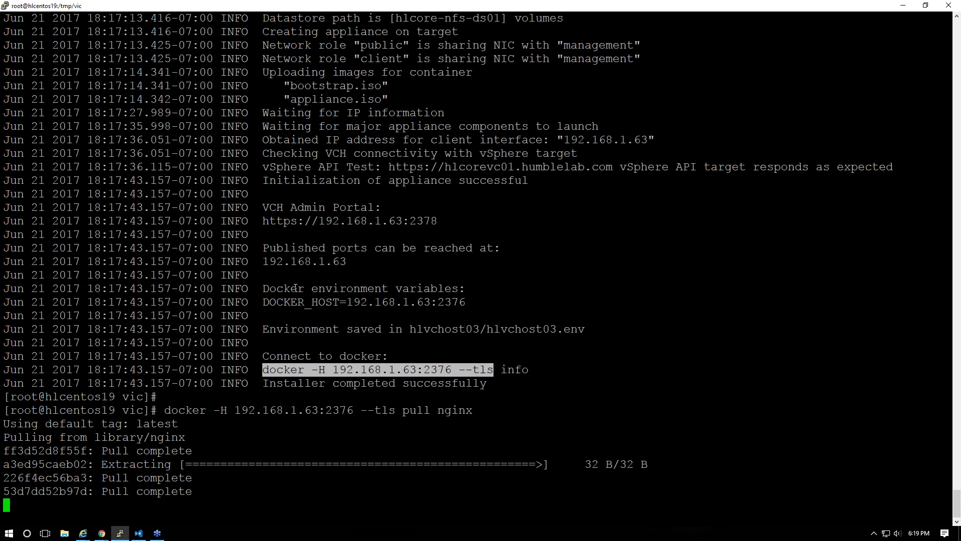
key(alt+Tab)
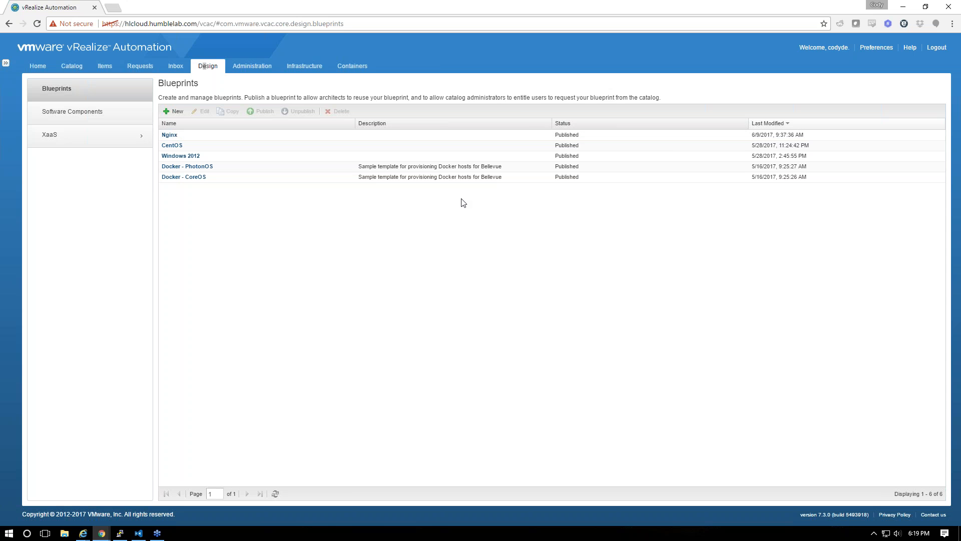
key(alt+Tab)
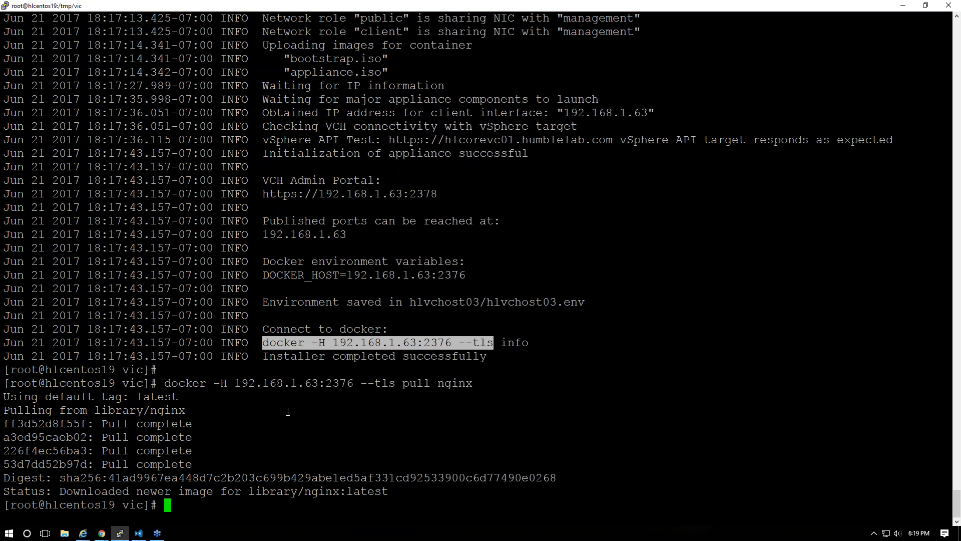
key(Up)
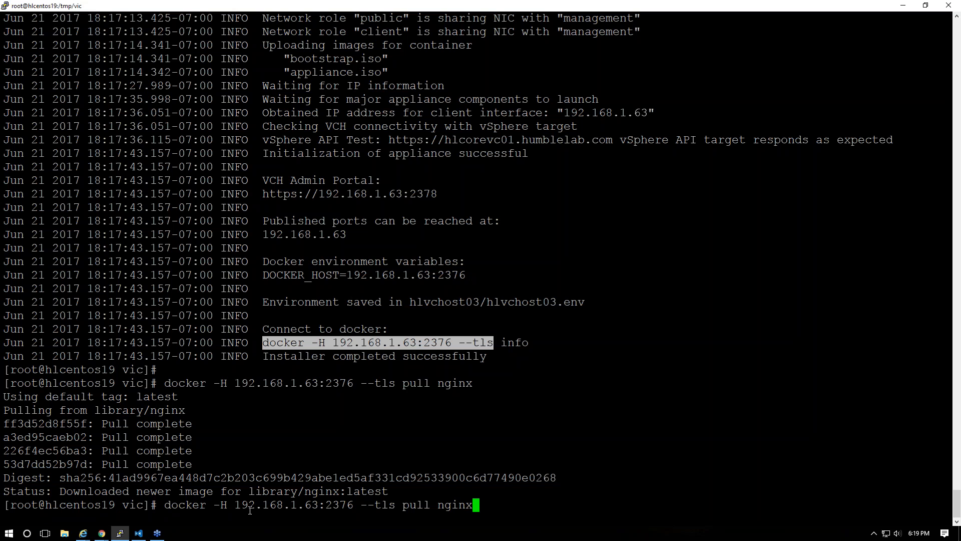
key(alt+Tab)
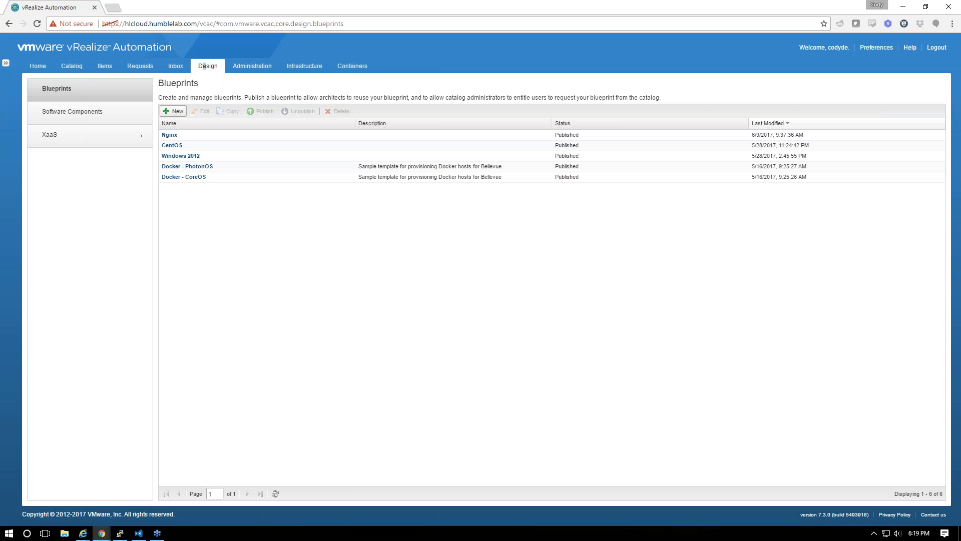
click(352, 66)
click(826, 92)
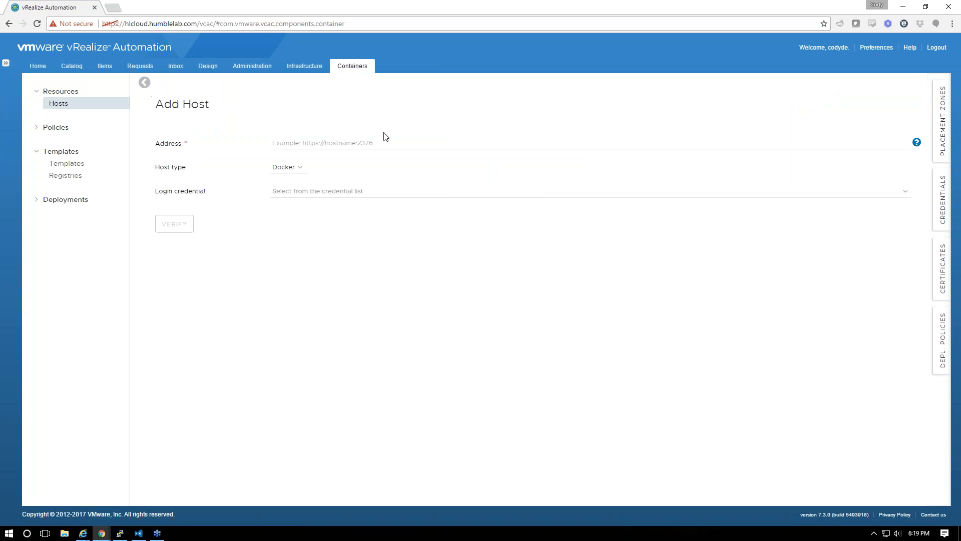
click(375, 144)
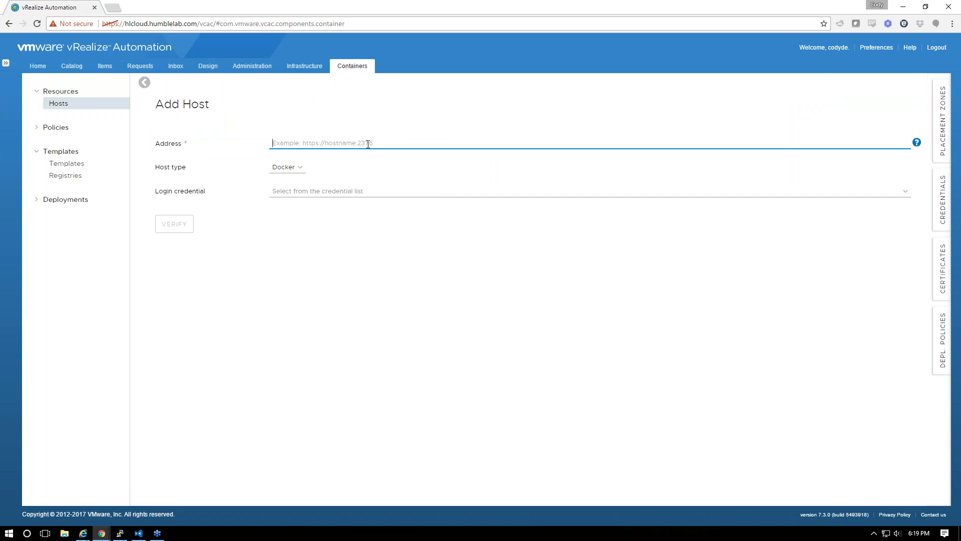
text(https://192.168.1.63:2376)
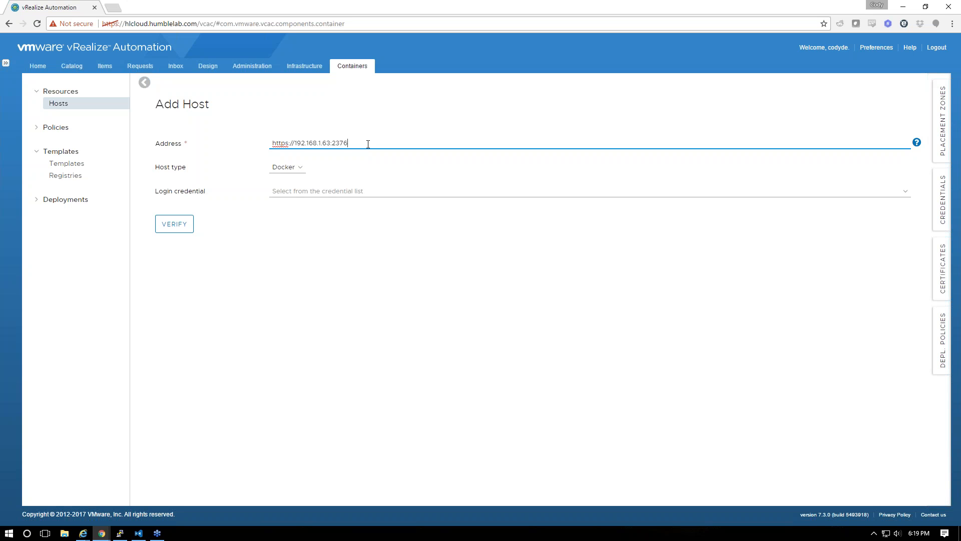
key(Tab)
click(297, 167)
click(288, 186)
click(298, 191)
click(289, 241)
click(192, 222)
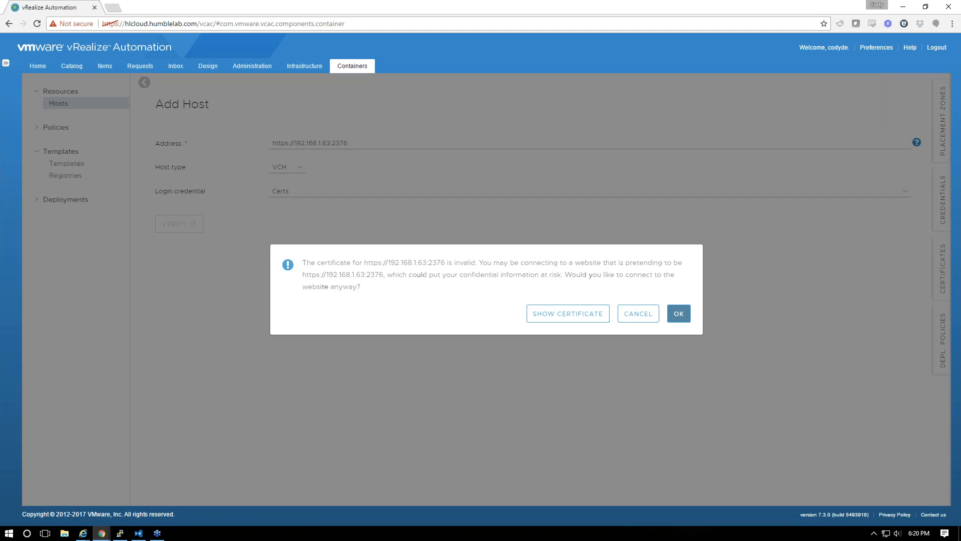
click(679, 314)
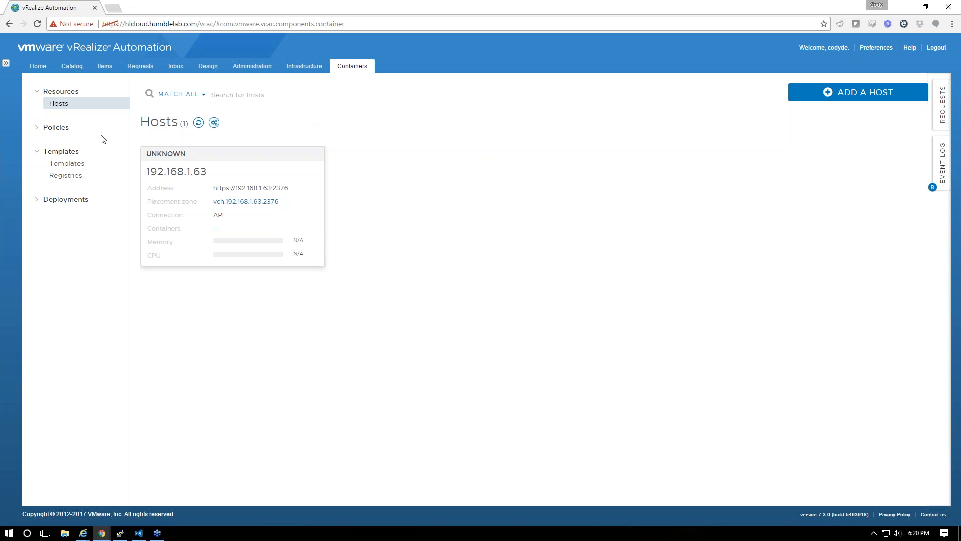
Search the container templates for gideon
click(69, 178)
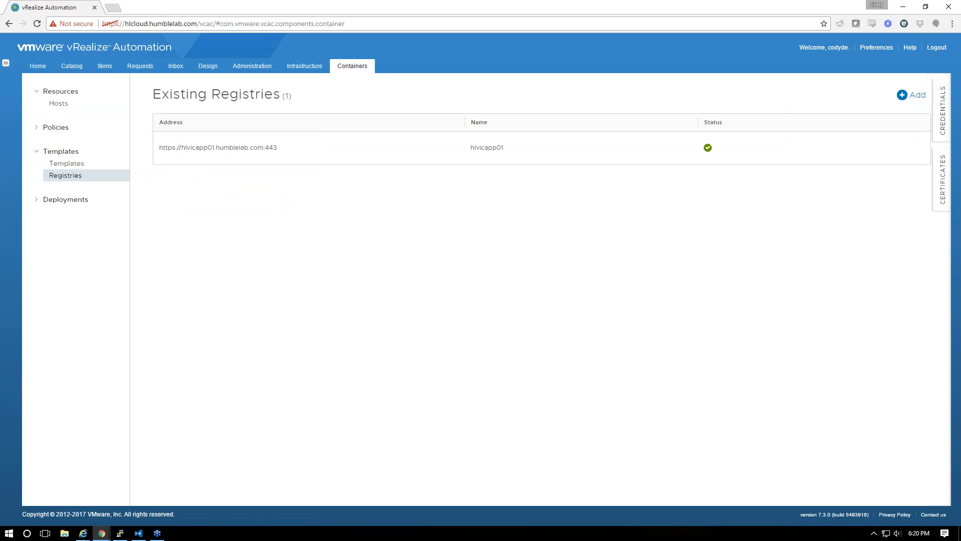
click(66, 163)
click(58, 103)
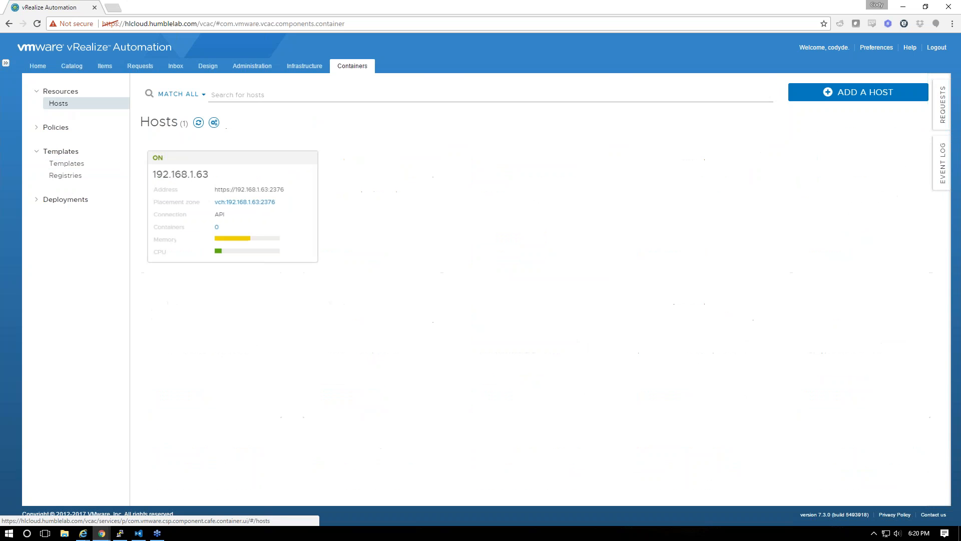
click(244, 100)
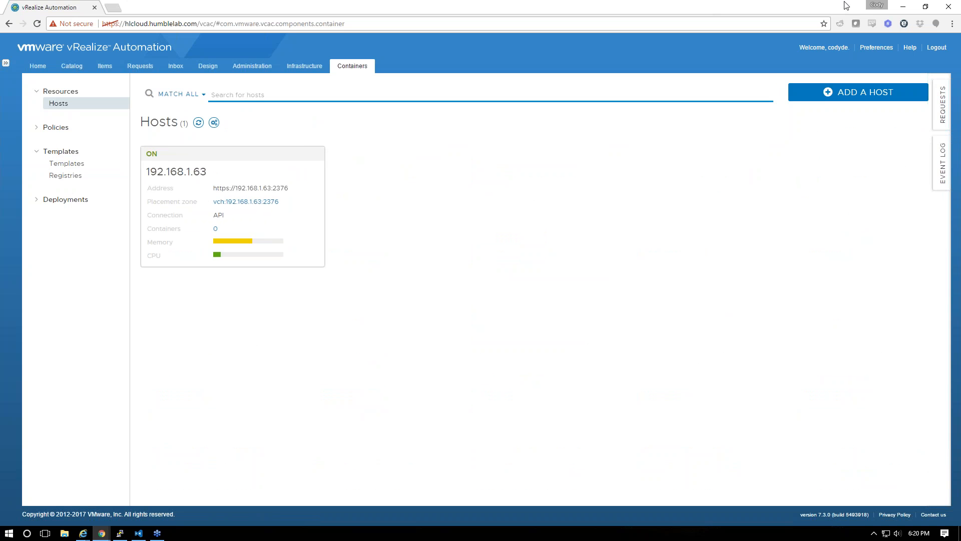
click(65, 164)
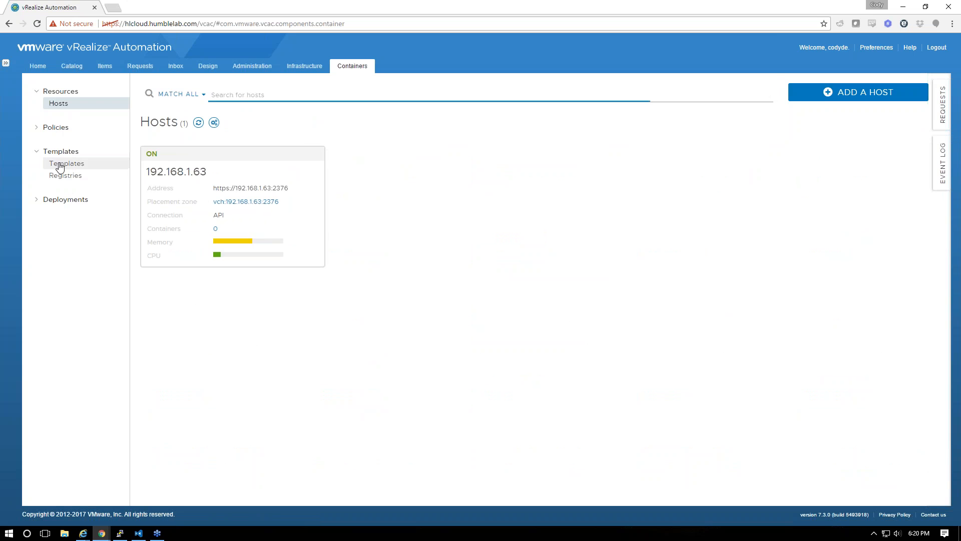
click(273, 96)
text(gi)
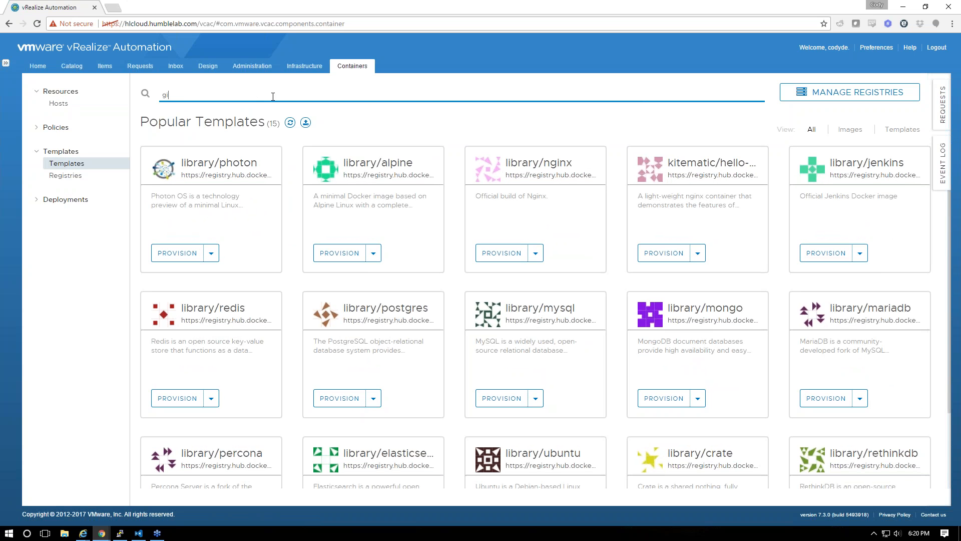
text(deon)
key(Return)
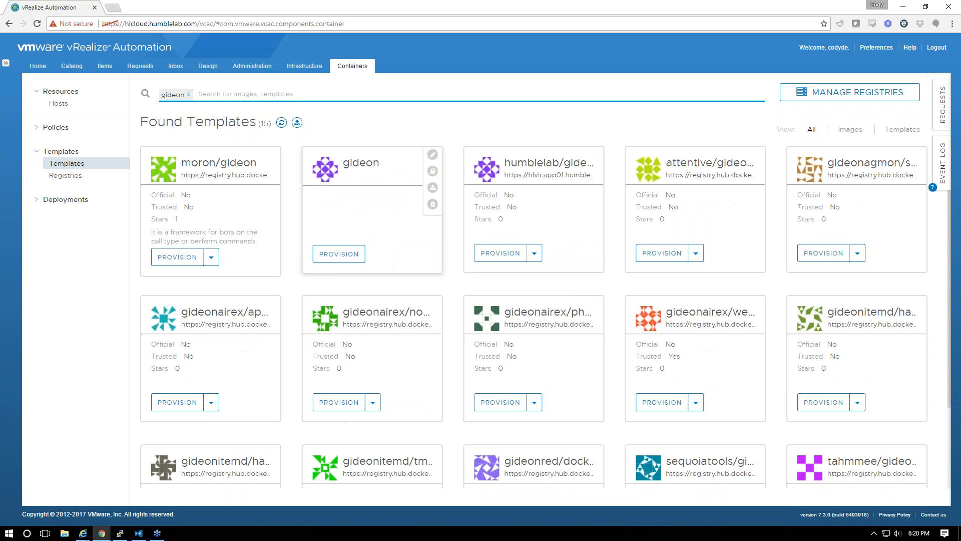
In humblelab/gideon's additional info, enter tag v1, port binding 443:443, and publish all ports
click(534, 253)
click(532, 287)
click(828, 136)
text(v1)
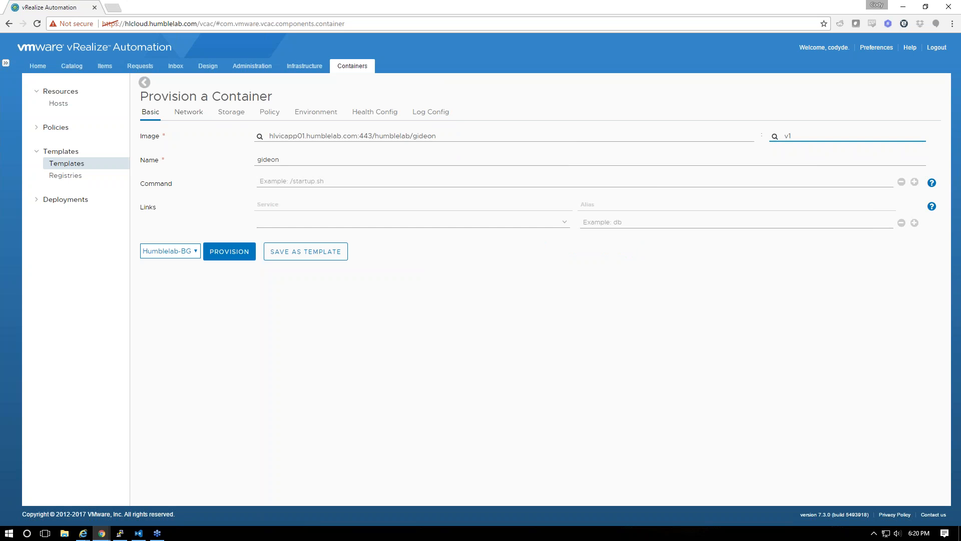
click(203, 113)
click(294, 203)
click(301, 154)
text(443)
key(Tab)
text(443)
click(257, 182)
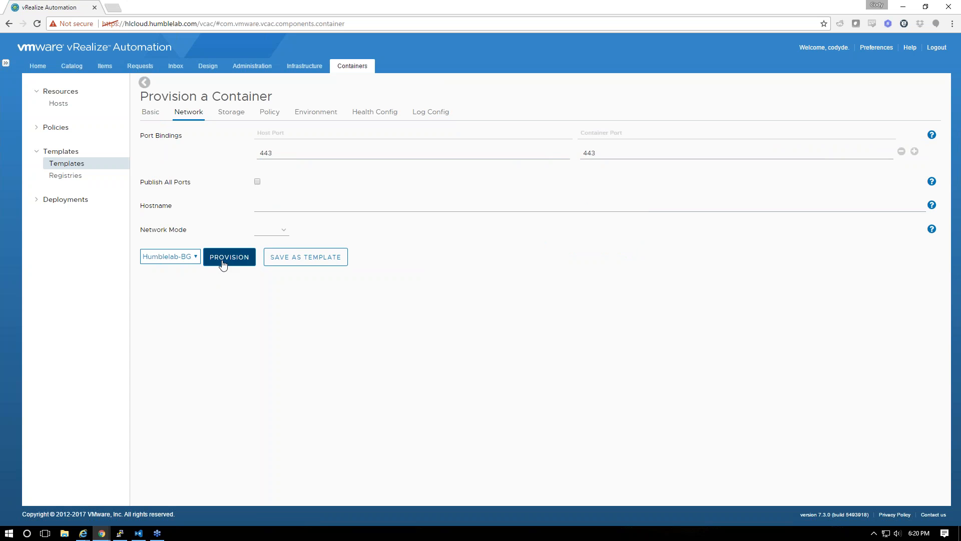
Leave the network mode unchanged and go to Policies > Placements
click(278, 231)
click(276, 231)
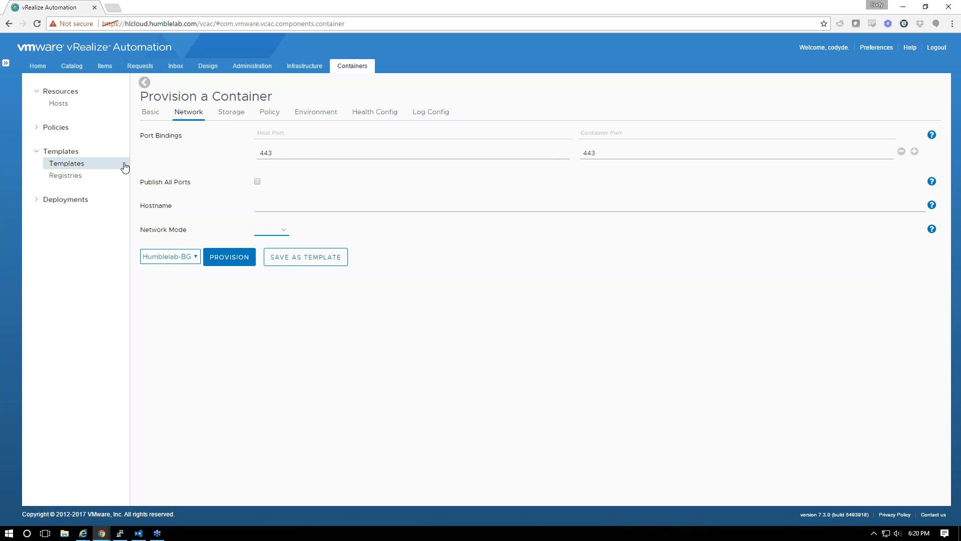
click(51, 127)
click(67, 139)
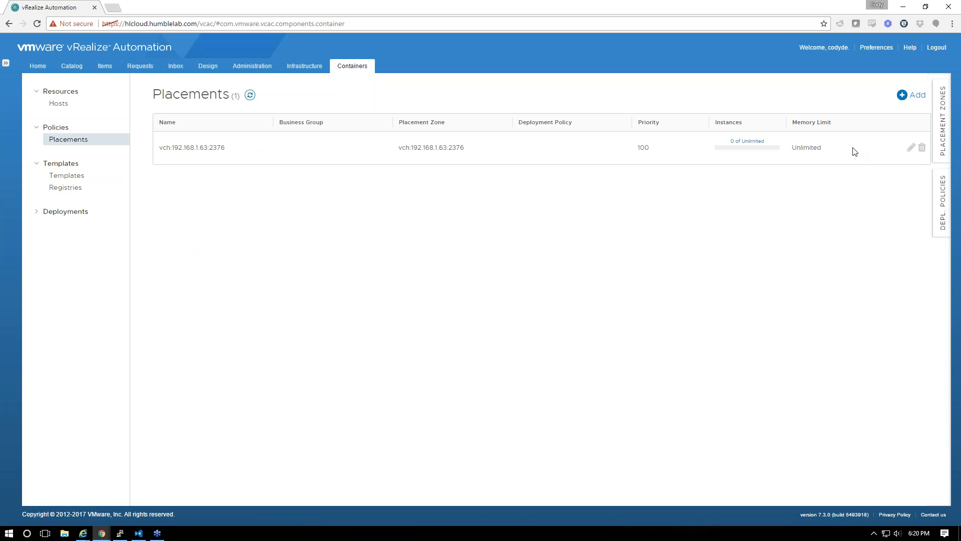
Assign the vch placement to the Humblelab-BG business group and save it
click(921, 147)
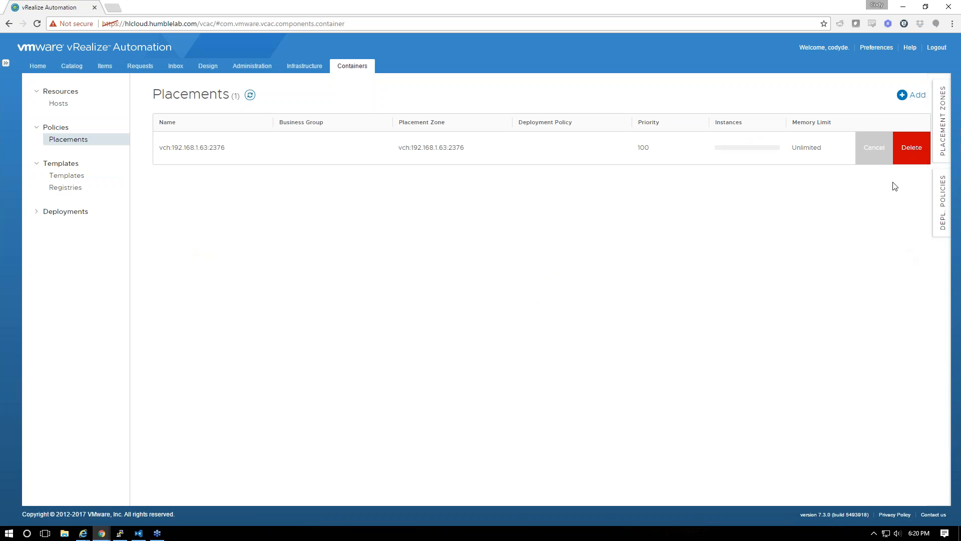
click(873, 156)
click(909, 147)
click(349, 175)
click(284, 230)
click(295, 175)
click(284, 225)
click(171, 234)
Find humblelab/gideon in the templates and choose image tag v1 in its additional info
click(75, 176)
text(gideon)
key(Return)
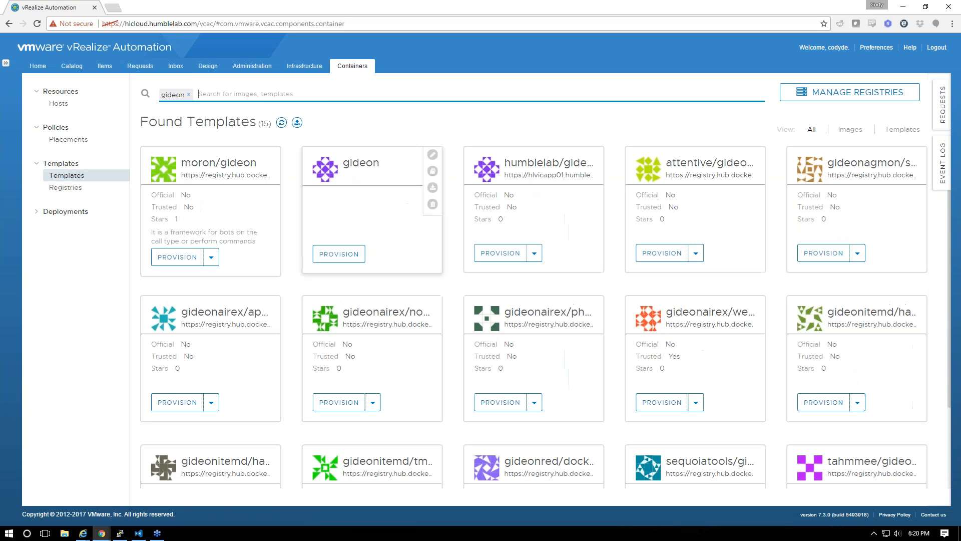
click(534, 244)
click(521, 276)
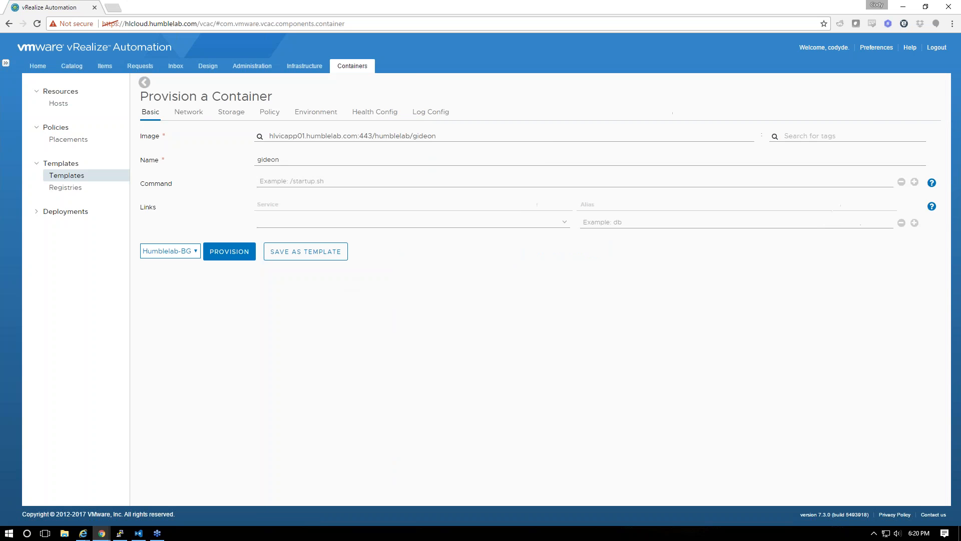
click(802, 136)
text(v1)
click(788, 151)
Bind port 443 to 443, turn off publish all, set network mode Host, and provision
click(193, 116)
click(327, 155)
text(443)
click(625, 151)
text(443)
click(257, 181)
click(268, 231)
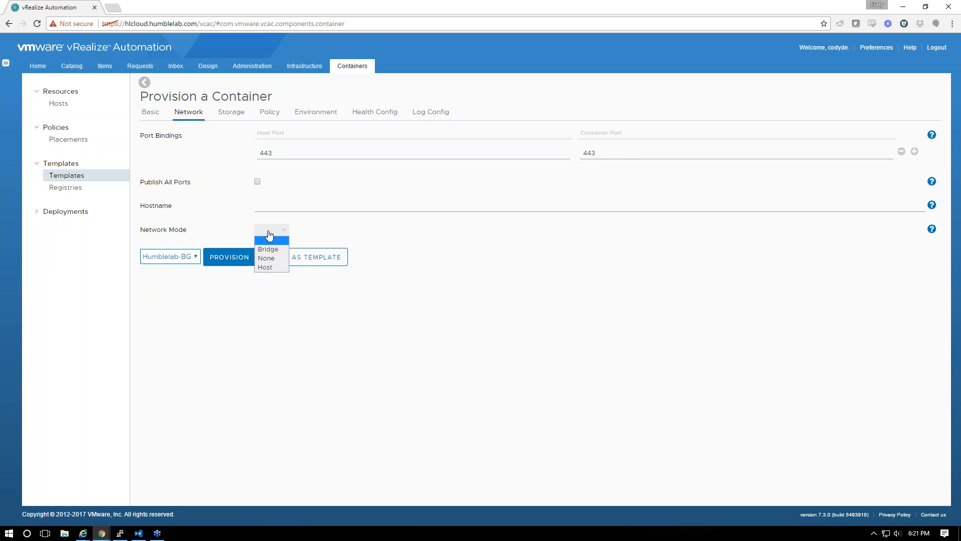
click(273, 267)
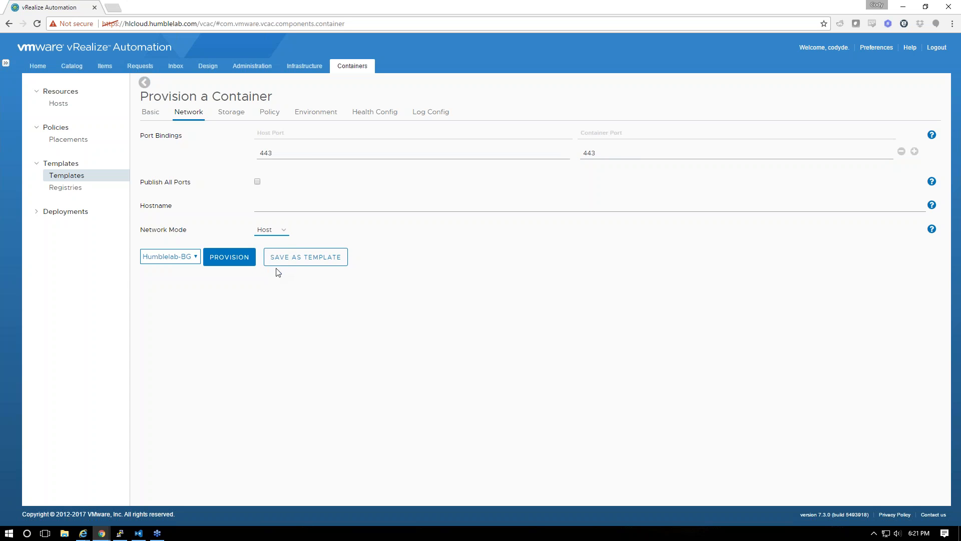
click(279, 233)
click(248, 263)
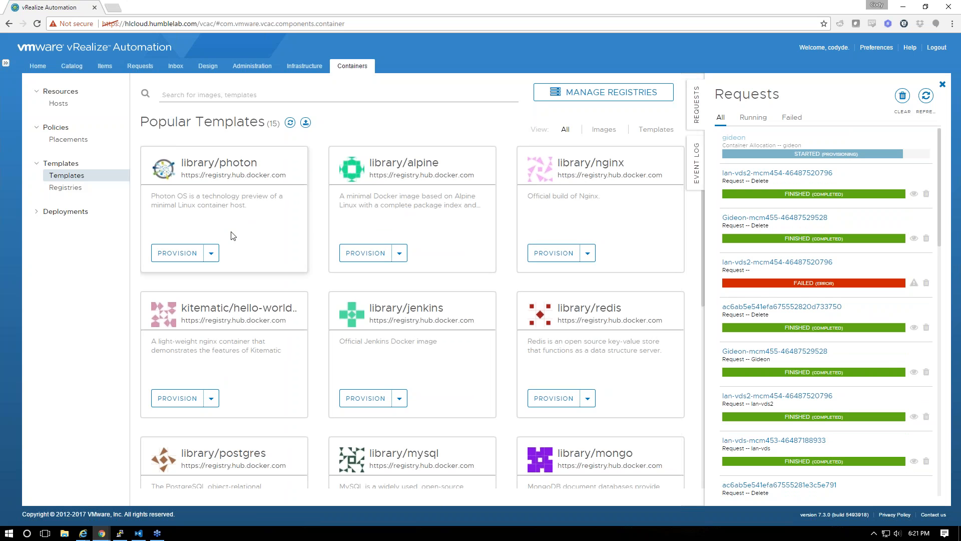
Find and open the gideon template, then provision it under the Humblelab-BG business group
click(292, 95)
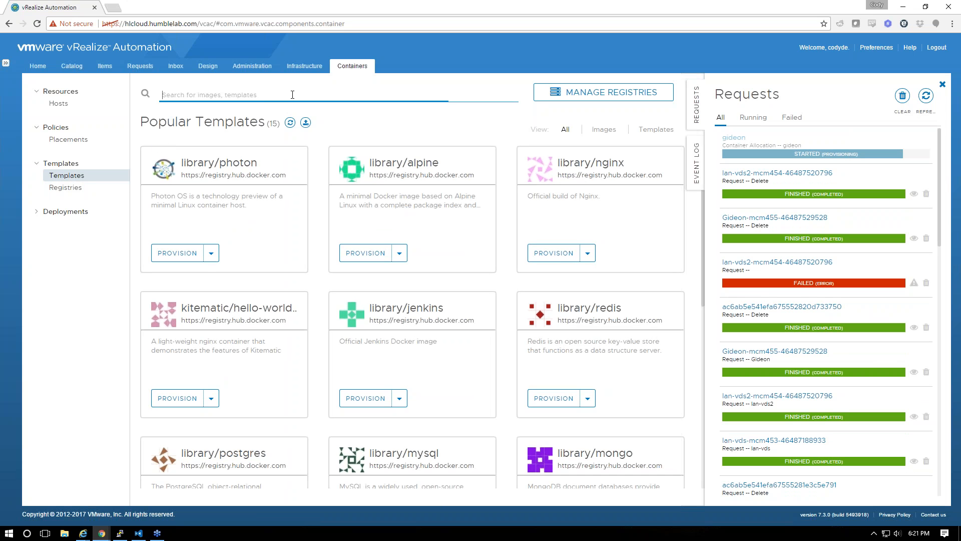
text(gideon)
key(Return)
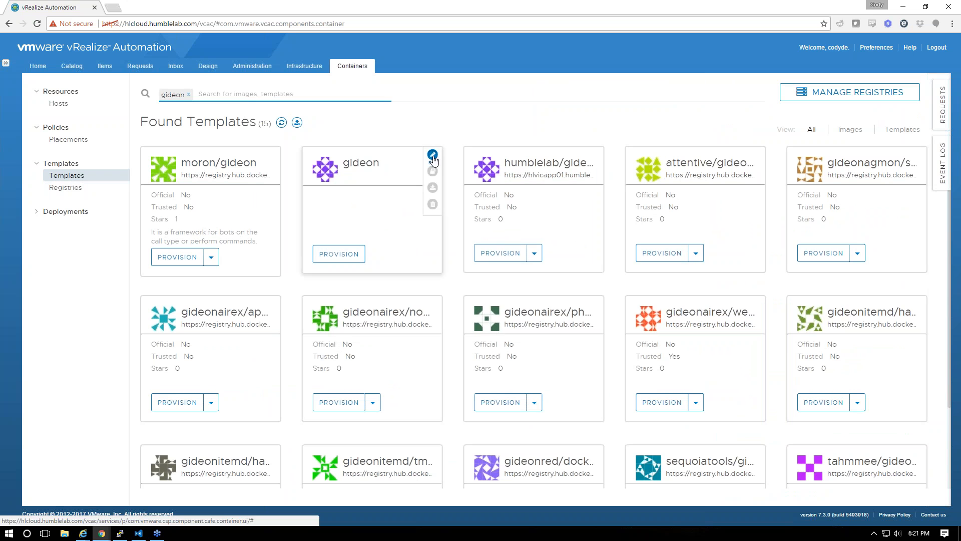
click(432, 155)
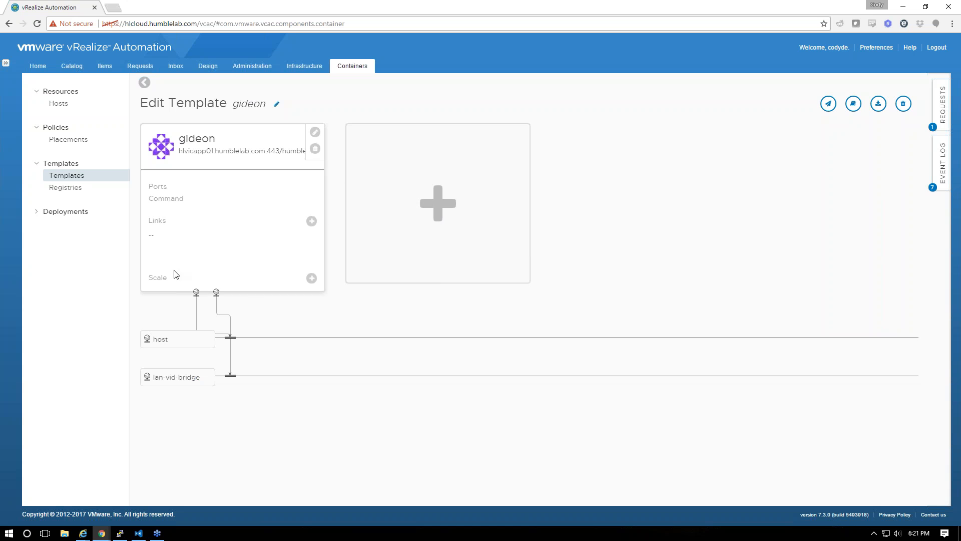
mouse_move(201, 379)
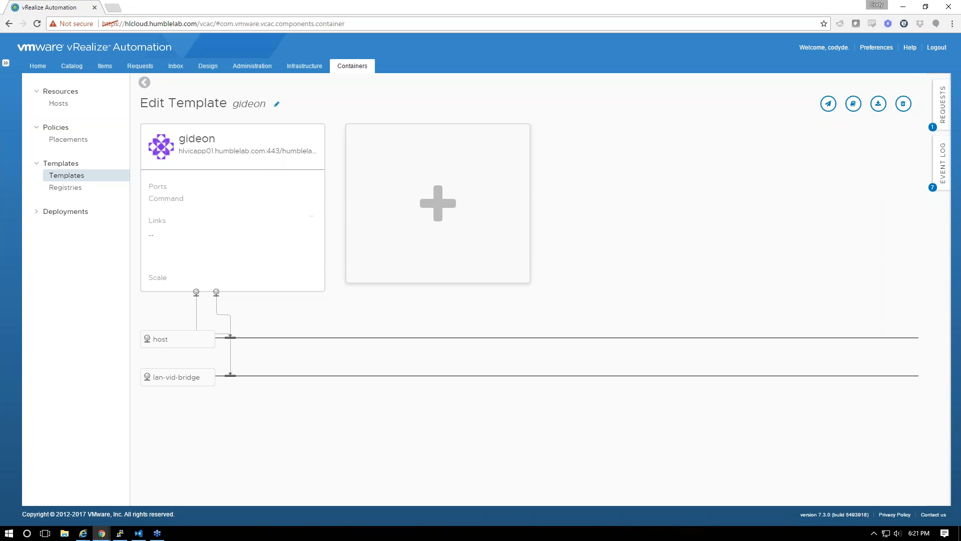
mouse_move(358, 177)
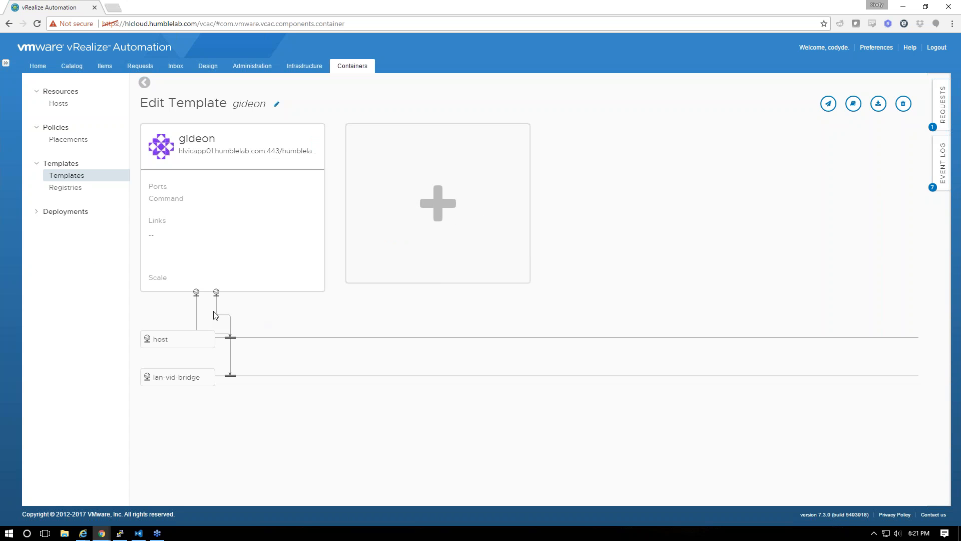
click(829, 104)
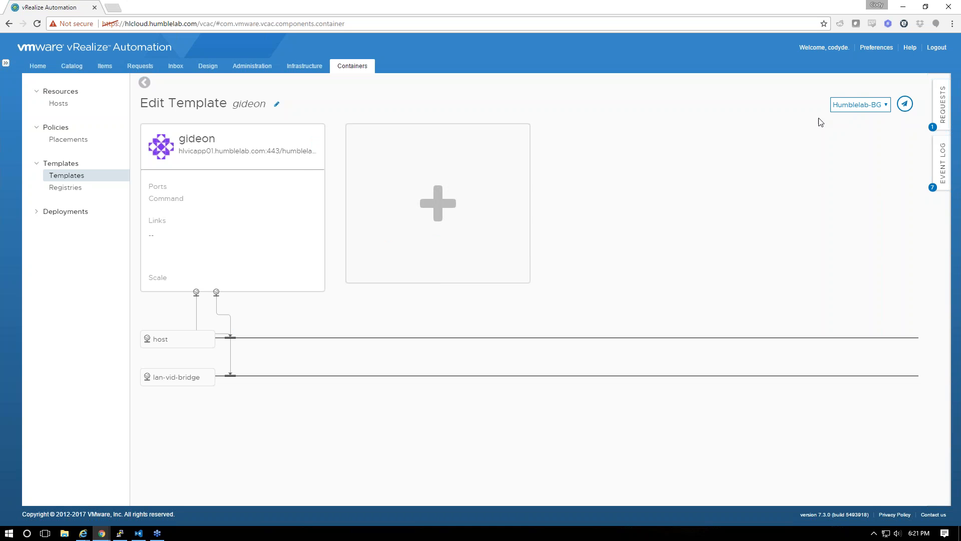
click(905, 105)
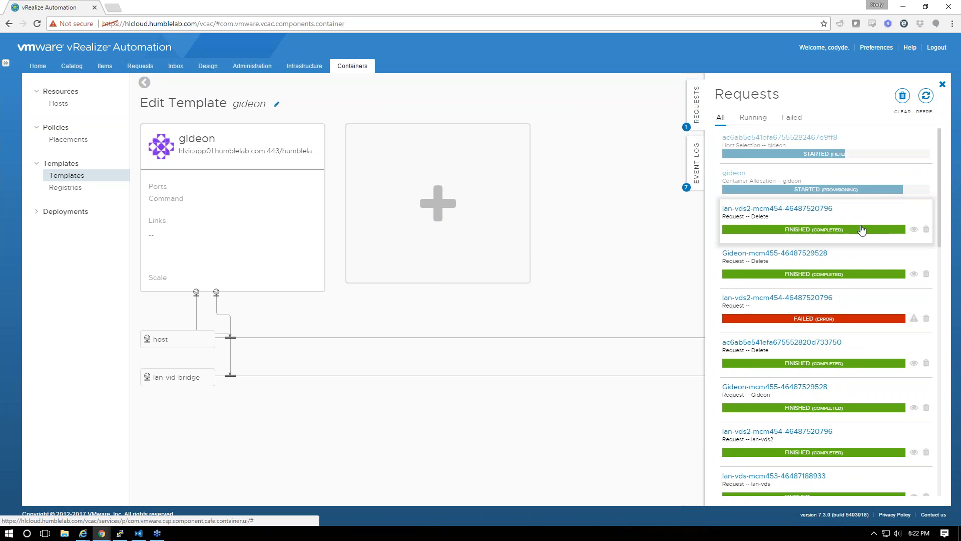
In PuTTY, run the pasted 'docker -H 192.168.1.63:2376 --tls' command
click(120, 532)
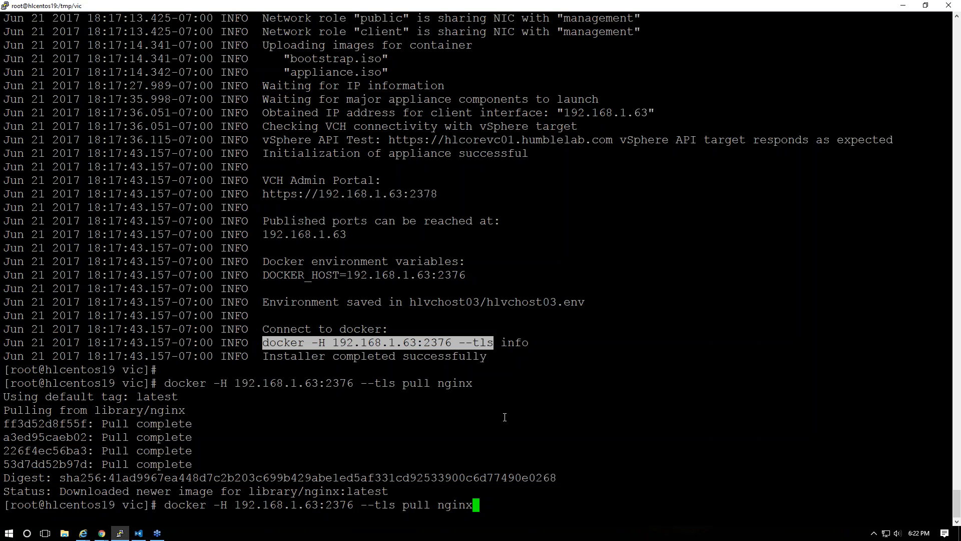
key(BackSpace)
key(BackSpace)
key(BackSpace)
key(BackSpace)
key(BackSpace)
key(BackSpace)
key(BackSpace)
key(BackSpace)
key(BackSpace)
key(BackSpace)
key(BackSpace)
key(BackSpace)
key(BackSpace)
key(BackSpace)
key(BackSpace)
key(BackSpace)
key(BackSpace)
key(BackSpace)
key(BackSpace)
key(BackSpace)
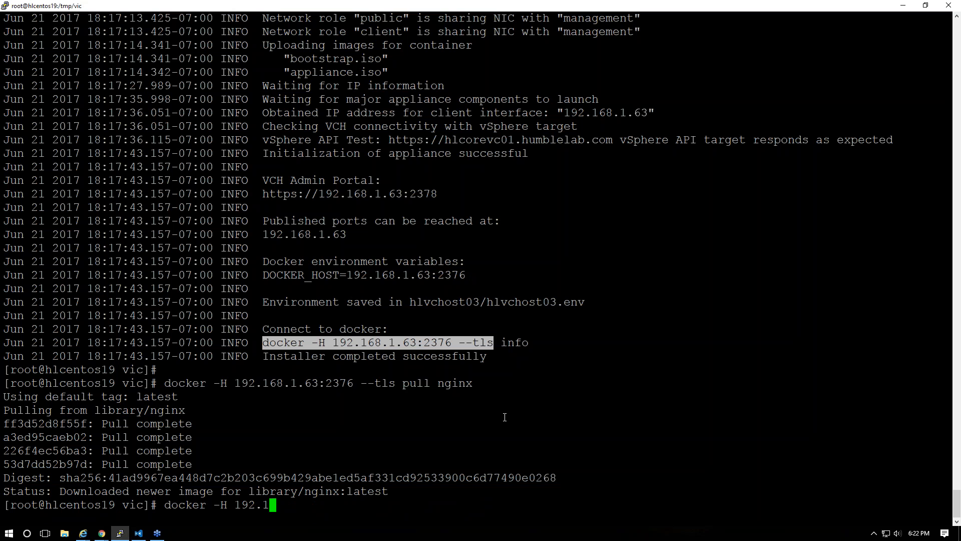
key(BackSpace)
key(BackSpace)
key(BackSpace)
key(Up)
key(Down)
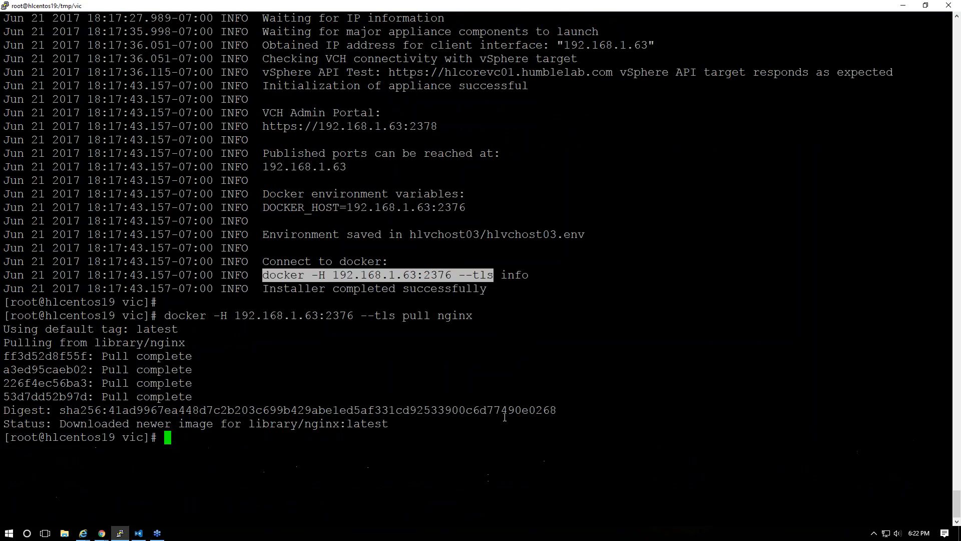
key(Up)
key(Down)
right_click(433, 279)
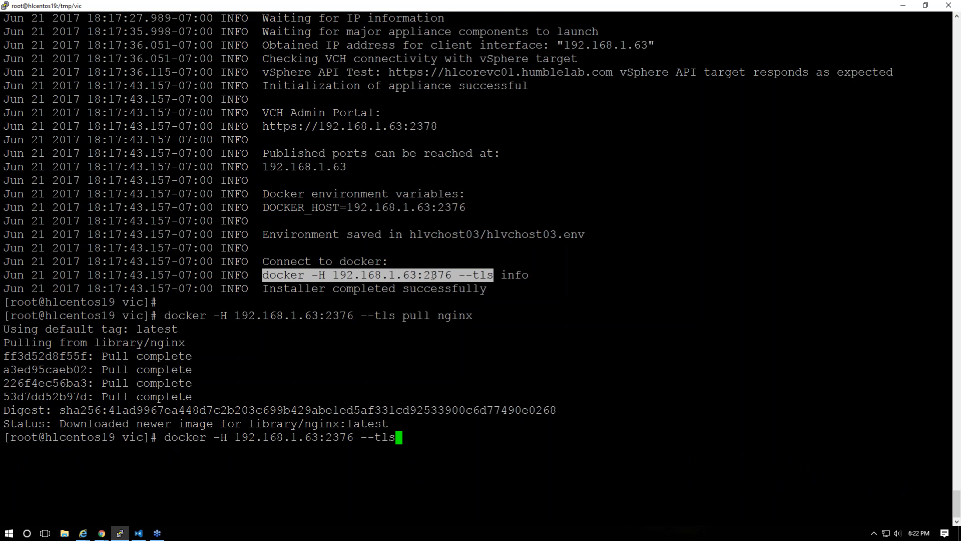
key(Return)
Rerun the docker command with 'info' appended to query the container host
key(Up)
text(i)
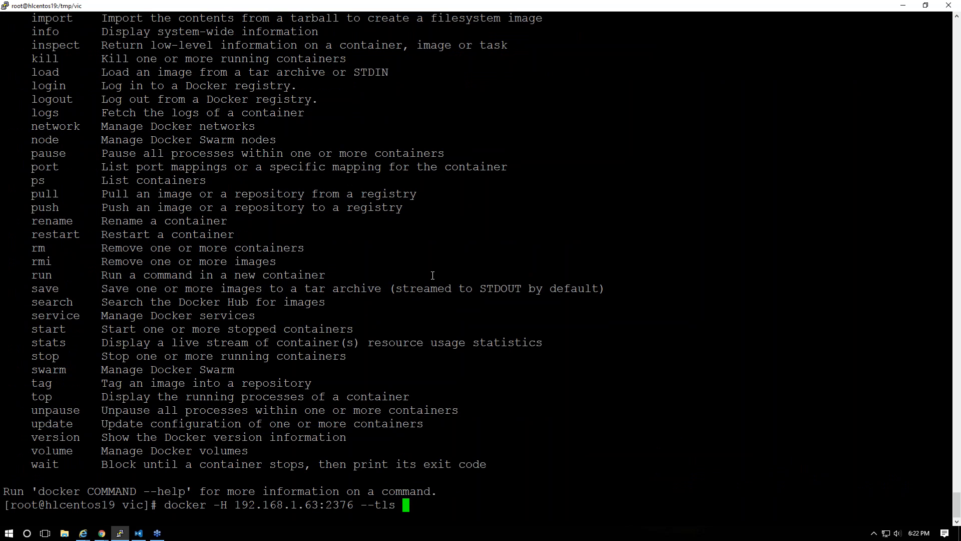
text(nfo)
key(Return)
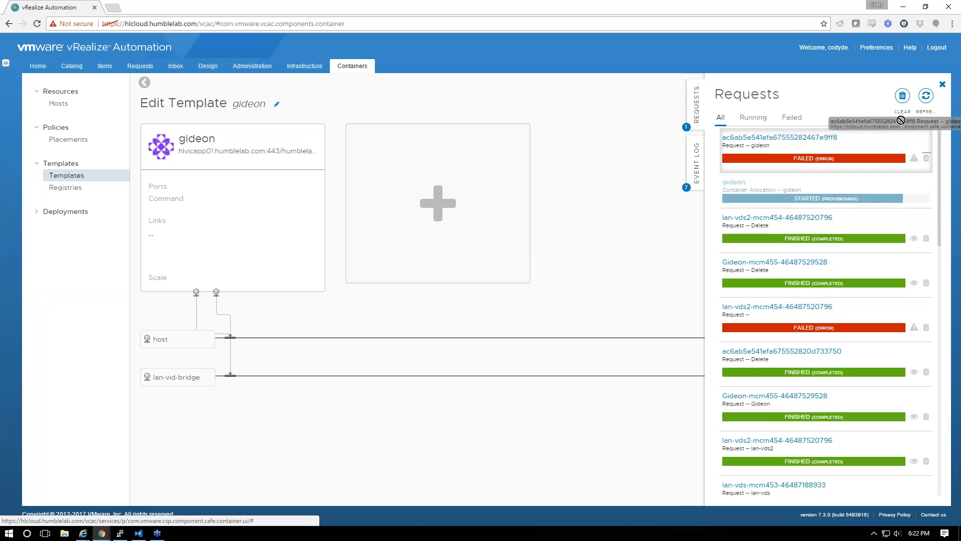
Check the failed request's events, then start a new container network with a name beginning 'l'
click(914, 158)
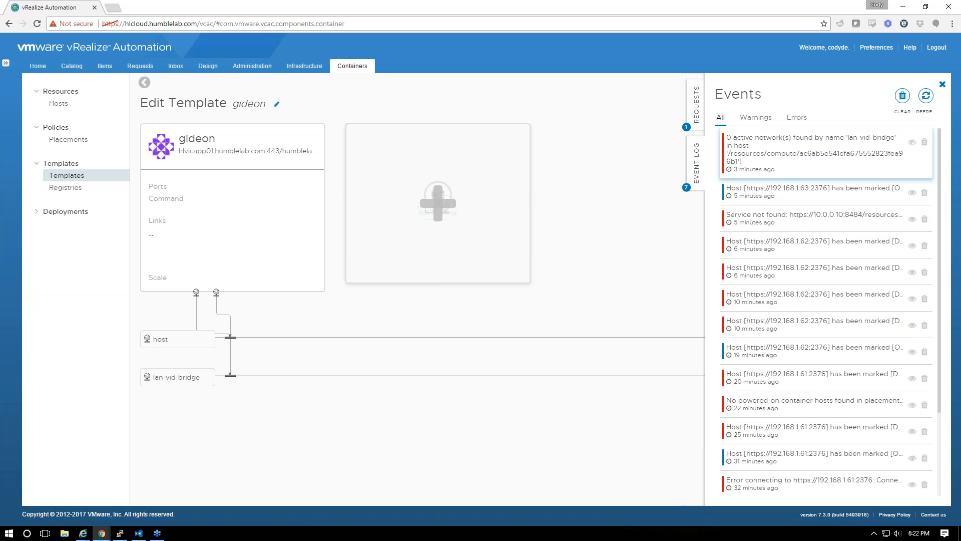
mouse_move(169, 376)
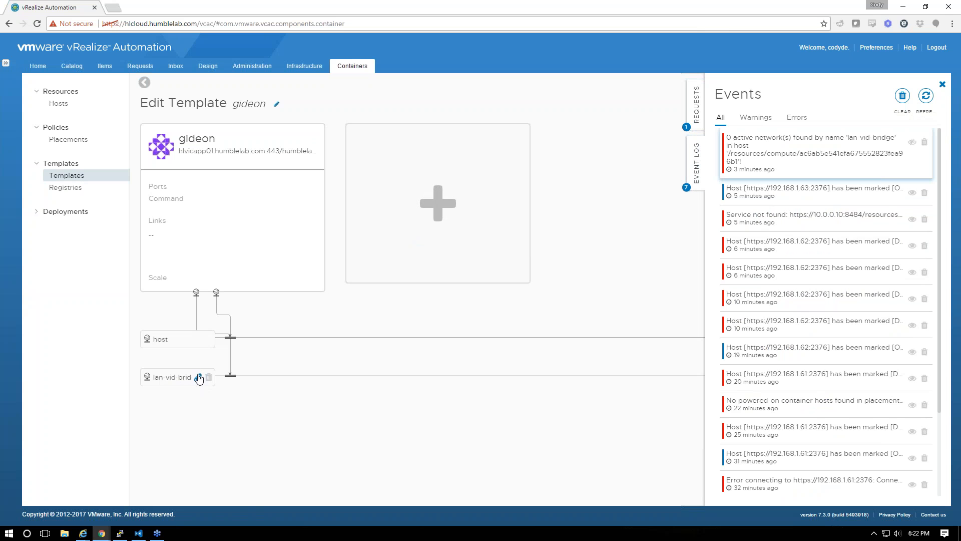
click(70, 211)
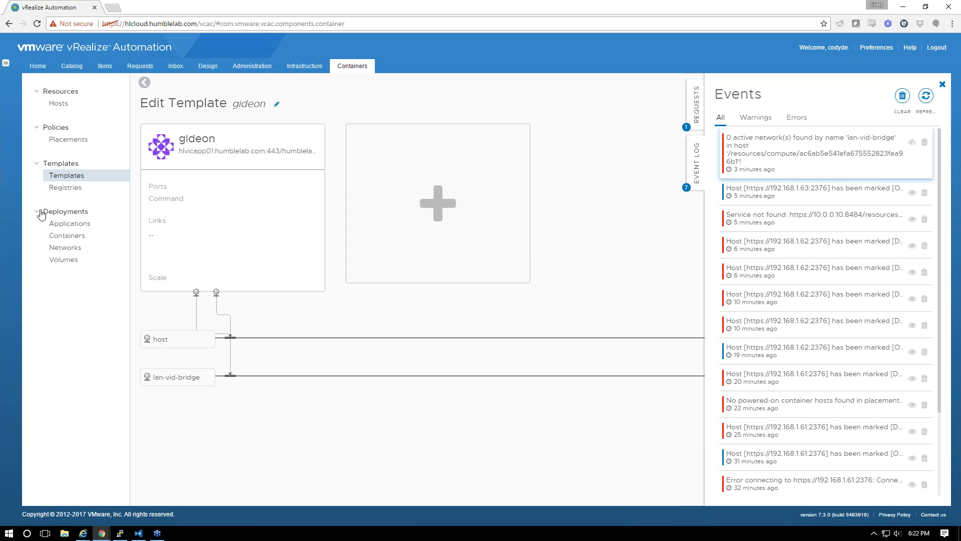
click(71, 253)
click(901, 95)
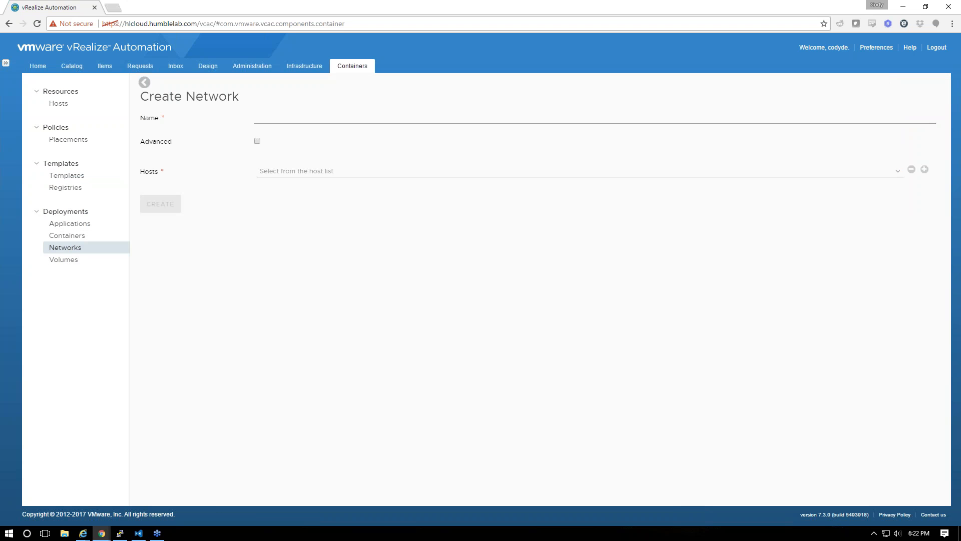
click(283, 119)
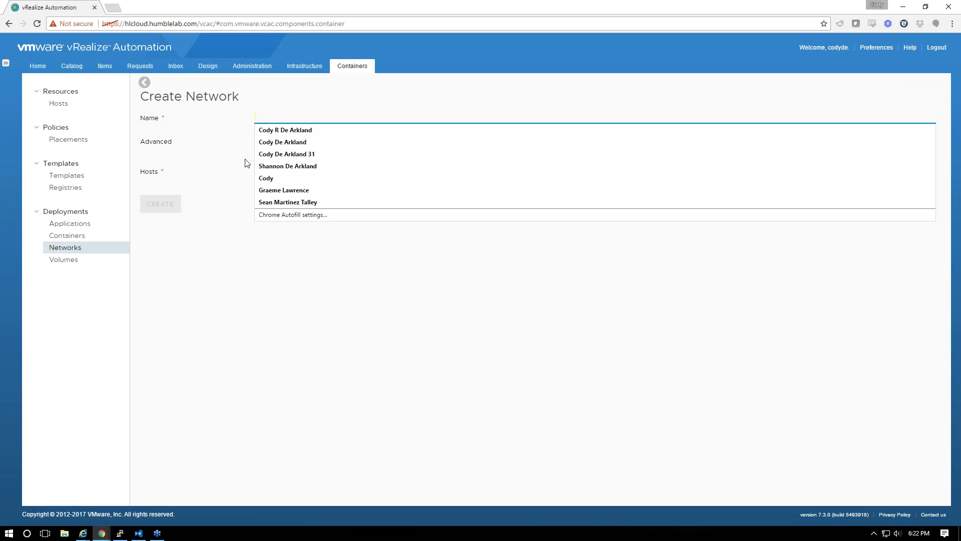
text(lan-vds-bridge)
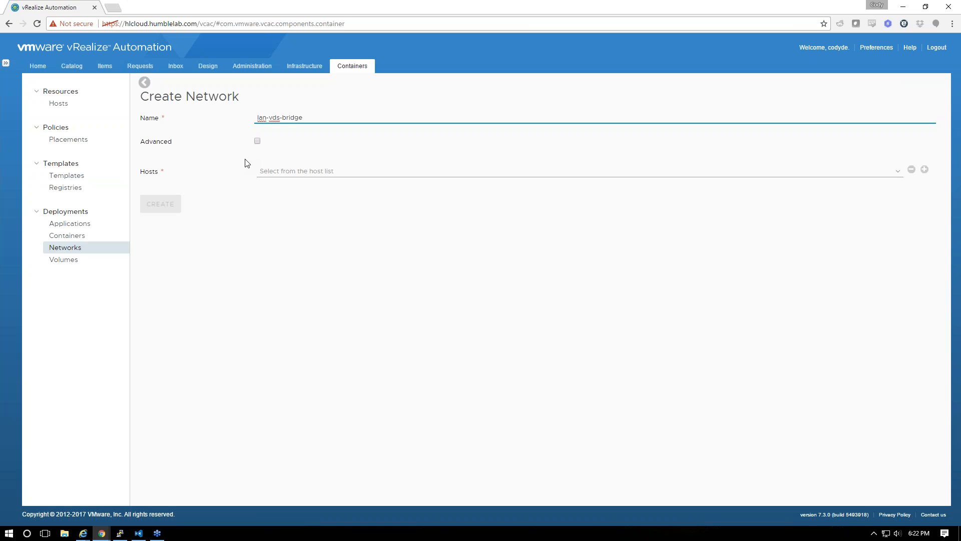
Create the lan-vds-bridge network on host 192.168.1.63 and read its failure in the event log
click(300, 176)
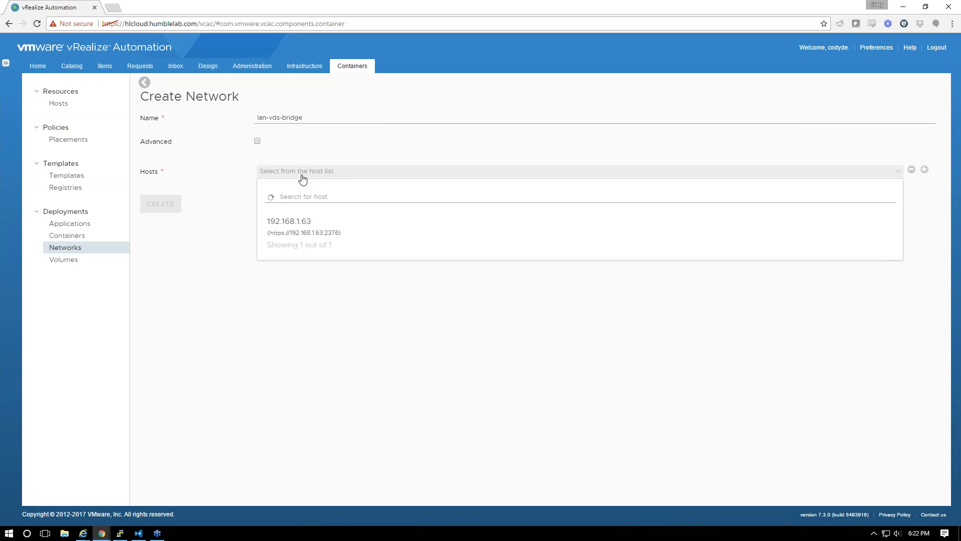
click(304, 226)
click(297, 175)
click(296, 218)
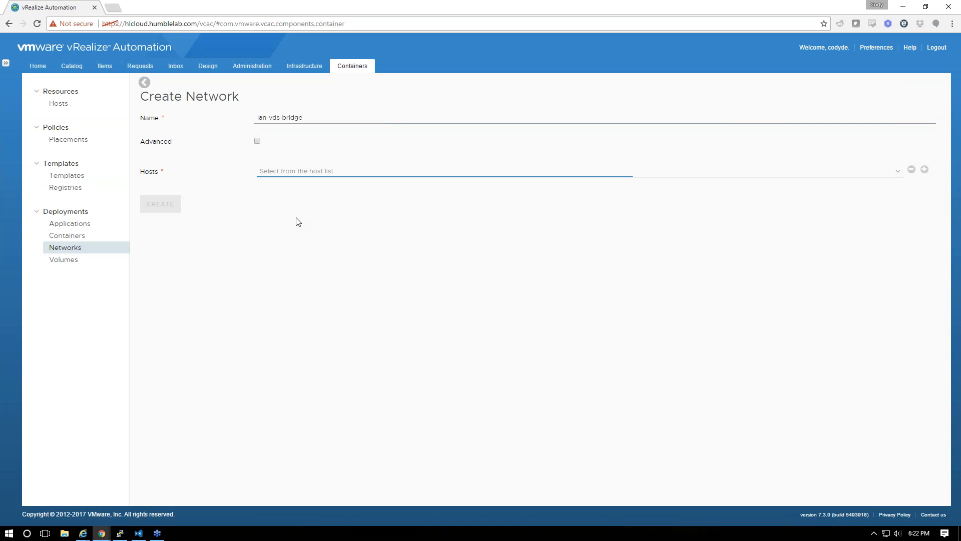
click(292, 173)
click(284, 220)
click(161, 206)
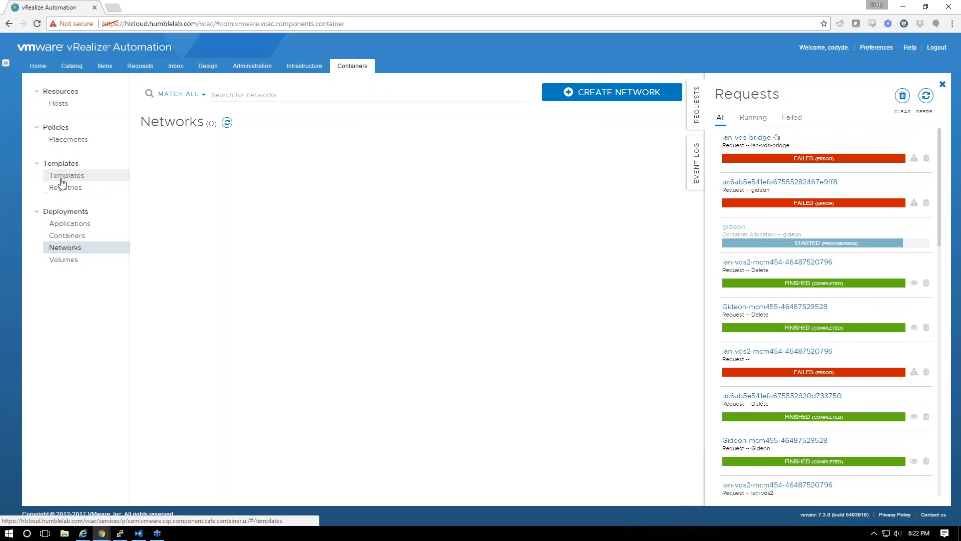
click(914, 158)
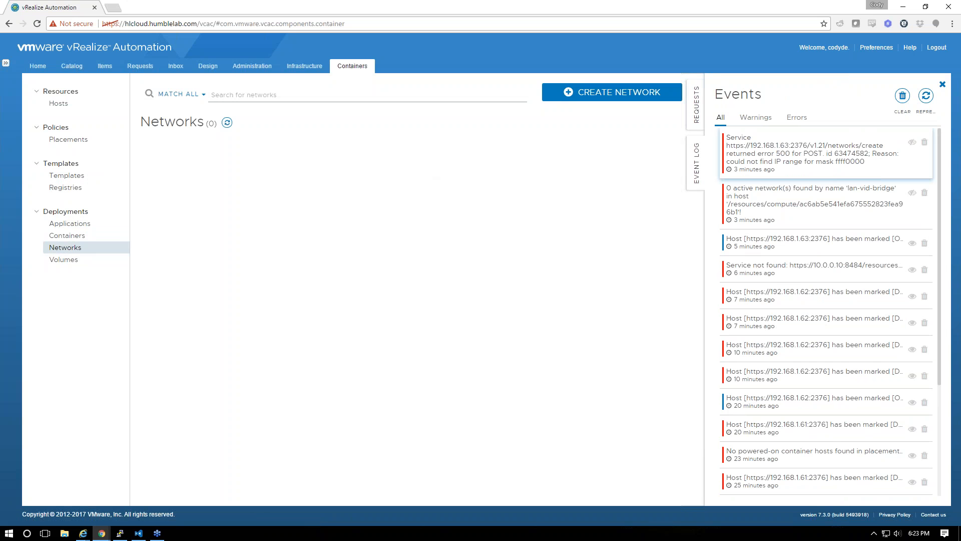
click(595, 99)
Edit the network name, show the advanced IPAM settings, and select host 192.168.1.63
click(260, 119)
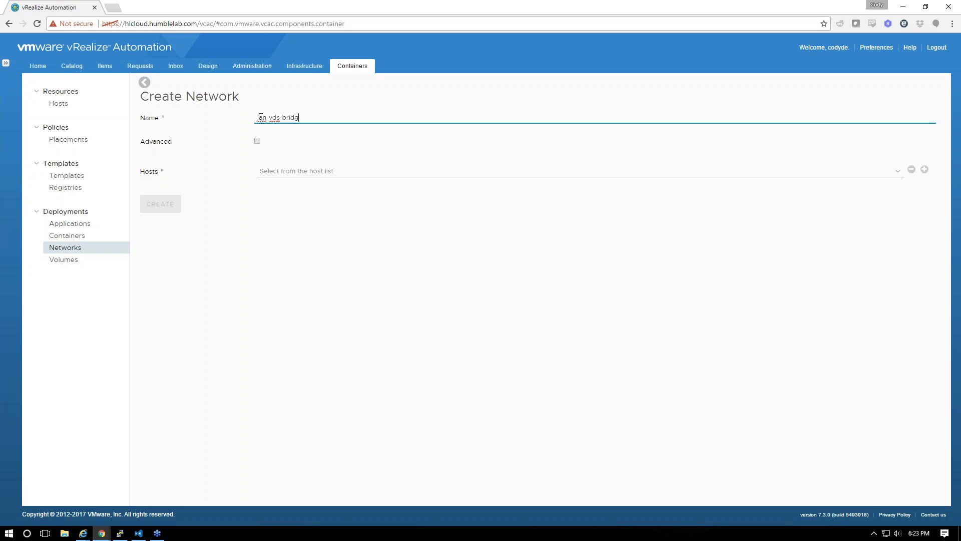
click(259, 141)
click(281, 180)
click(287, 253)
click(299, 300)
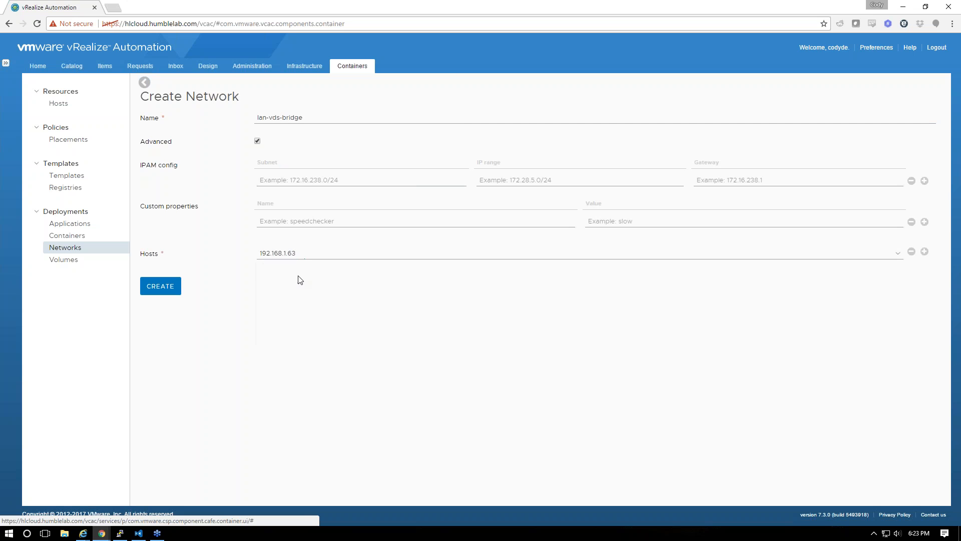
Enter subnet 192.168.1.0/24, the IP range and gateway 192.168.1.1, and create the network
click(300, 182)
text(192.168)
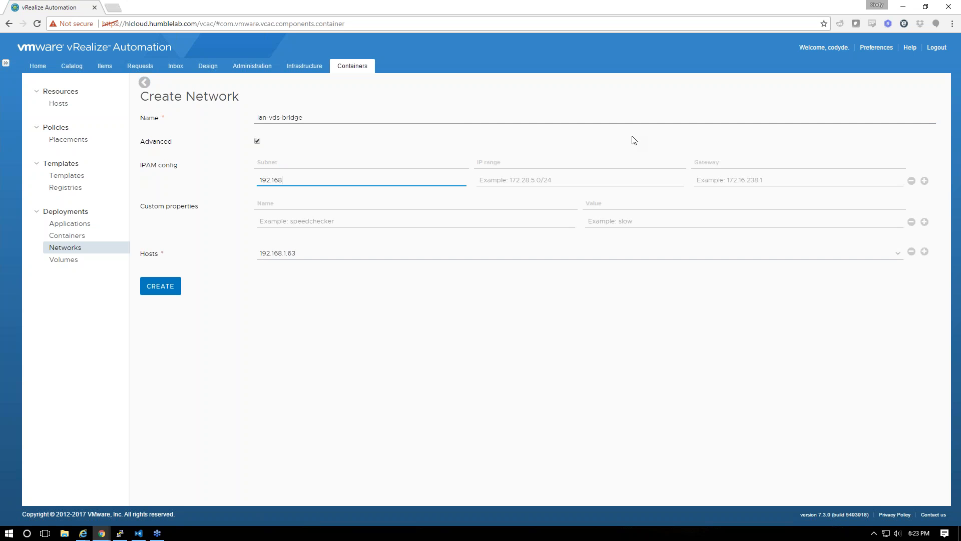
text(.1.0/24)
key(Tab)
text(192)
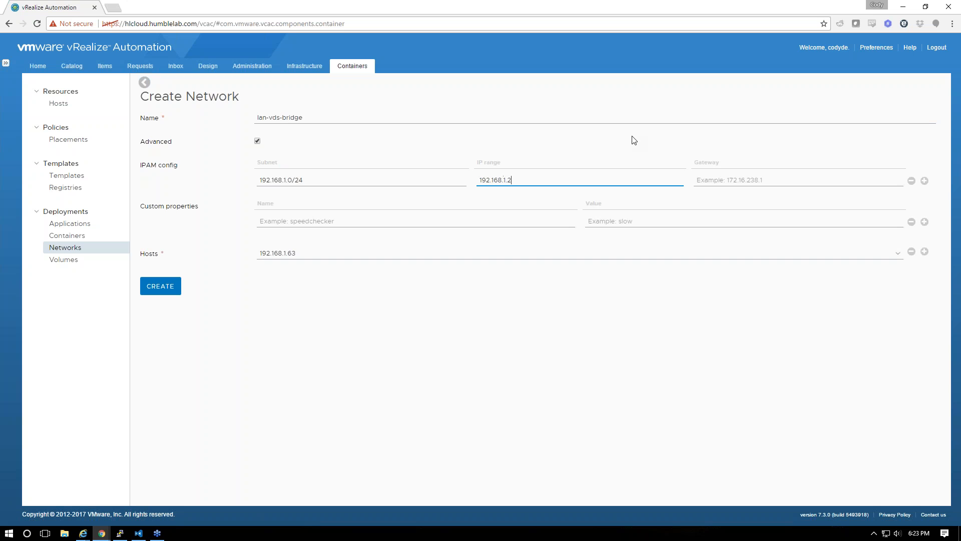
key(Tab)
text(1)
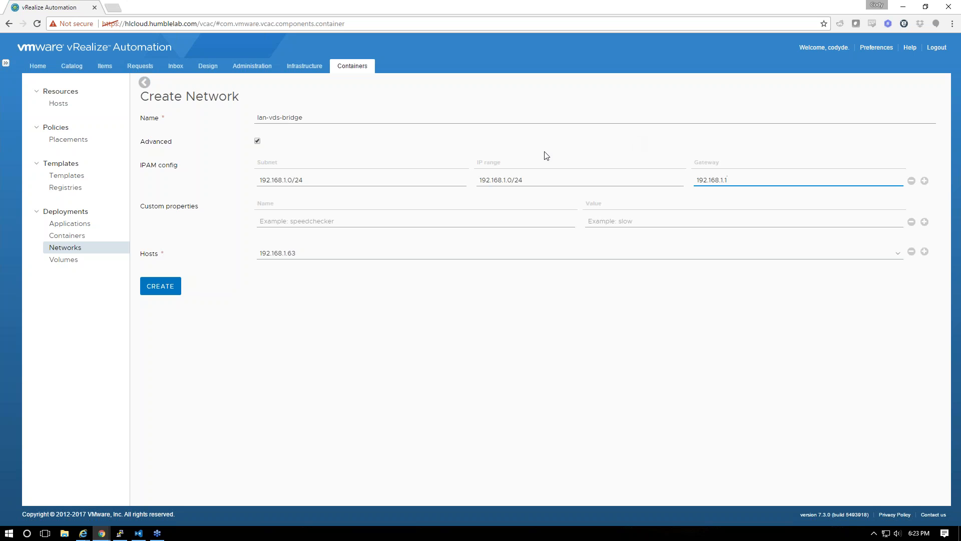
click(160, 286)
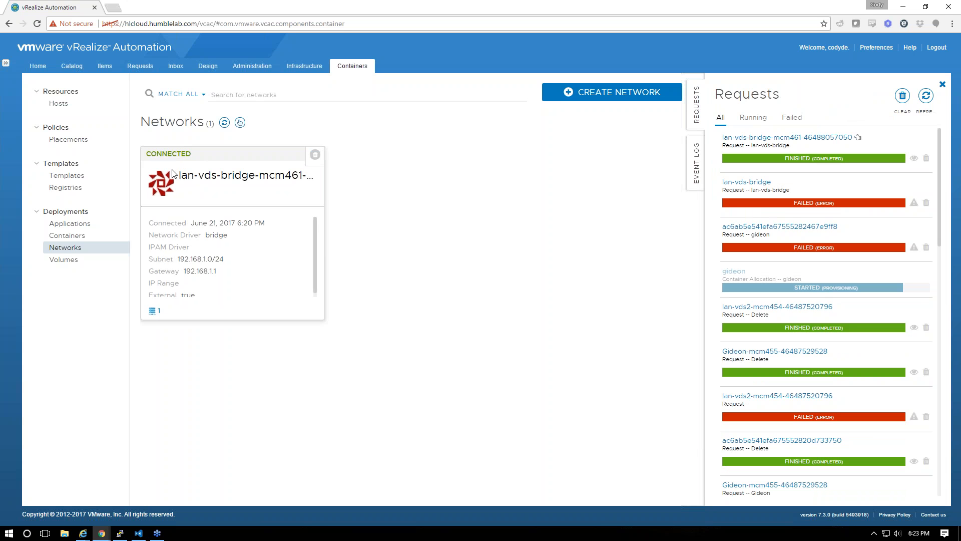
scroll(207, 269, down, 1)
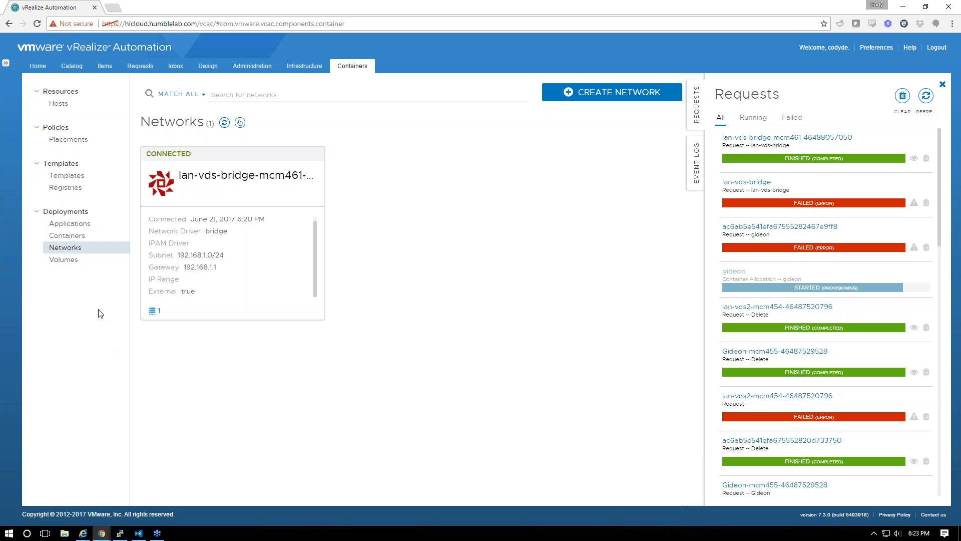
click(69, 187)
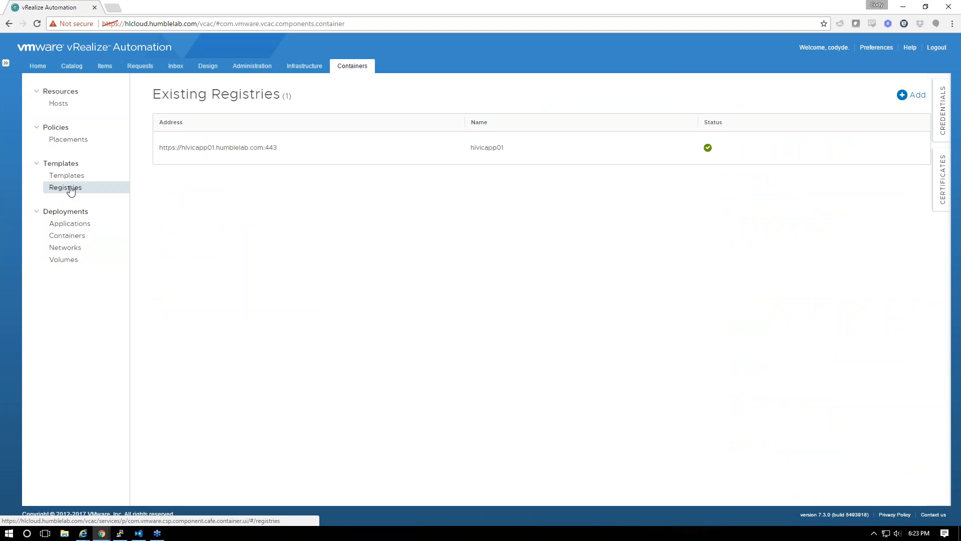
Search the templates for gideon and open its template for editing
click(73, 180)
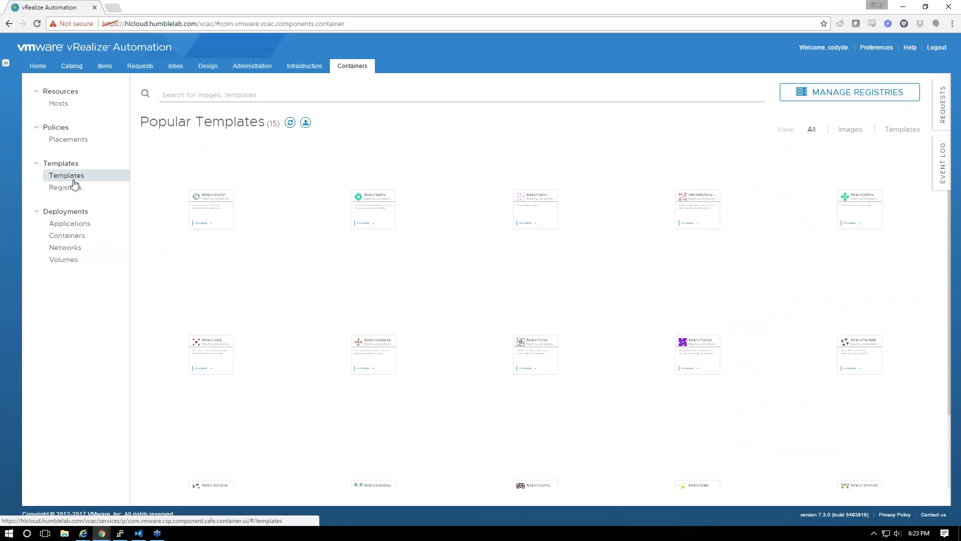
click(326, 98)
text(gid)
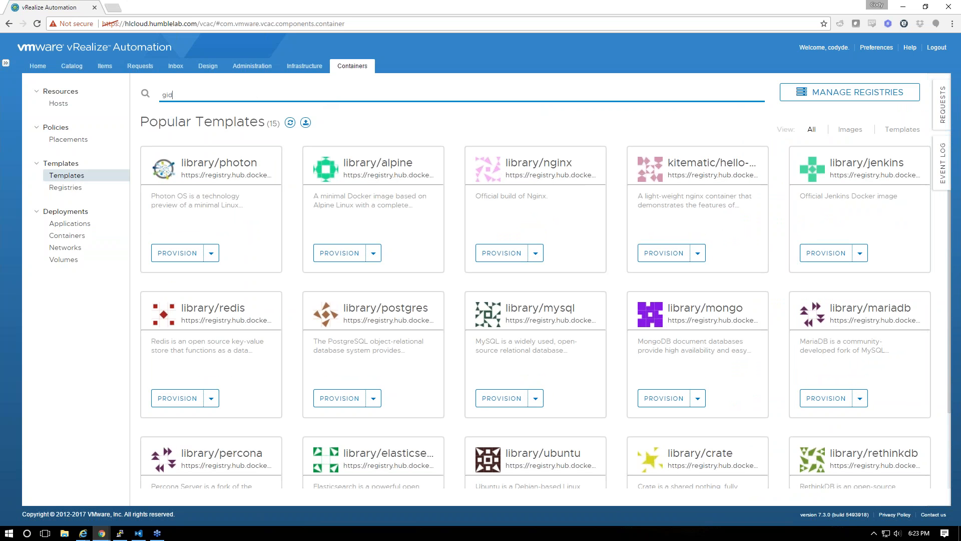
text(eon)
key(Return)
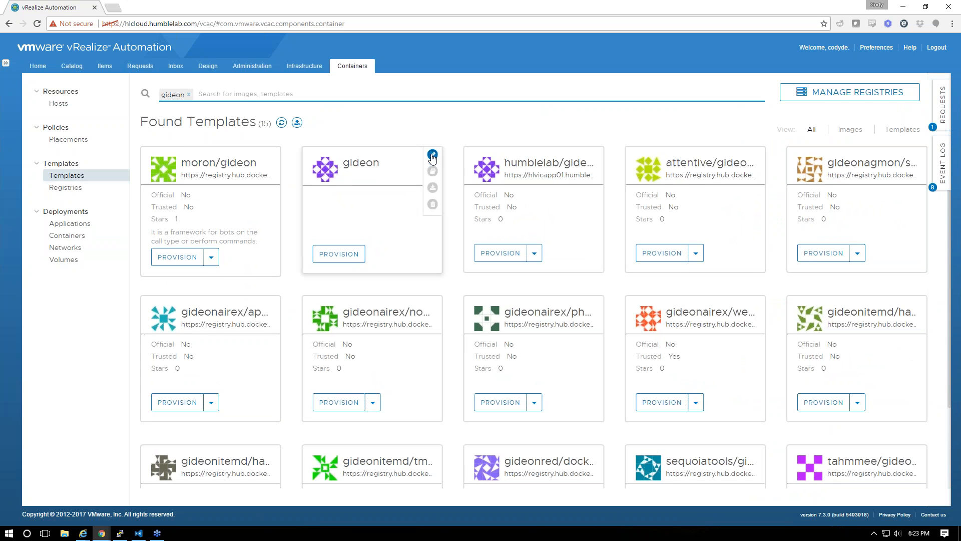
click(432, 157)
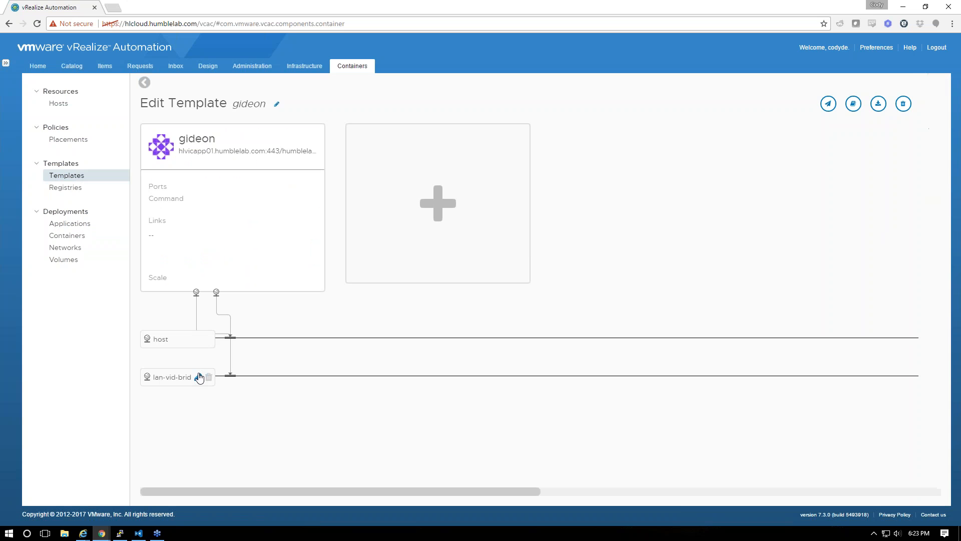
click(200, 378)
click(326, 118)
key(ctrl+a)
key(BackSpace)
click(264, 140)
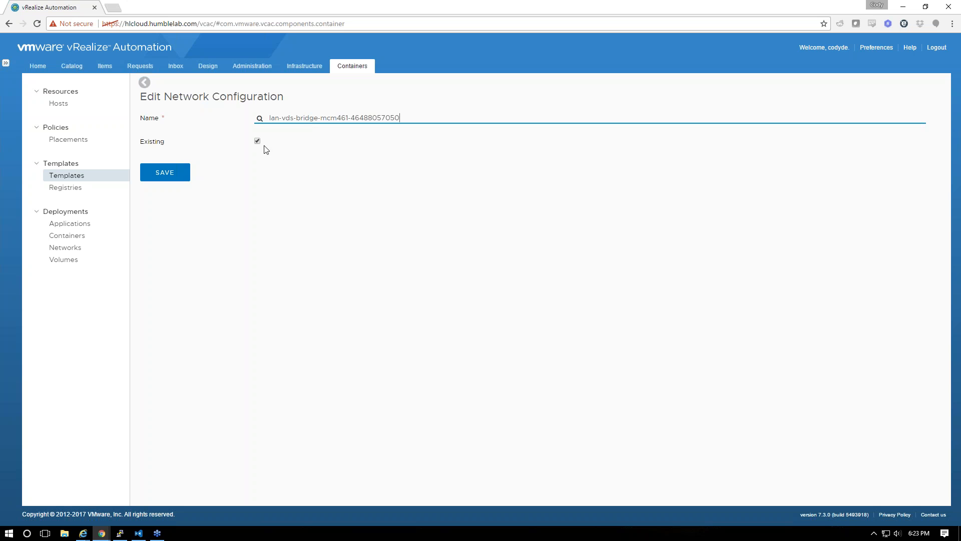
click(175, 171)
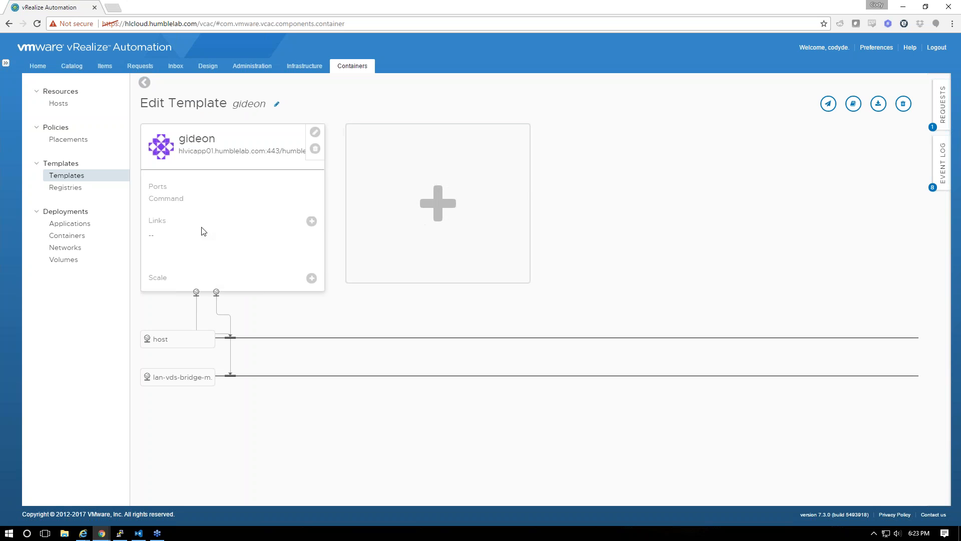
Provision gideon for Humblelab-BG, then view the Networks list to confirm lan-vds-bridge-mcm461
click(829, 104)
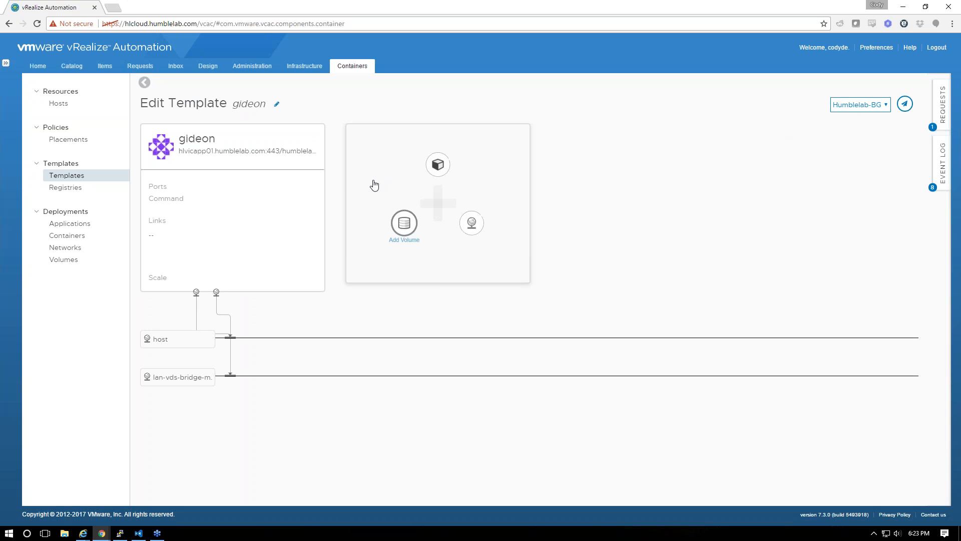
click(904, 105)
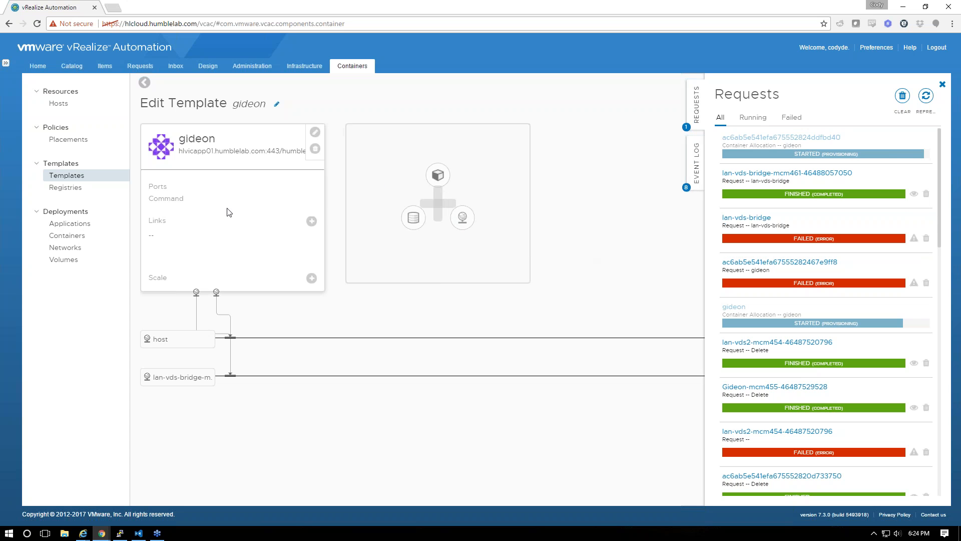
click(61, 259)
click(65, 247)
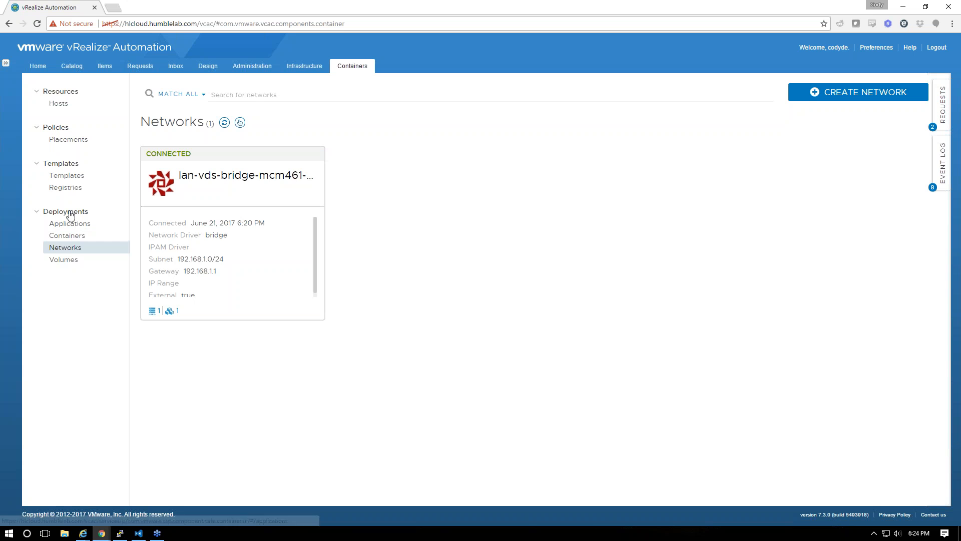
Open nginx's additional provisioning info from the templates catalogue and save it as a template
click(65, 178)
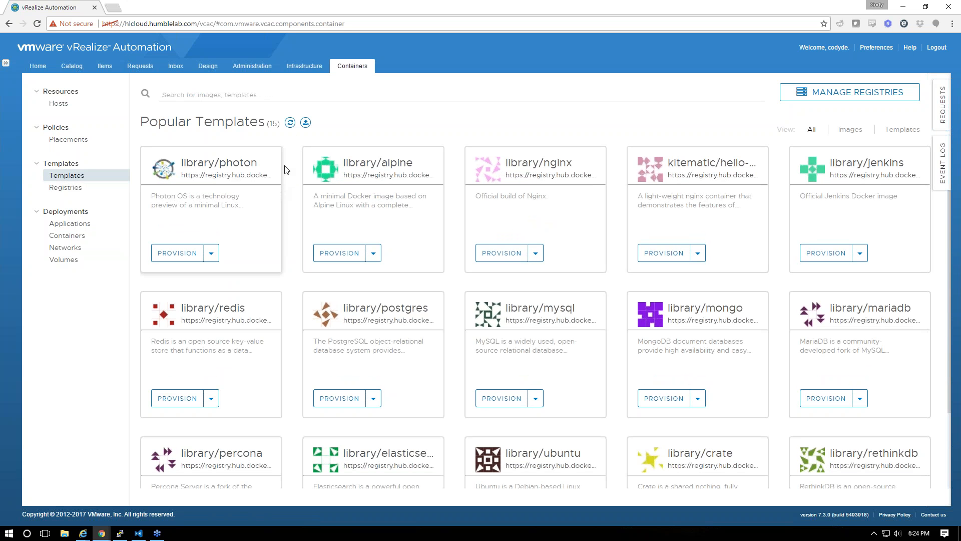
click(535, 253)
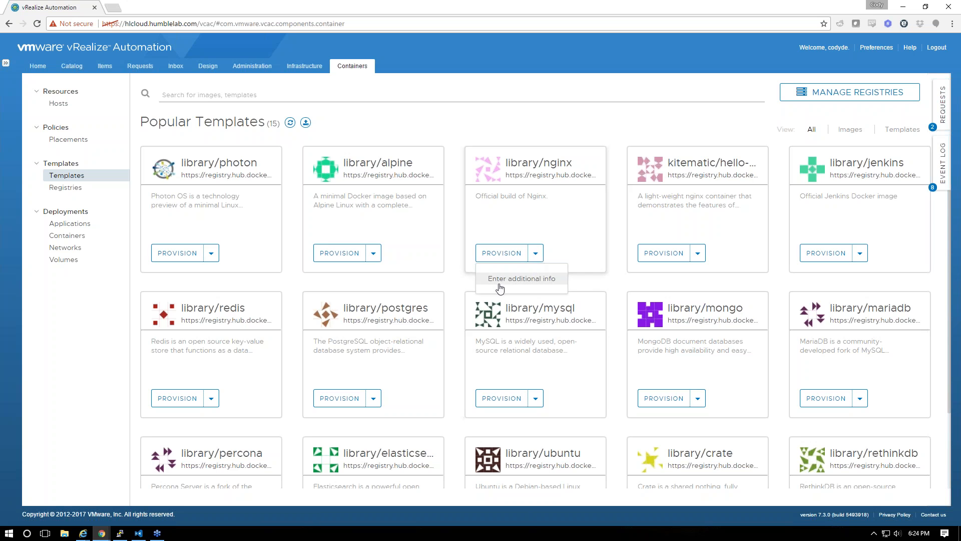
click(521, 283)
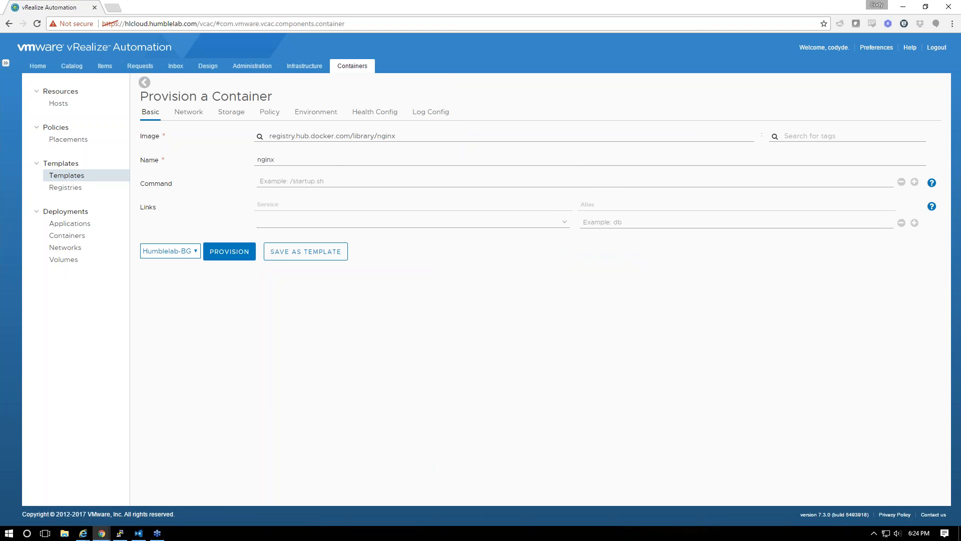
click(306, 257)
mouse_move(498, 202)
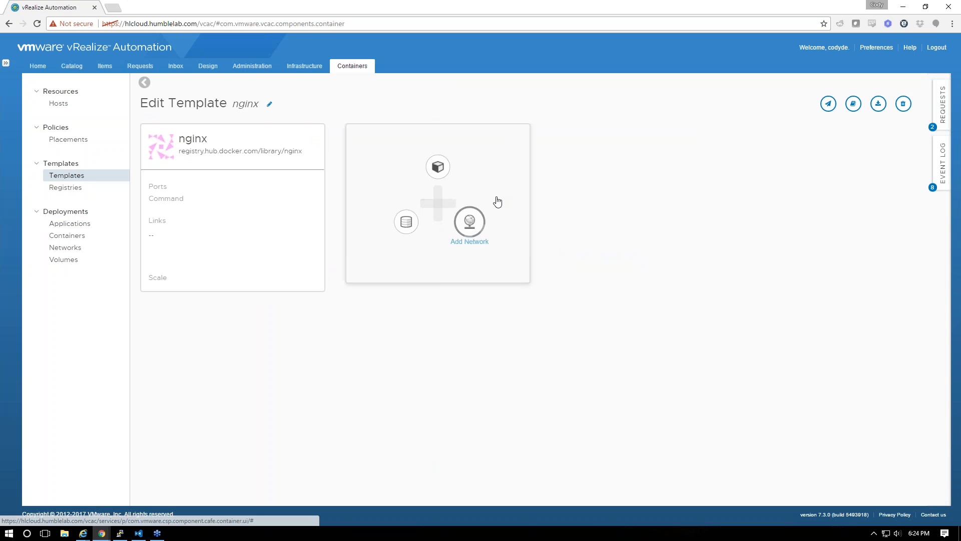
click(478, 228)
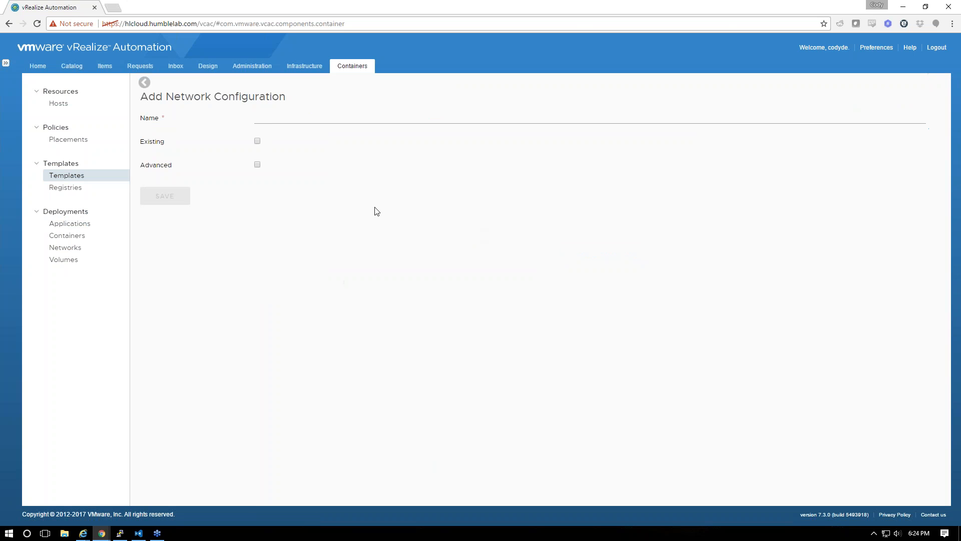
click(271, 121)
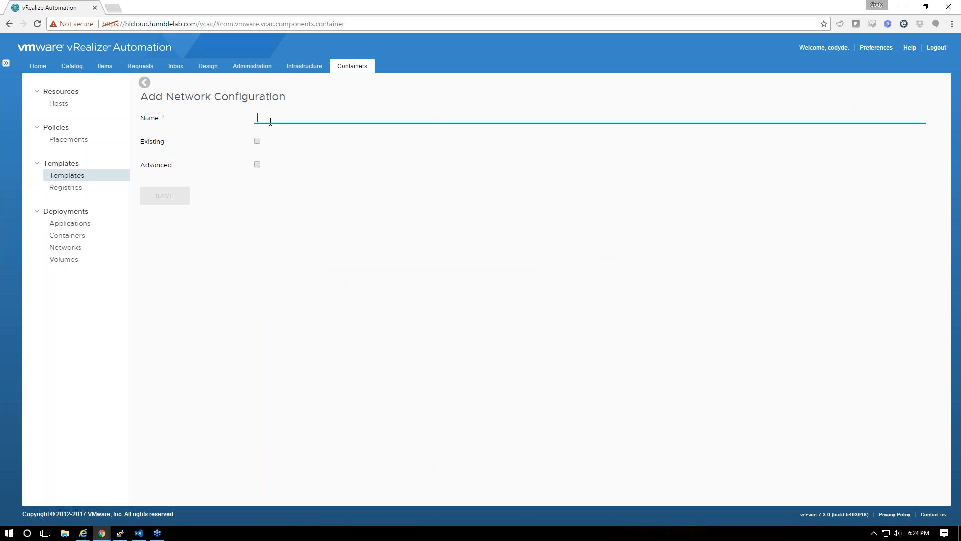
text(l)
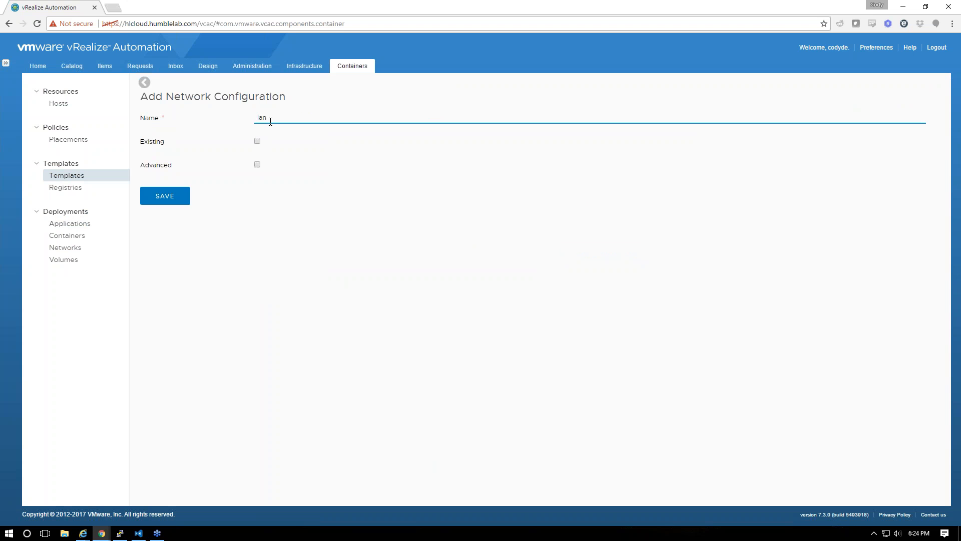
text(an)
click(258, 141)
click(300, 134)
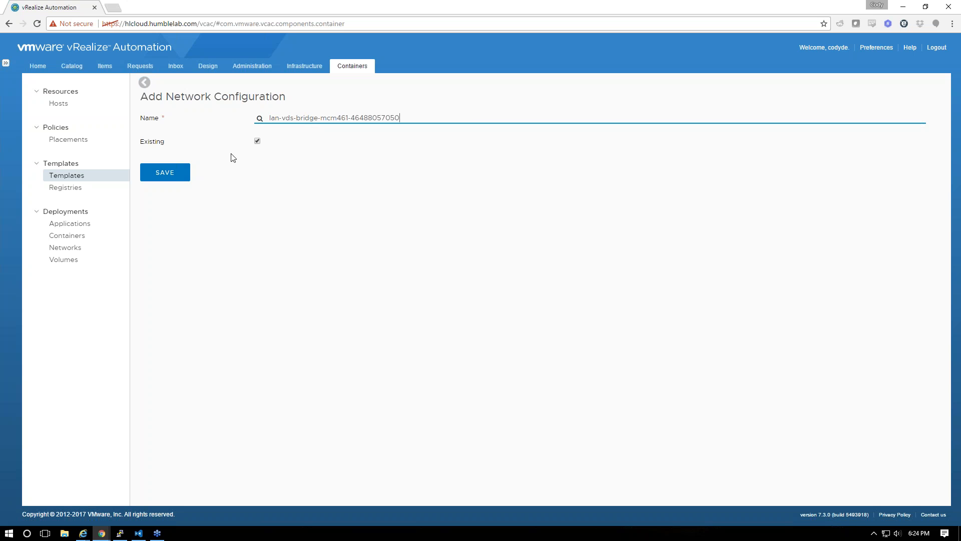
click(180, 172)
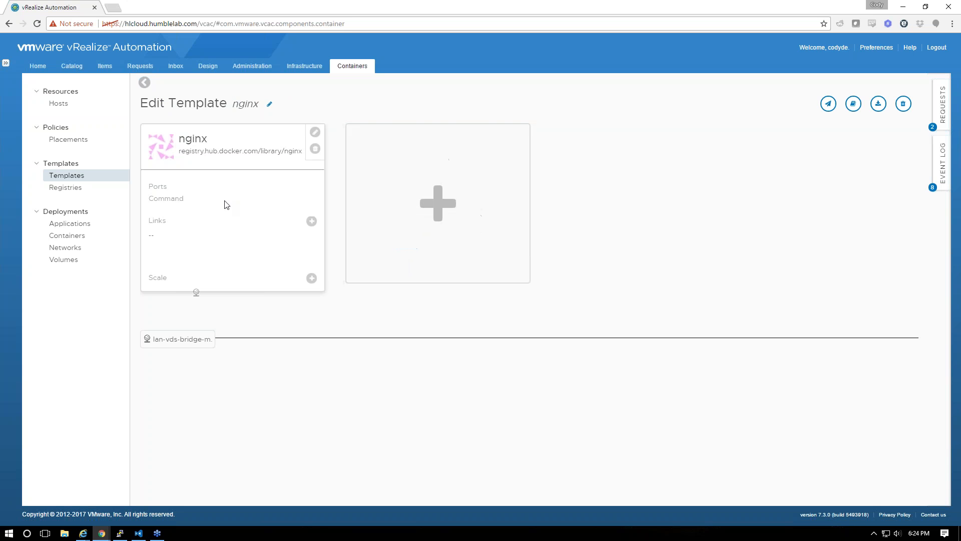
Bind host port 85 to container port 80, set network mode Host, and save the container
click(315, 131)
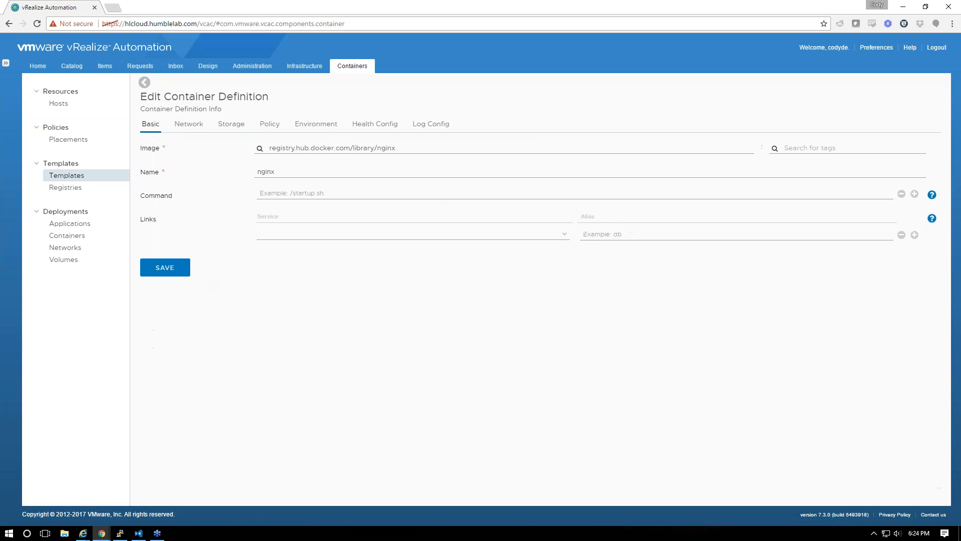
click(189, 124)
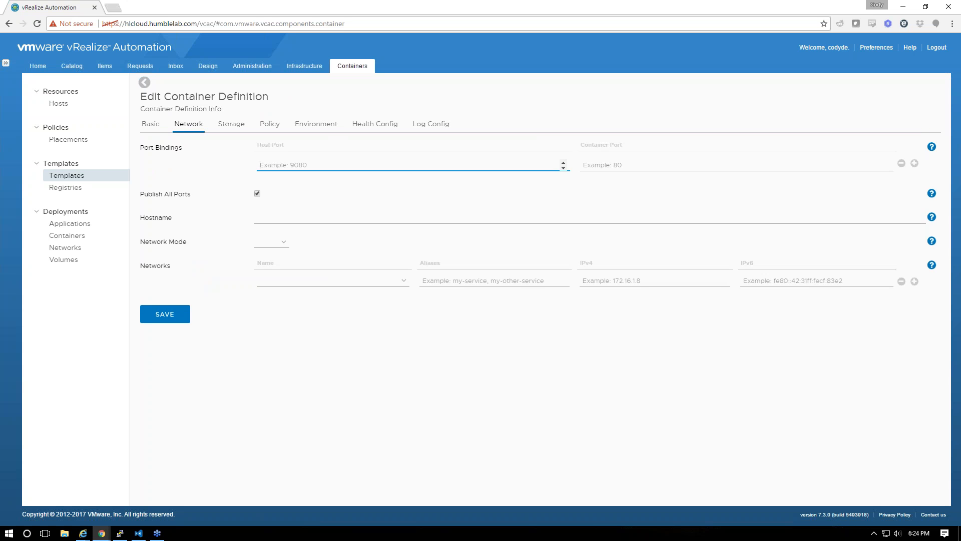
text(85)
key(Tab)
text(80)
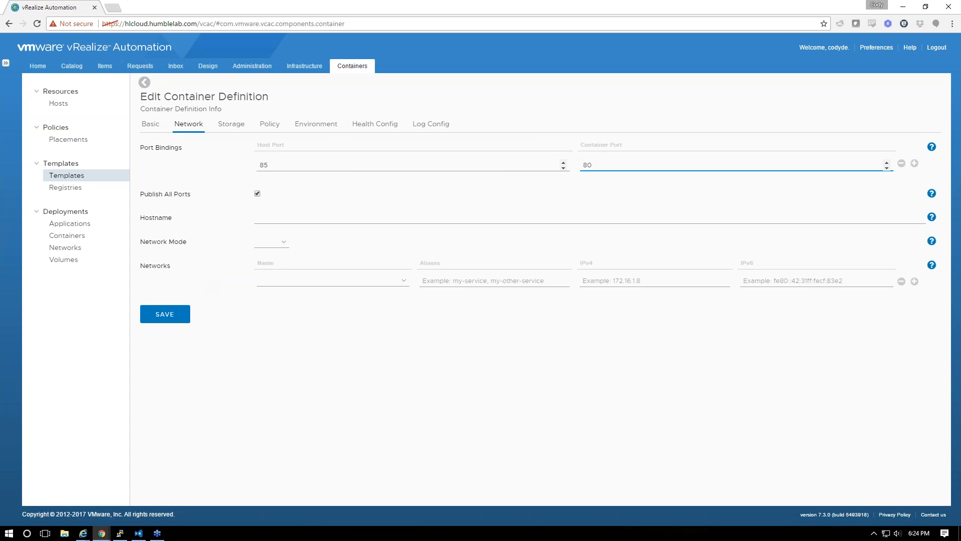
click(260, 218)
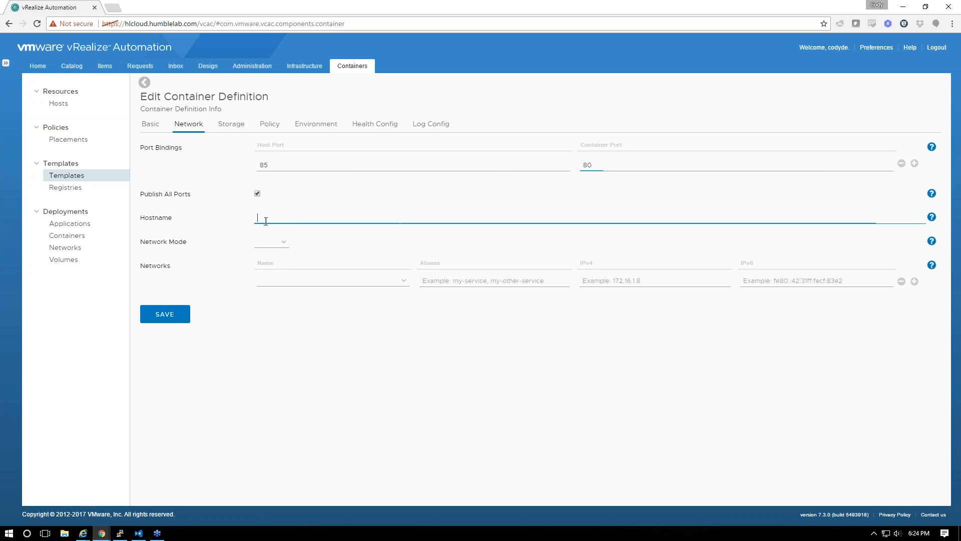
click(281, 243)
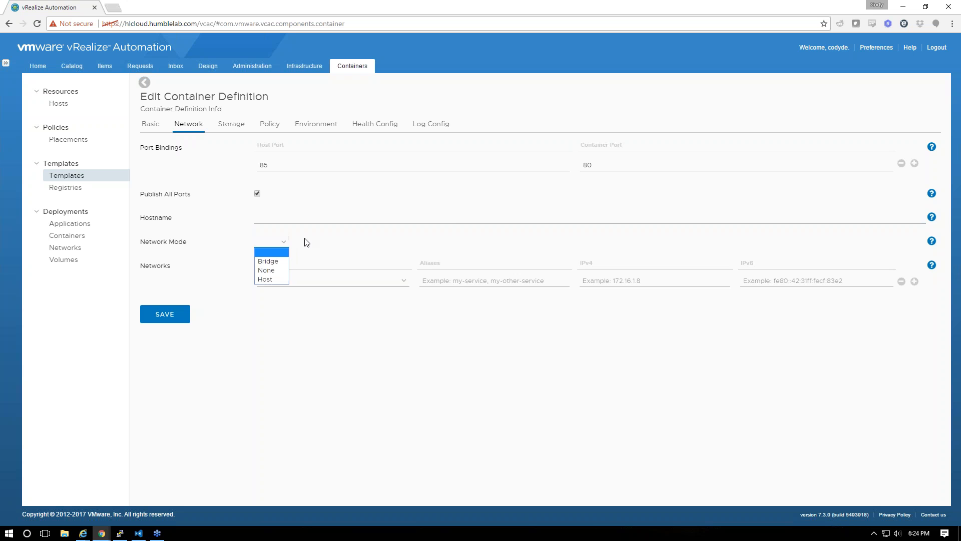
click(277, 266)
click(266, 196)
click(175, 313)
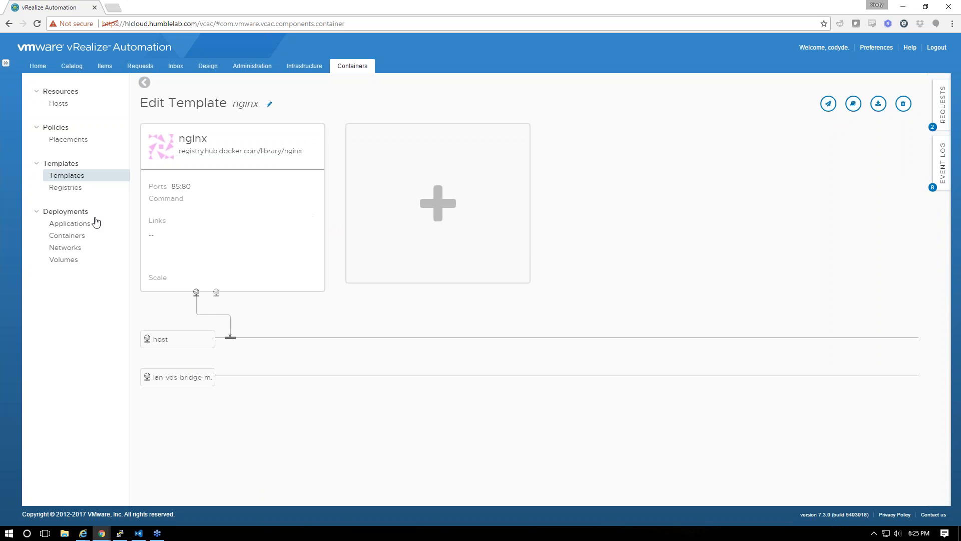
Attach nginx to the lan-vds-bridge network, rename it MyNginx, and provision to Humblelab-BG
drag(216, 292, 233, 375)
click(270, 103)
text(MyNgin)
key(Return)
click(826, 106)
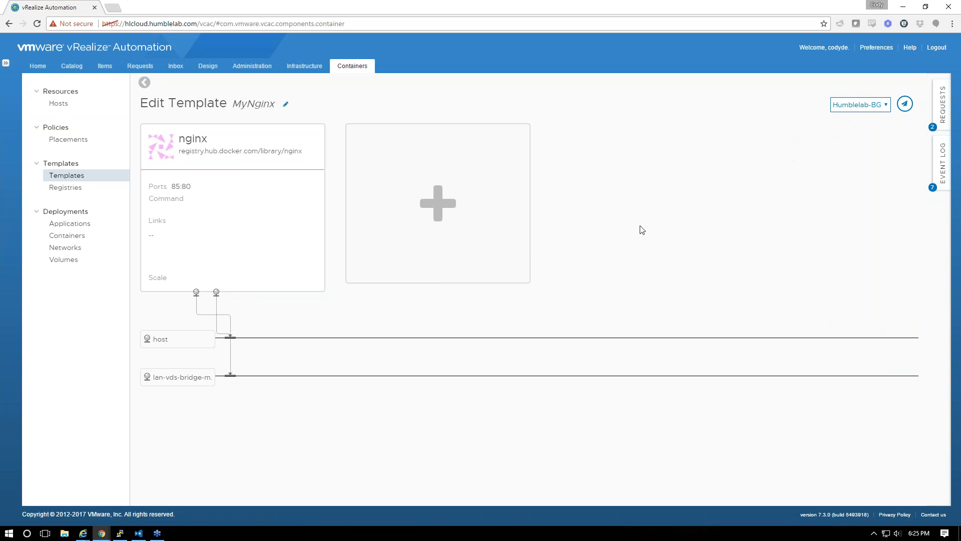
click(905, 104)
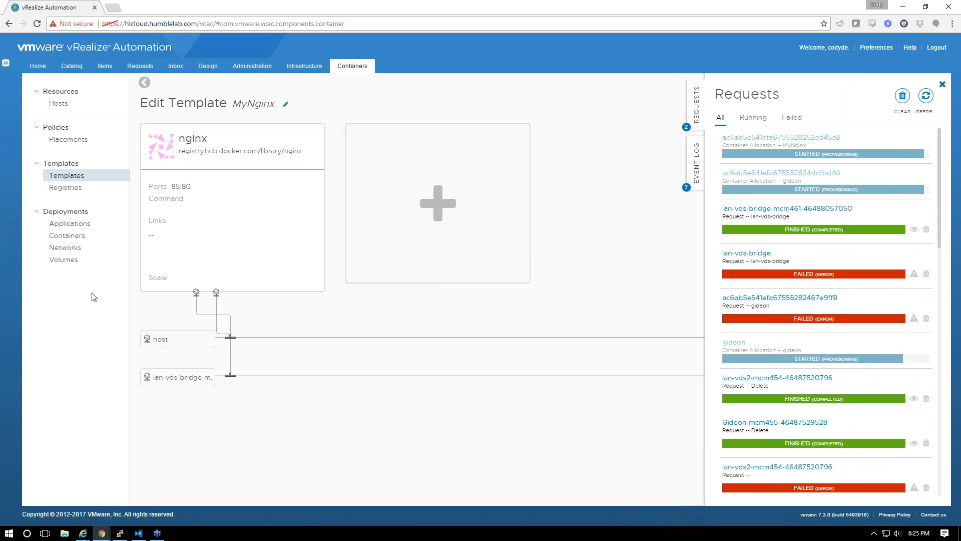
Run docker images against the VCH at 192.168.1.63:2376, which returns no route to host
click(125, 535)
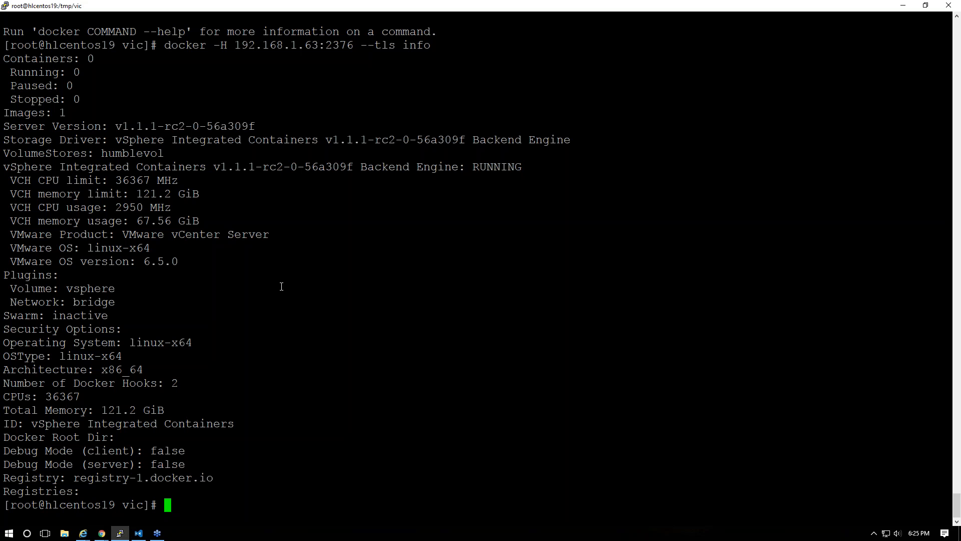
key(Up)
key(BackSpace)
key(BackSpace)
key(BackSpace)
key(BackSpace)
text(images)
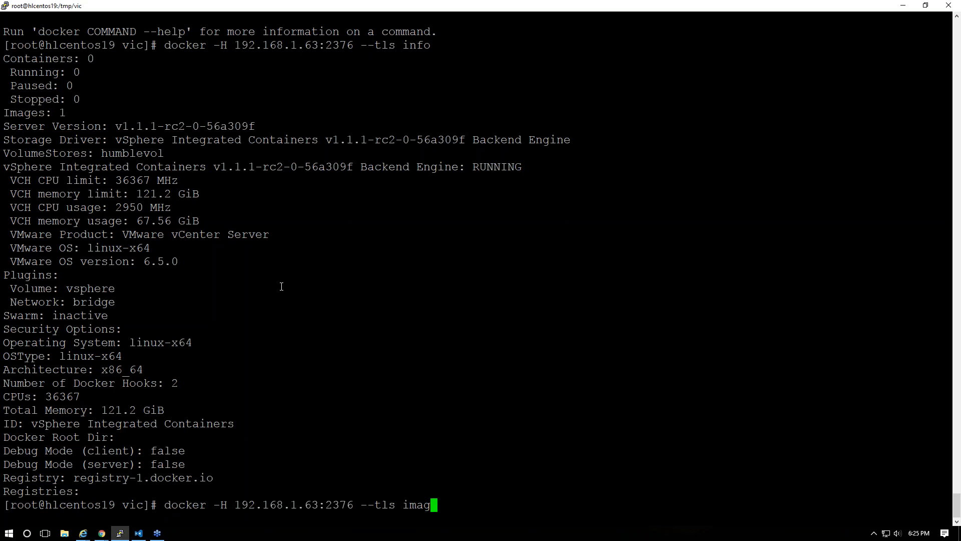
key(Return)
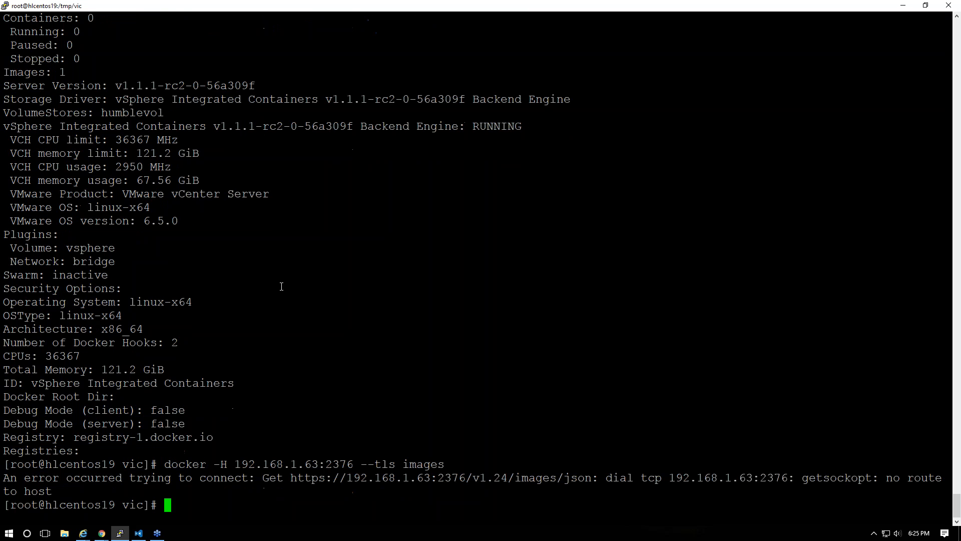
Rerun docker info against 192.168.1.63:2376, then return to vRealize Automation
key(Up)
key(BackSpace)
key(BackSpace)
key(BackSpace)
key(BackSpace)
key(BackSpace)
key(BackSpace)
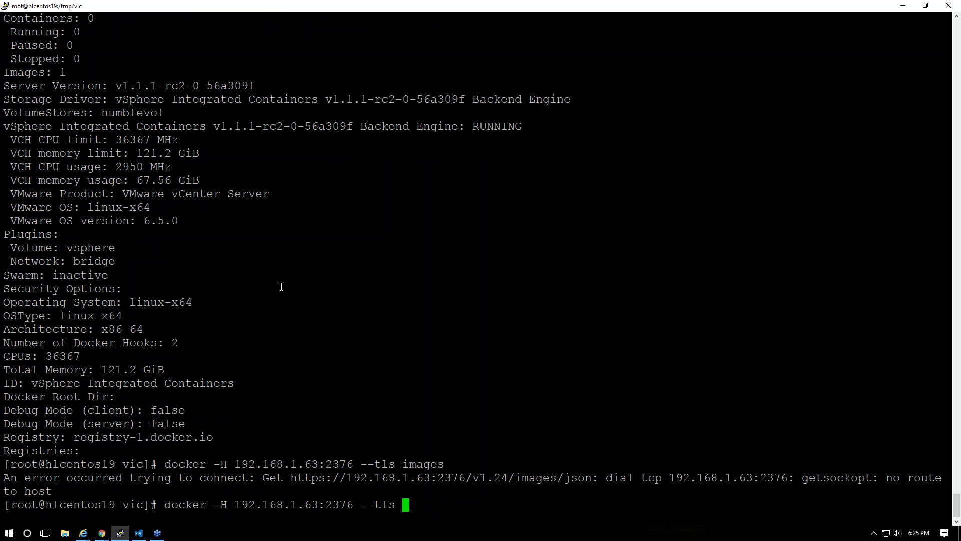
text(info)
key(Return)
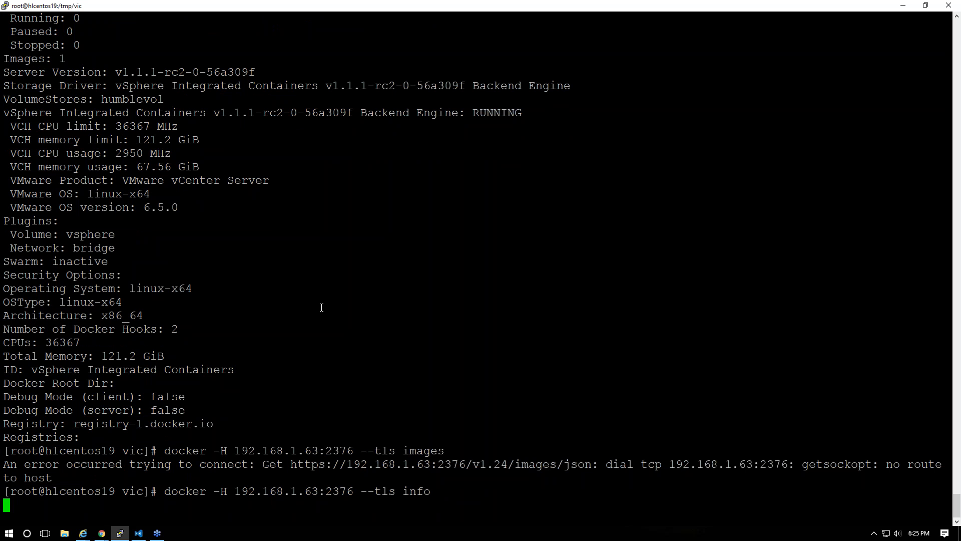
key(alt+Tab)
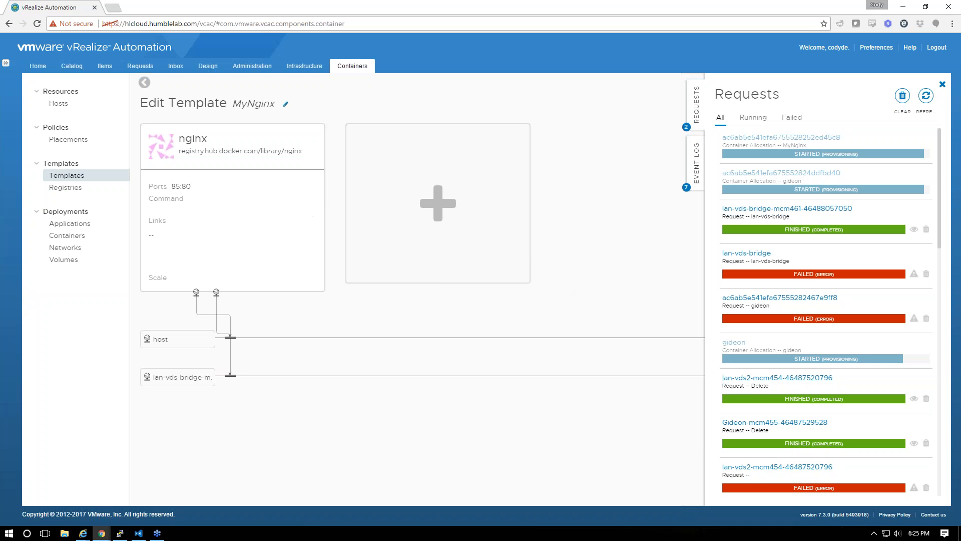
View the container Hosts list with 192.168.1.63 marked Disabled and the Event Log panel open
click(55, 105)
drag(177, 154, 707, 139)
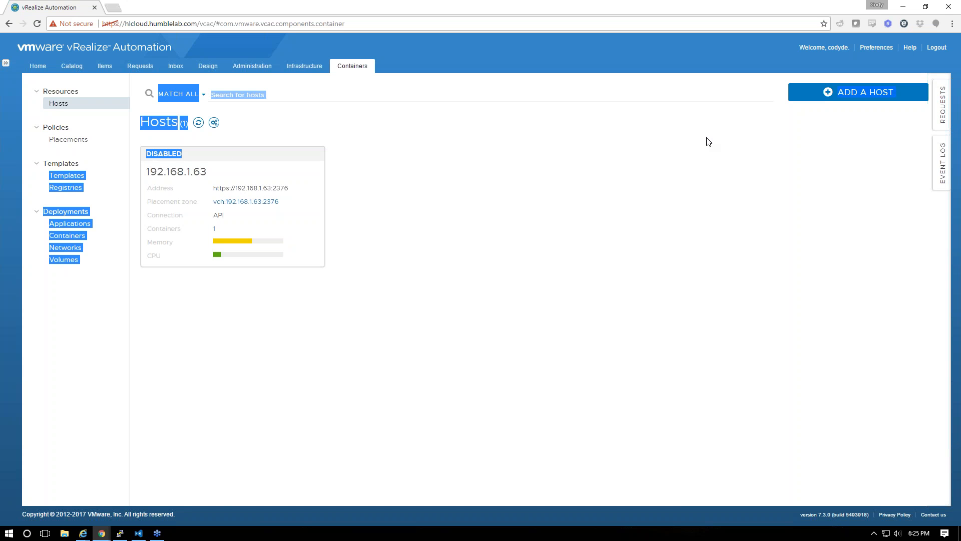
click(943, 162)
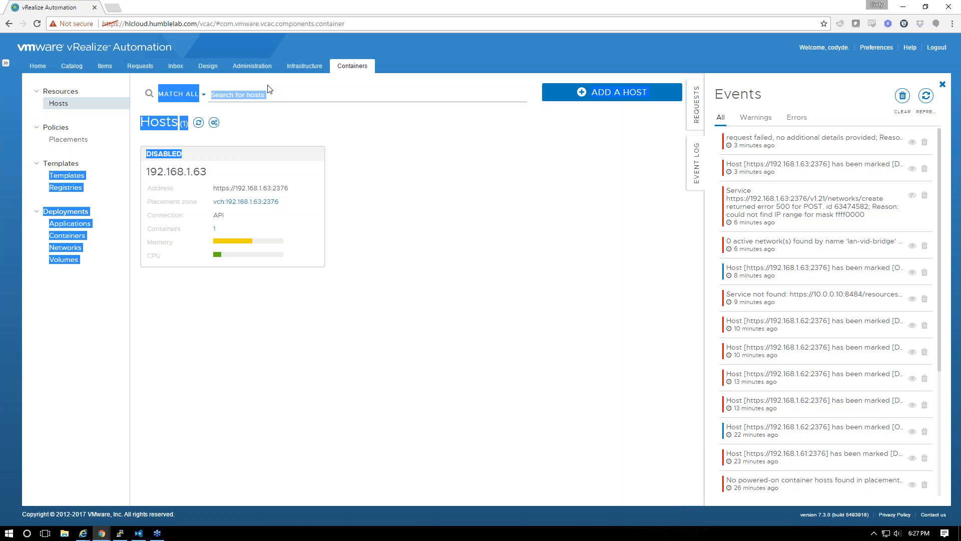
Rerun docker -H 192.168.1.63:2376 --tls info in PuTTY, which still reports no route to host
key(alt+Tab)
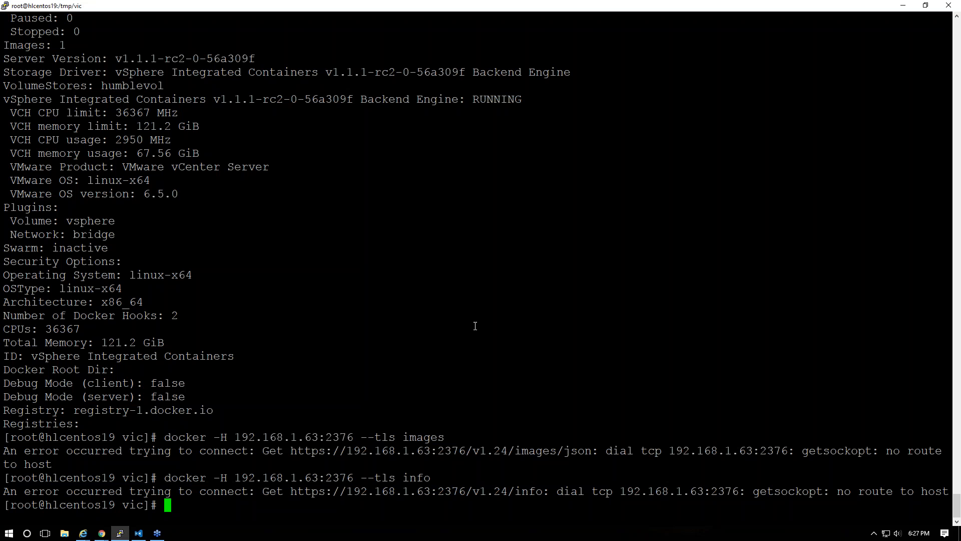
key(Up)
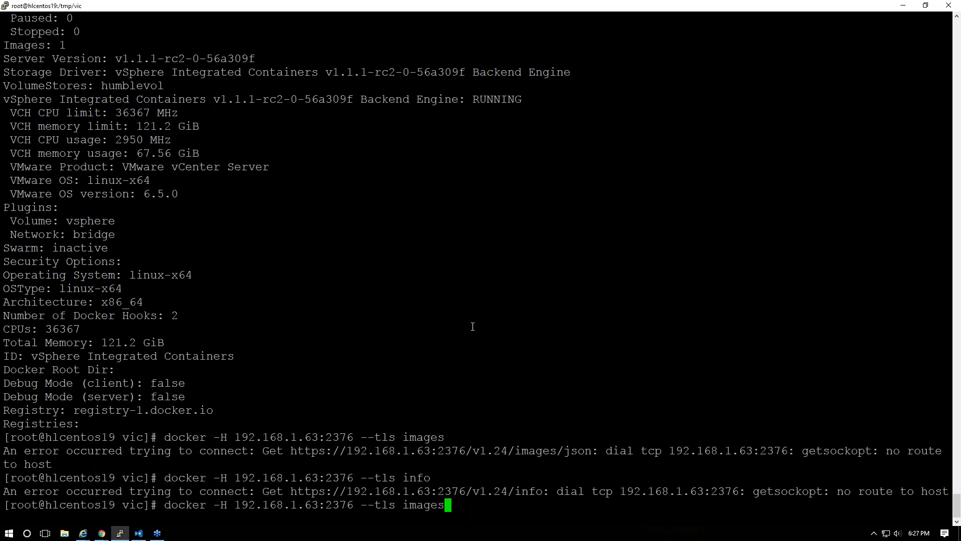
key(BackSpace)
key(BackSpace)
key(BackSpace)
key(BackSpace)
text(info)
key(Return)
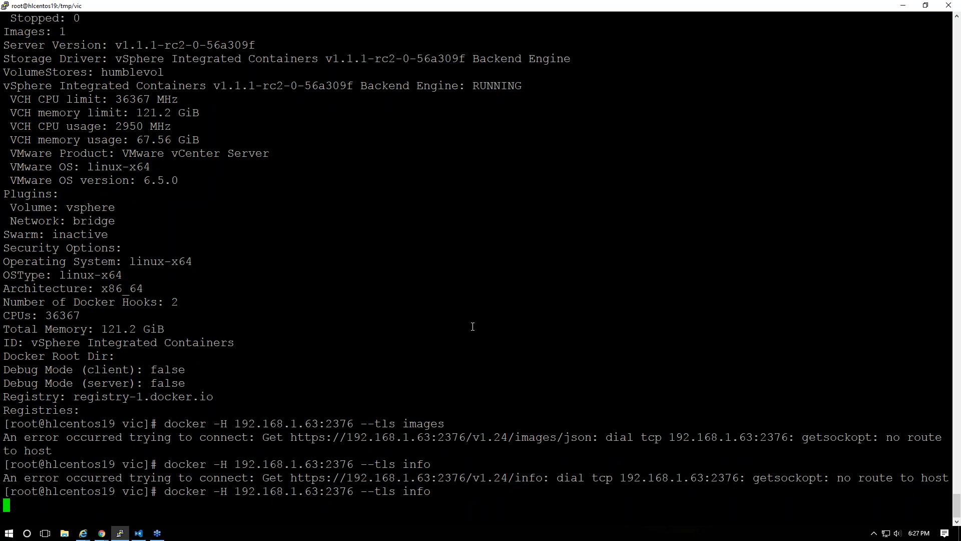
Refresh the vSphere Web Client inventory view to check the VCH
click(903, 5)
click(101, 533)
click(85, 492)
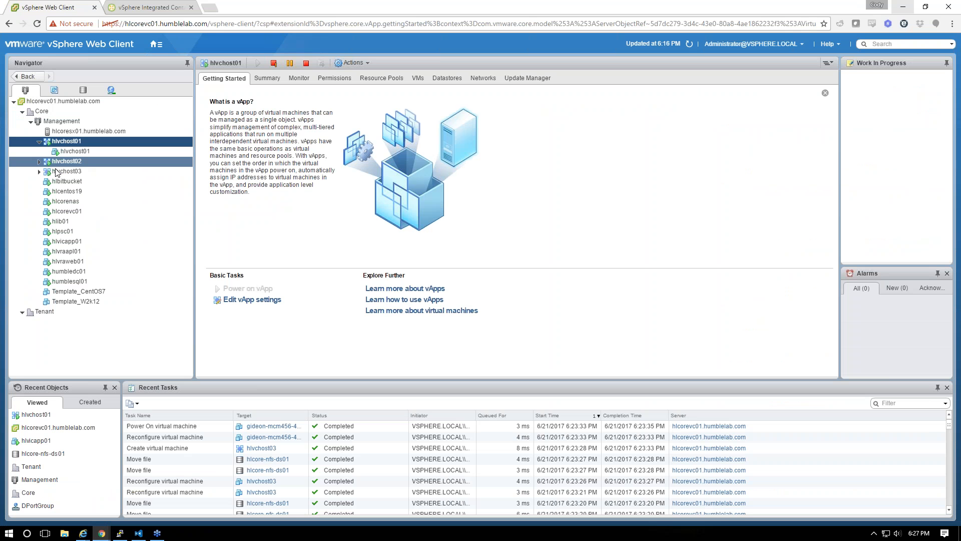
click(687, 42)
key(alt+Tab)
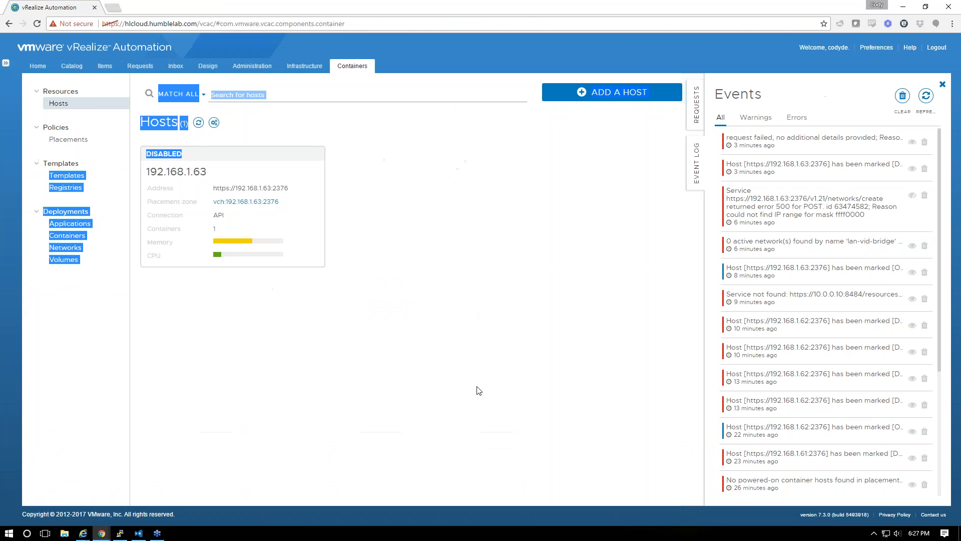
Run docker info against 192.168.1.61:2376 instead of 192.168.1.63
key(alt+Tab)
key(alt+Tab)
key(Up)
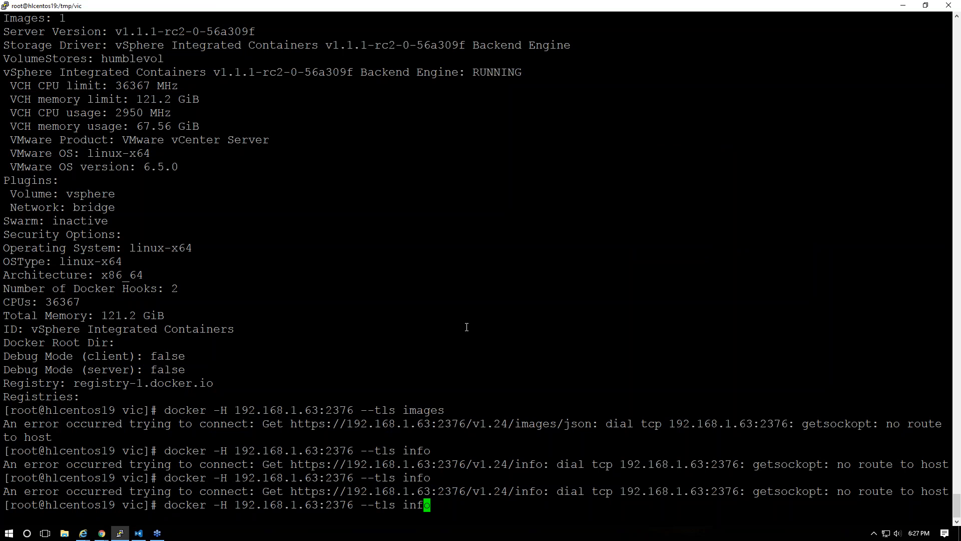
key(Left)
key(Left)
key(Left)
key(Left)
key(Left)
key(Left)
key(Left)
key(Left)
key(Left)
key(Left)
key(Left)
key(Left)
key(Left)
key(Left)
key(Left)
key(Left)
key(Left)
key(Right)
key(Delete)
text(1)
key(Return)
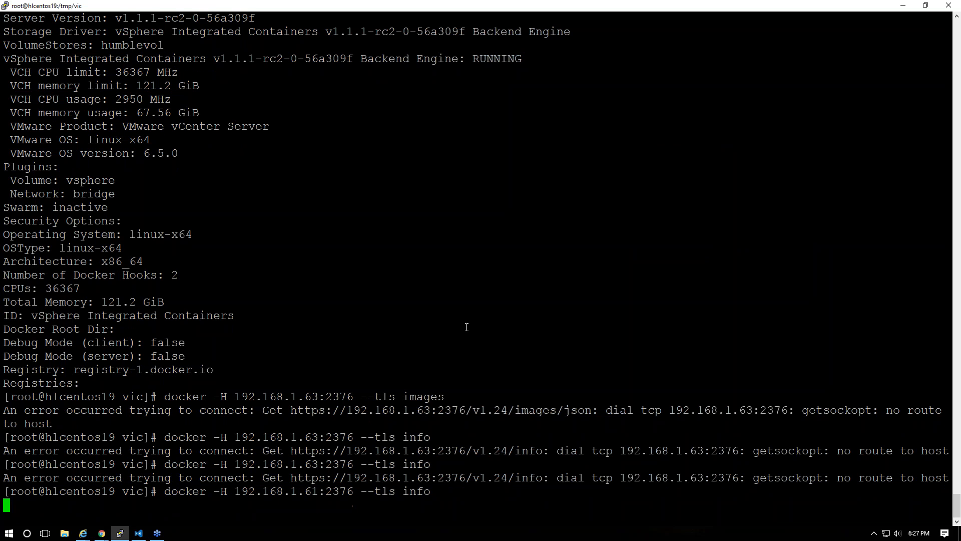